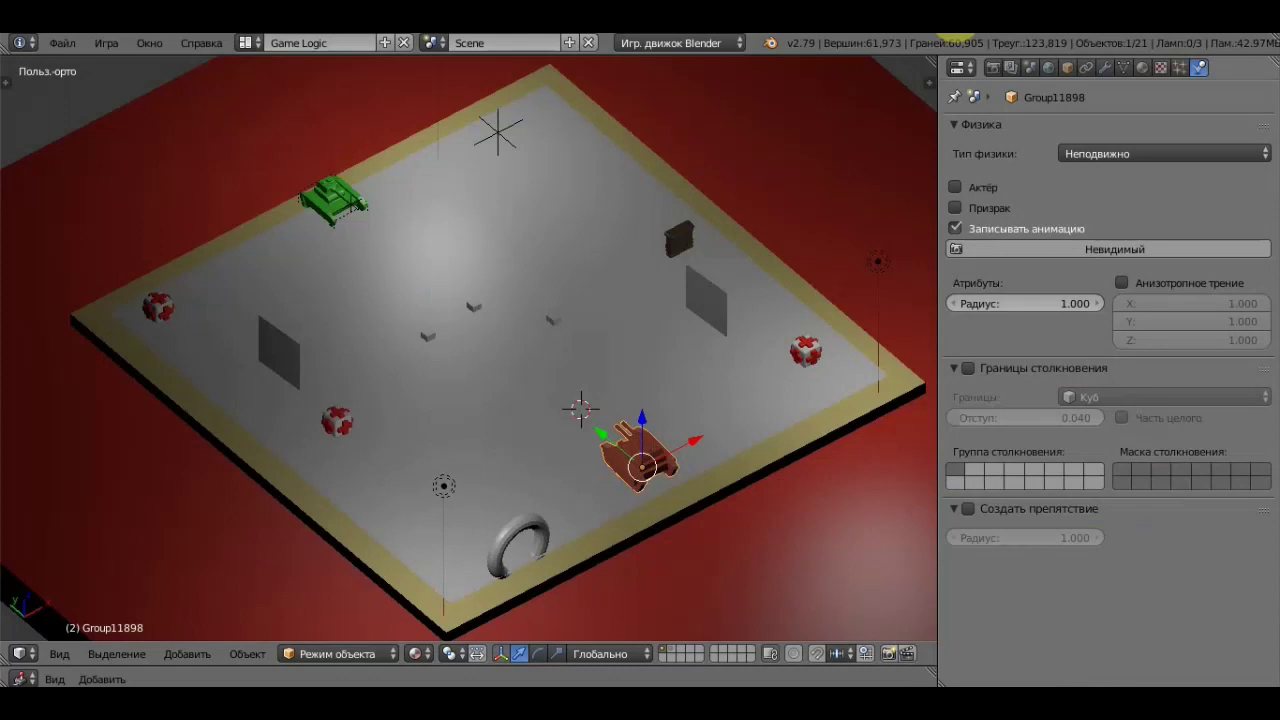
Delete the orange tank Group11898, leaving the scene with 20 objects.
scroll(825, 440, "up", 2)
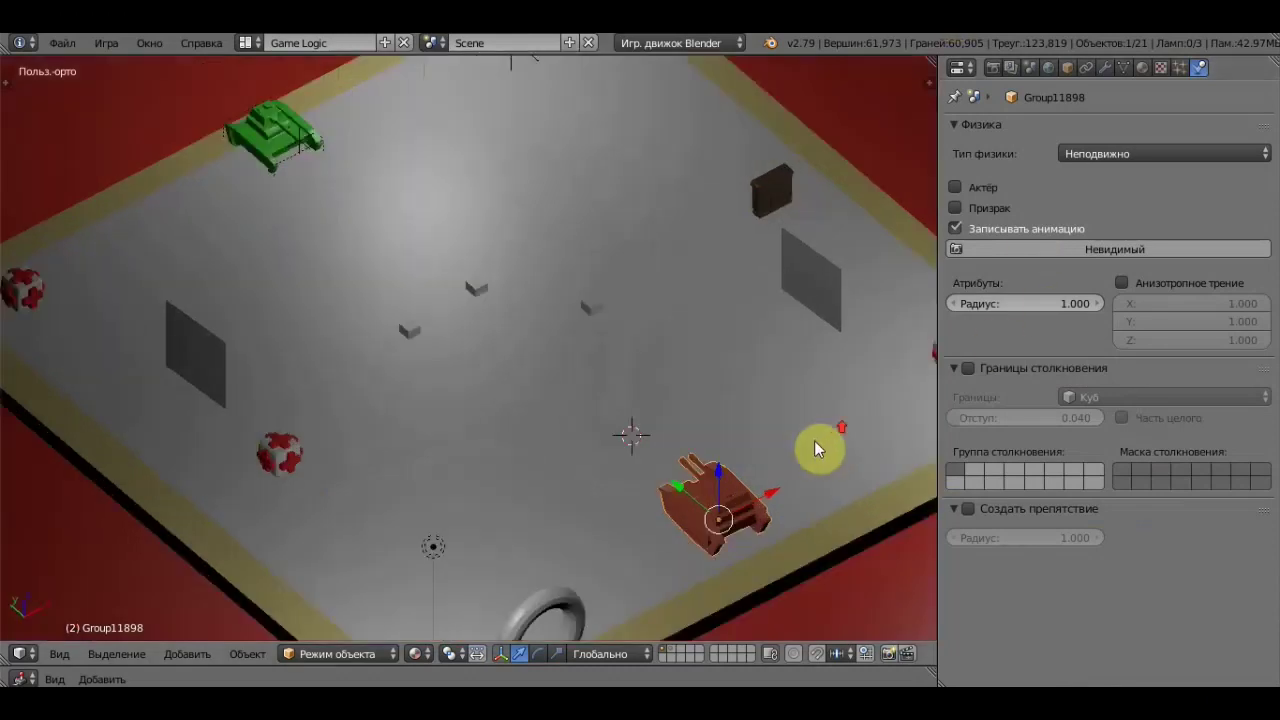
right_click(700, 500)
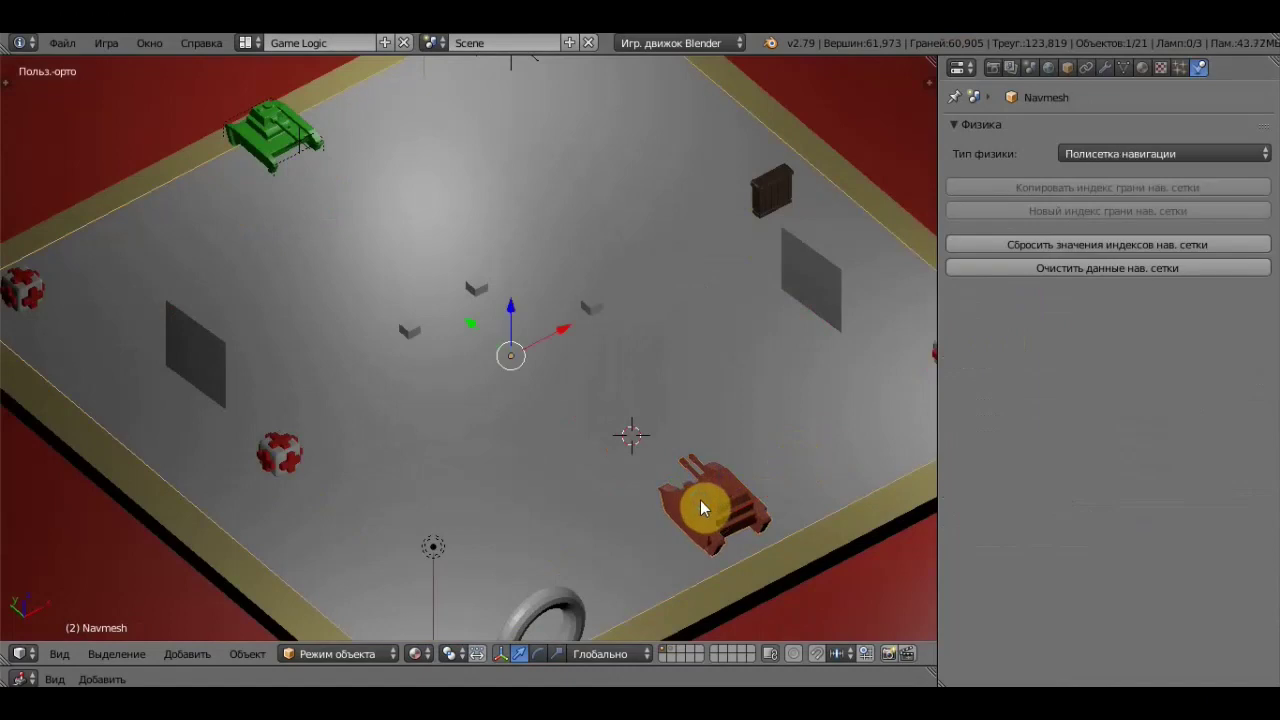
right_click(703, 510)
key("x")
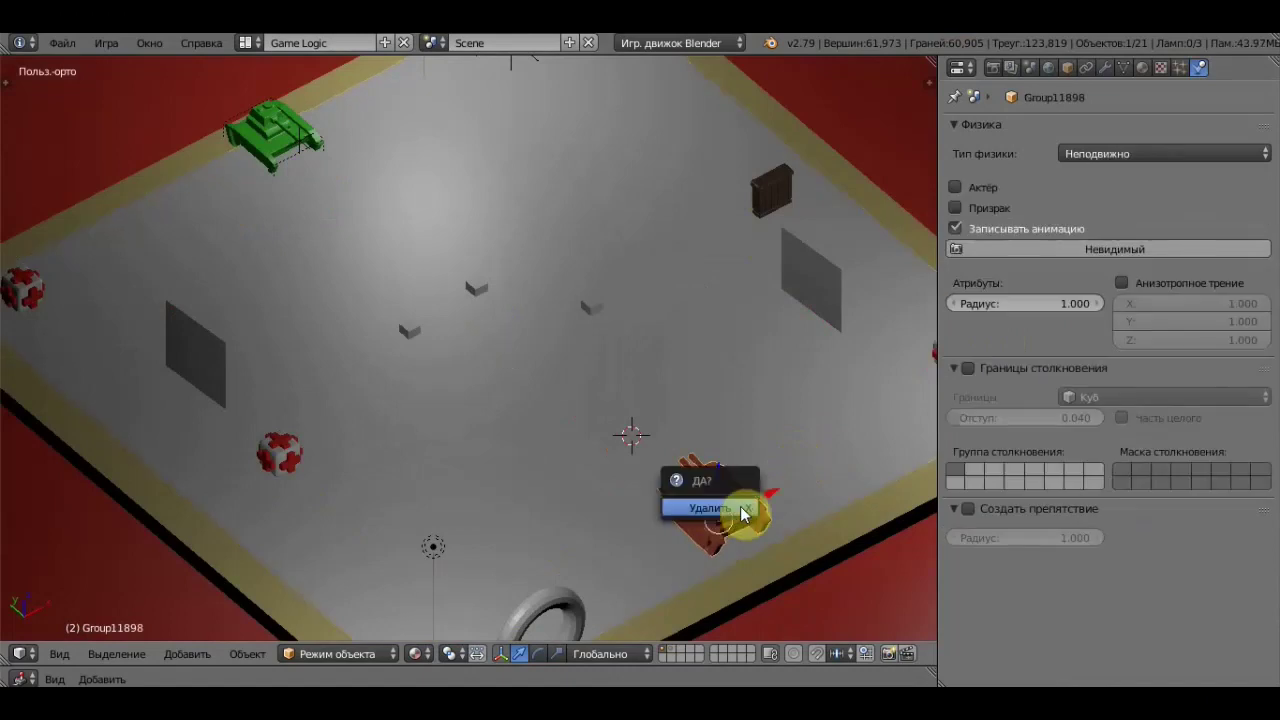
left_click(740, 510)
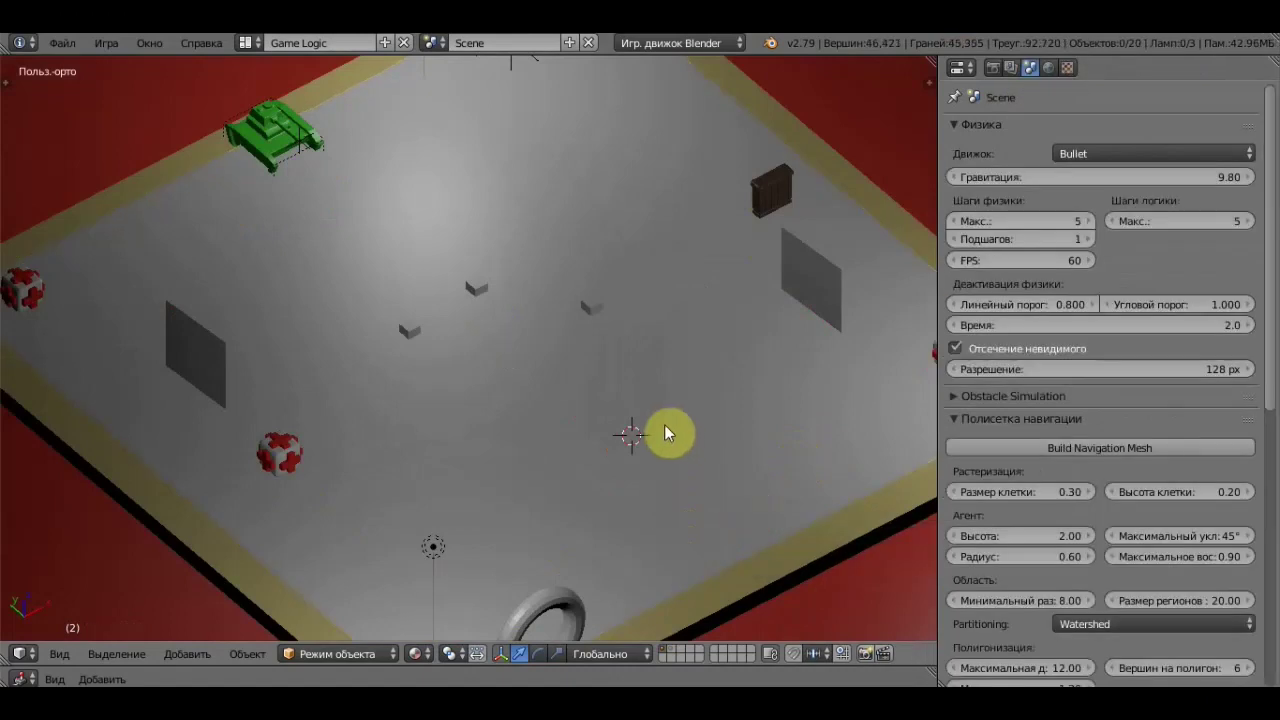
scroll(620, 400, "down", 1)
Import the crate model PM3D_Cube3D_2.OBJ through File > Import > Wavefront (.obj).
left_click(62, 44)
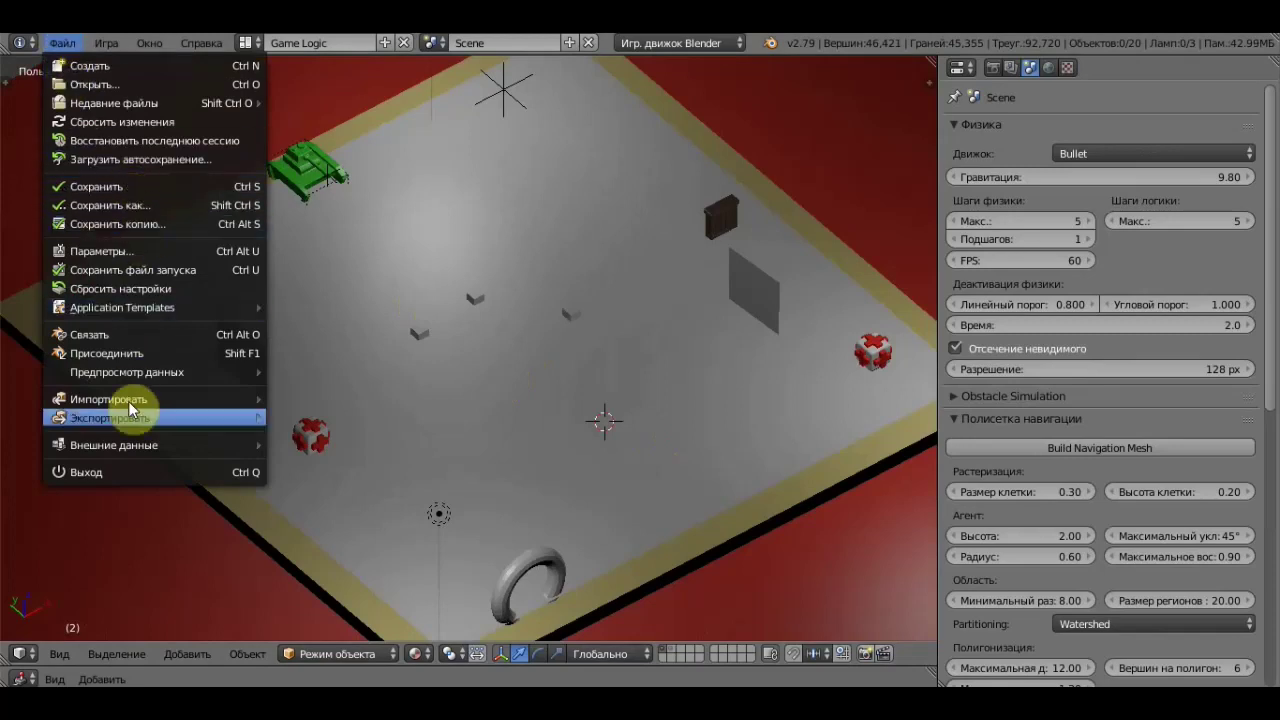
mouse_move(108, 399)
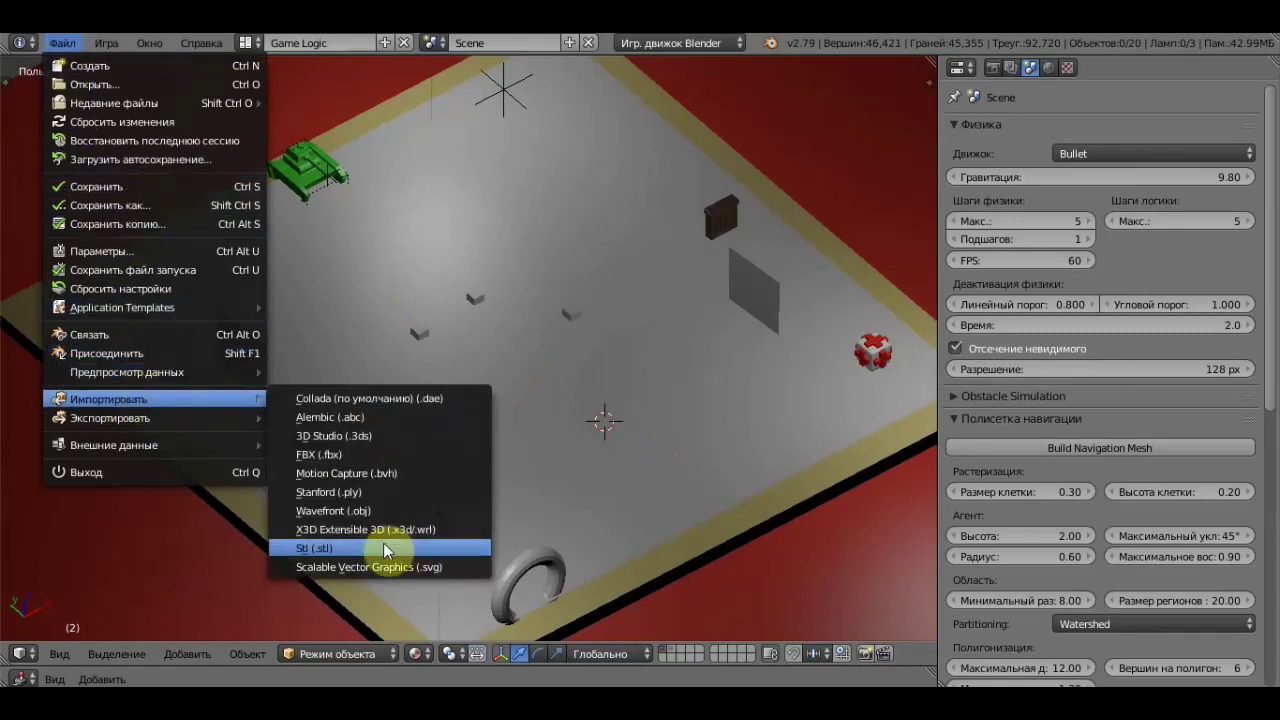
left_click(368, 510)
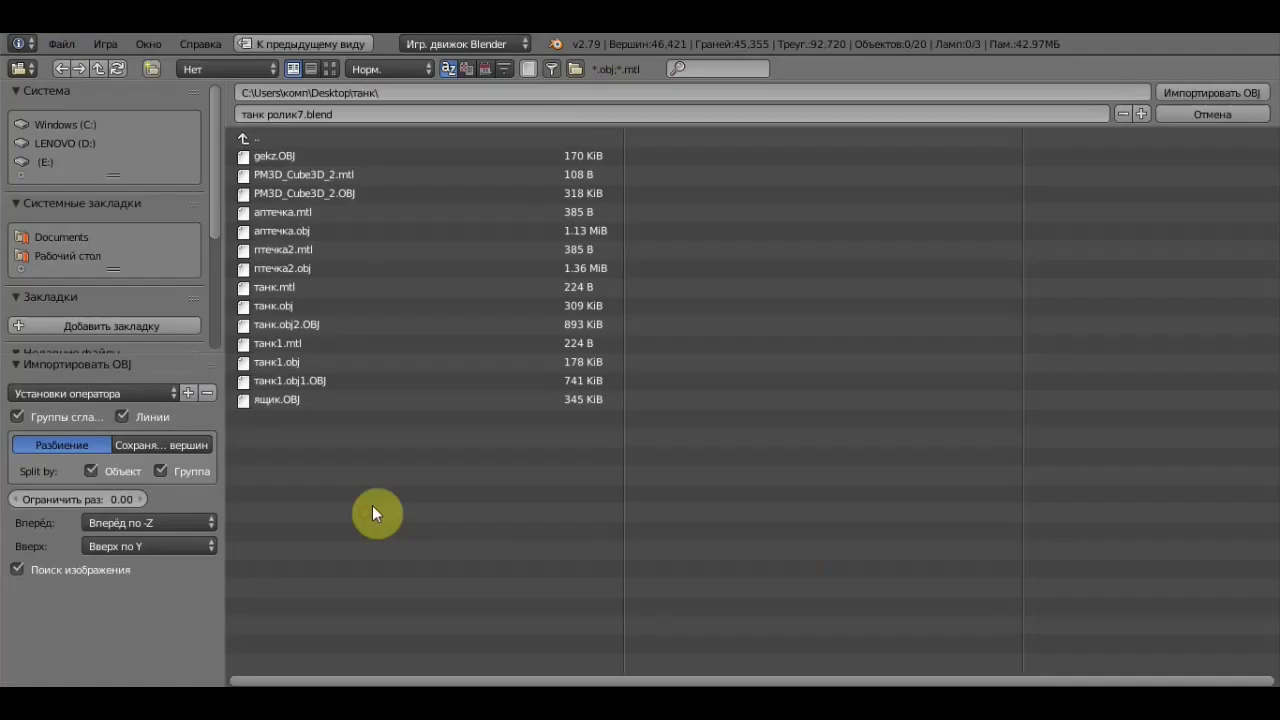
left_click(300, 193)
left_click(1188, 92)
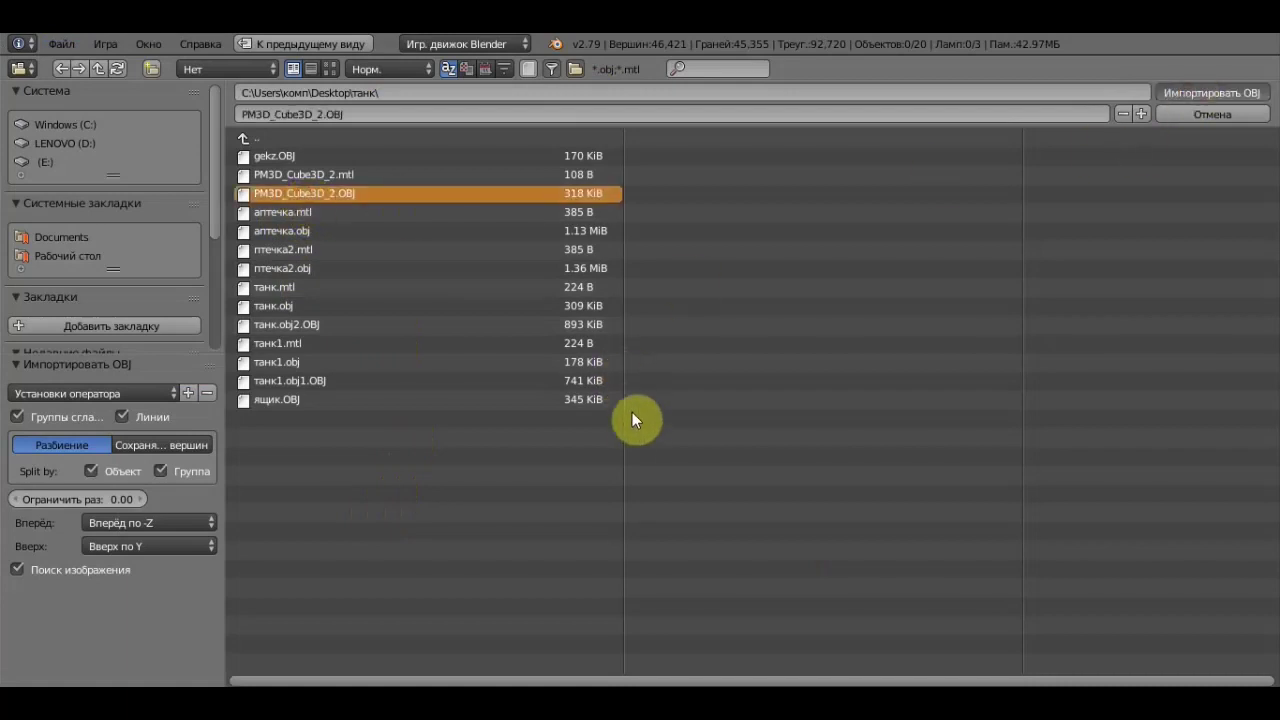
Lift the imported crate upward along the Z axis.
scroll(556, 401, "up", 3)
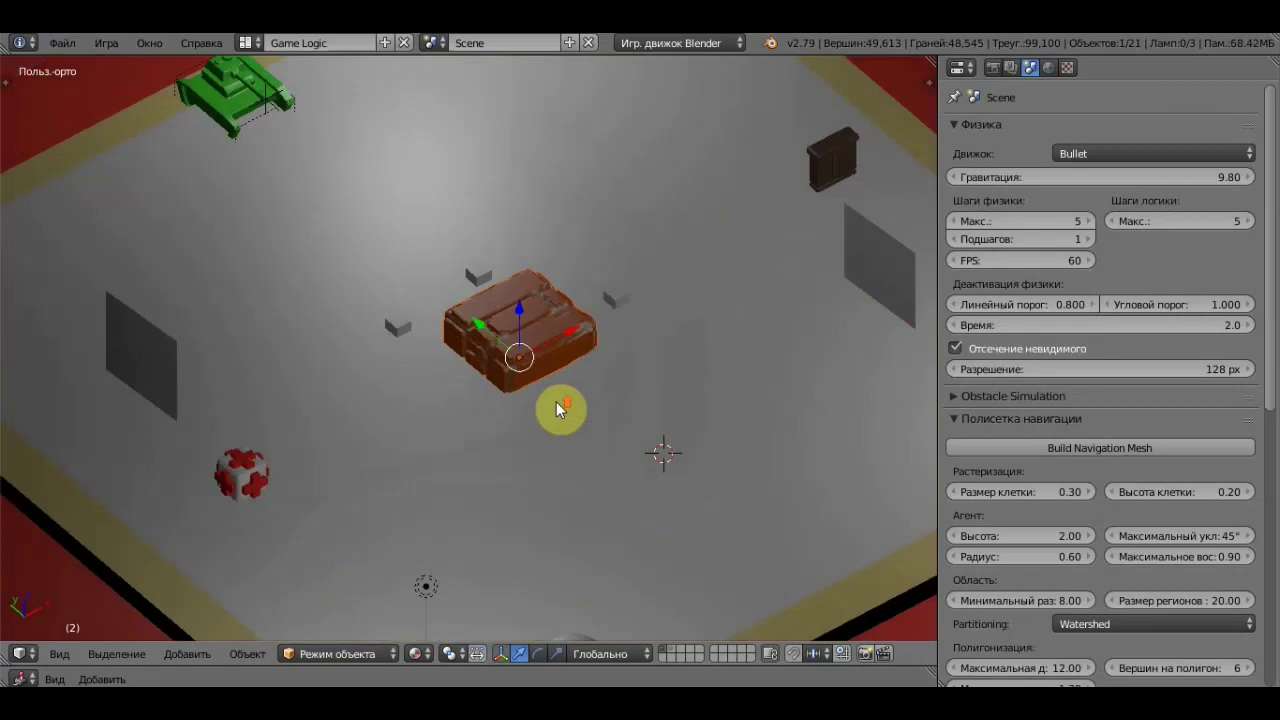
scroll(572, 405, "up", 2)
middle_click_drag(572, 408, 621, 364)
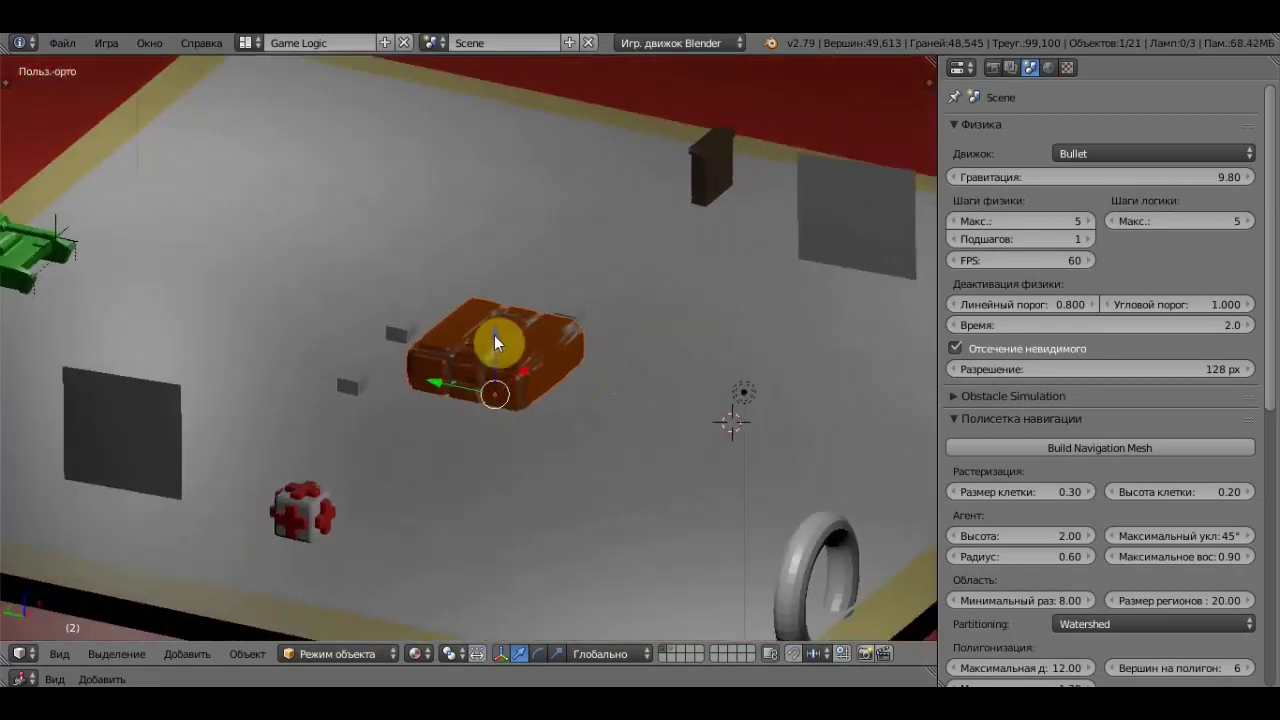
left_click_drag(494, 335, 503, 270)
left_click(507, 244)
mouse_move(584, 312)
middle_mouse_down()
mouse_move(810, 313)
mouse_move(850, 283)
mouse_move(625, 289)
middle_mouse_up()
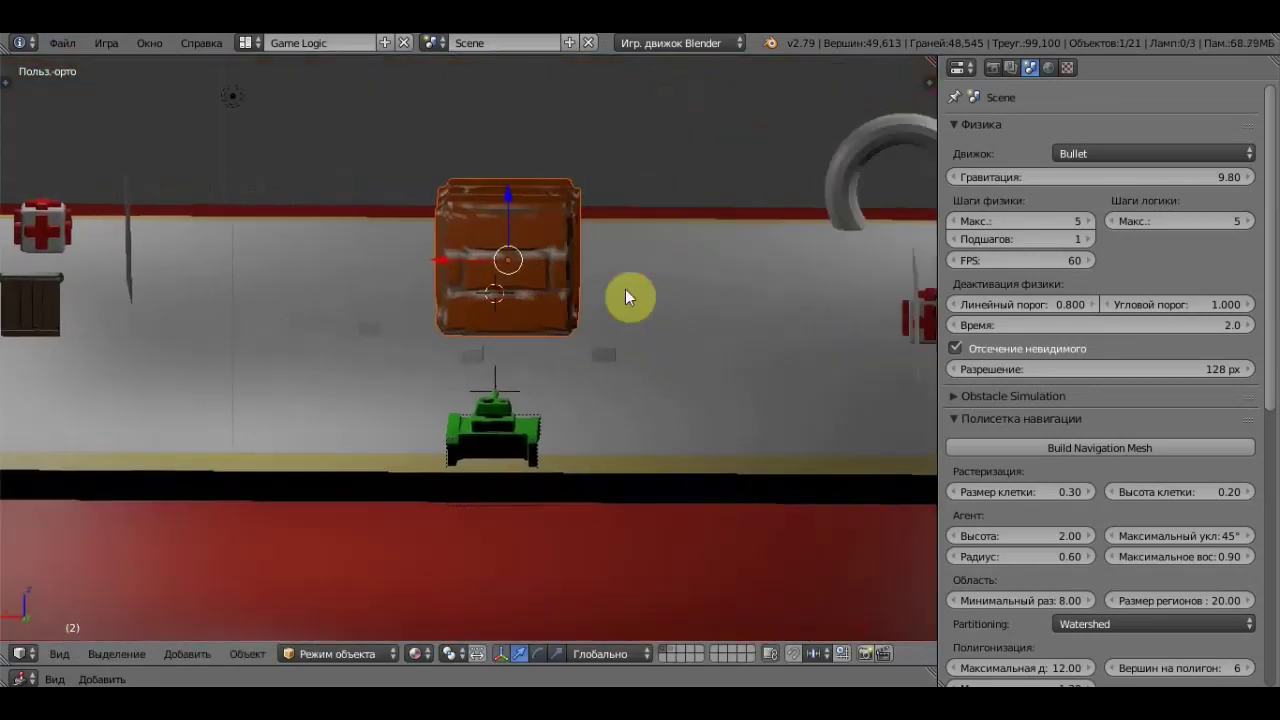
Scale the crate to about 0.686 and lower it just ahead of the green tank.
key("s")
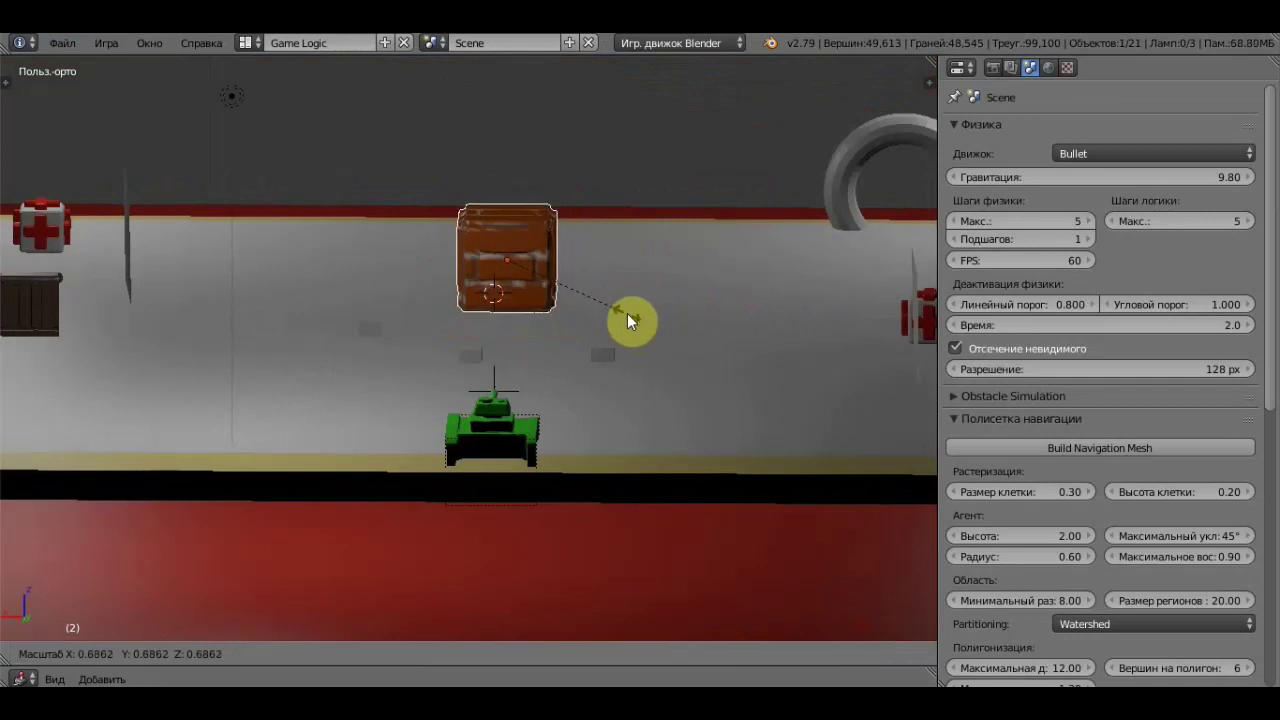
left_click(627, 313)
mouse_move(509, 193)
left_mouse_down()
mouse_move(506, 243)
mouse_move(507, 228)
left_mouse_up()
key("KP_2")
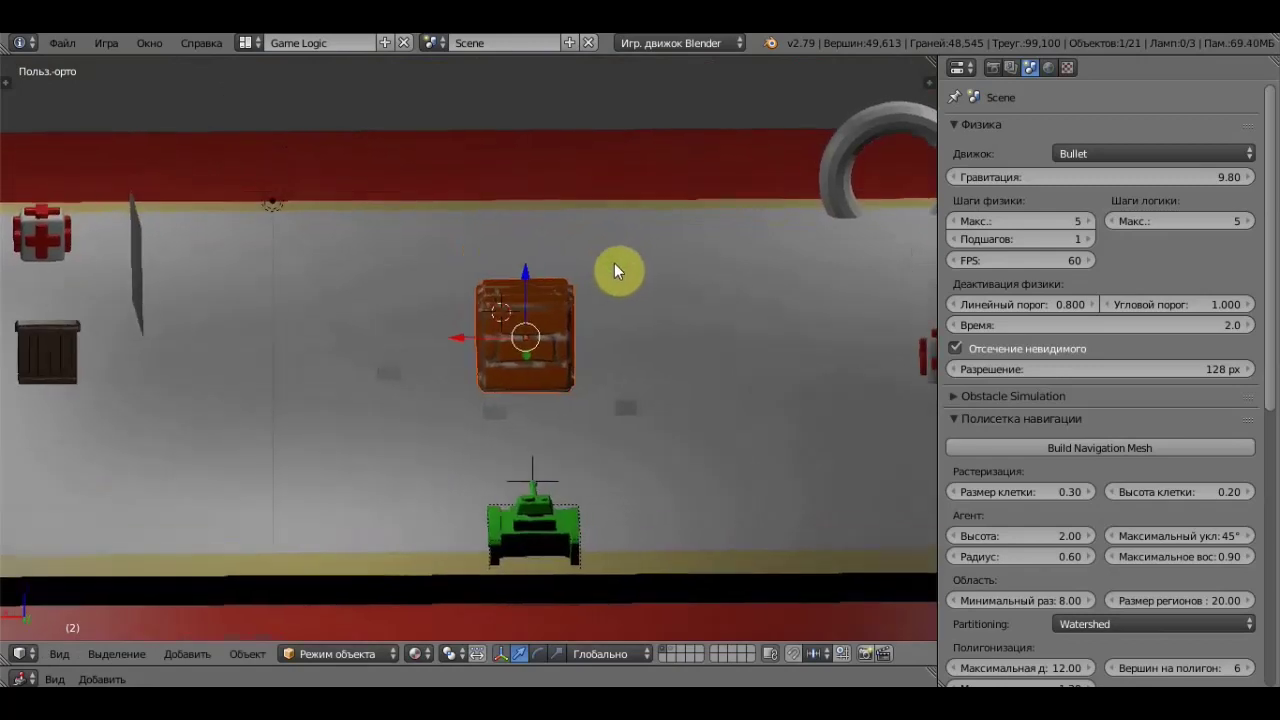
mouse_move(612, 264)
middle_mouse_down()
mouse_move(617, 366)
mouse_move(635, 333)
middle_mouse_up()
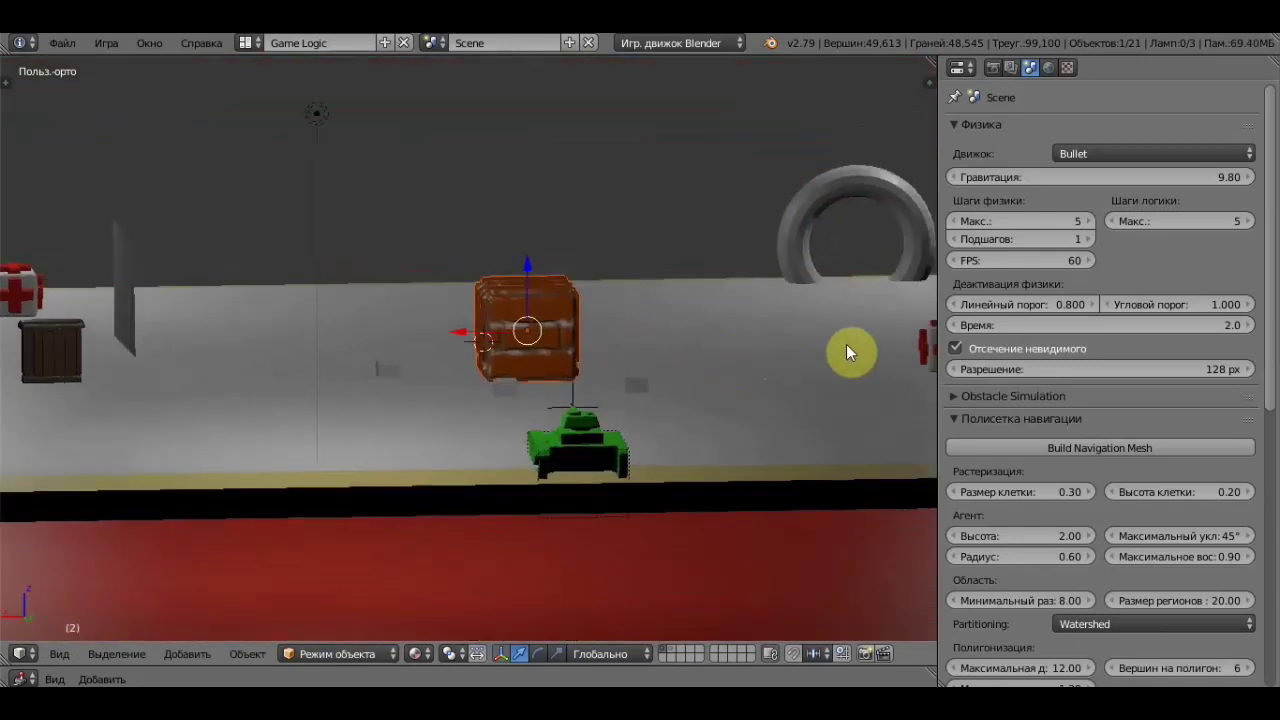
Set crate Group25021's physics type to Dynamic and enlarge the Logic Editor to half the window.
left_click(548, 318)
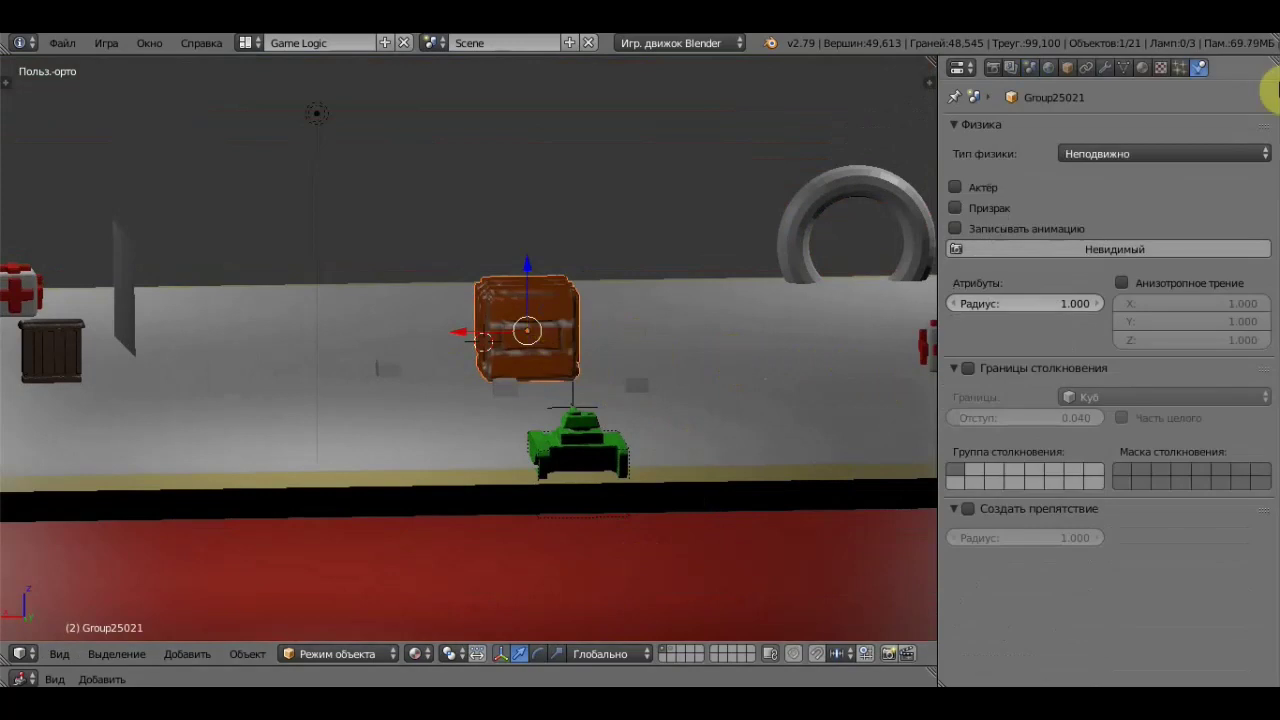
left_click(1157, 153)
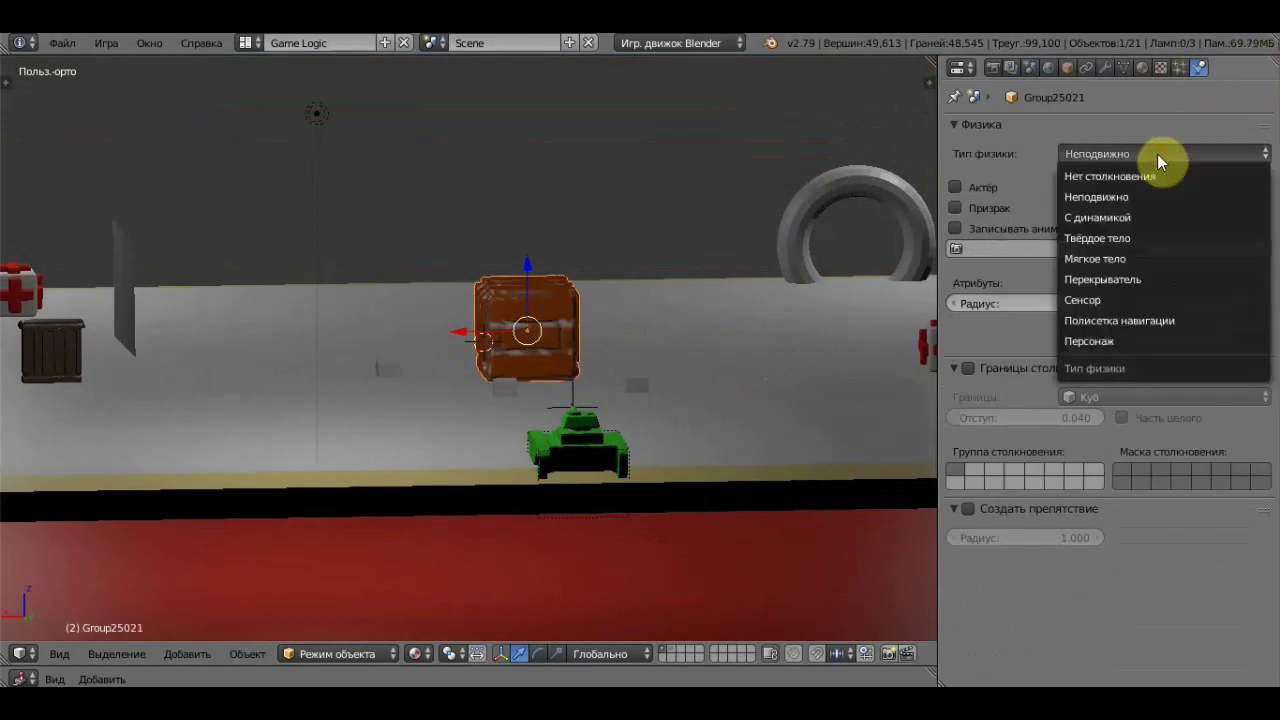
left_click(1129, 218)
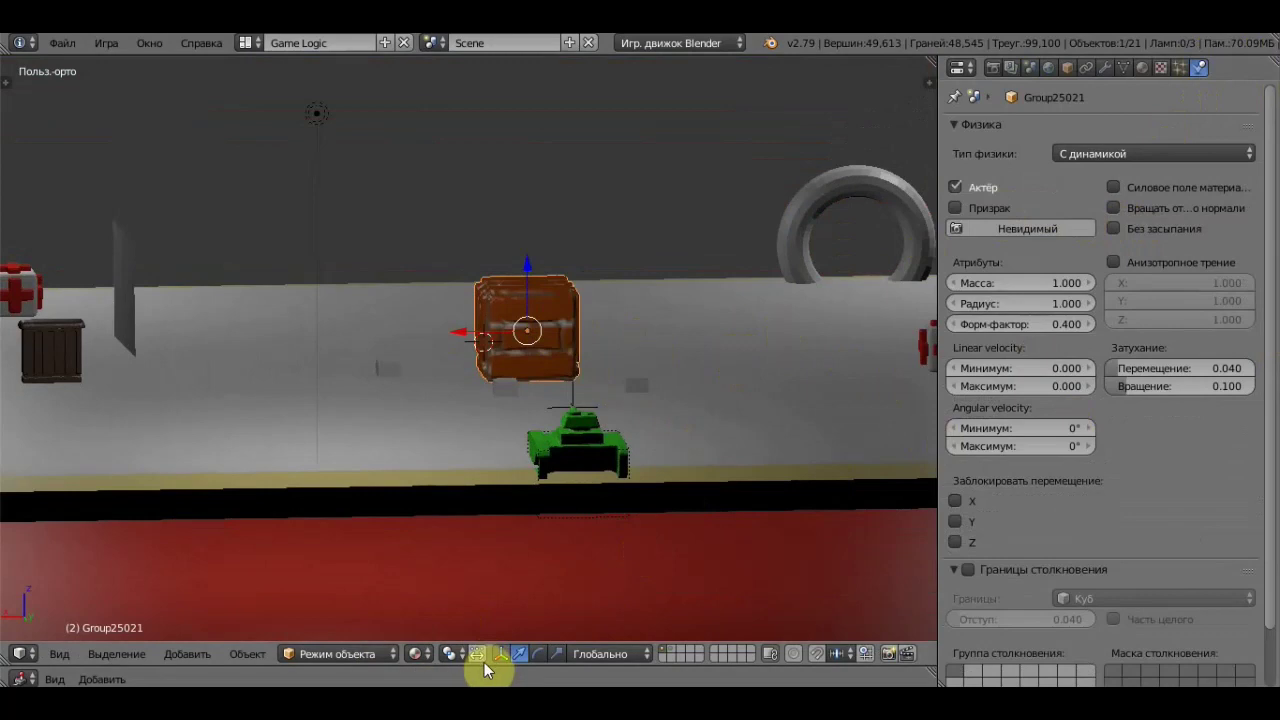
left_click_drag(481, 666, 488, 313)
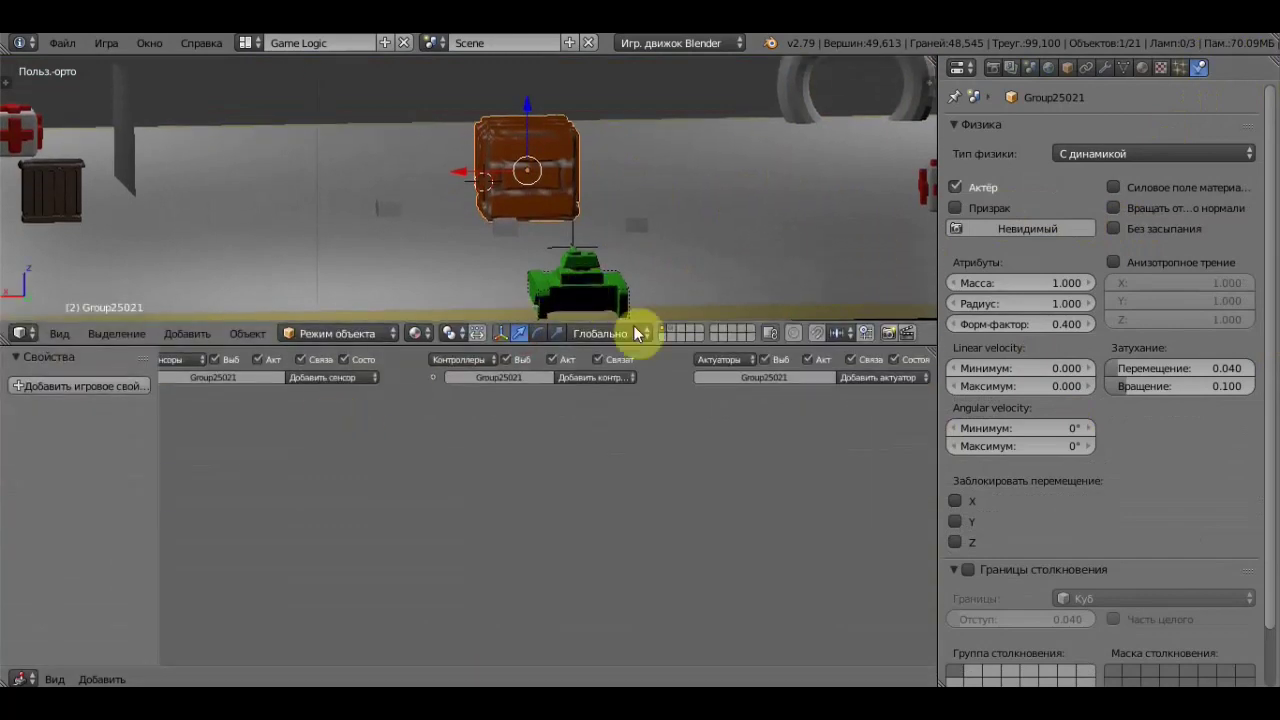
Give ZBrush_defualt_group.001 a float game property named патрон2, then show the scene layer again.
left_click(672, 331)
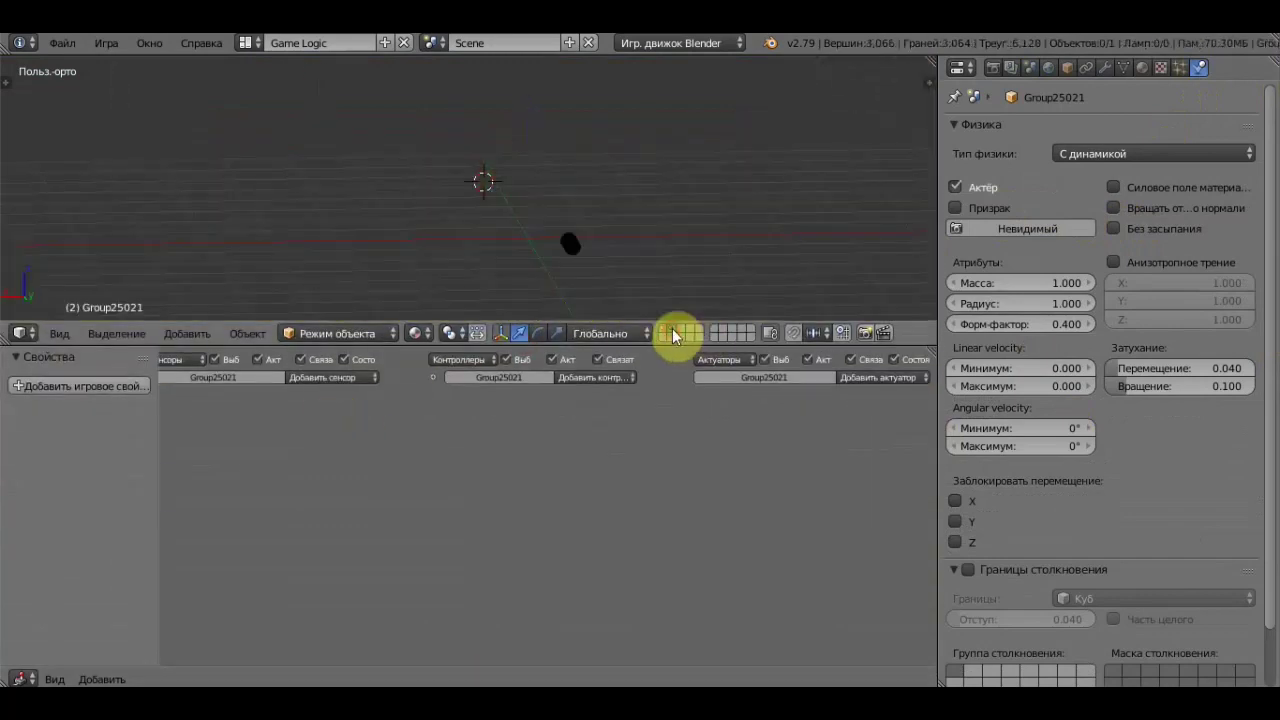
right_click(575, 242)
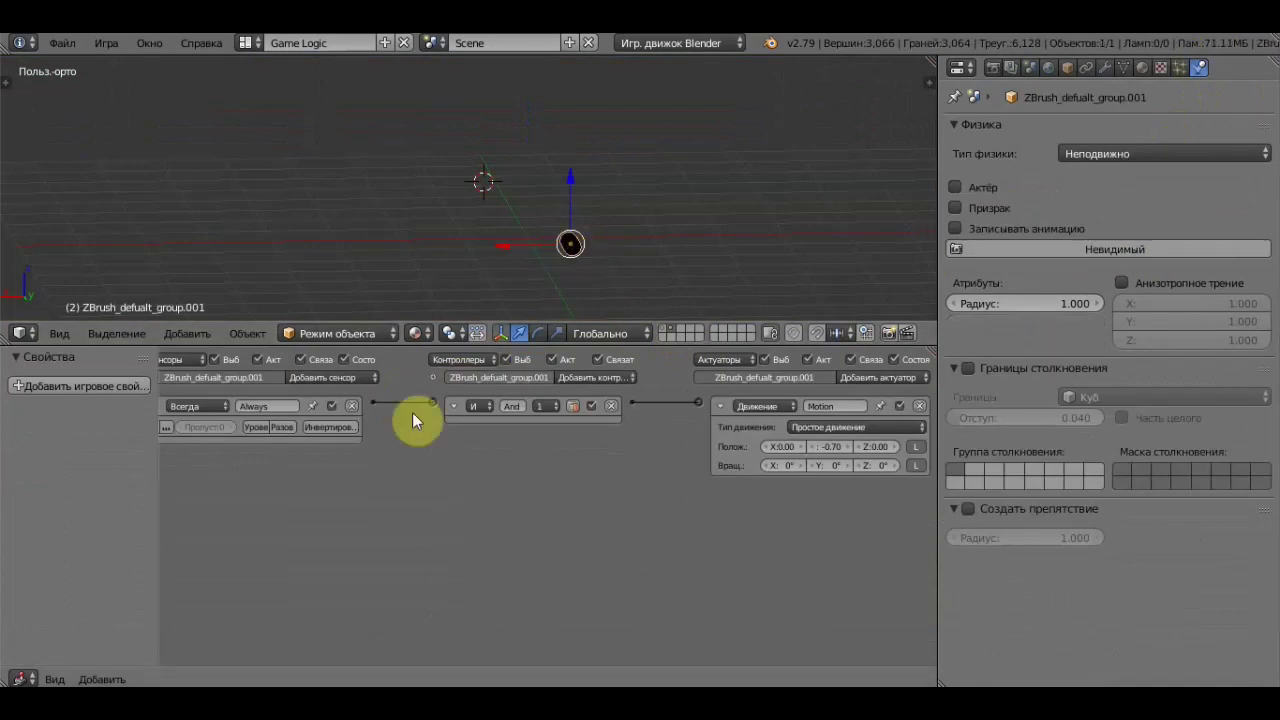
left_click(68, 385)
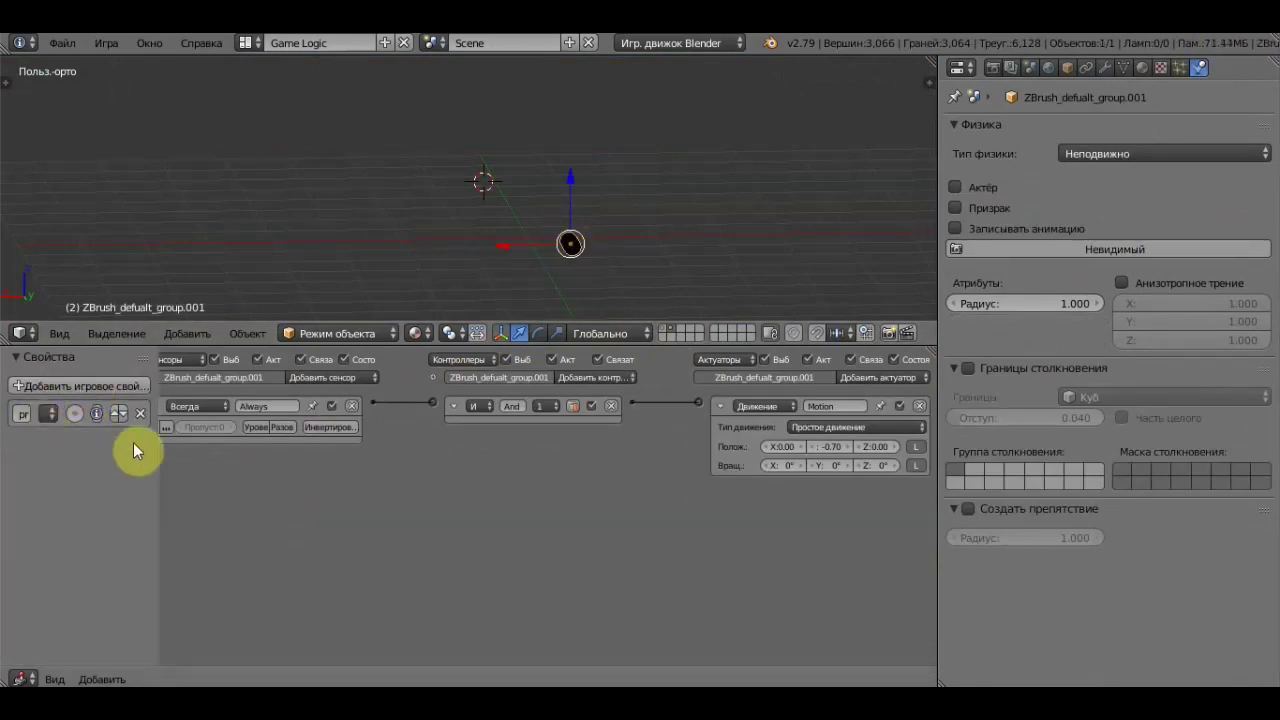
left_click_drag(158, 478, 514, 514)
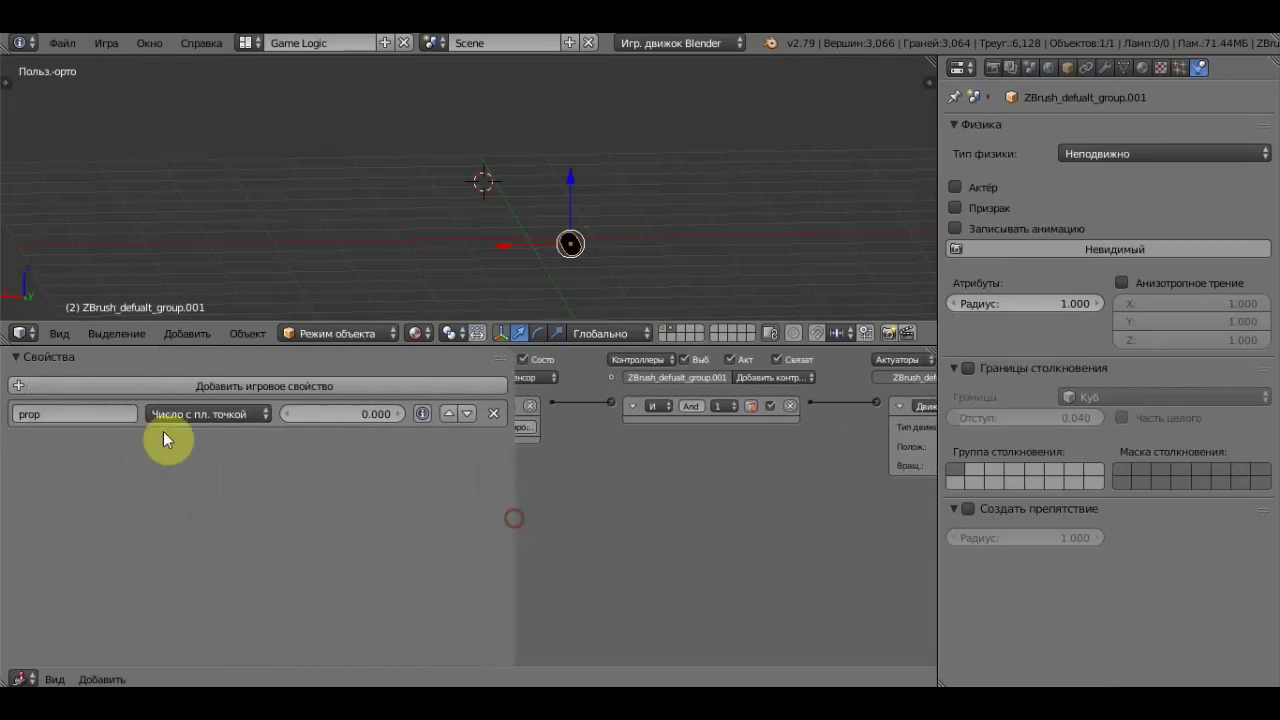
left_click(85, 414)
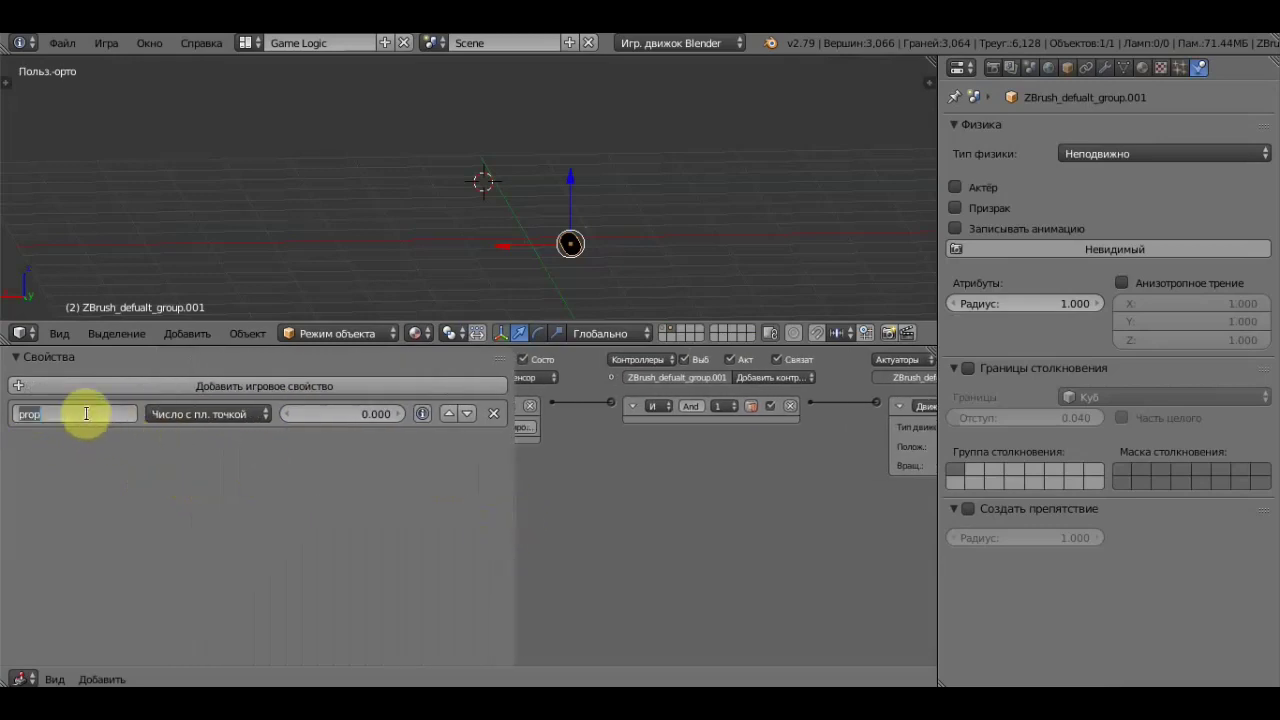
type("патрон")
type("2")
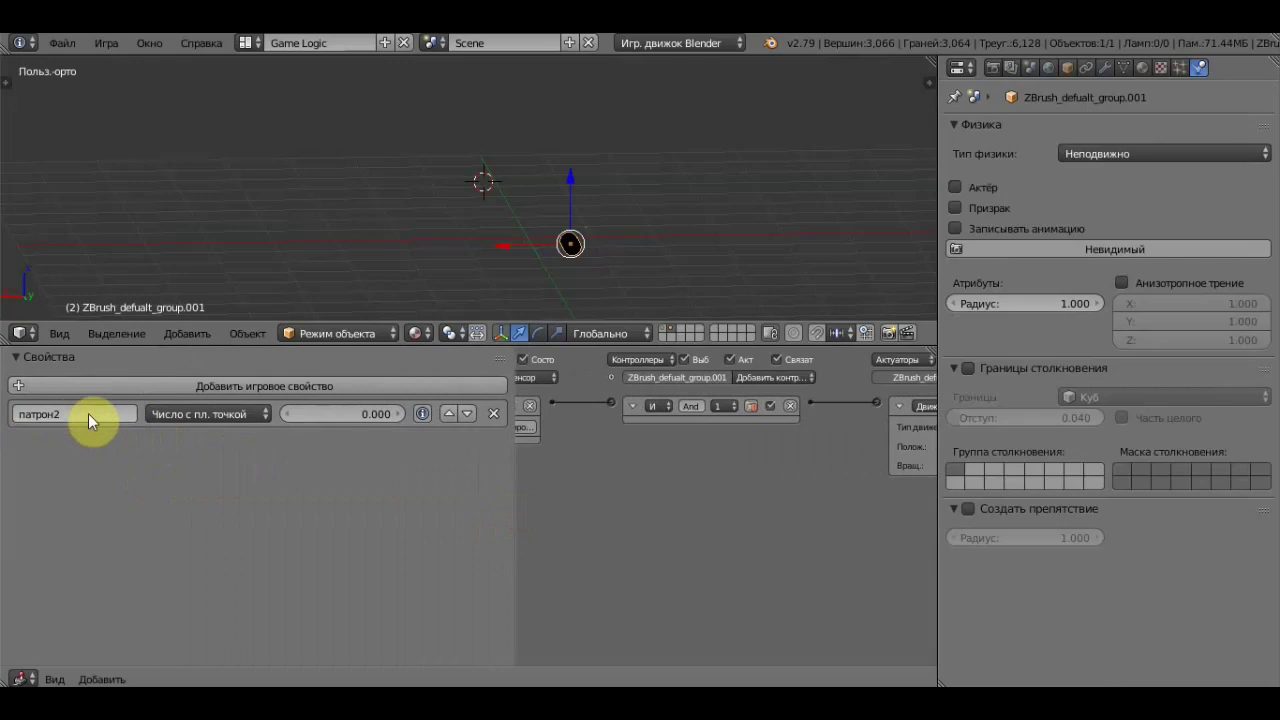
key("Return")
left_click_drag(512, 521, 100, 506)
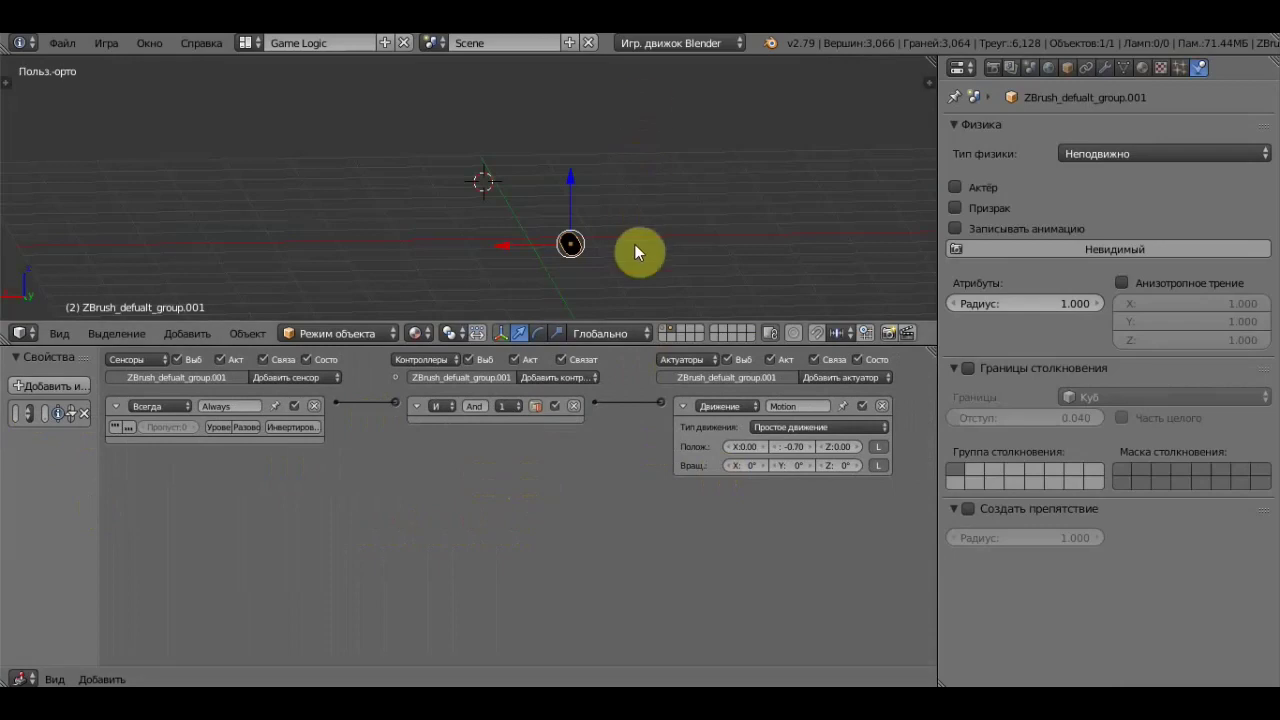
left_click(662, 328)
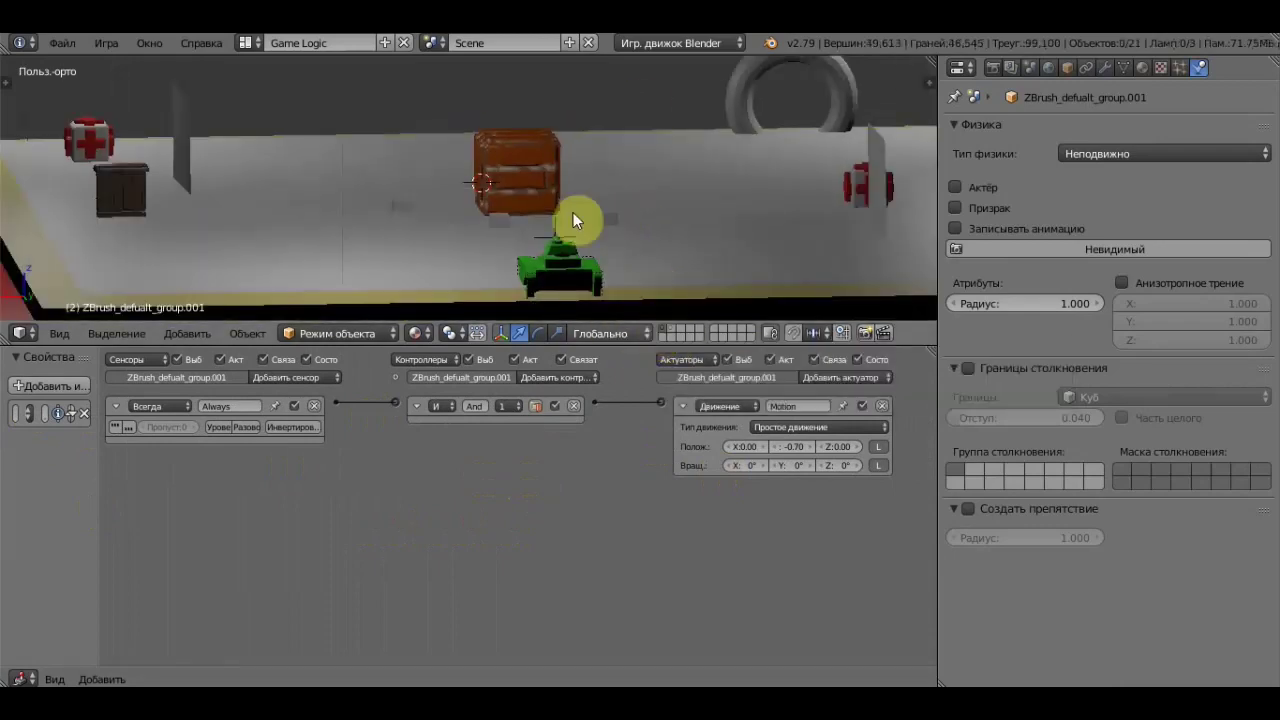
Select crate Group25021, add a game property named стена, and collapse the properties panel.
middle_click_drag(563, 209, 574, 234)
right_click(555, 180)
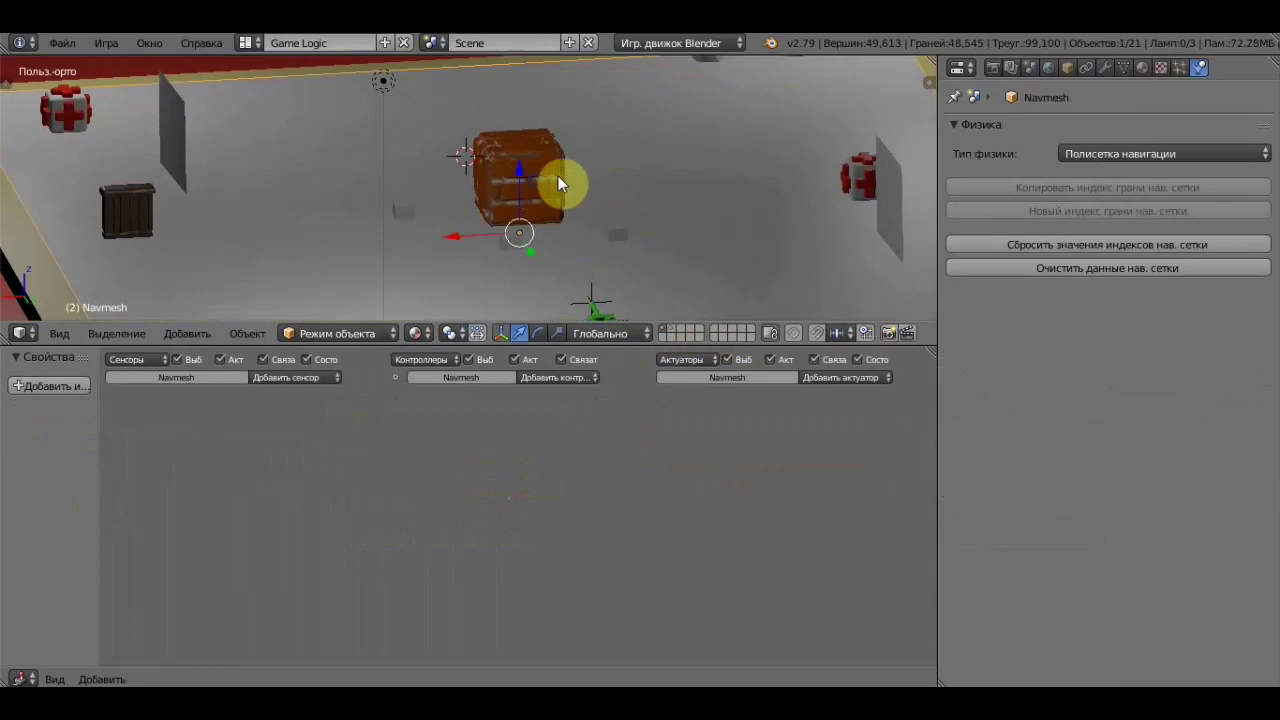
right_click(549, 169)
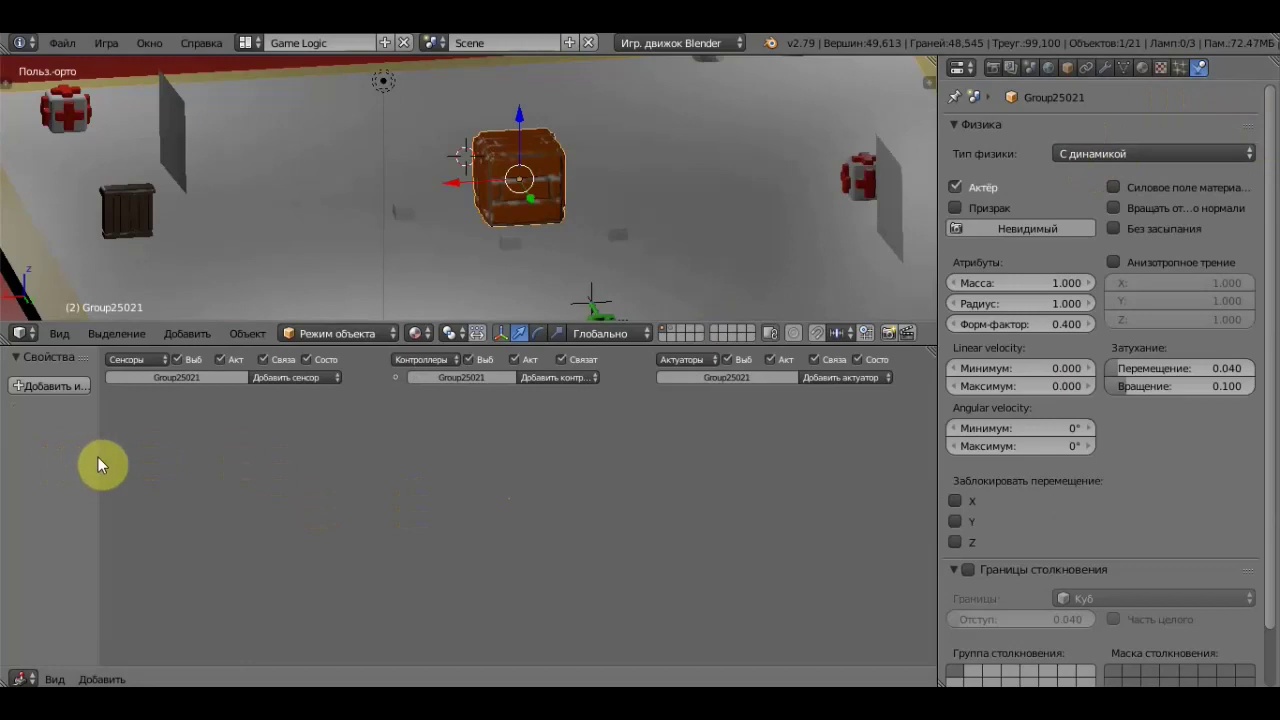
left_click_drag(100, 457, 337, 486)
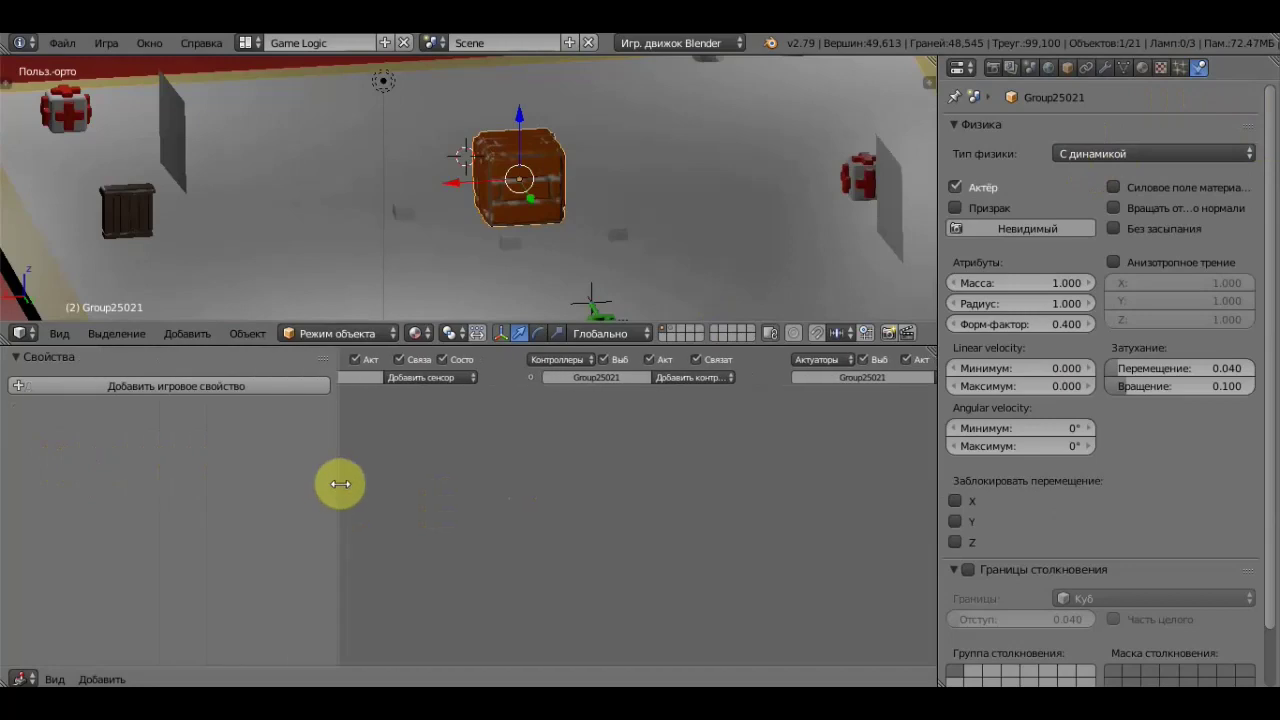
left_click(213, 388)
left_click(38, 414)
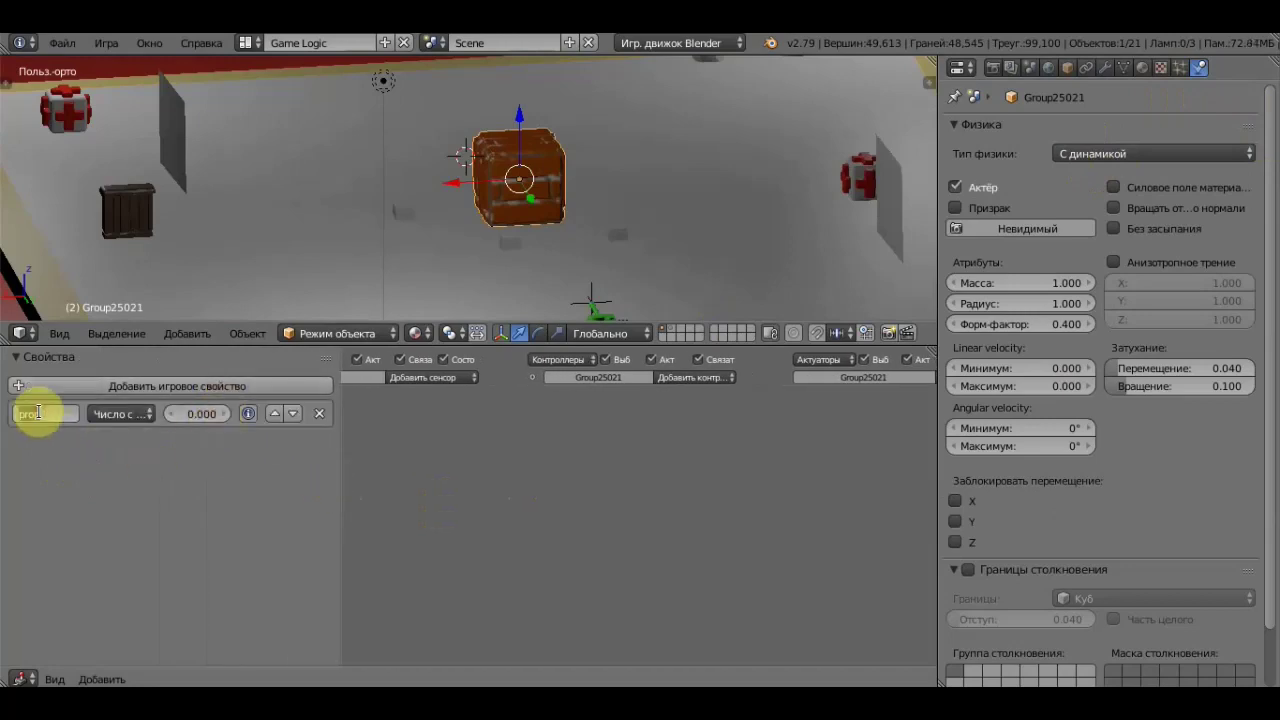
key("BackSpace")
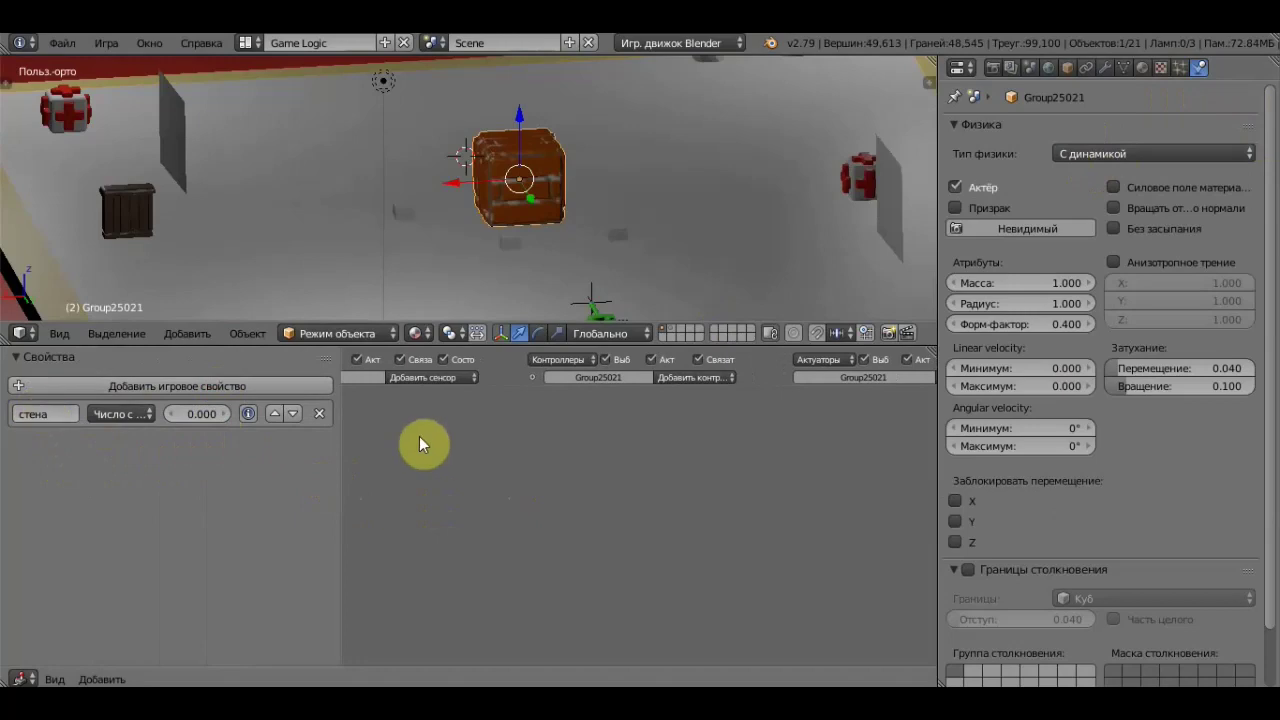
left_click_drag(340, 476, 36, 490)
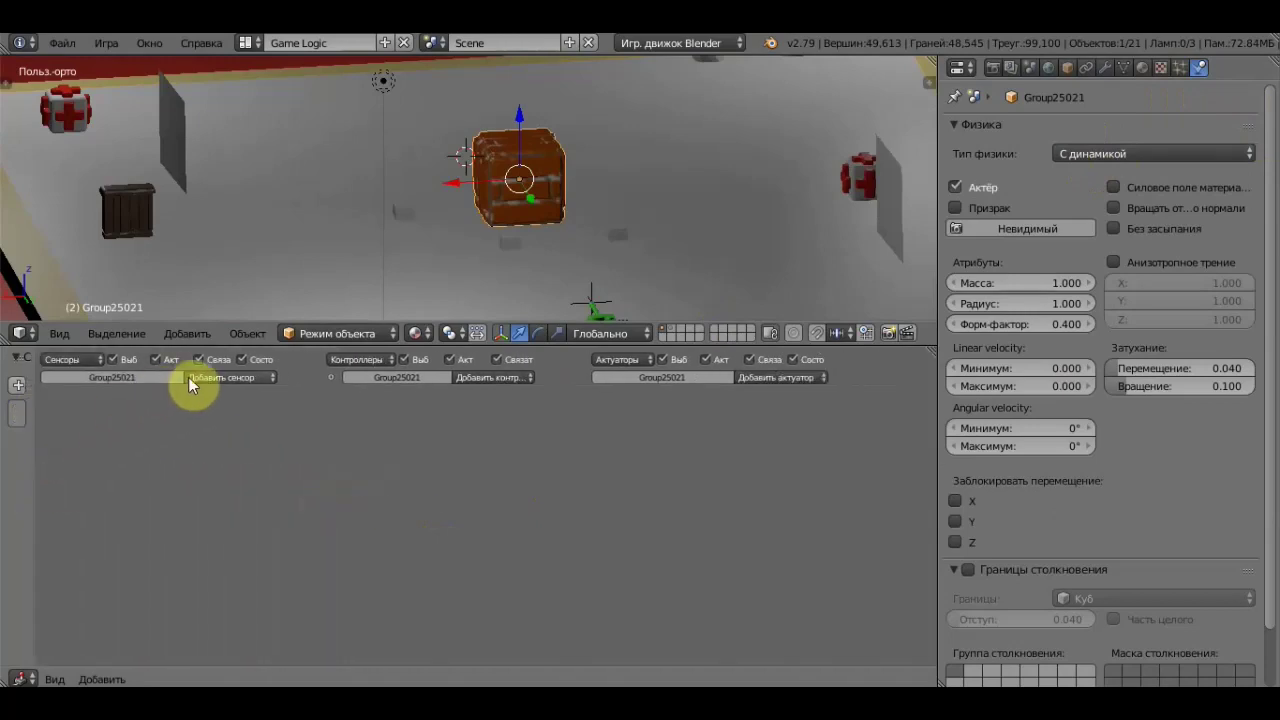
Add a Collision sensor and an Edit Object actuator set to End Object on the crate.
left_click(226, 378)
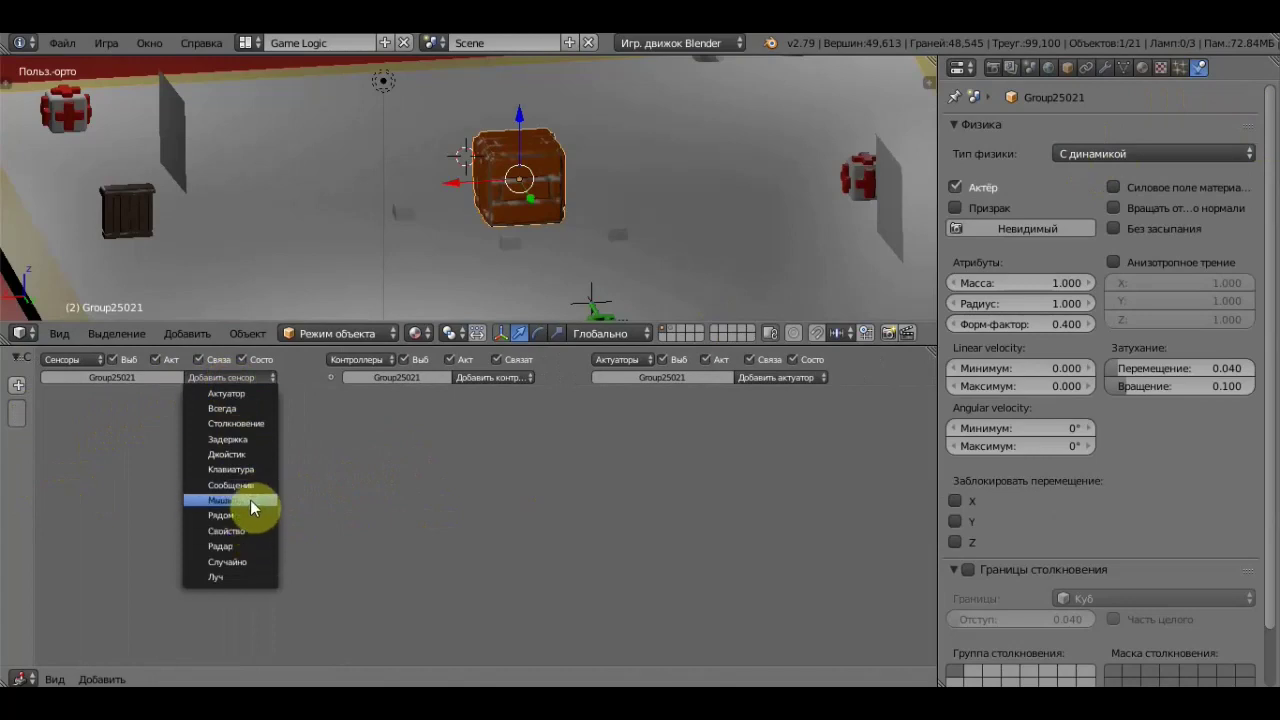
left_click(246, 424)
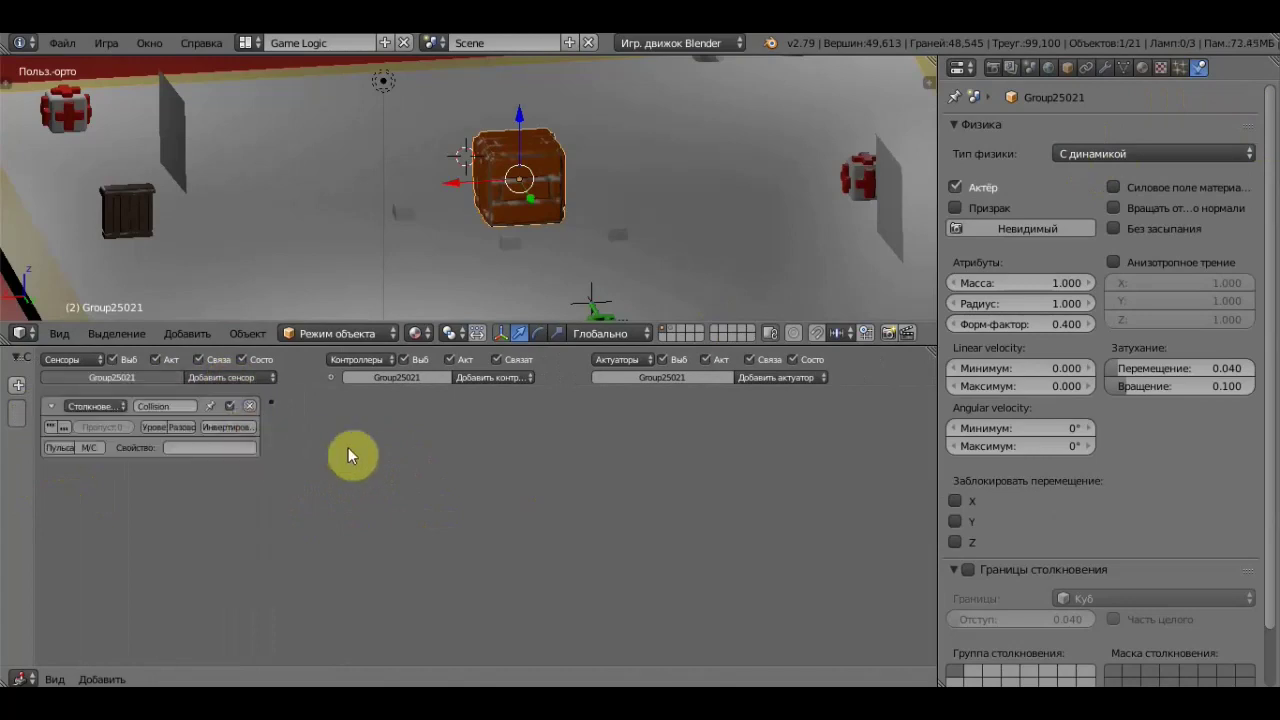
left_click(771, 380)
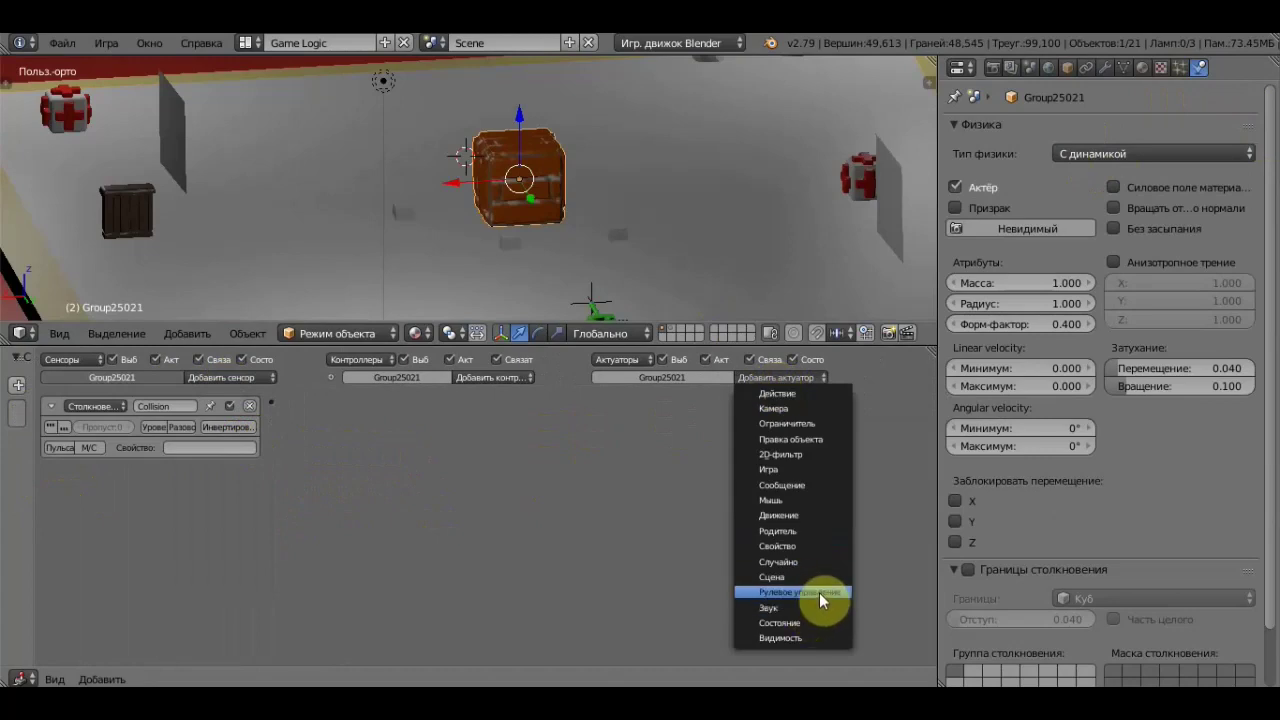
left_click(800, 440)
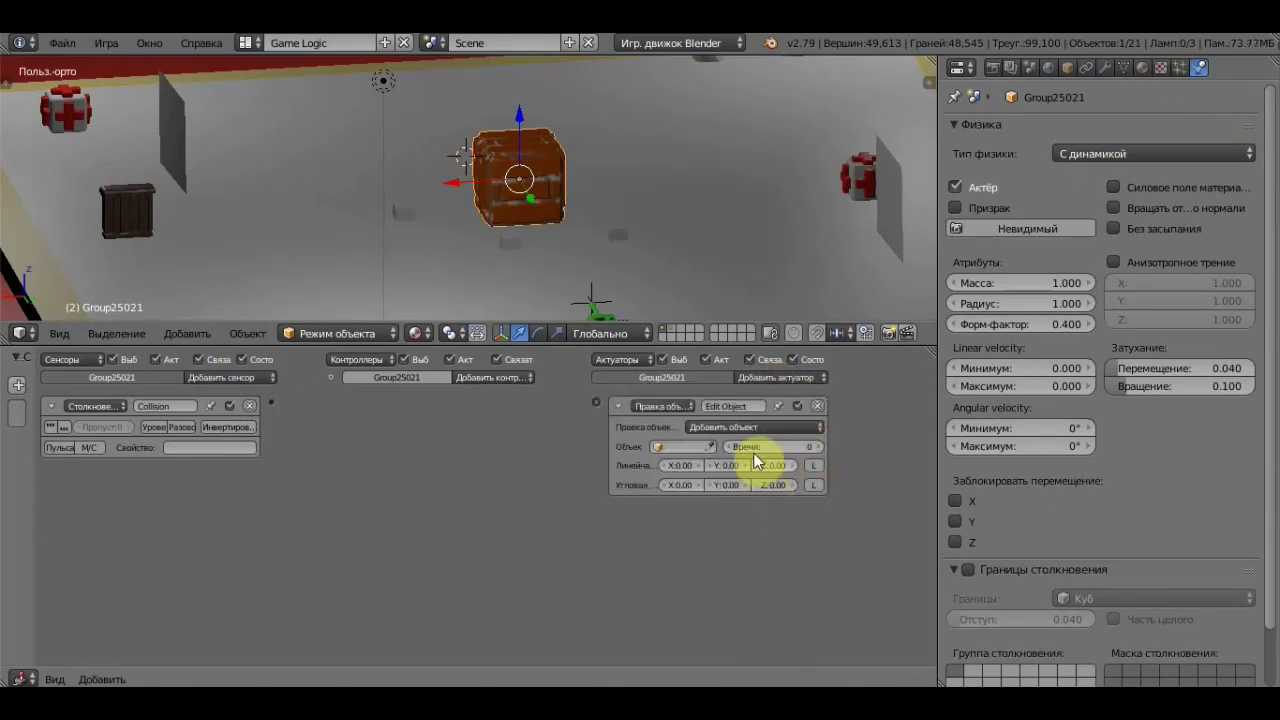
left_click(751, 428)
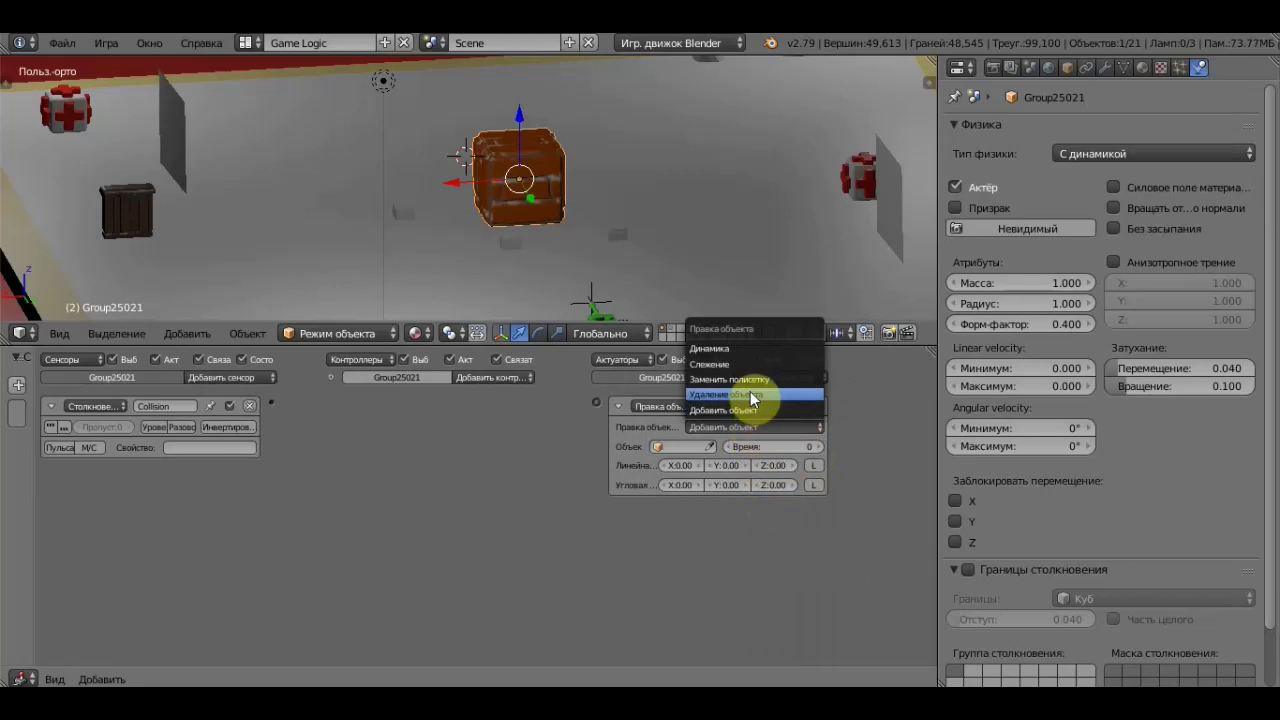
left_click(744, 394)
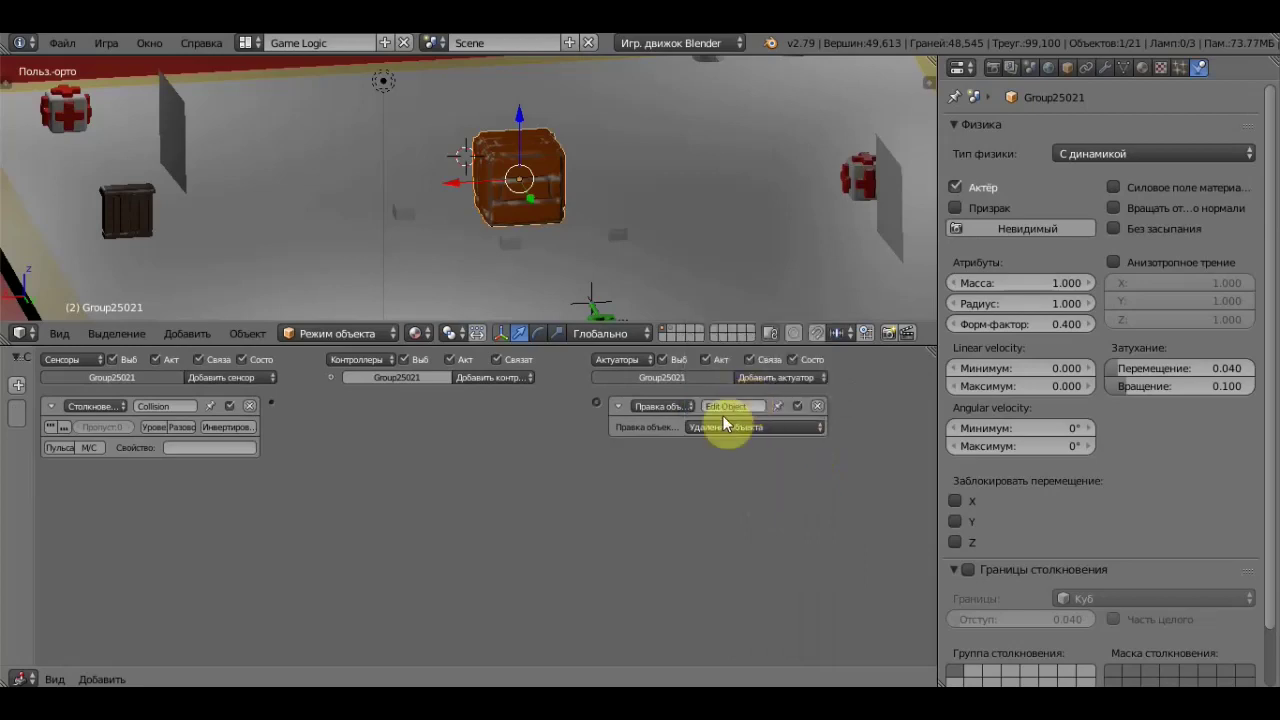
Filter the Collision sensor on property 'пуля2', wire it into the chain, and shrink the Logic Editor.
left_click(183, 448)
type("пуля")
type("2")
key("Return")
left_click_drag(272, 402, 596, 403)
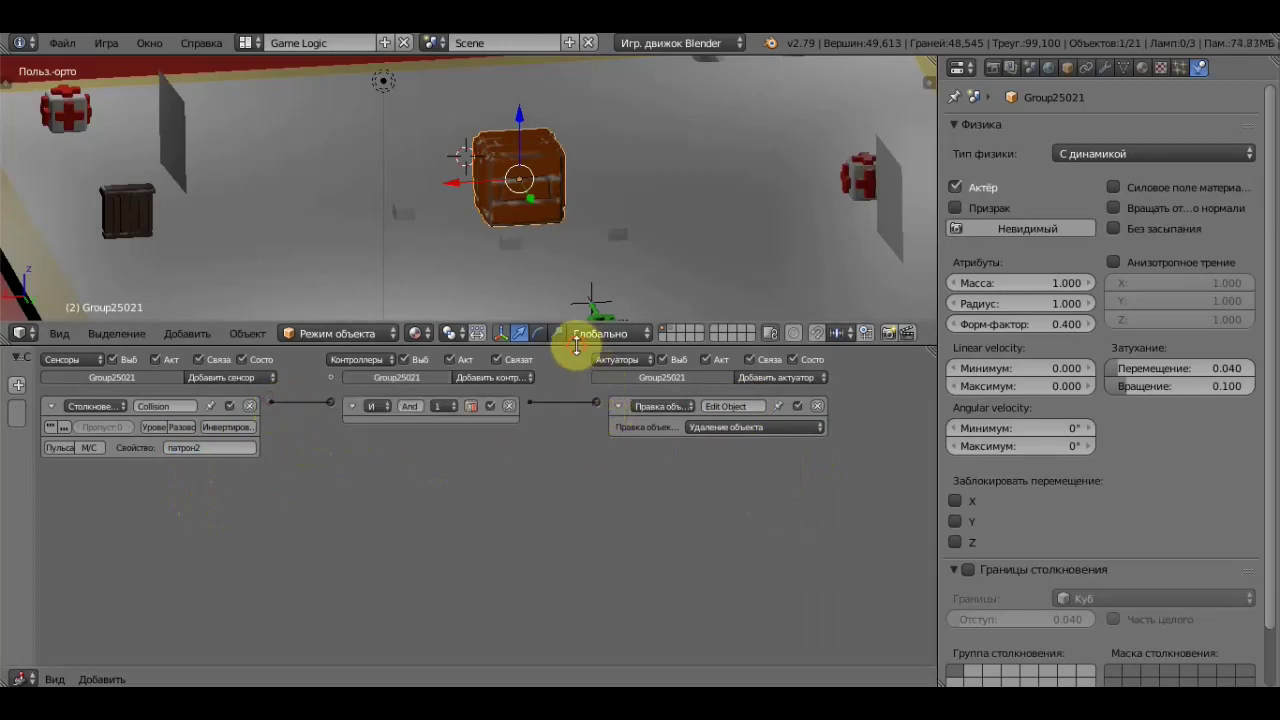
left_click_drag(576, 343, 620, 640)
Test the crate in game play with P, then stop with Esc.
scroll(669, 461, "up", 3)
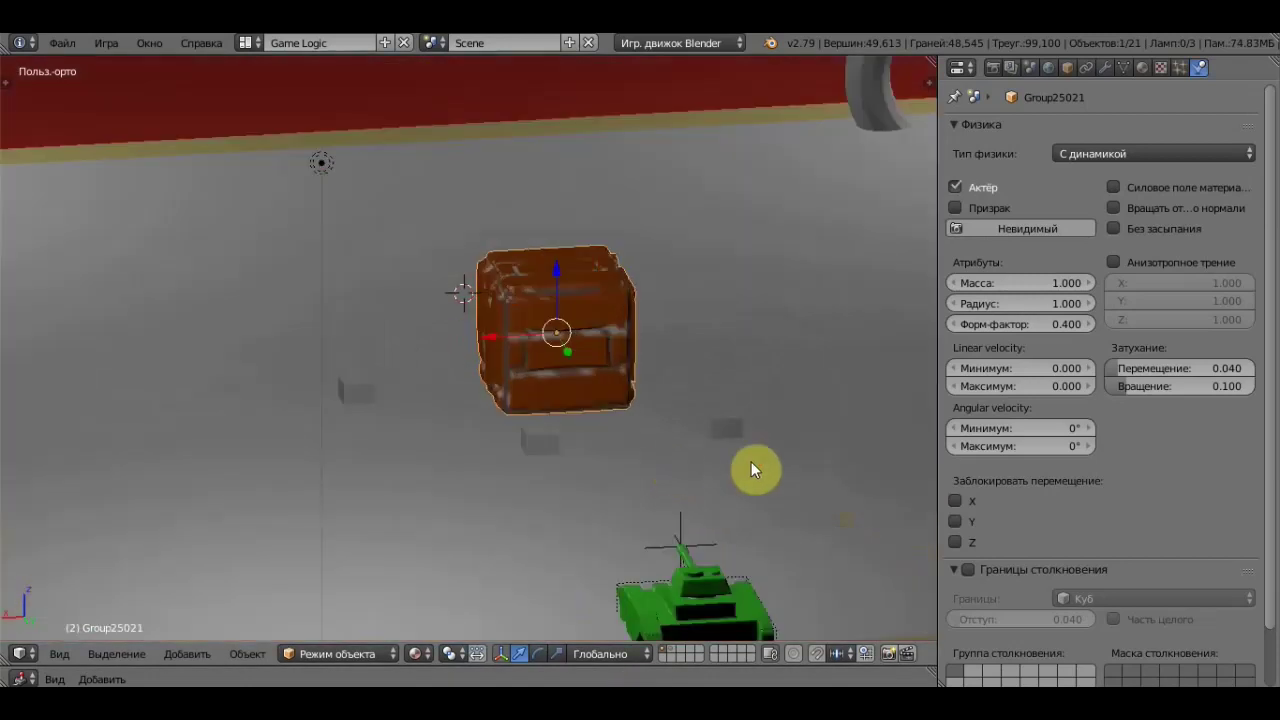
mouse_move(758, 456)
middle_mouse_down()
mouse_move(634, 297)
mouse_move(689, 323)
mouse_move(716, 368)
mouse_move(661, 372)
mouse_move(690, 369)
mouse_move(682, 377)
middle_mouse_up()
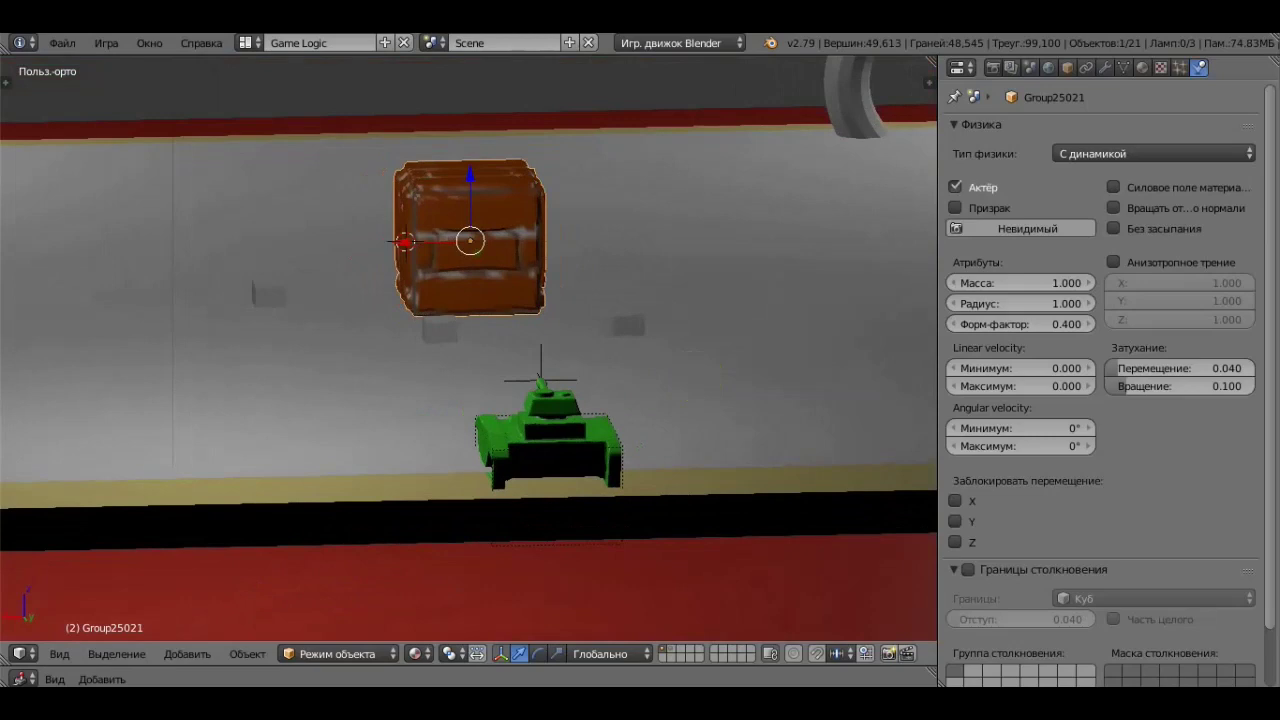
key("p")
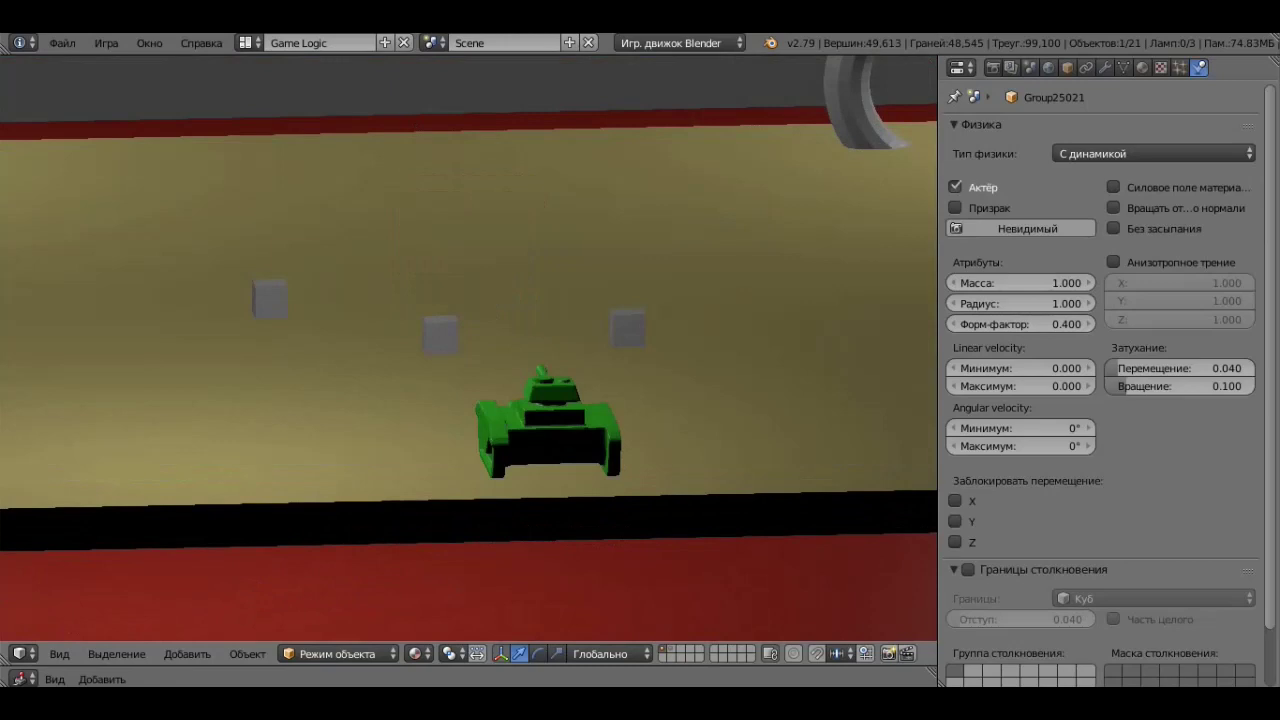
key("Escape")
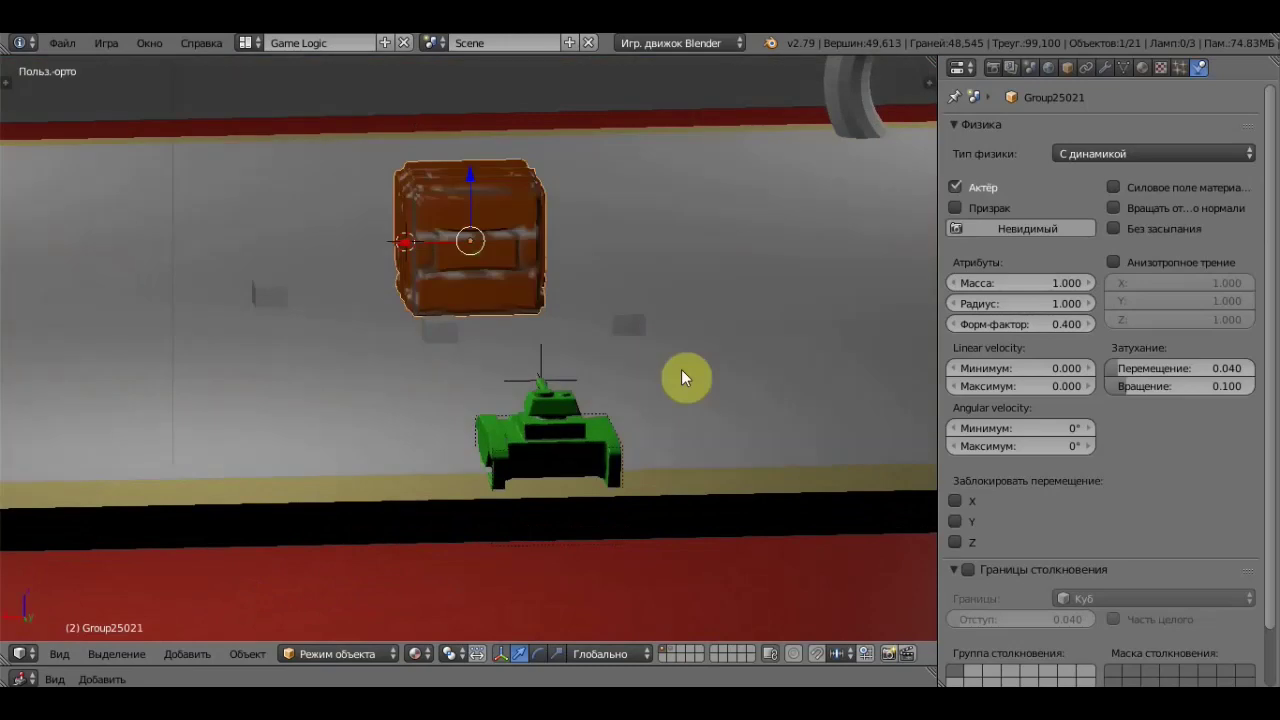
Duplicate the crate and slide the copy left beside the original.
scroll(618, 314, "down", 2)
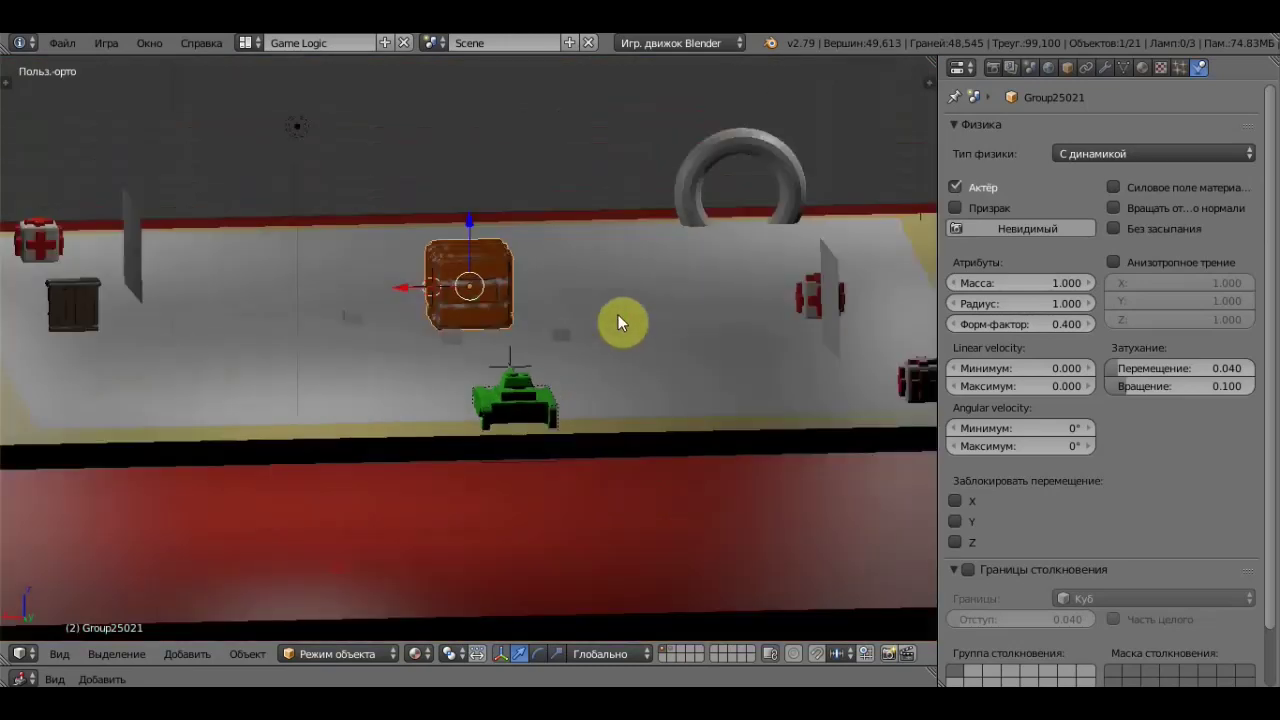
middle_click_drag(618, 314, 502, 311)
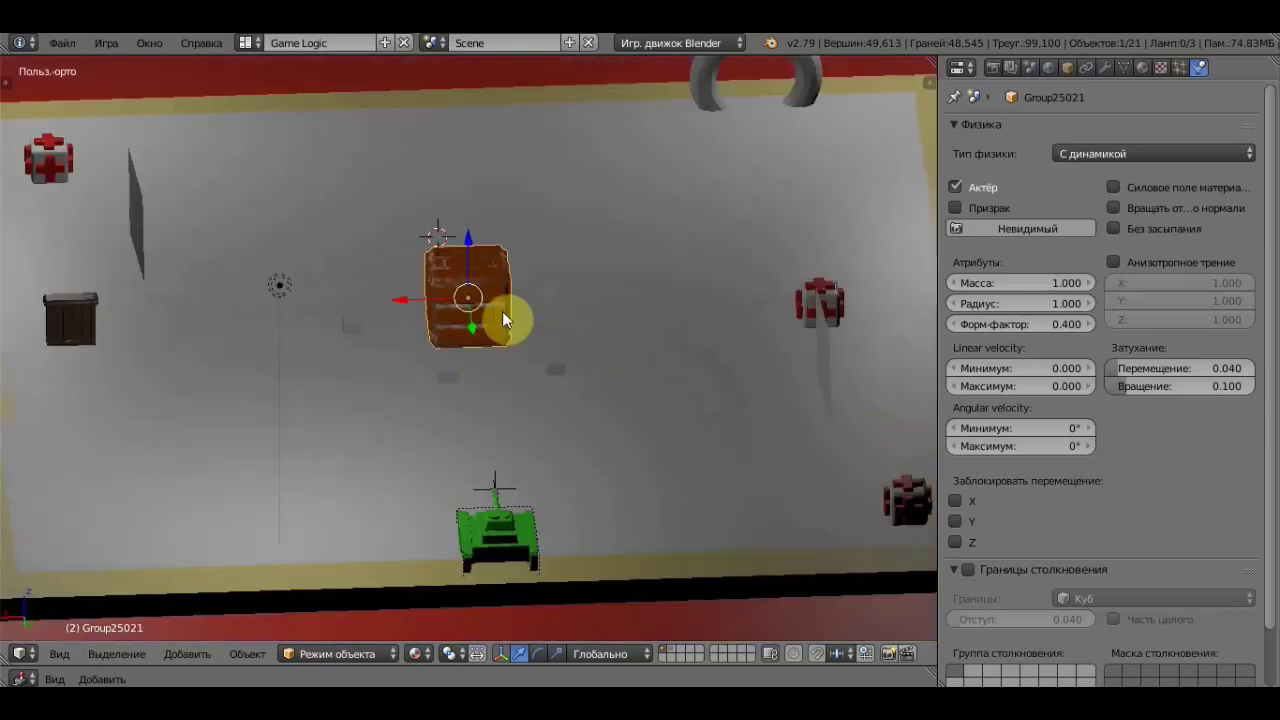
key("shift+d")
right_click(502, 311)
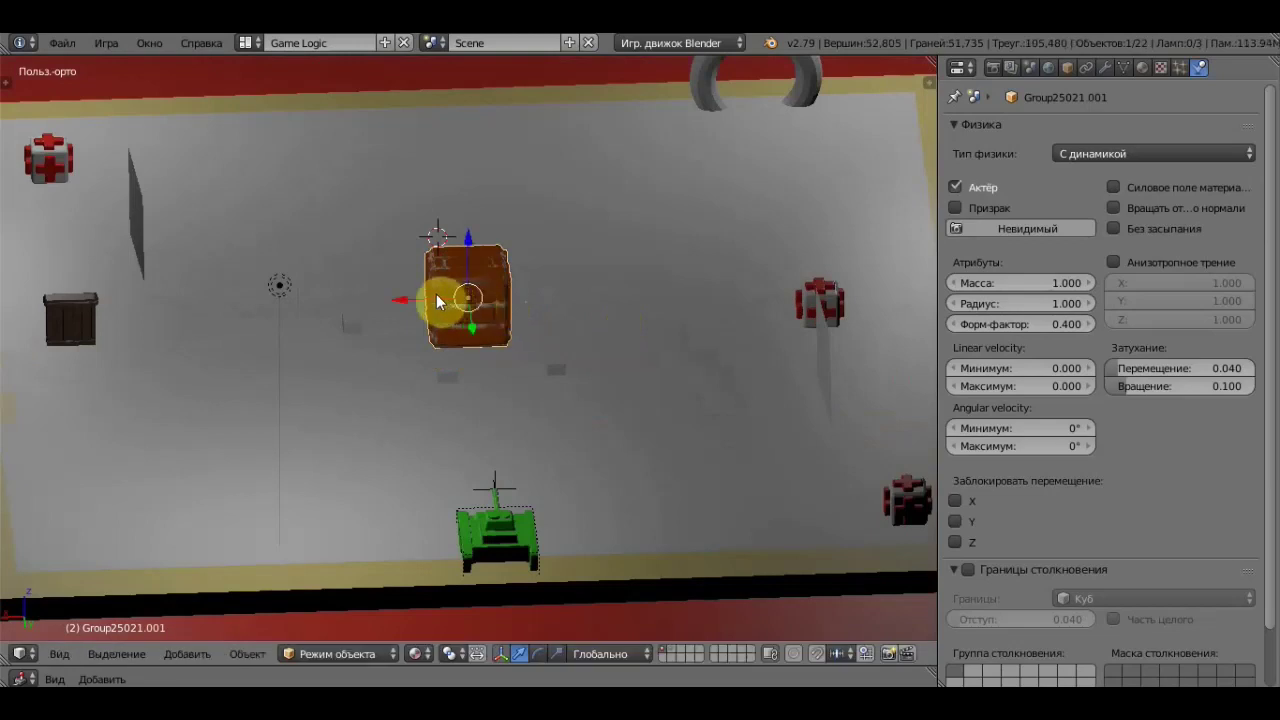
left_click_drag(399, 295, 318, 306)
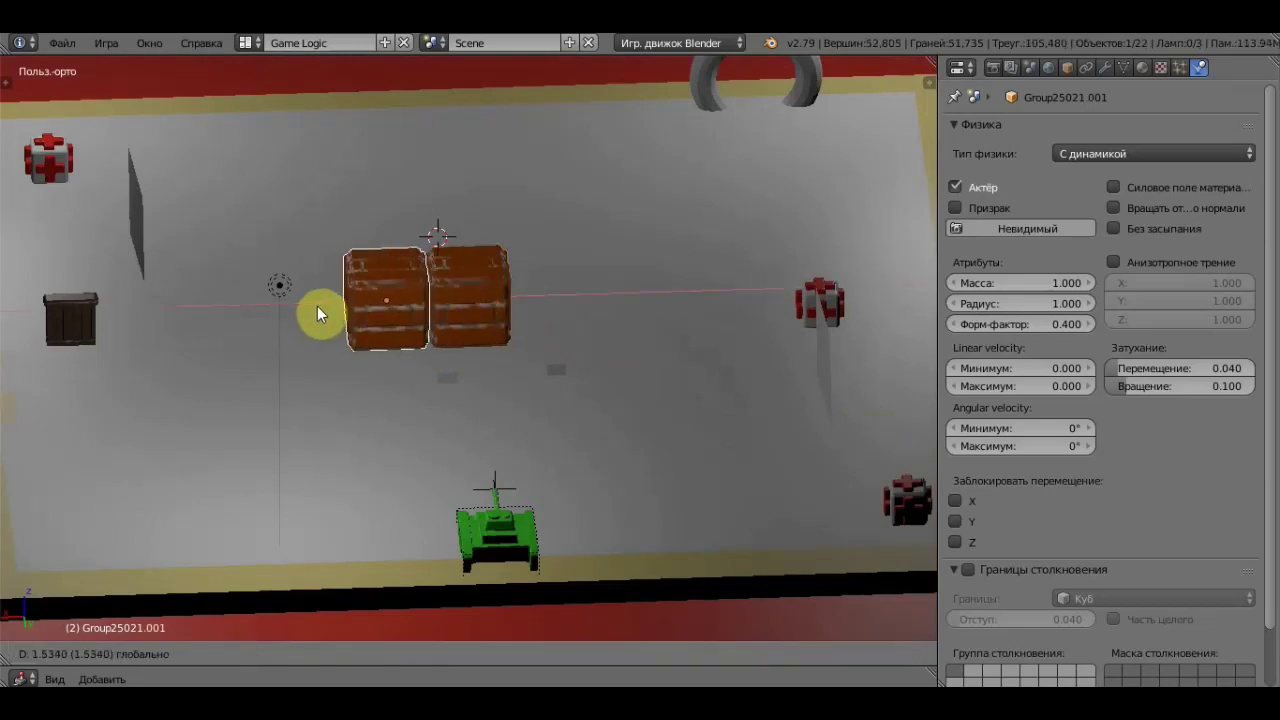
In top view, add two more crate copies below the row to complete the 2×2 block.
mouse_move(398, 283)
middle_mouse_down()
mouse_move(386, 345)
mouse_move(397, 383)
middle_mouse_up()
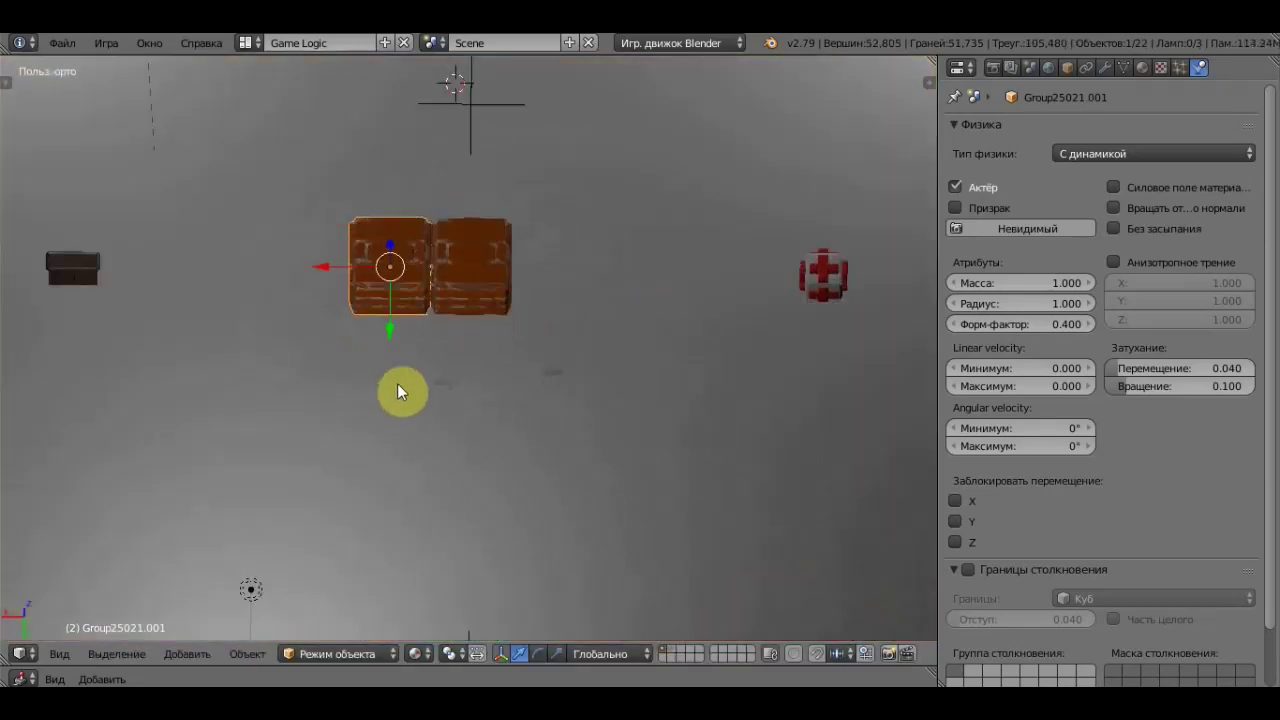
scroll(455, 302, "down", 3)
middle_click_drag(455, 302, 444, 324)
key("KP_7")
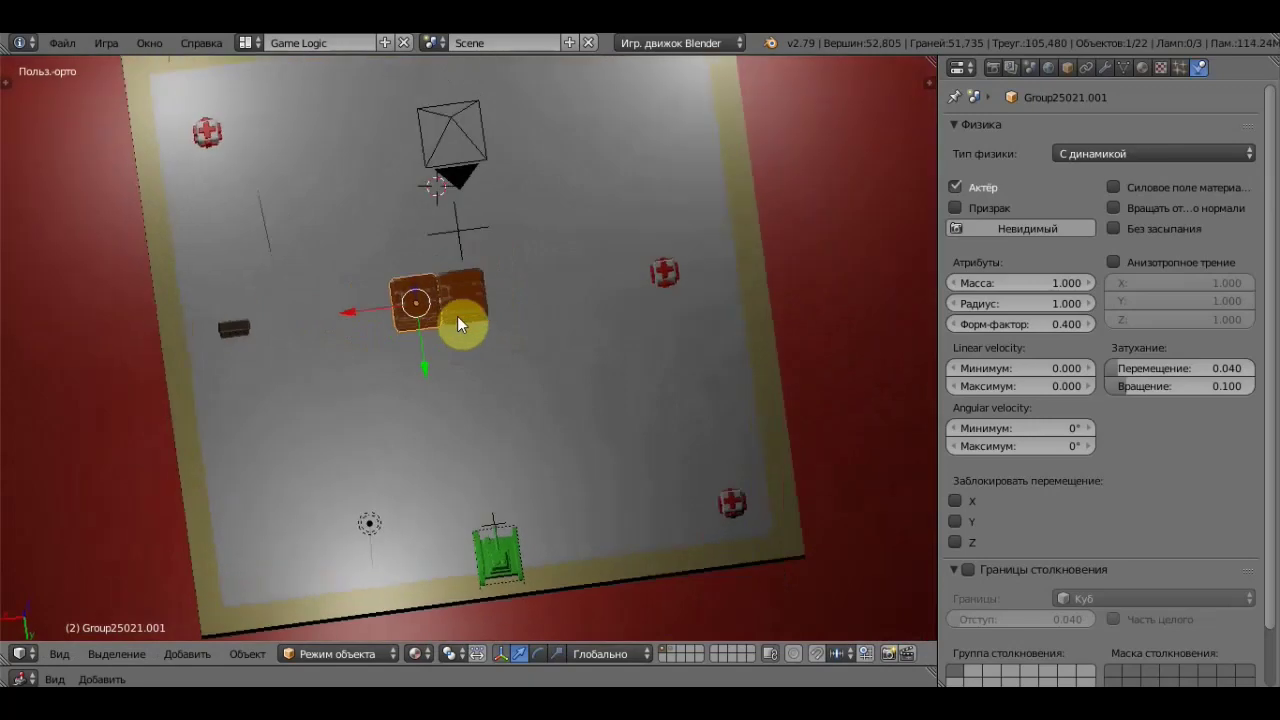
scroll(578, 420, "up", 3)
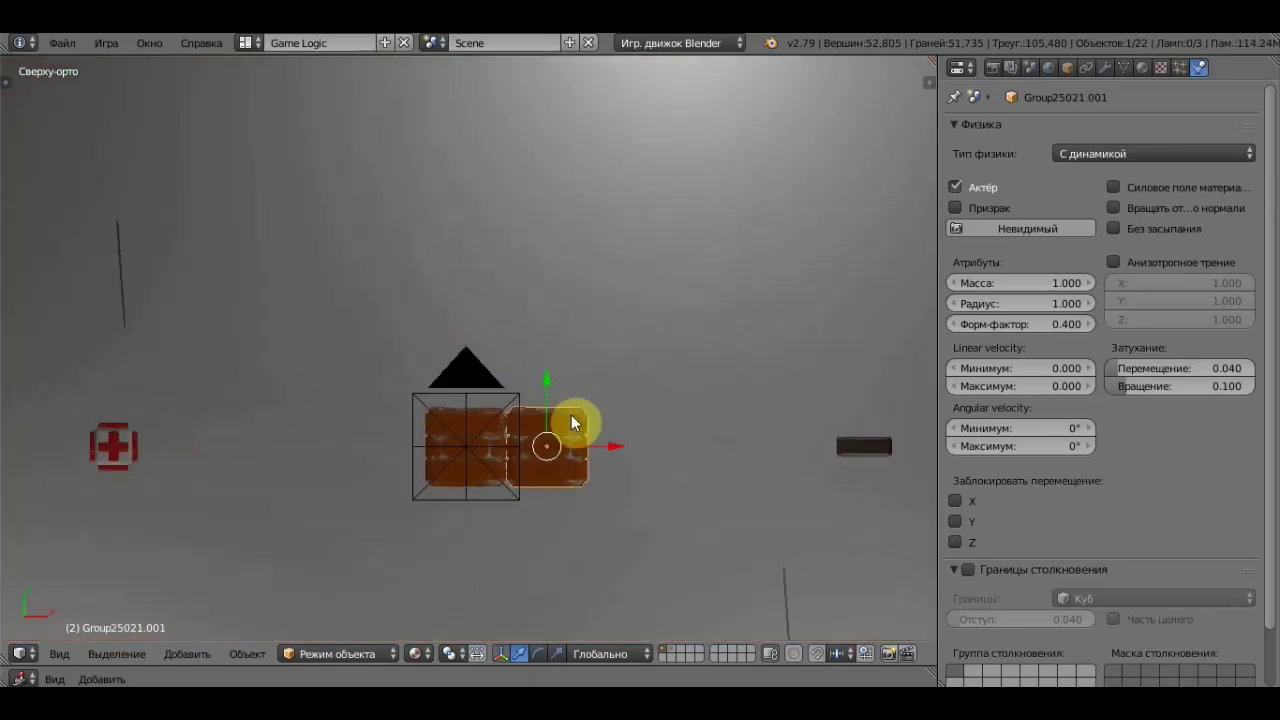
scroll(594, 424, "down", 1)
key("shift+d")
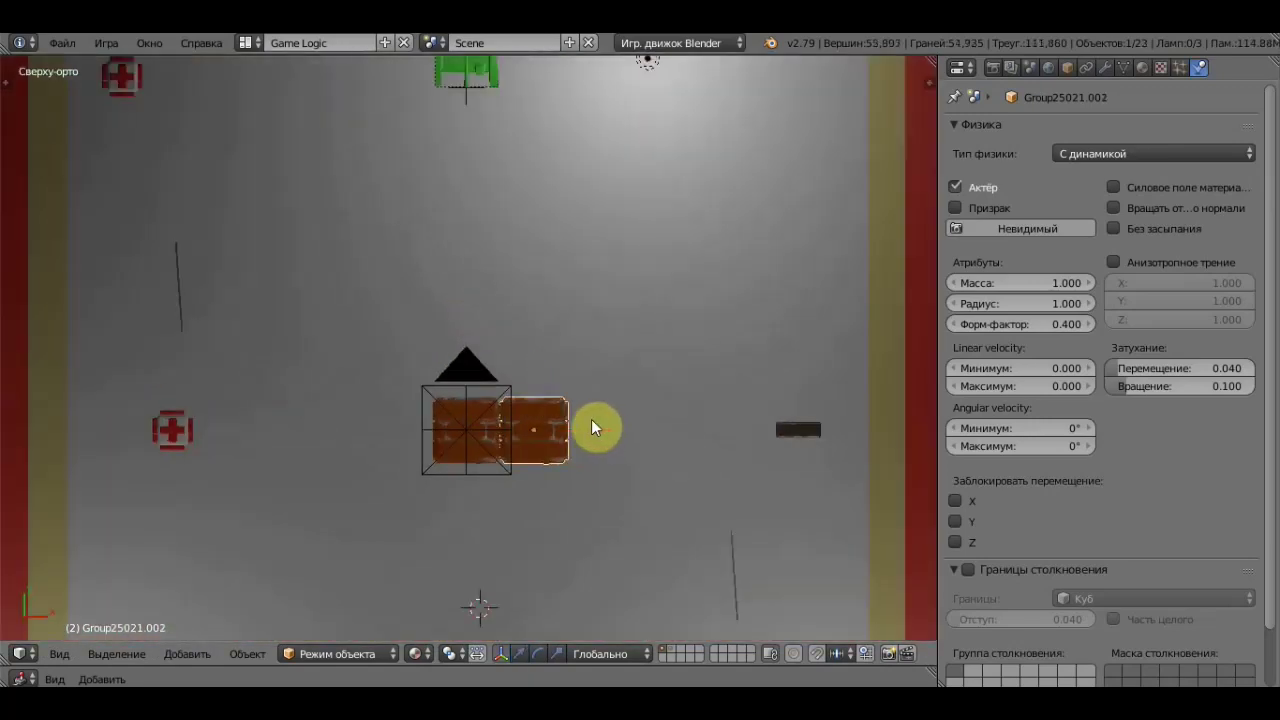
right_click(591, 419)
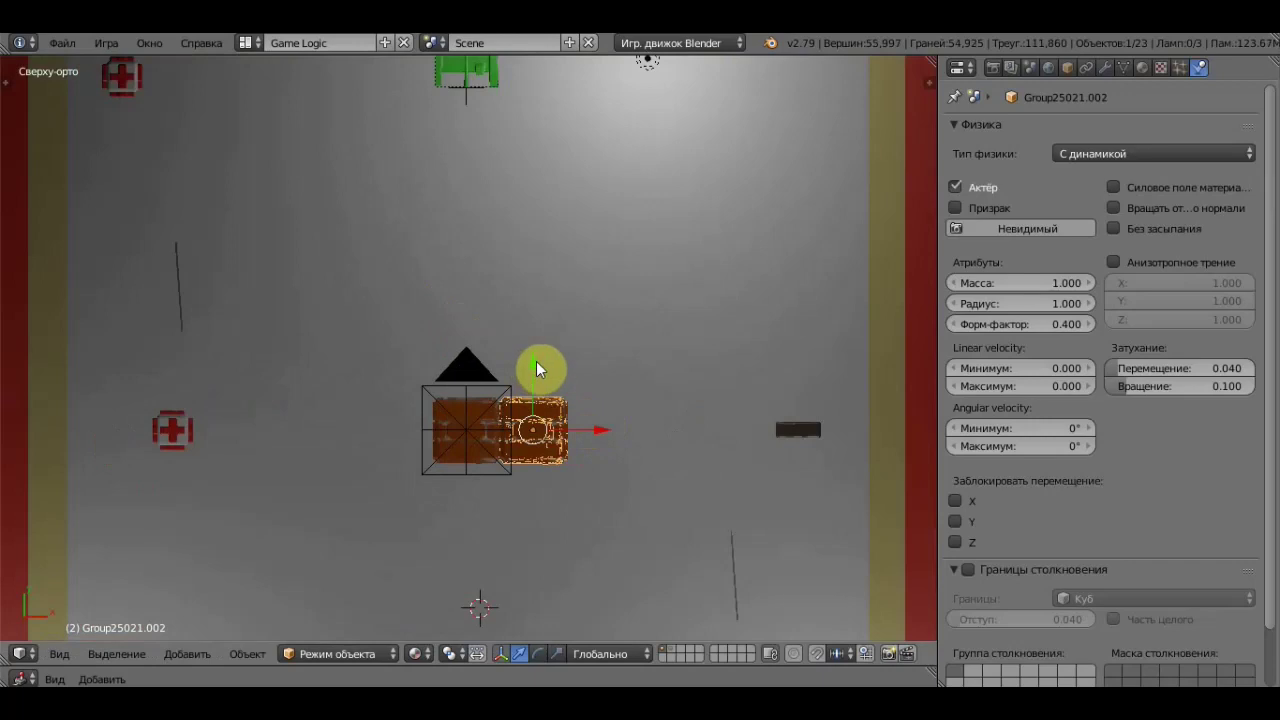
left_click_drag(536, 370, 541, 428)
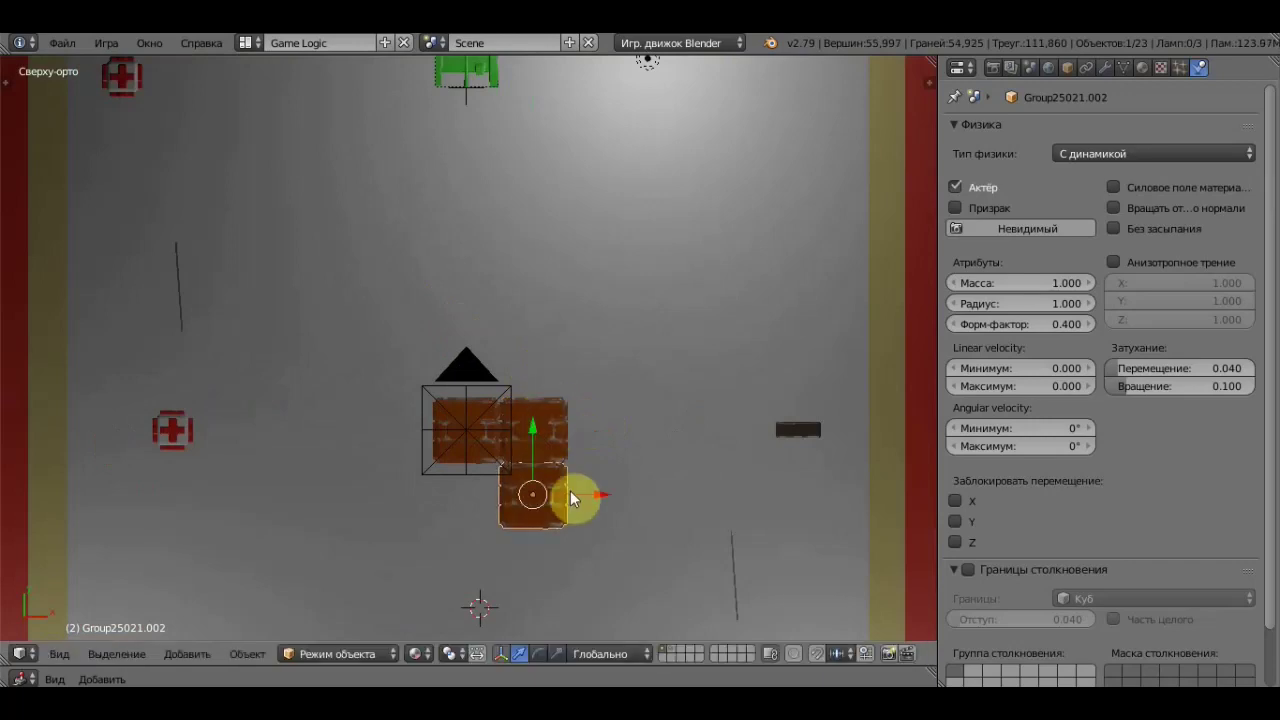
key("shift+d")
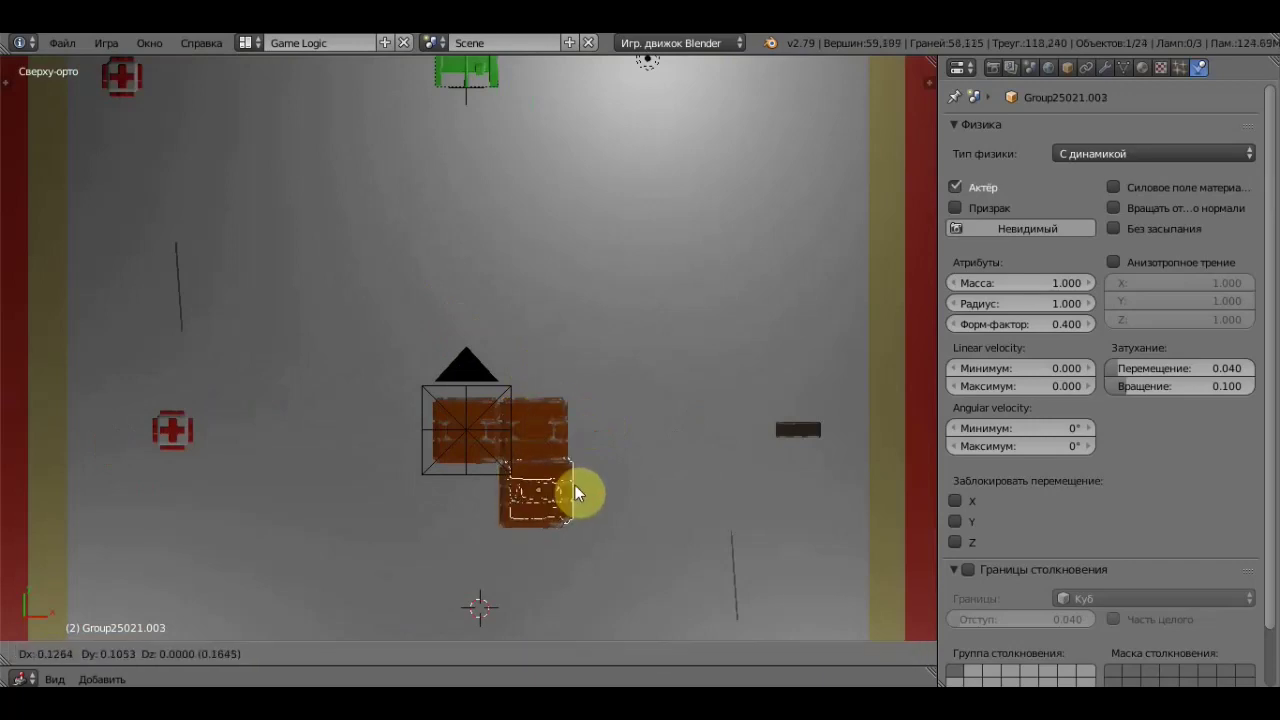
left_click(501, 497)
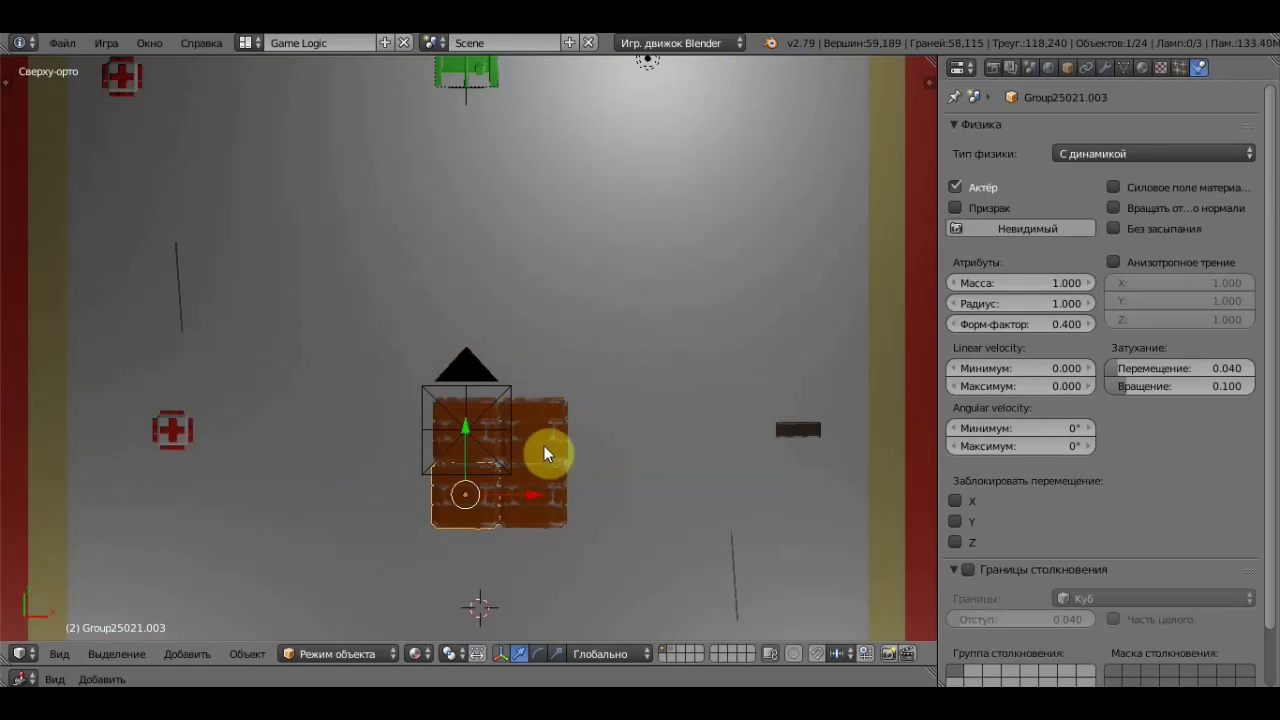
Select the crates, camera, Cube and Navmesh in turn to check their physics.
right_click(544, 438, "shift")
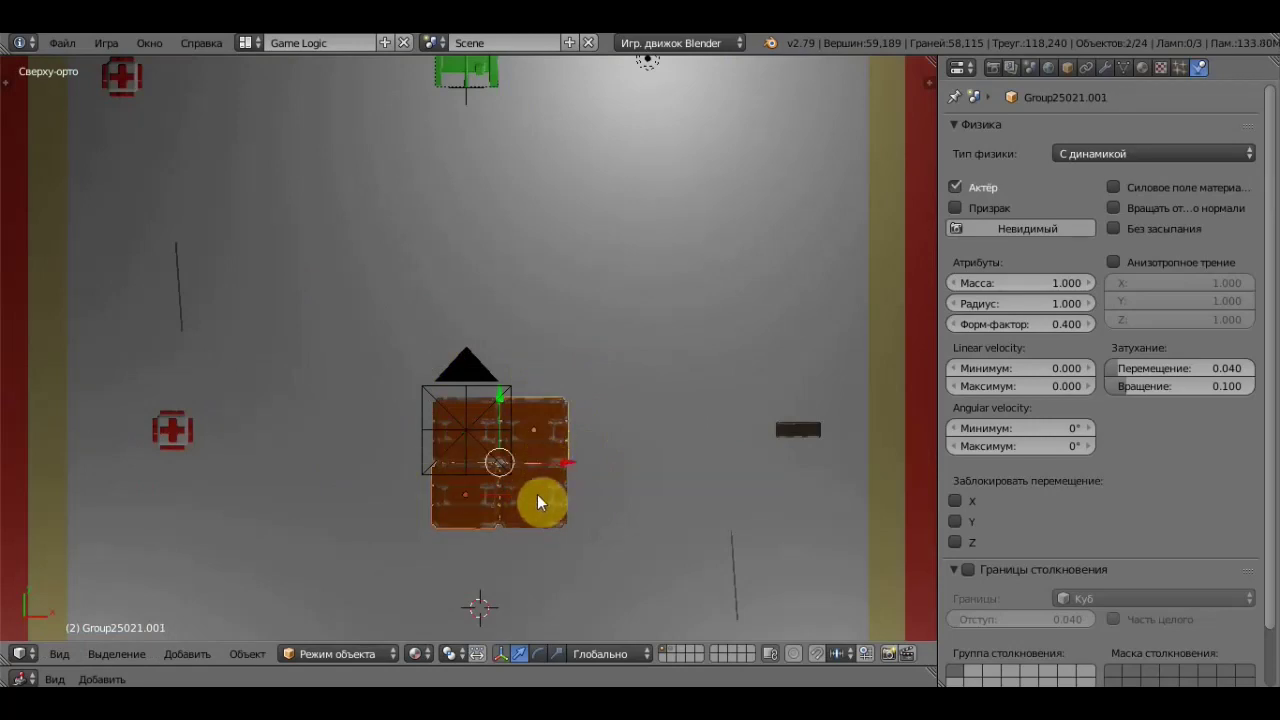
right_click(458, 432, "shift")
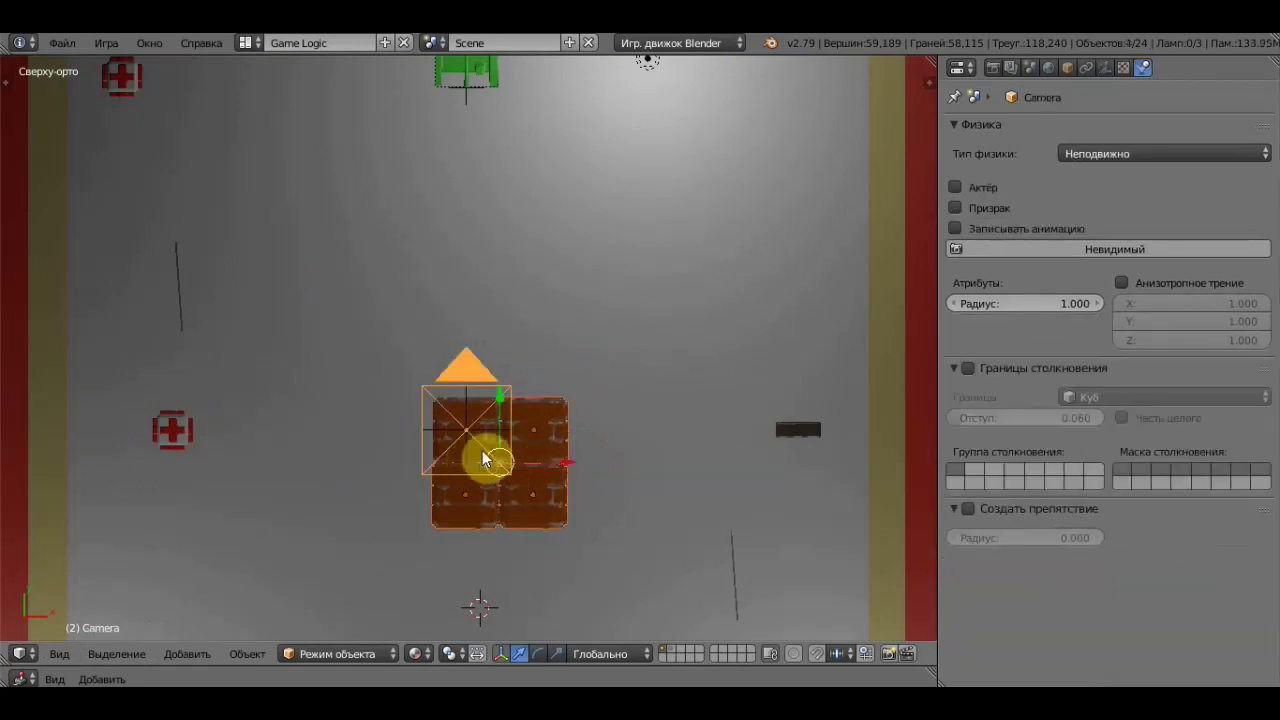
middle_click_drag(483, 459, 566, 329)
mouse_move(514, 274)
middle_mouse_down()
mouse_move(508, 349)
mouse_move(520, 366)
middle_mouse_up()
right_click(528, 294, "shift")
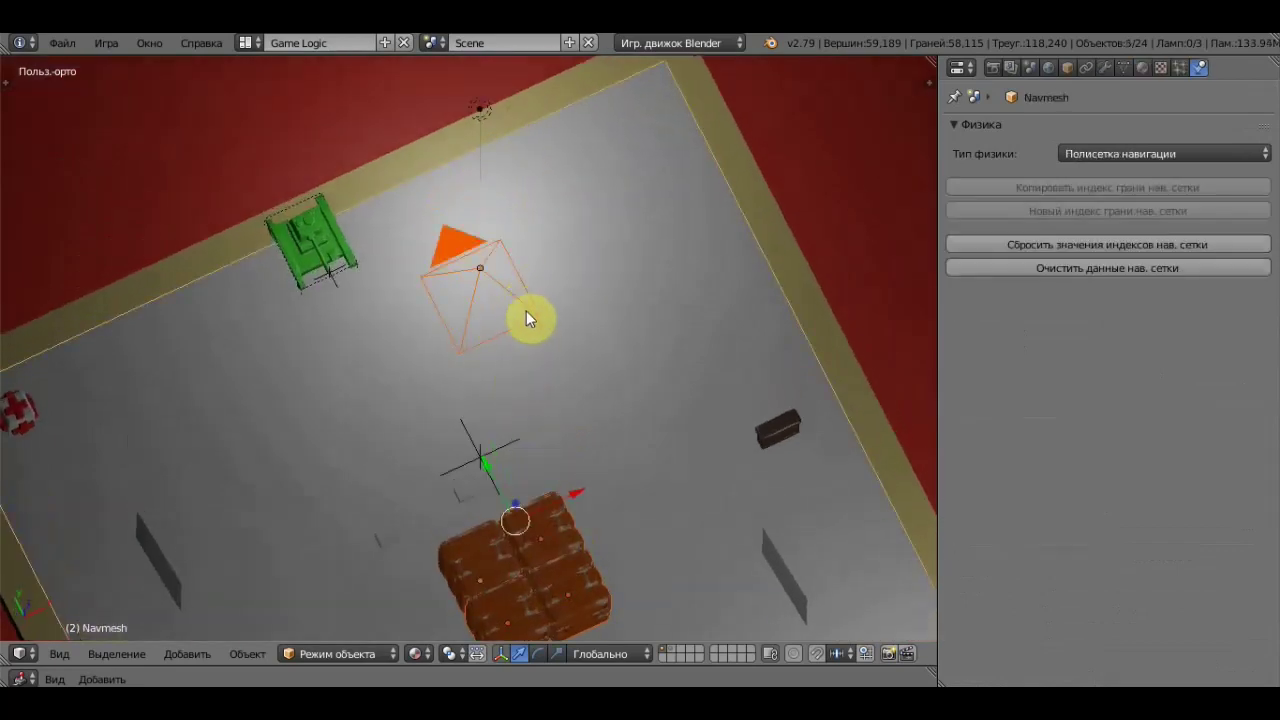
right_click(527, 306, "shift")
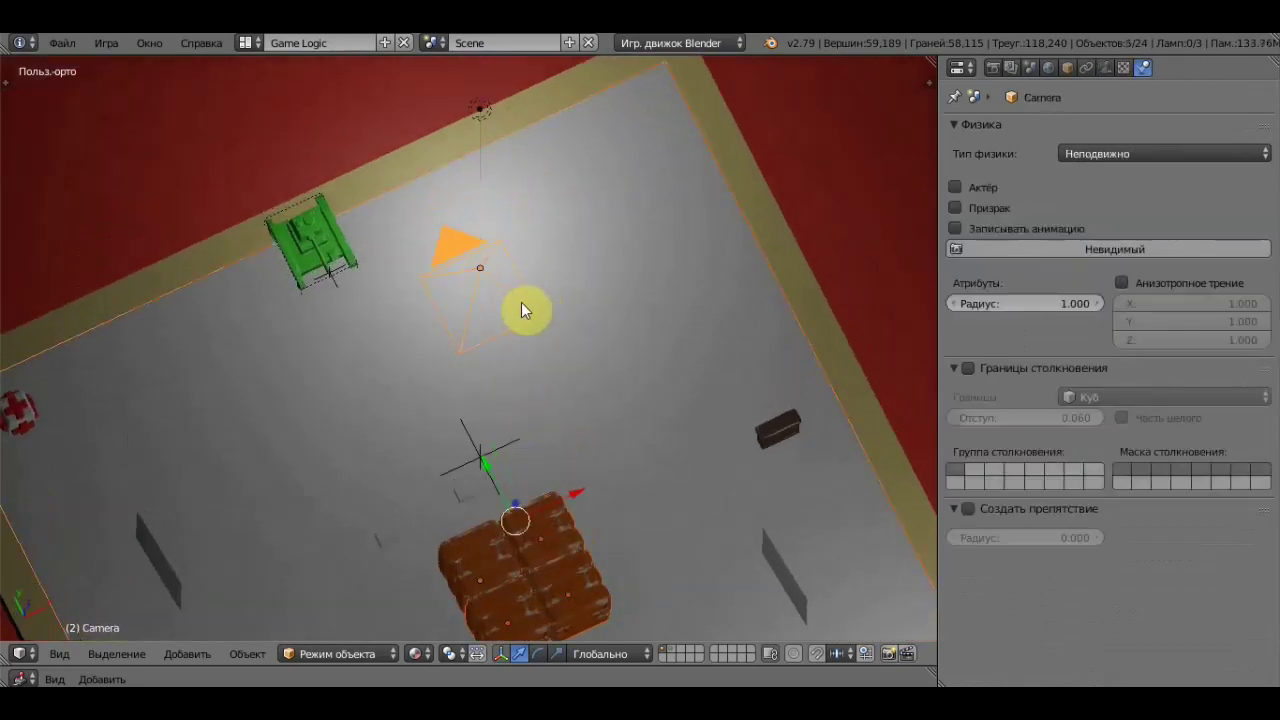
right_click(521, 302, "shift")
right_click(521, 302, "shift")
right_click(521, 302, "shift")
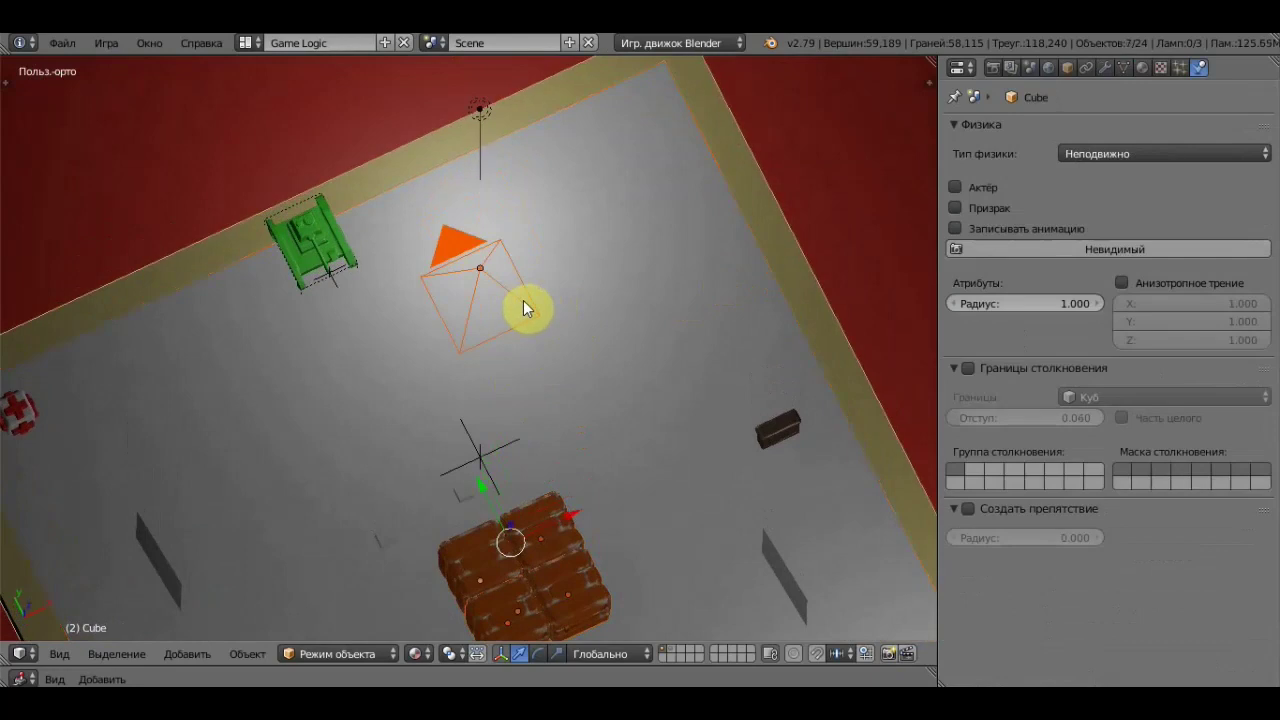
right_click(523, 301, "shift")
right_click(533, 310, "shift")
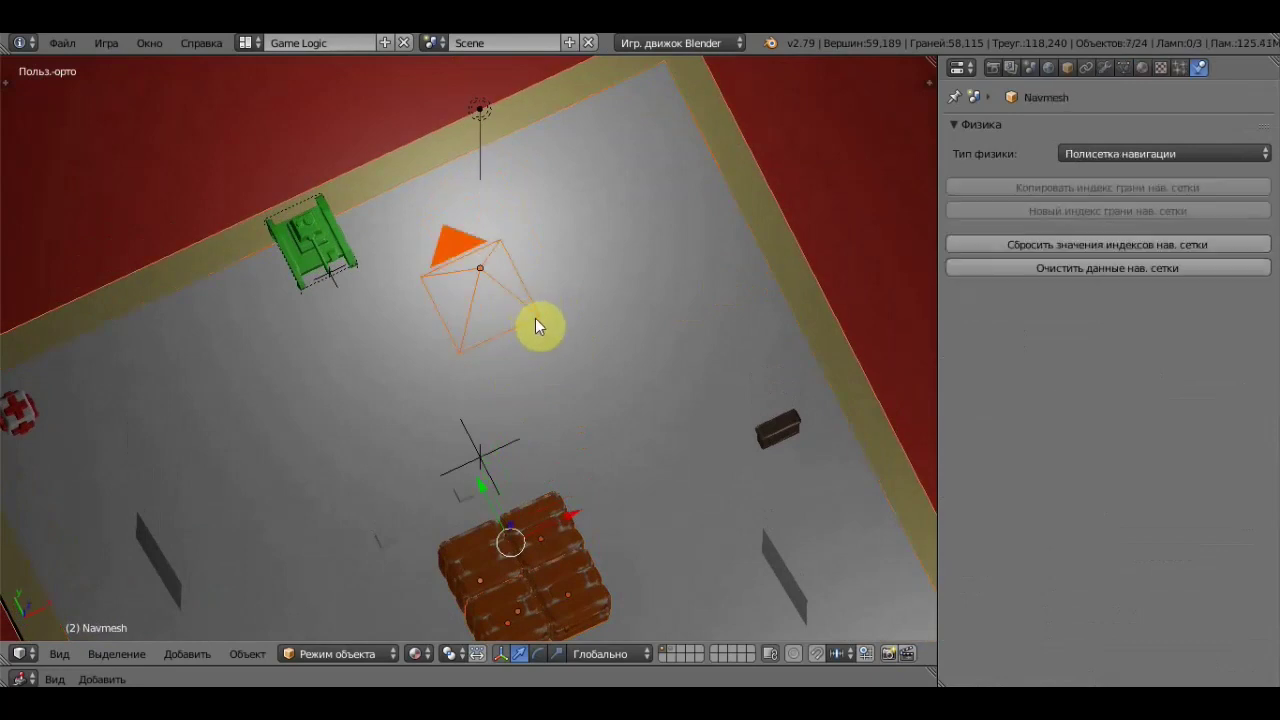
middle_click_drag(532, 293, 524, 279)
Duplicate crate groups Group25021 and Group25021.001 and place the copy left of the original.
right_click(471, 446, "shift")
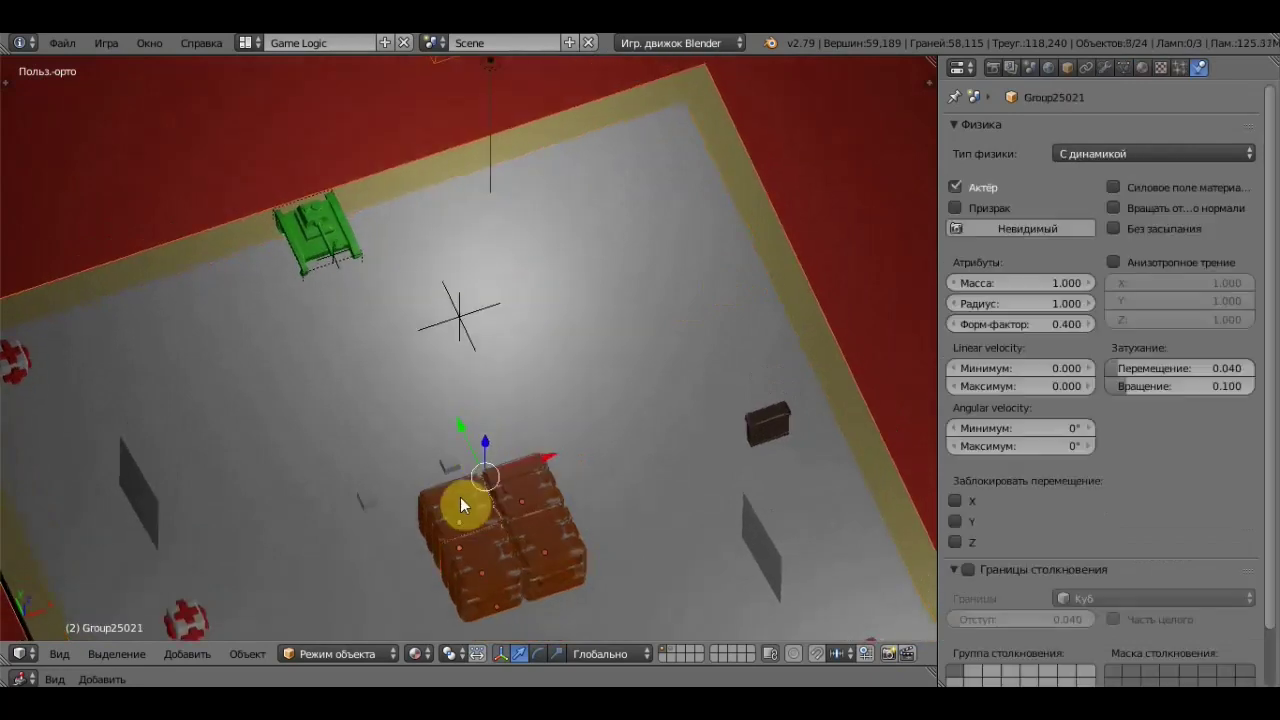
right_click(533, 488, "shift")
mouse_move(531, 489)
middle_mouse_down()
mouse_move(600, 480)
mouse_move(563, 512)
middle_mouse_up()
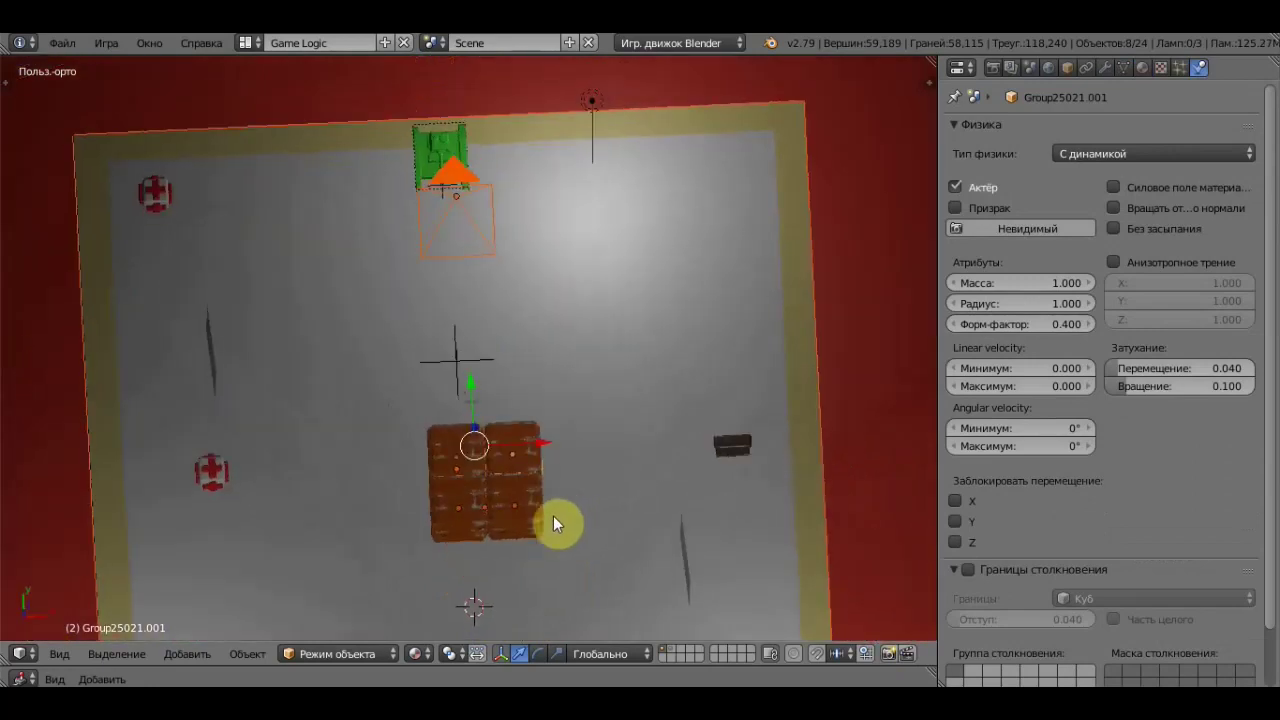
key("KP_7")
key("shift+d")
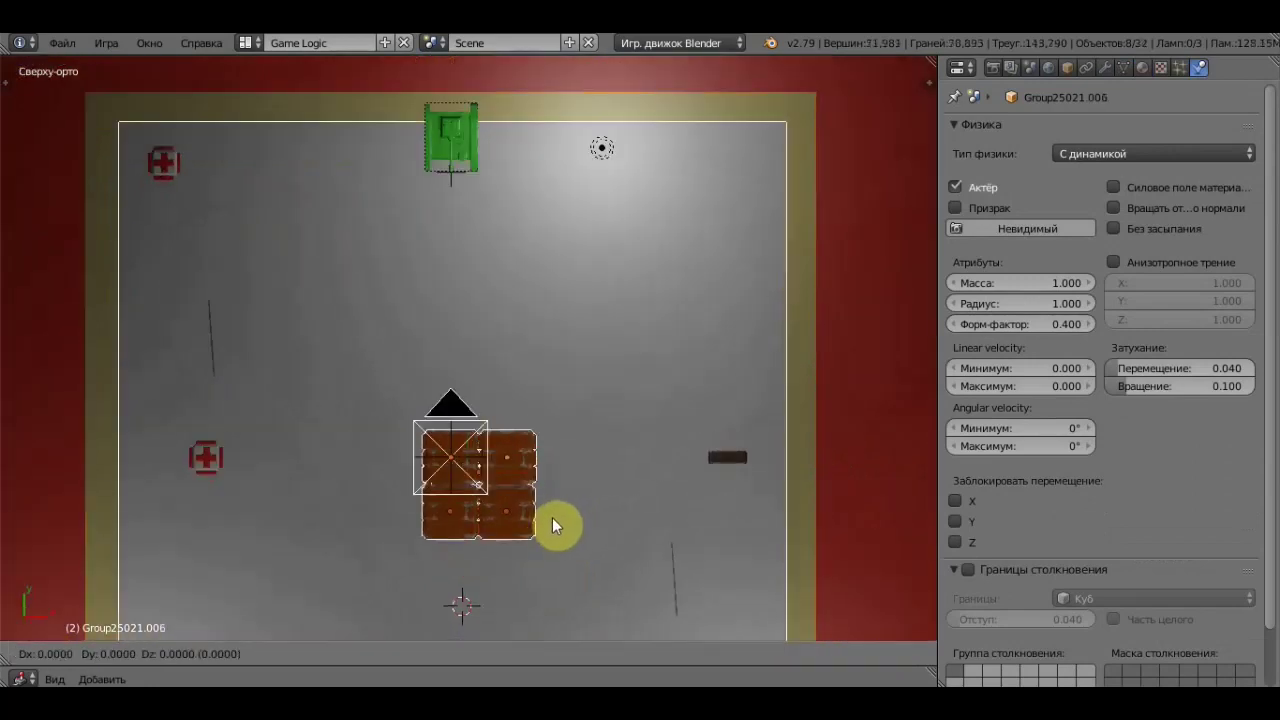
left_click(444, 514)
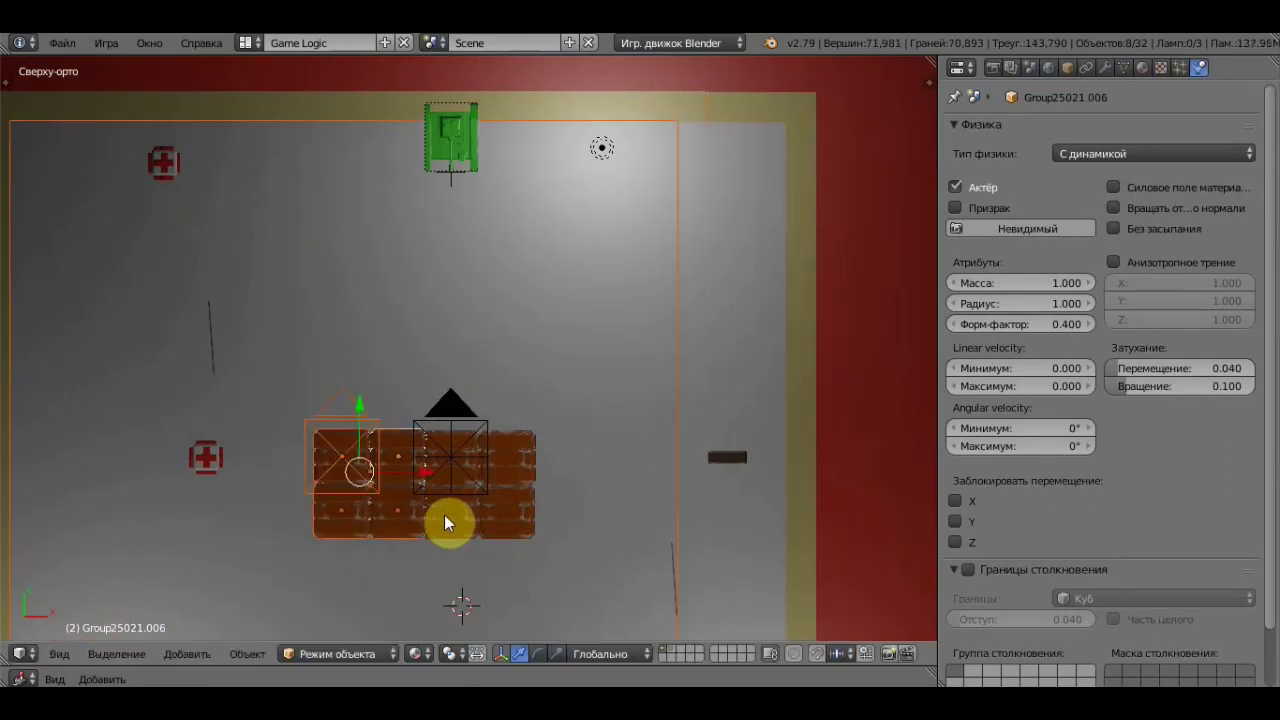
Delete the extra camera Camera.003.
right_click(378, 449)
key("x")
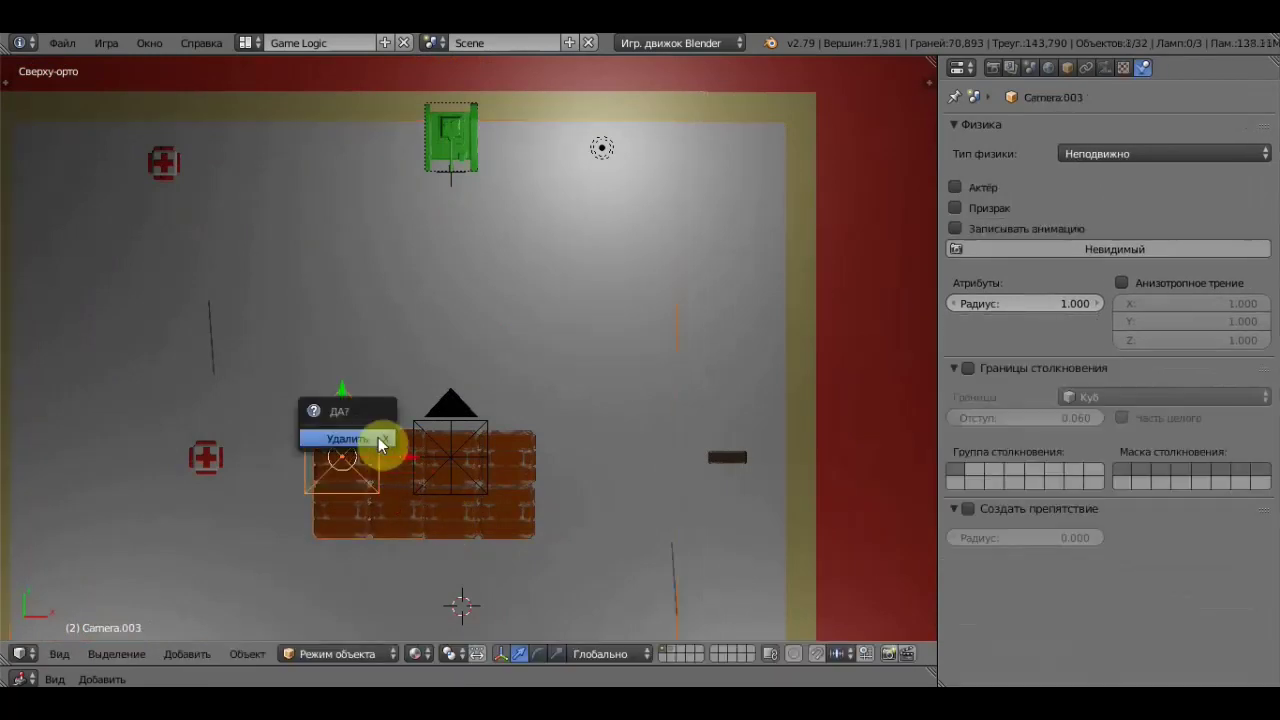
left_click(380, 440)
scroll(400, 480, "up", 3)
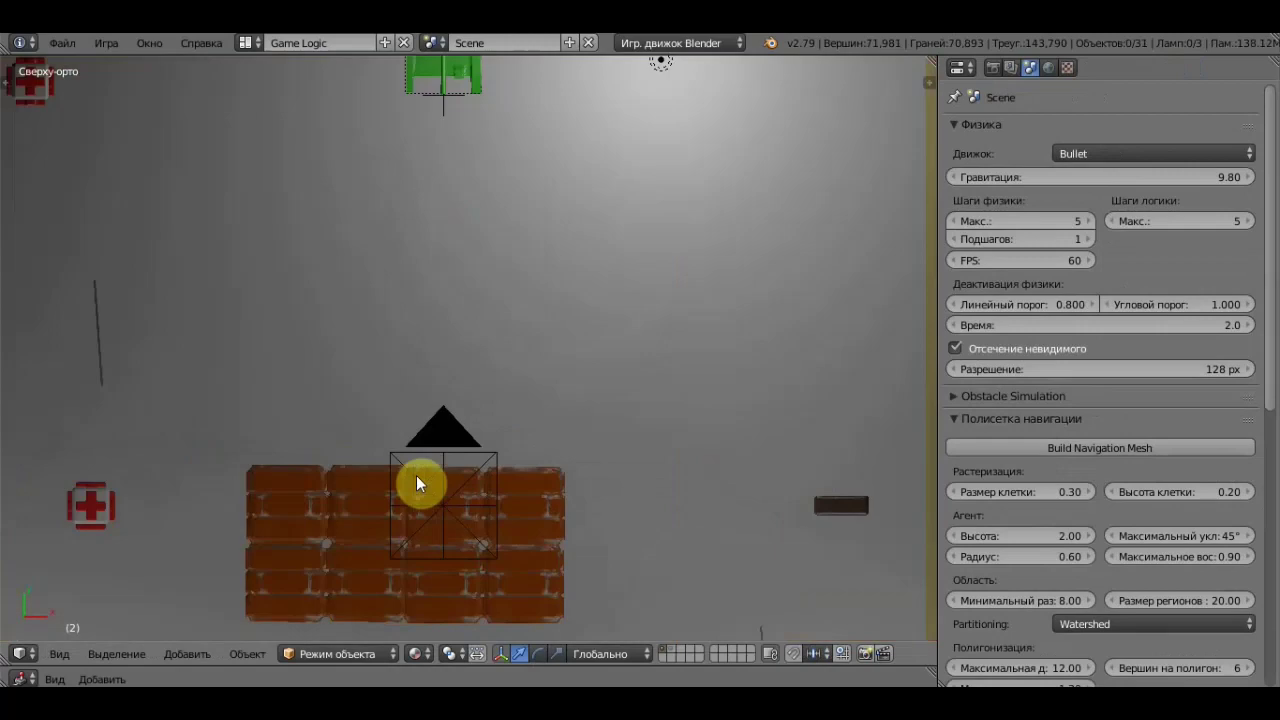
mouse_move(420, 480)
middle_mouse_down()
mouse_move(383, 423)
mouse_move(223, 309)
mouse_move(418, 410)
mouse_move(277, 351)
middle_mouse_up()
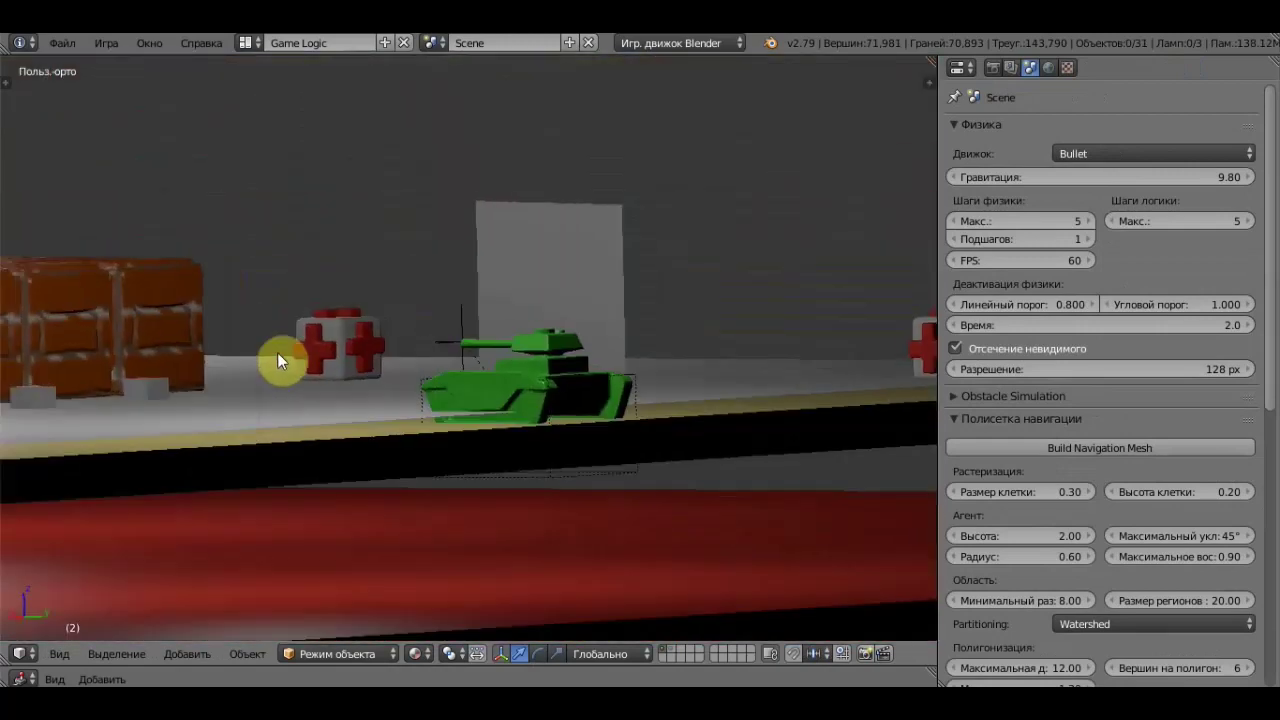
key("KP_7")
scroll(547, 360, "down", 2)
scroll(560, 362, "down", 3)
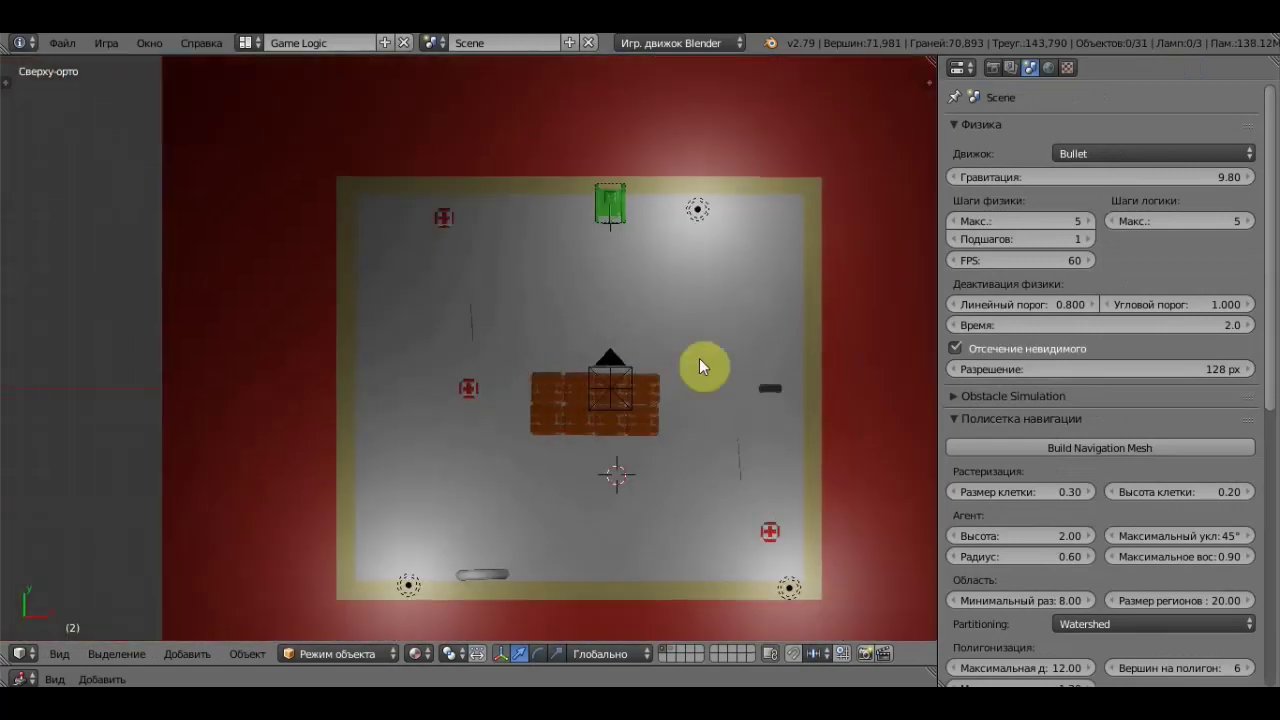
scroll(807, 360, "up", 2)
mouse_move(807, 358)
middle_mouse_down()
mouse_move(571, 237)
mouse_move(688, 212)
middle_mouse_up()
mouse_move(819, 252)
middle_mouse_down("shift")
mouse_move(571, 272)
mouse_move(657, 350)
mouse_move(569, 380)
mouse_move(426, 394)
mouse_move(392, 383)
mouse_move(443, 386)
mouse_move(272, 416)
middle_mouse_up("shift")
scroll(584, 357, "up", 2)
scroll(274, 417, "up", 1)
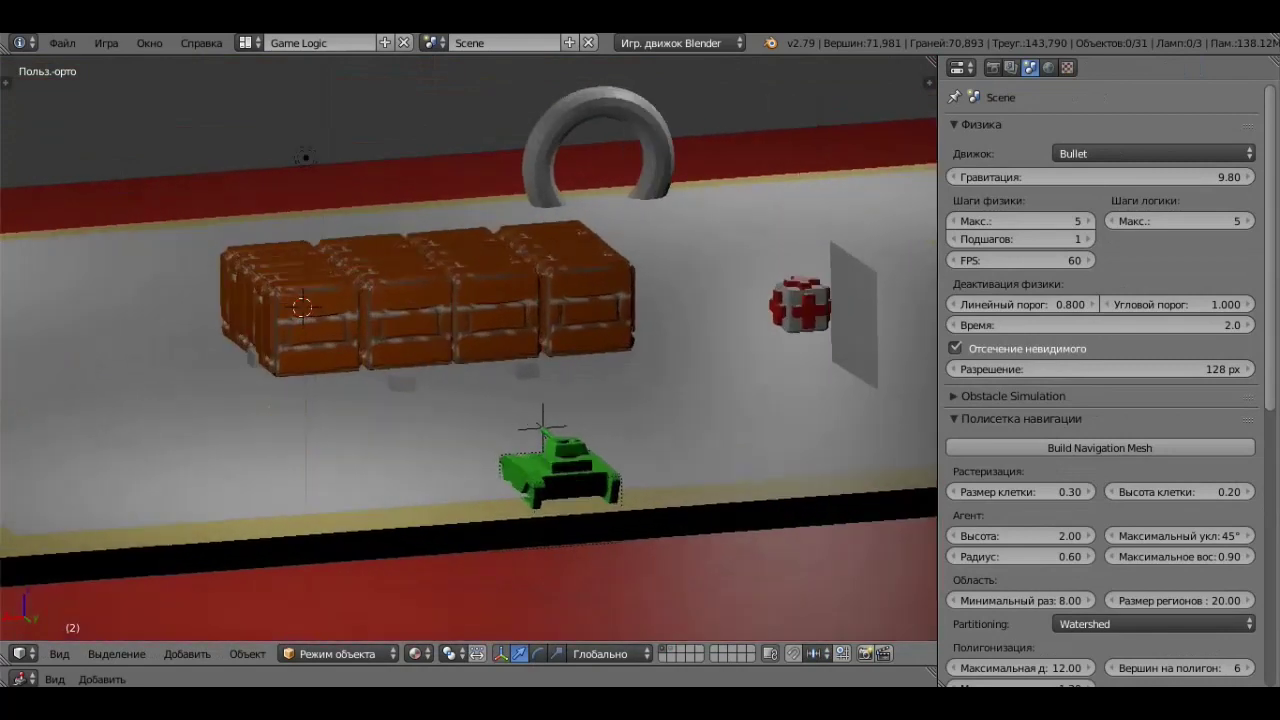
key("p")
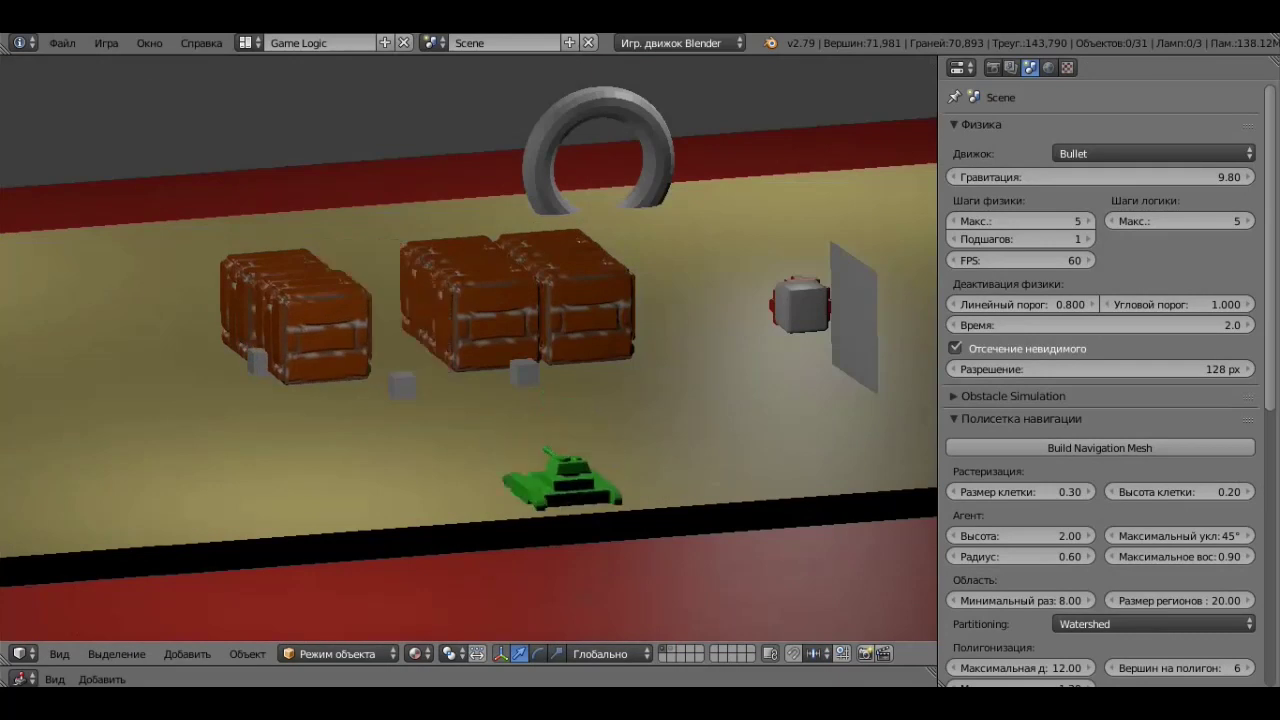
key("Up")
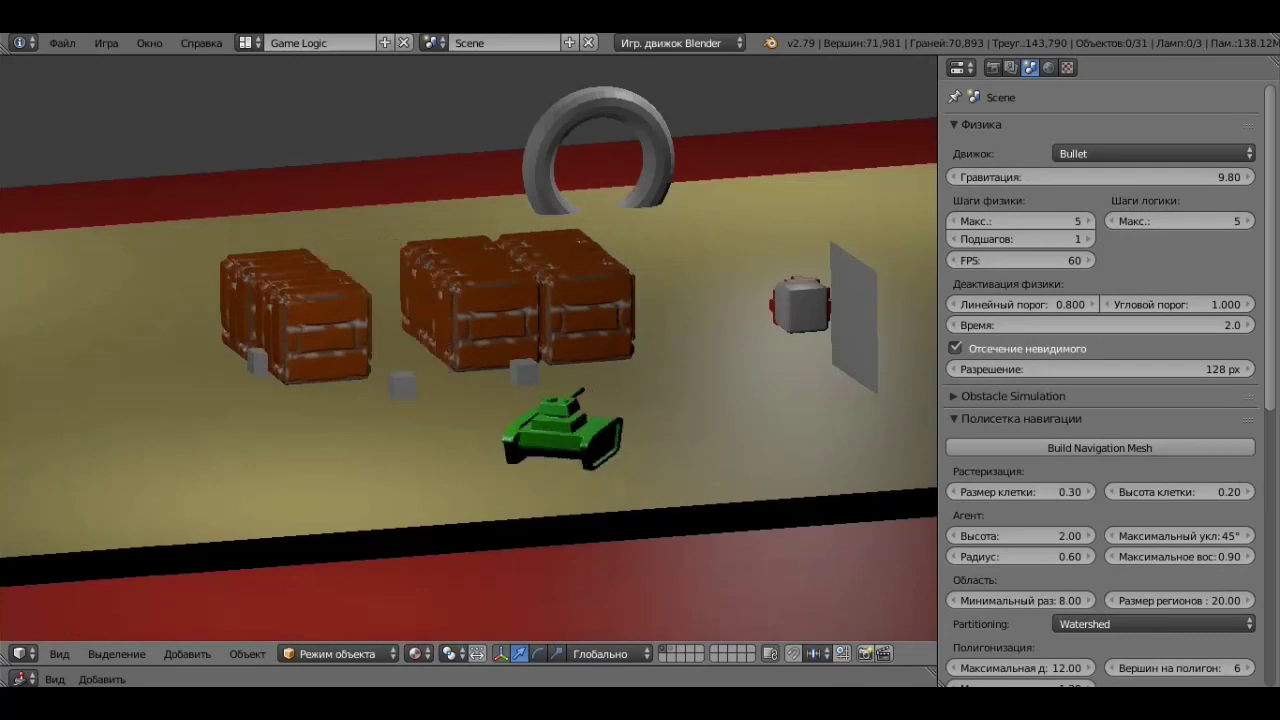
key("Up")
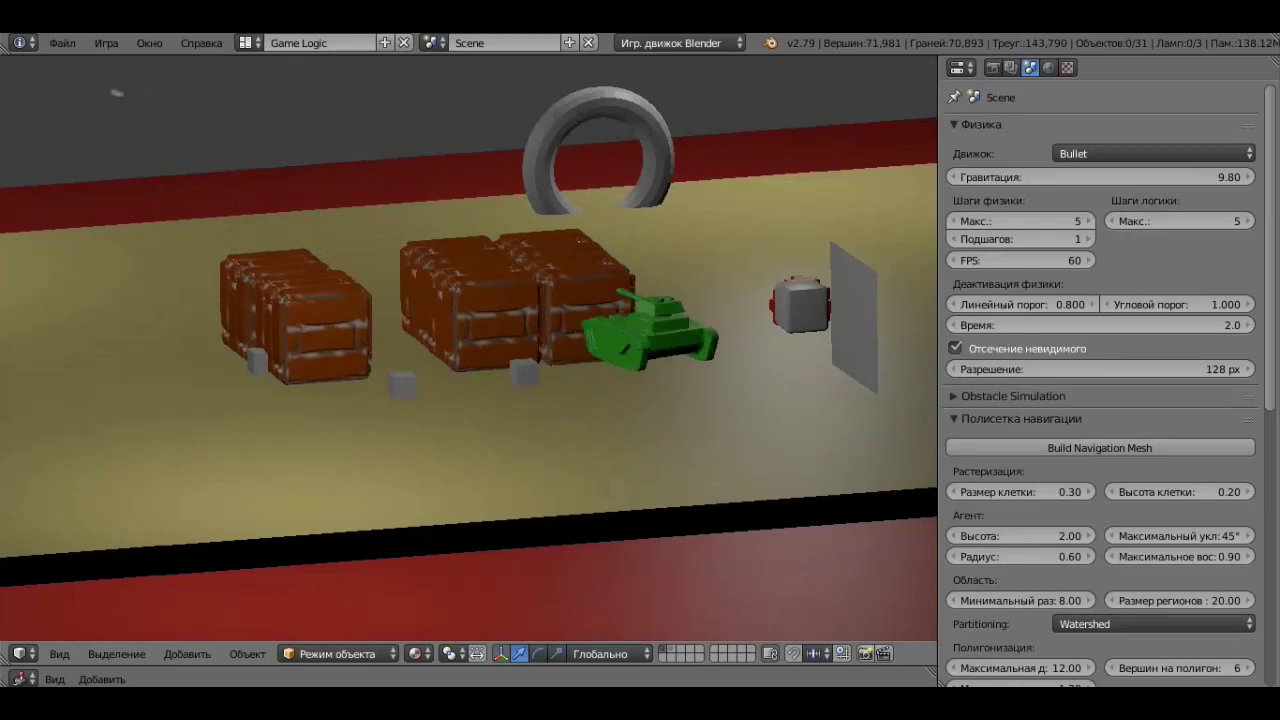
key("Down")
key("Down")
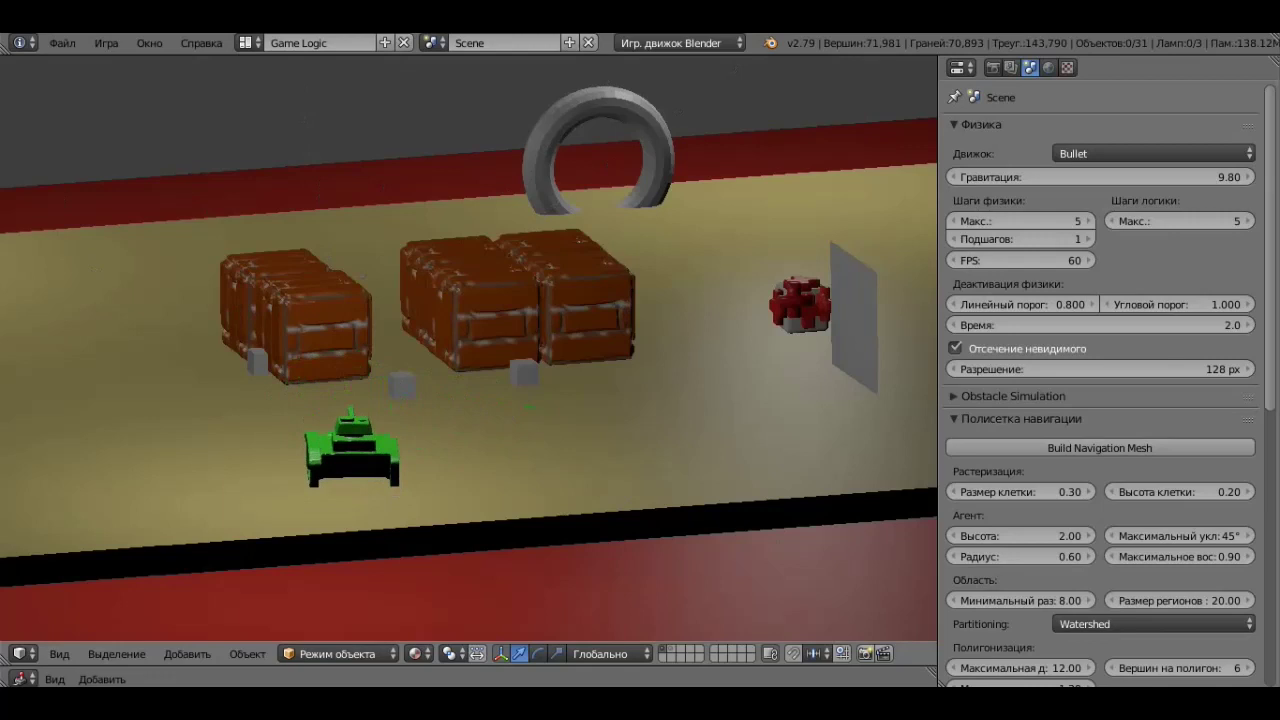
key("Escape")
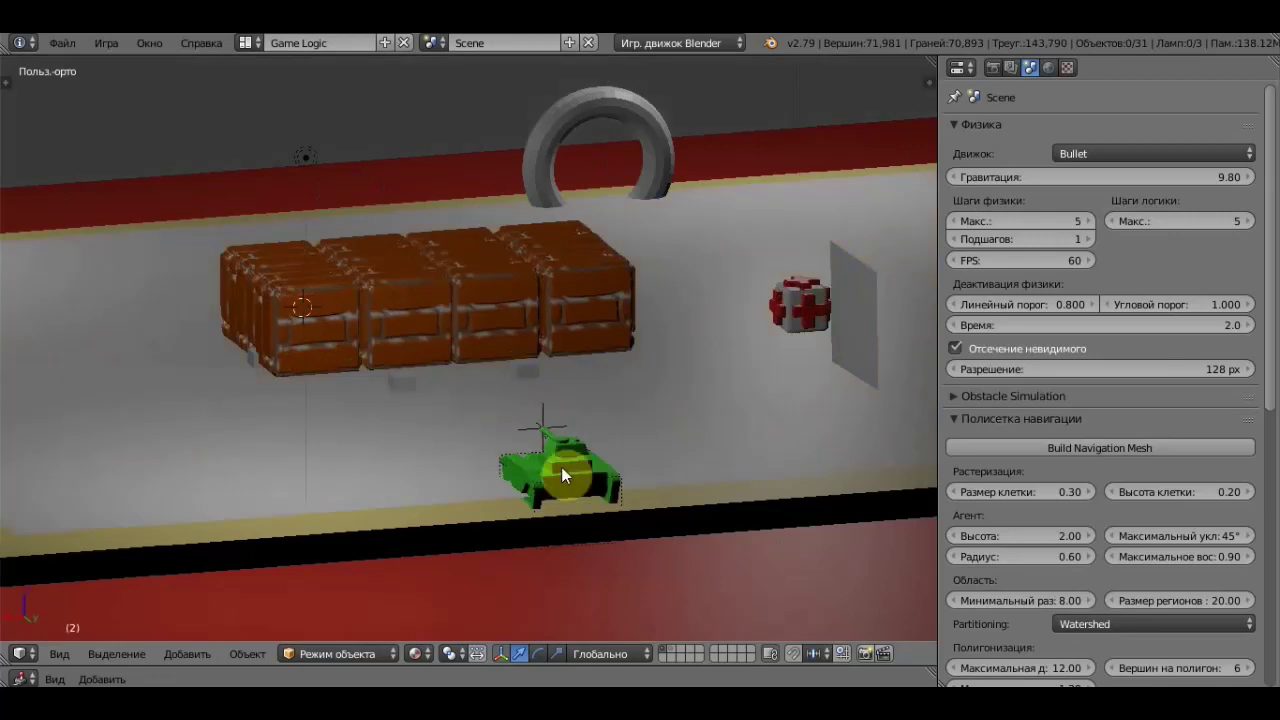
Set ZBrush_defualt_group.001's physics type to Dynamic, then return to the tank and crates layer.
right_click(561, 467)
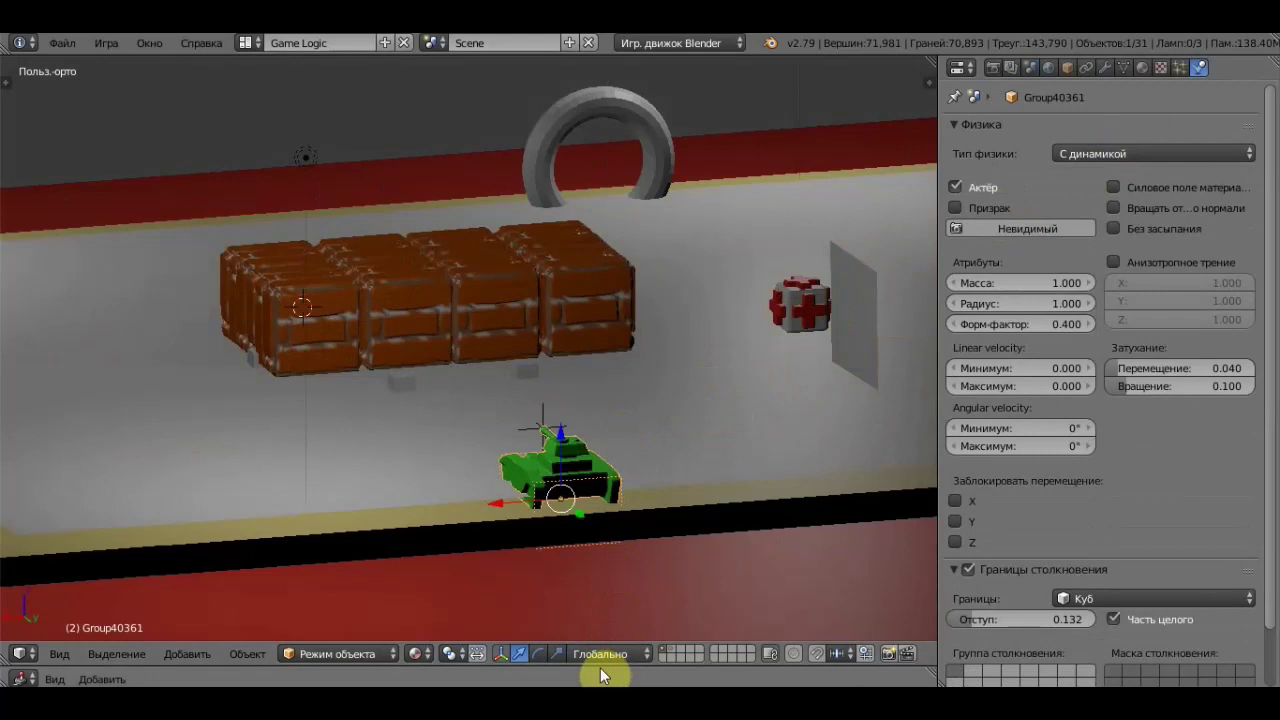
left_click(668, 650)
right_click(535, 423)
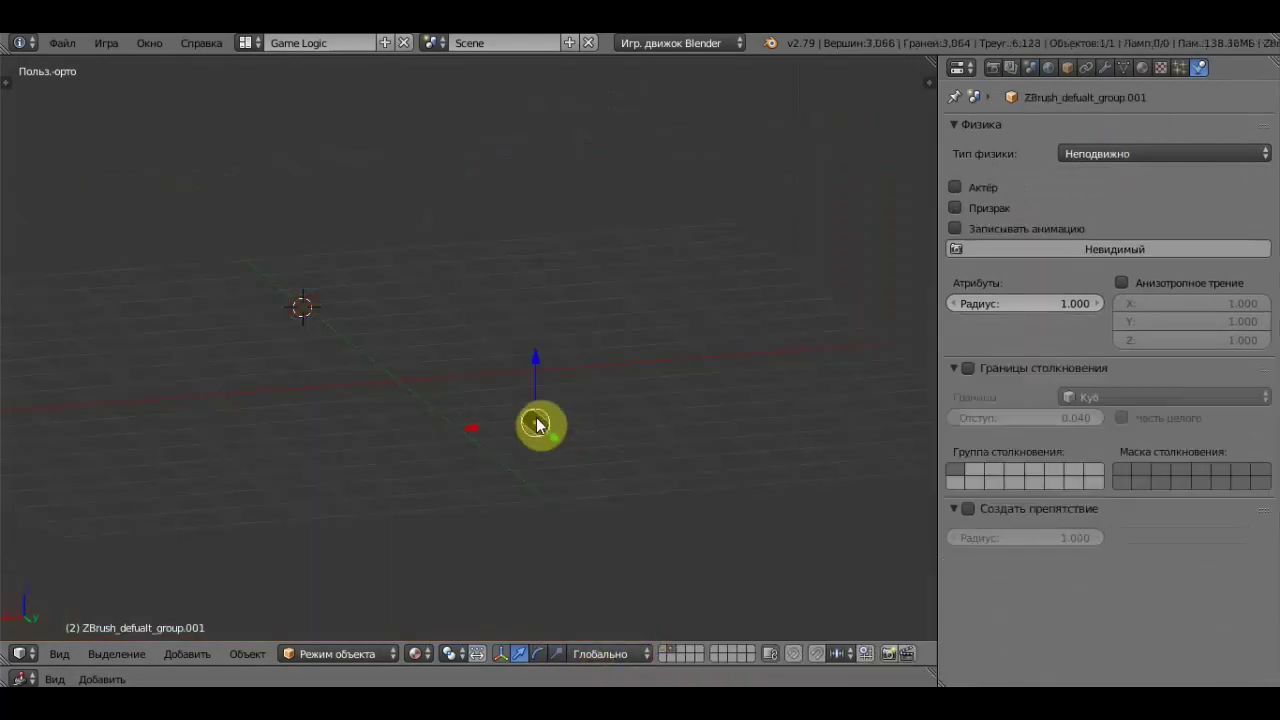
left_click(1130, 153)
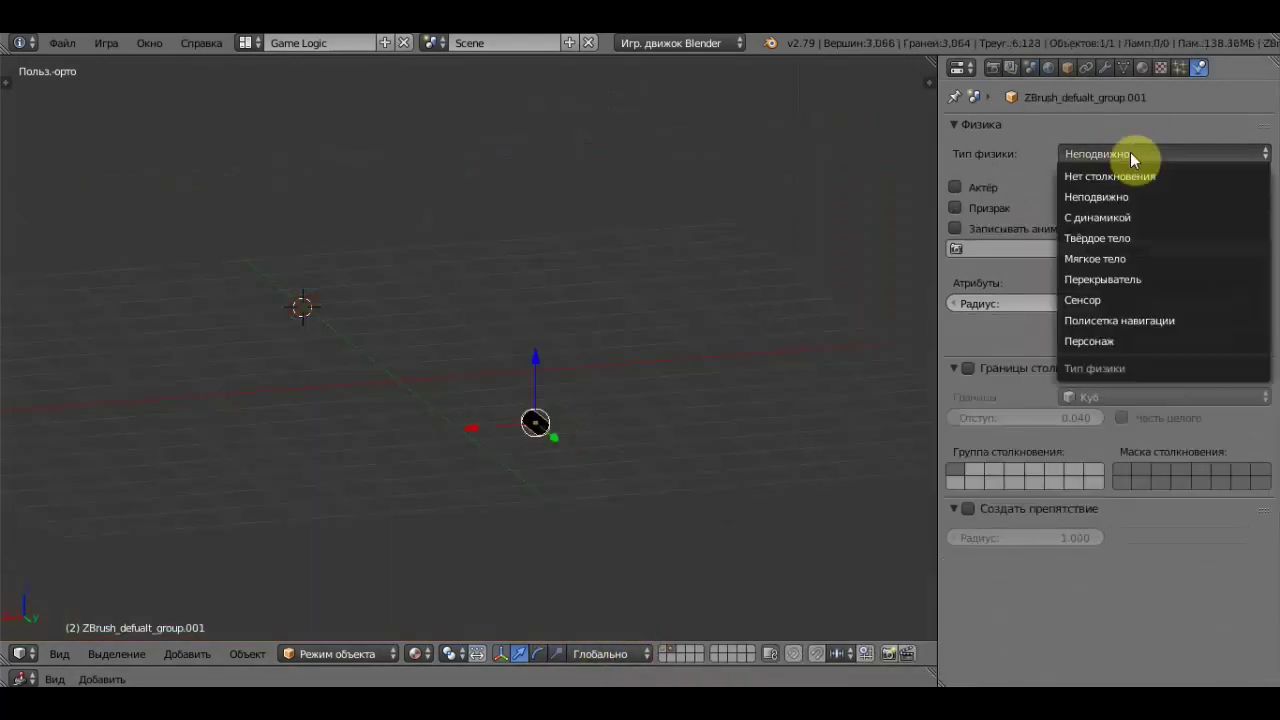
left_click(1118, 217)
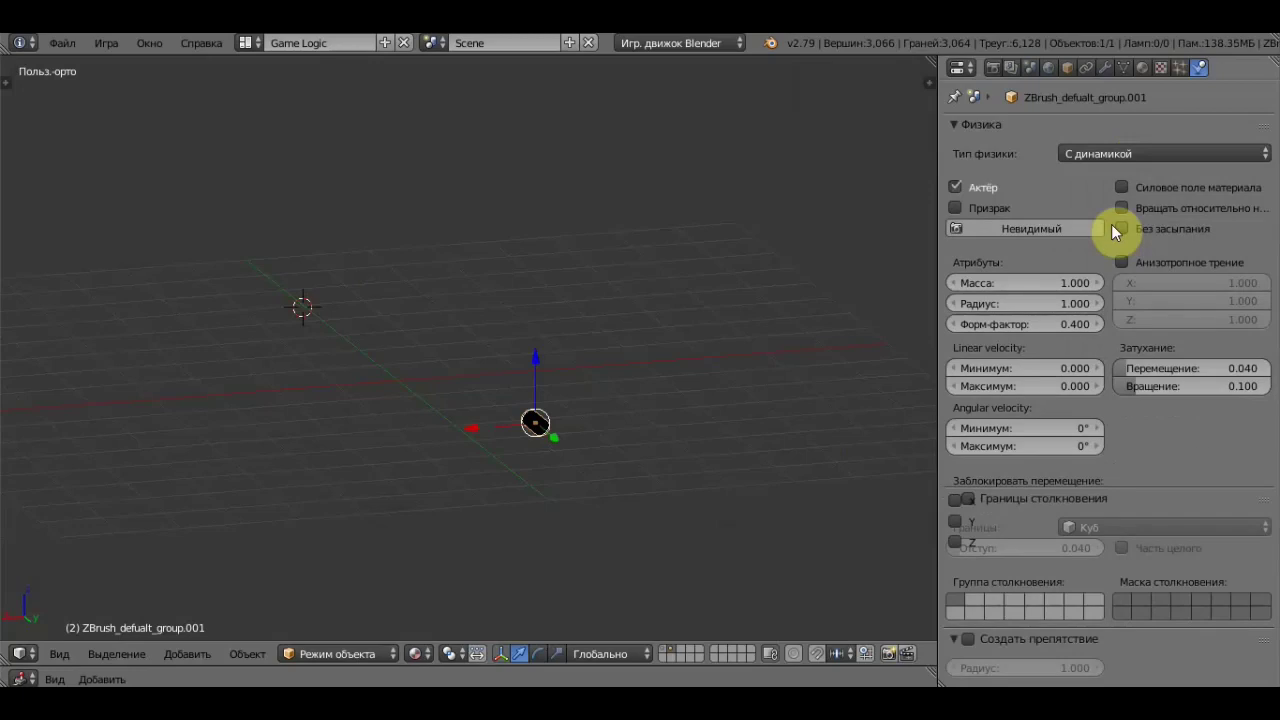
left_click(662, 652)
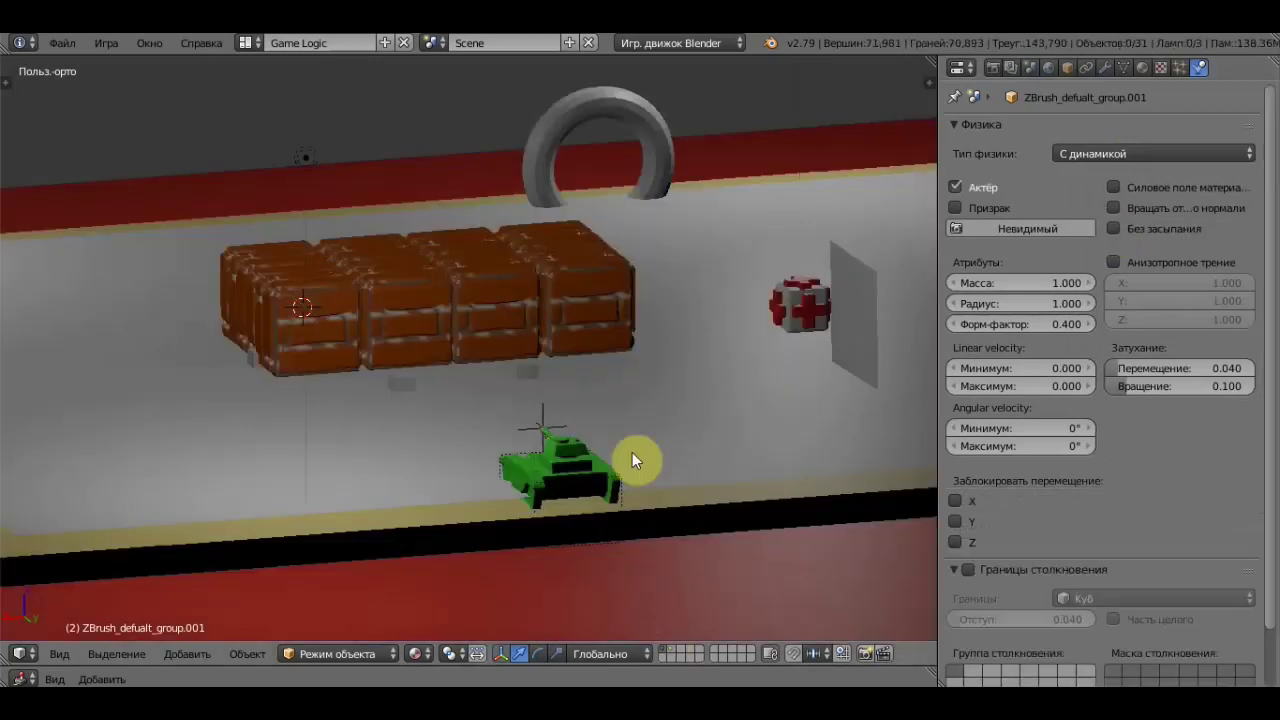
mouse_move(645, 428)
middle_mouse_down()
mouse_move(780, 398)
mouse_move(600, 420)
middle_mouse_up()
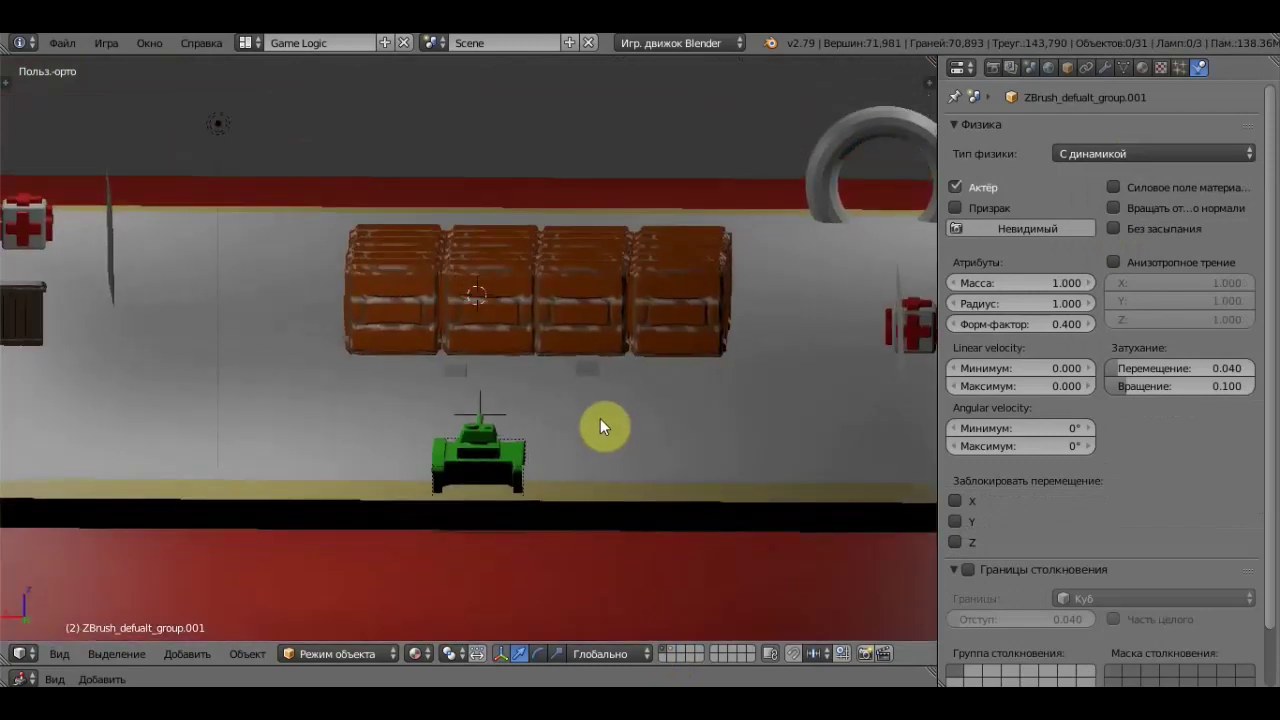
scroll(602, 418, "up", 3)
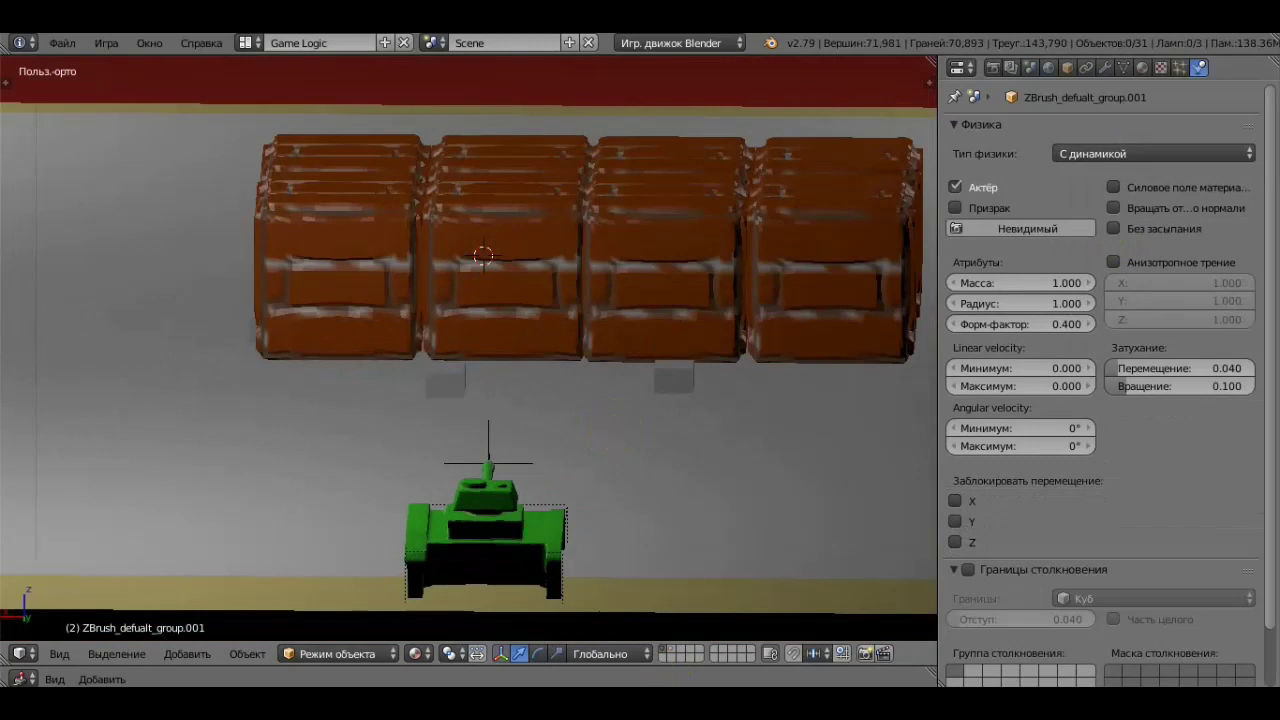
Play the game and drive the tank around in front of the crates, firing once.
key("p")
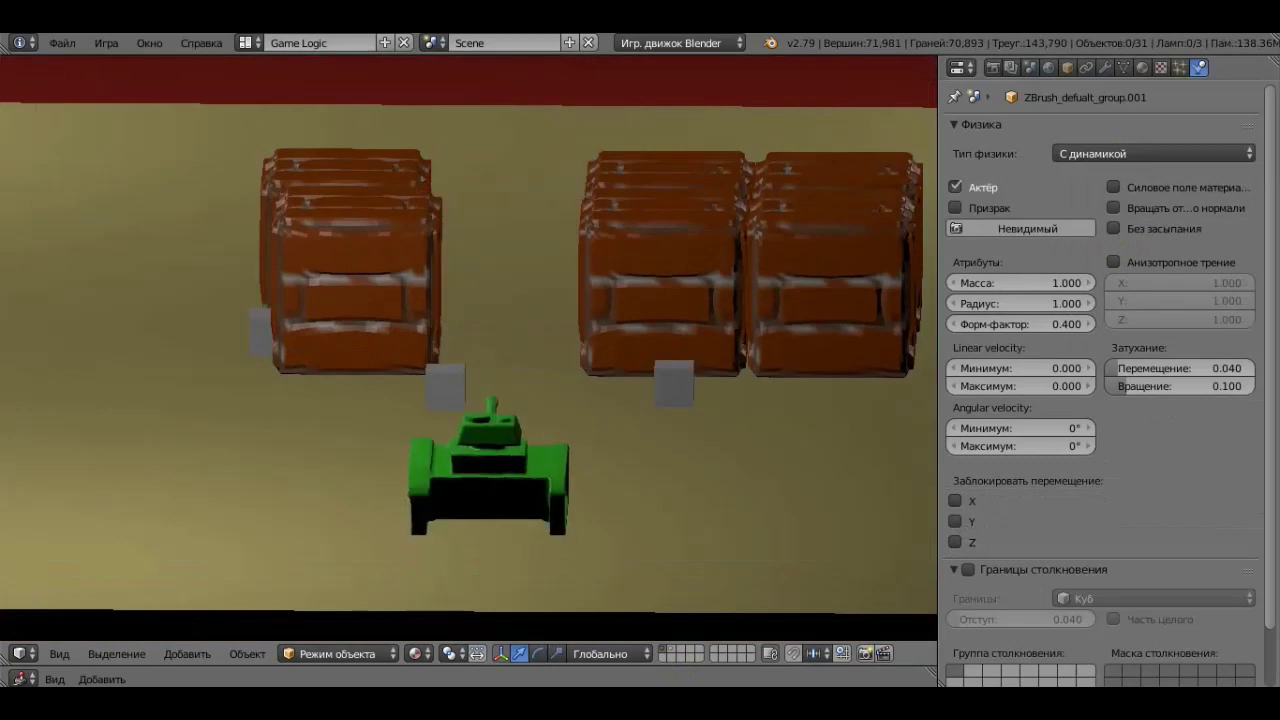
key("Down")
key("Left")
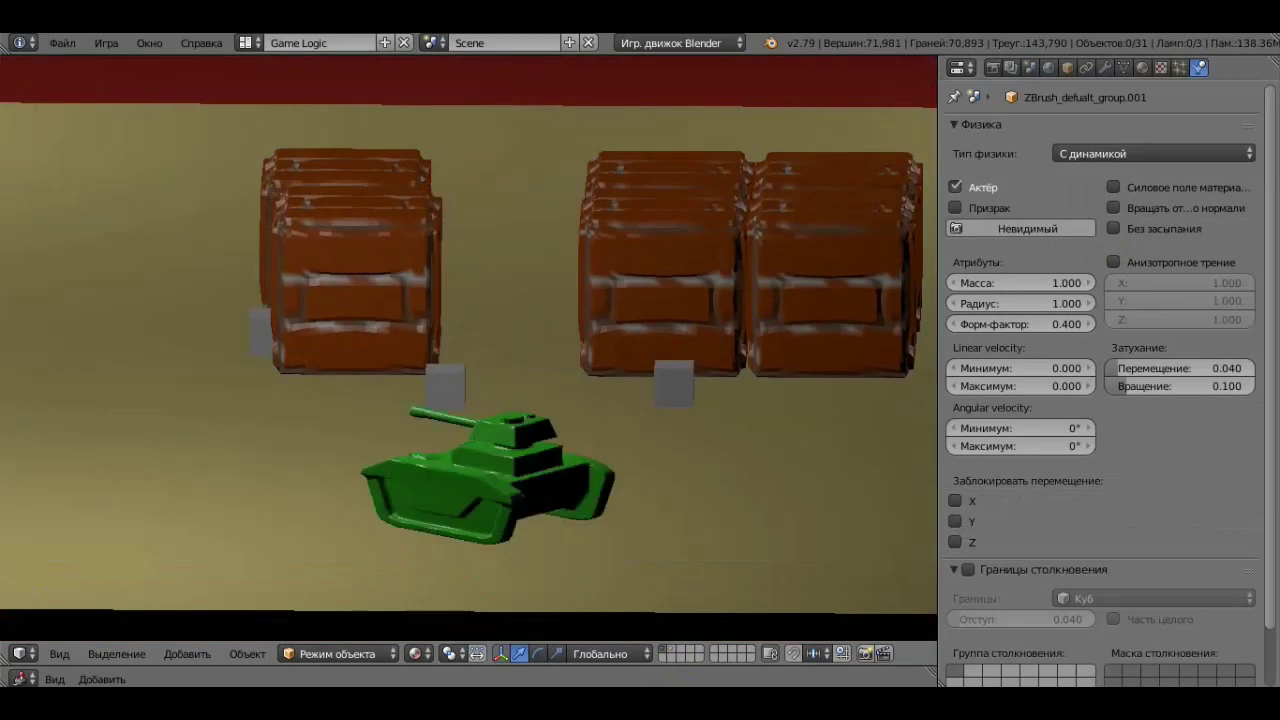
key("Up")
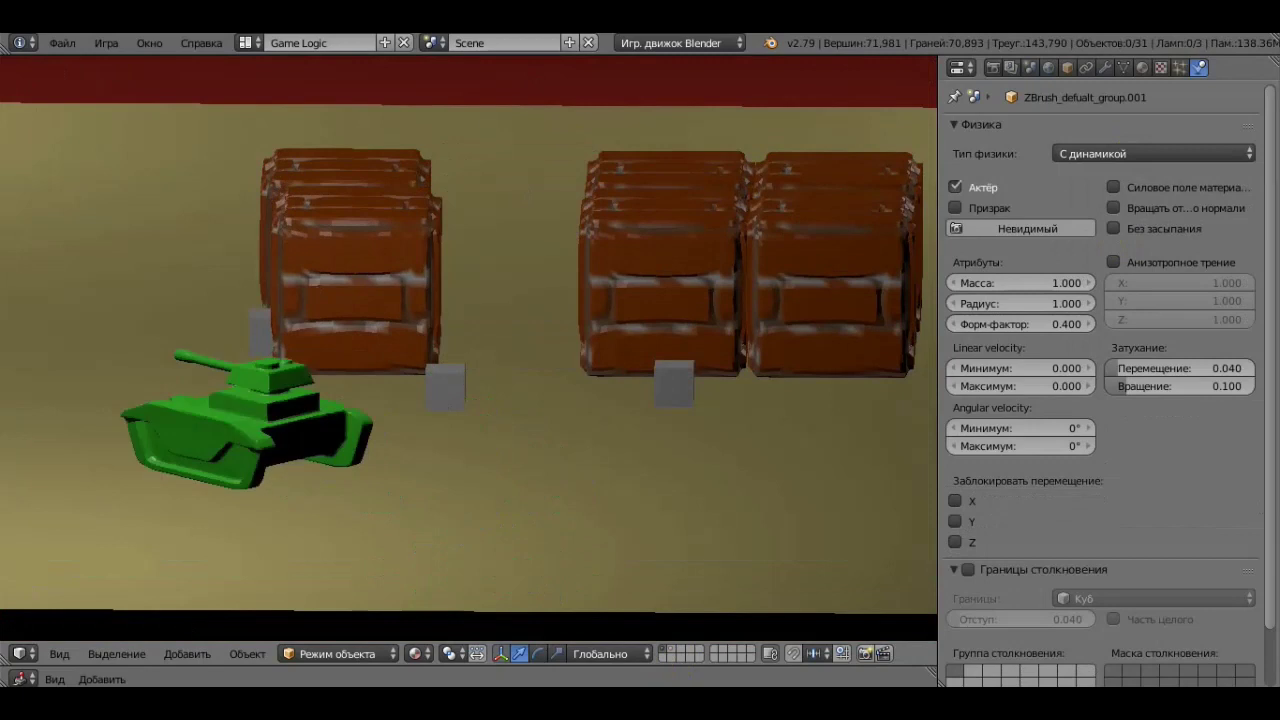
key("Left")
key("Right")
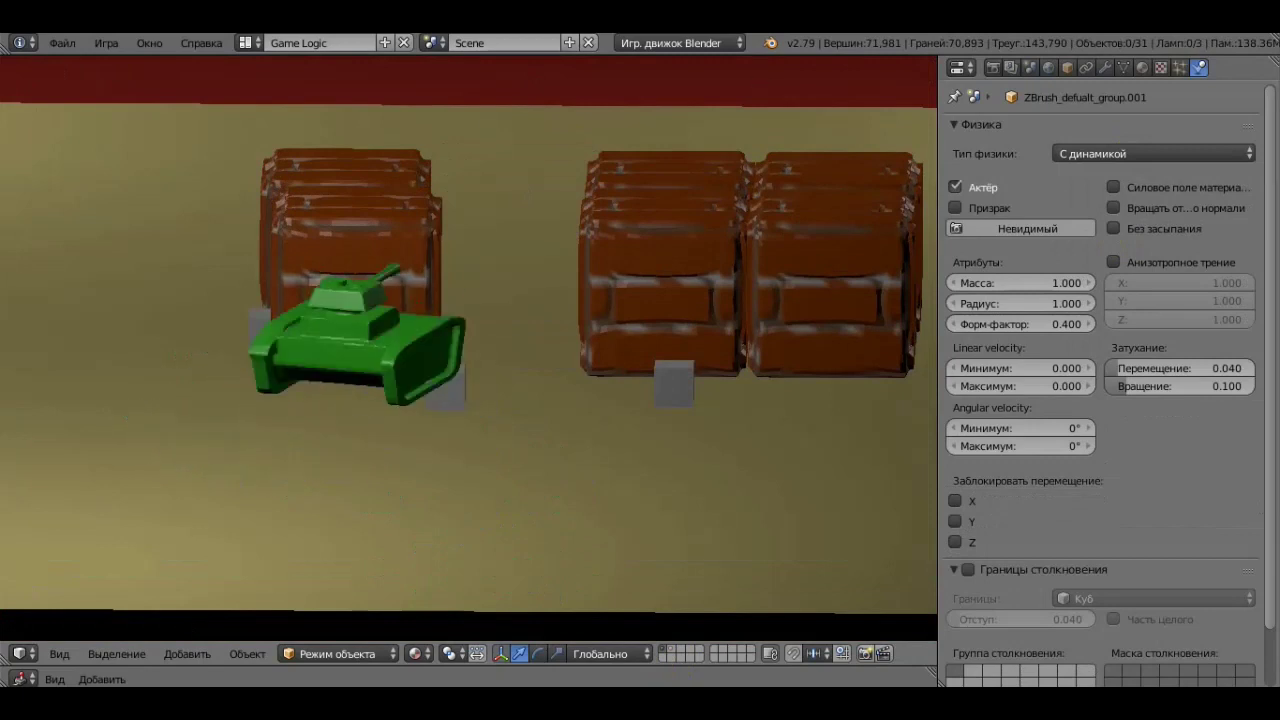
key("Up")
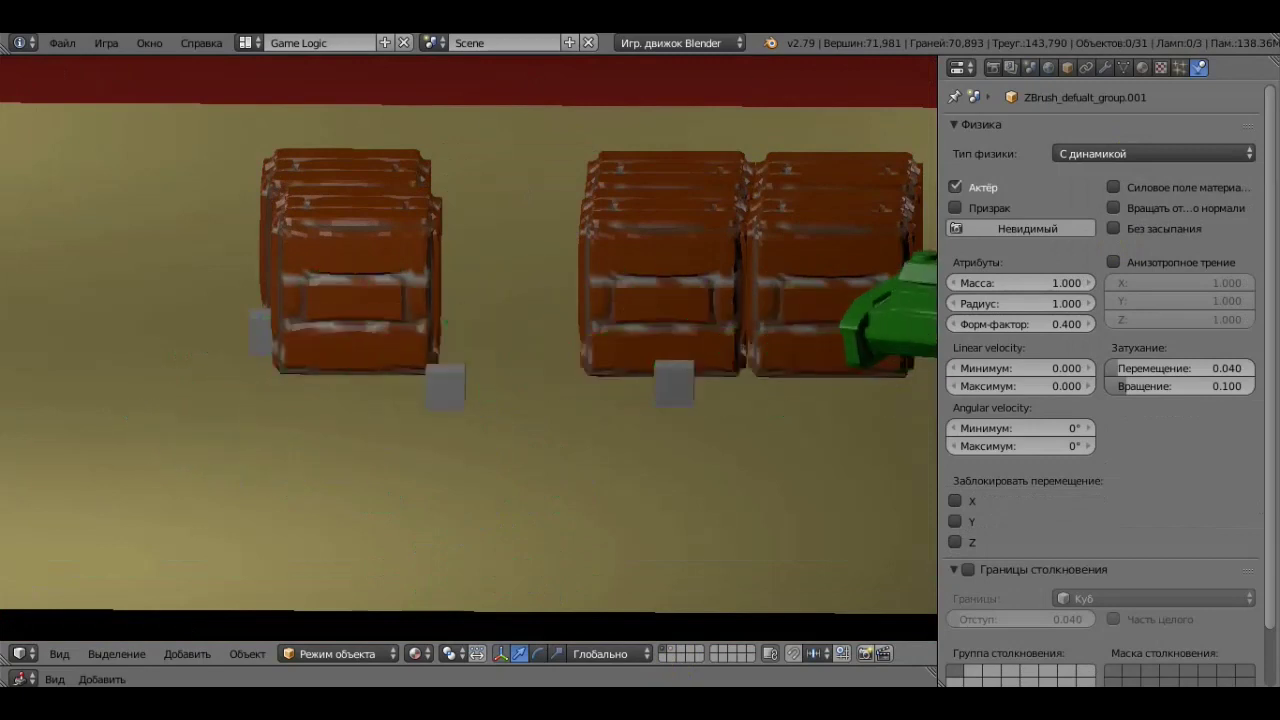
key("Left")
key("Up")
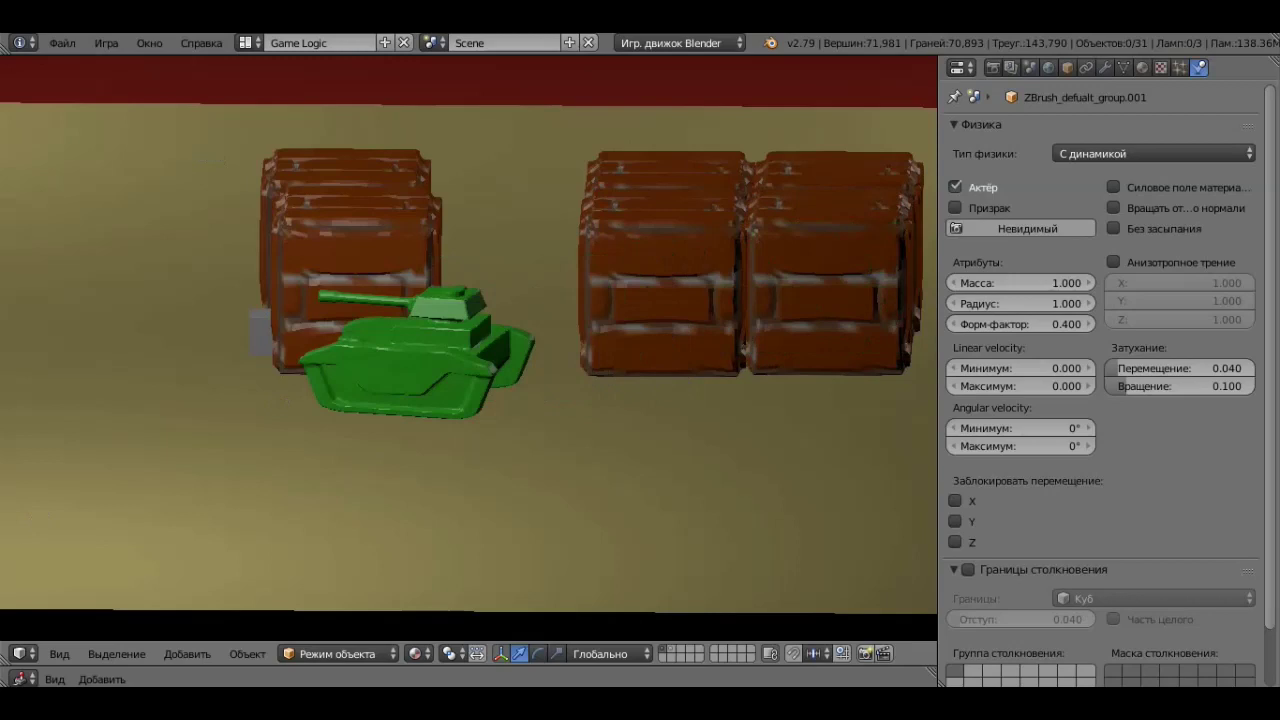
key("Down")
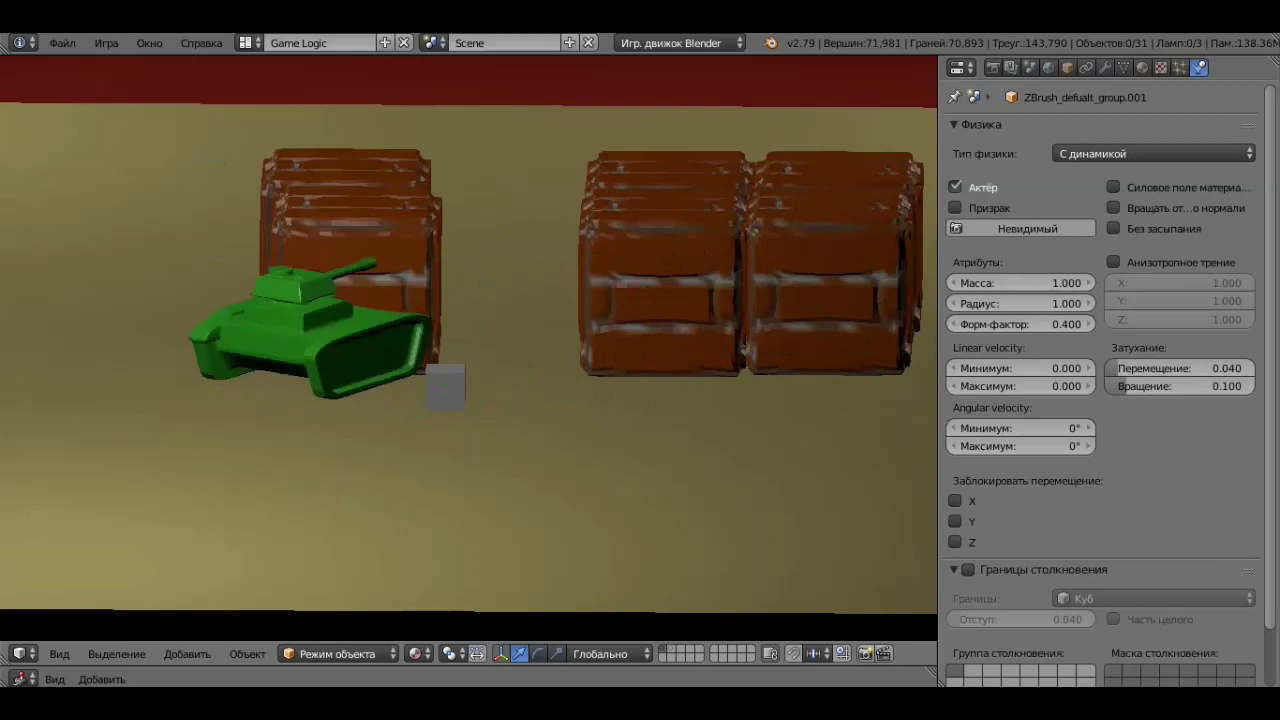
key("space")
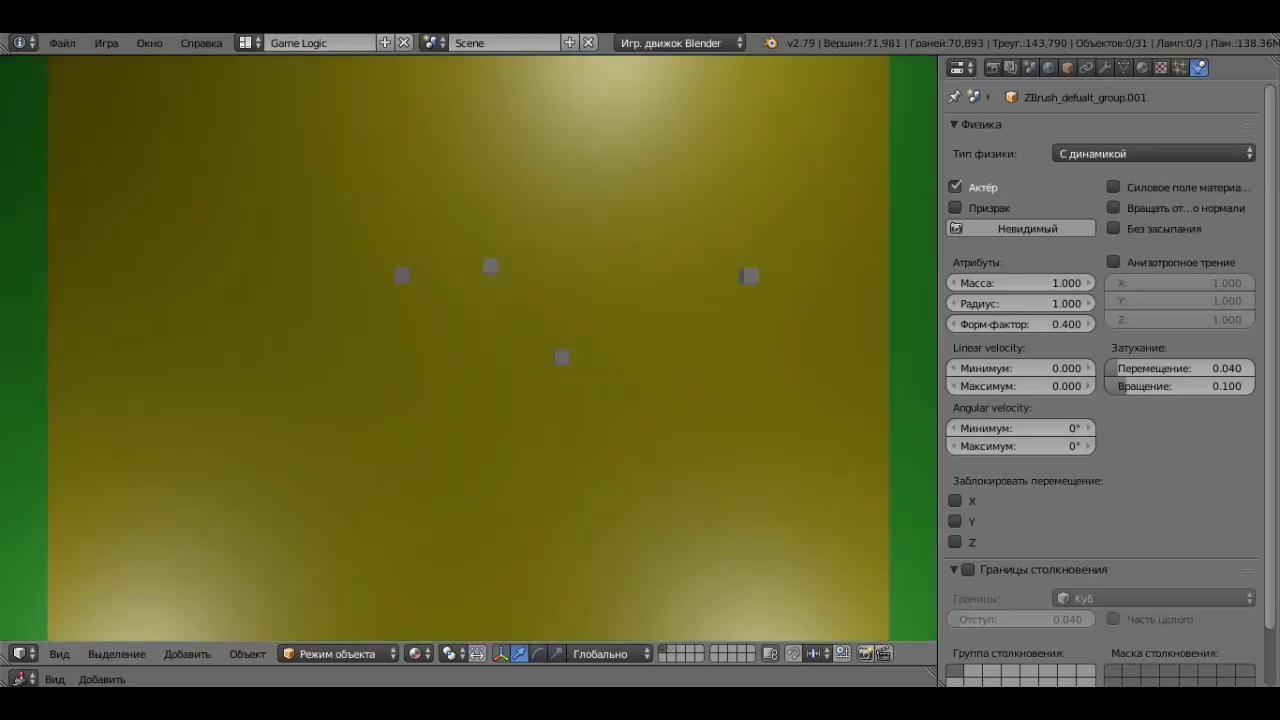
Stop the game and orbit the view to look down on the level.
key("Escape")
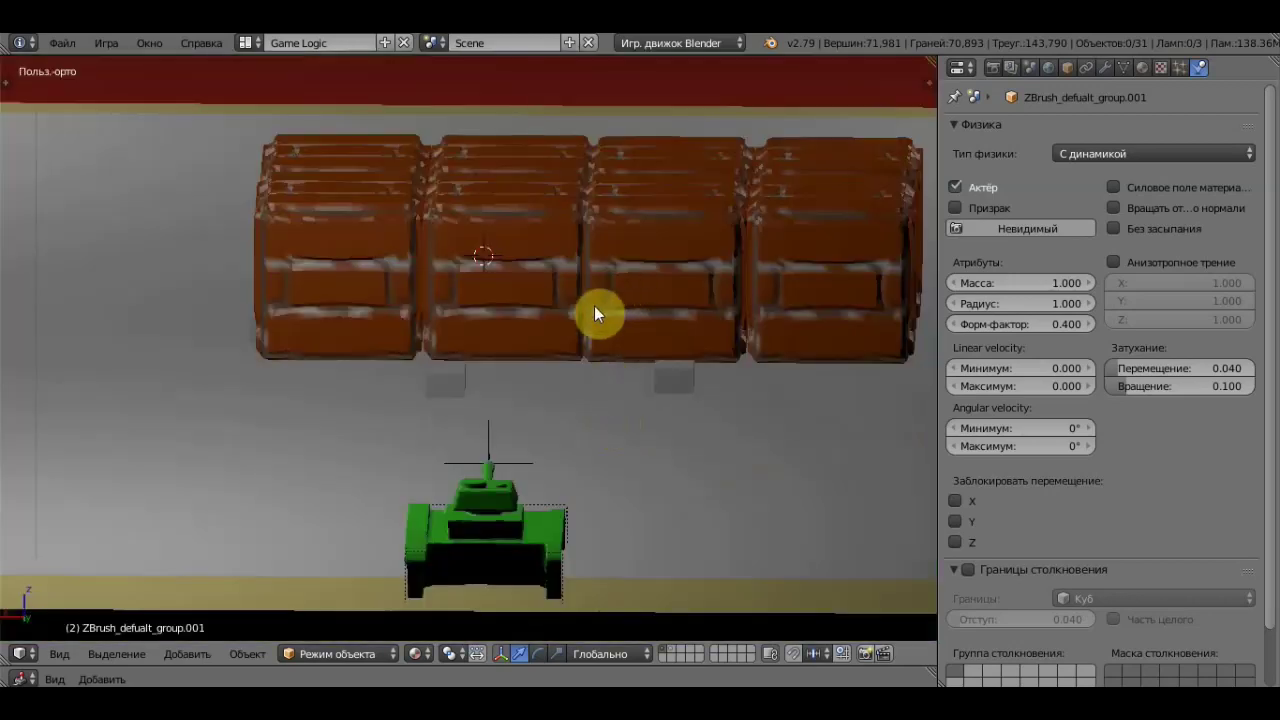
scroll(593, 310, "down", 5)
mouse_move(601, 341)
middle_mouse_down()
mouse_move(606, 367)
mouse_move(583, 328)
middle_mouse_up()
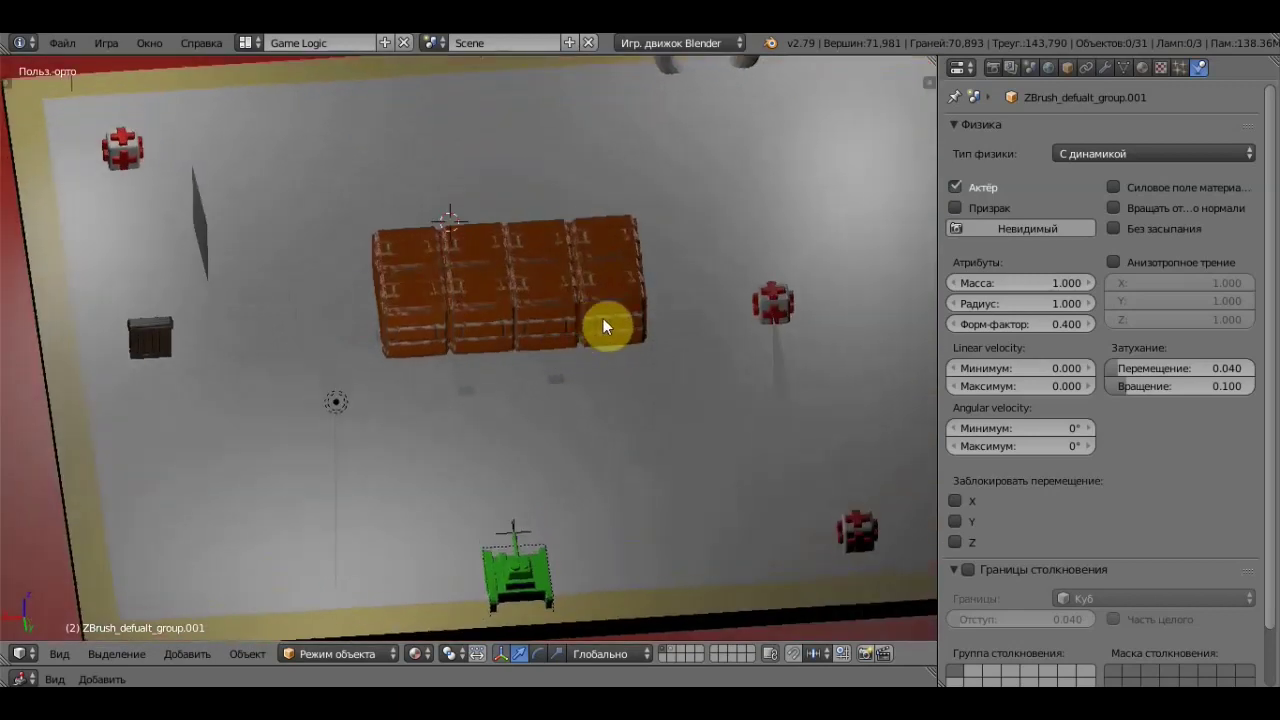
Select Navmesh.001 under the arena floor and test a Z-axis move, leaving it in place.
key("p")
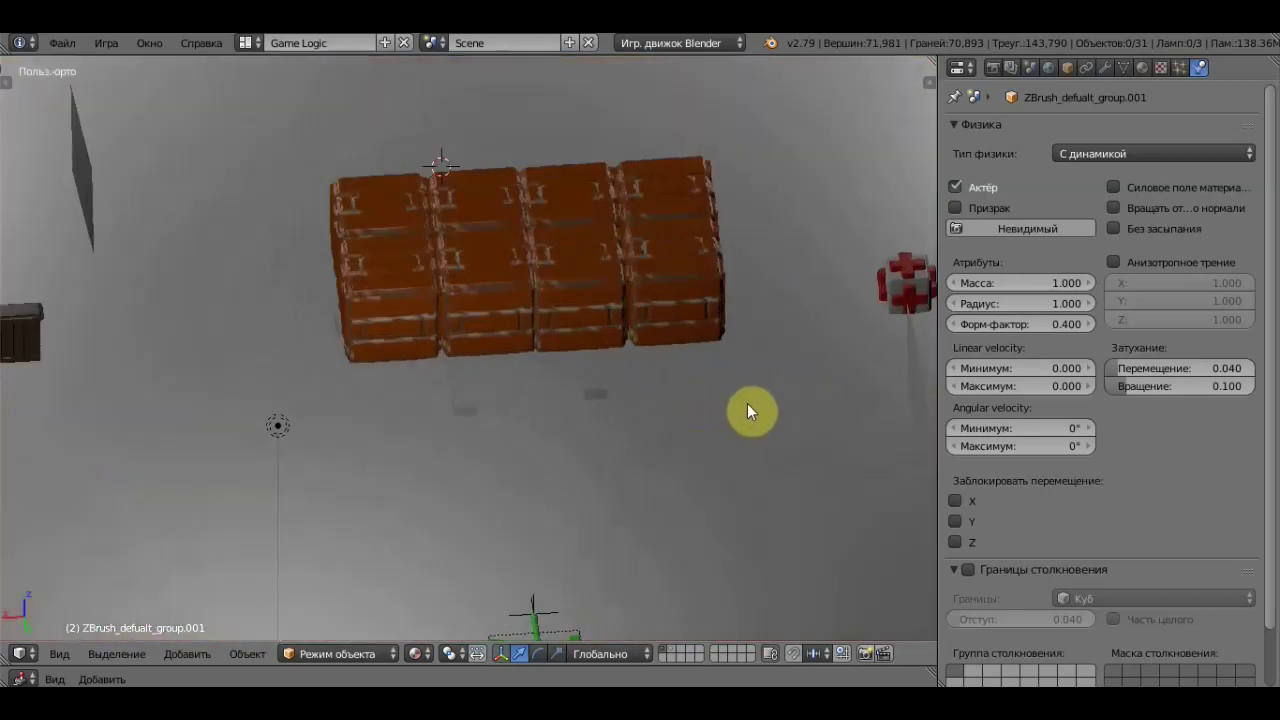
key("Escape")
left_click(702, 398)
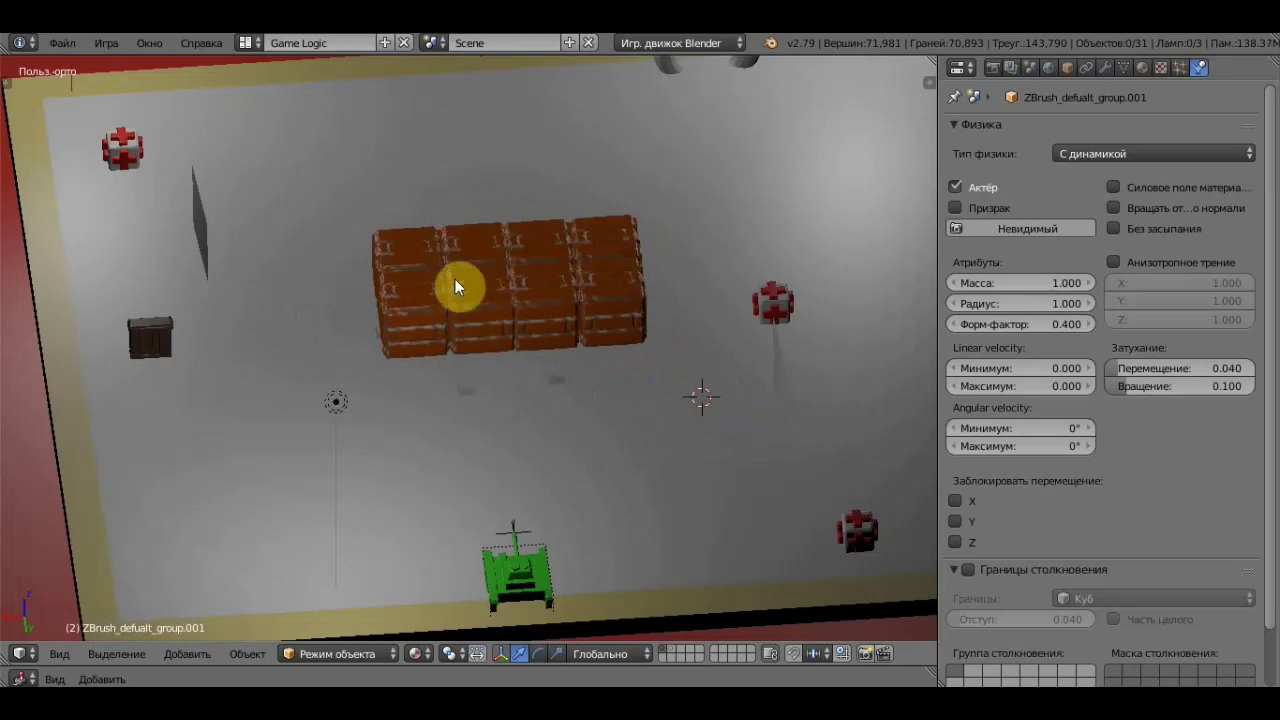
right_click(575, 310)
key("g")
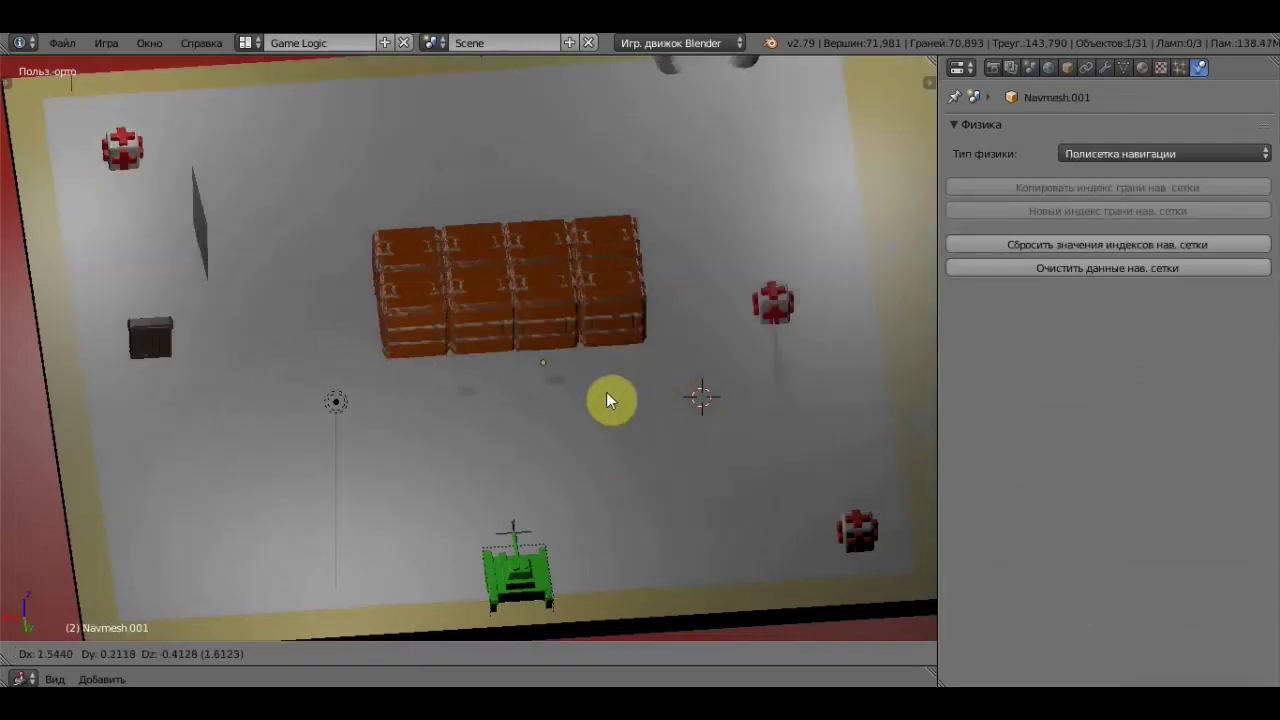
key("z")
key("z")
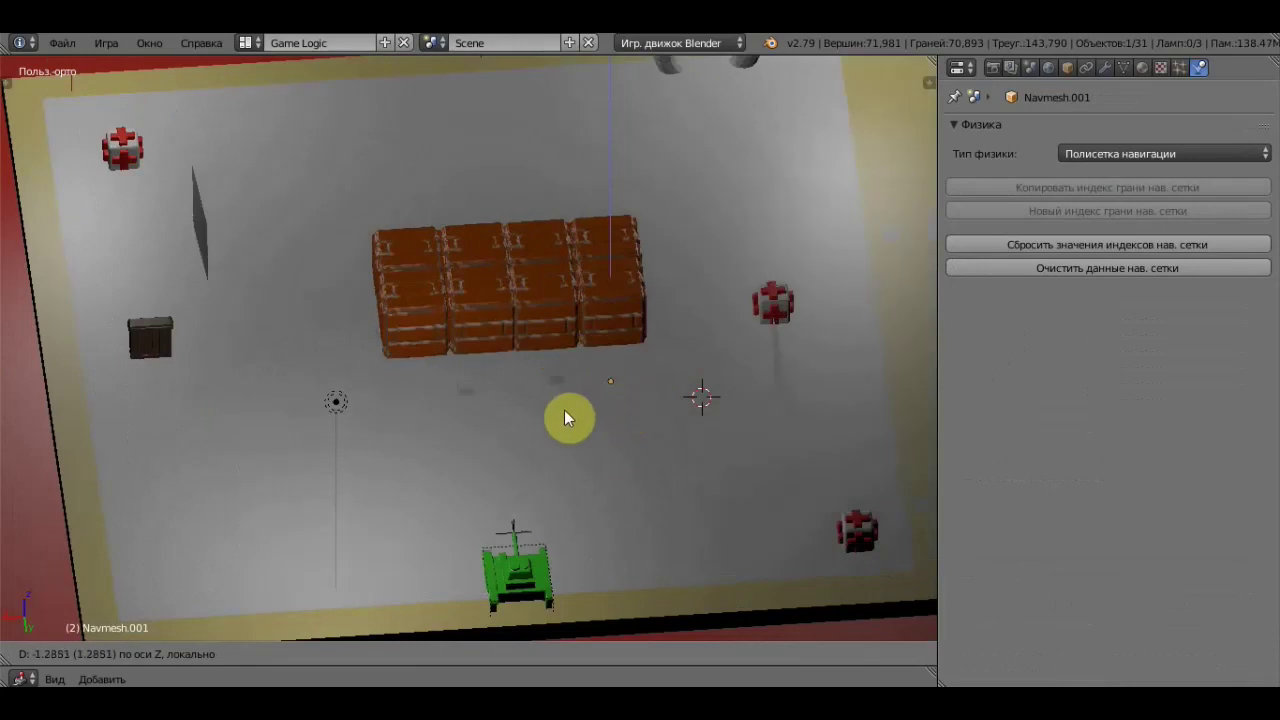
left_click(564, 410)
From a side view of the arena, delete Navmesh.001.
mouse_move(572, 398)
middle_mouse_down()
mouse_move(561, 319)
mouse_move(572, 320)
middle_mouse_up()
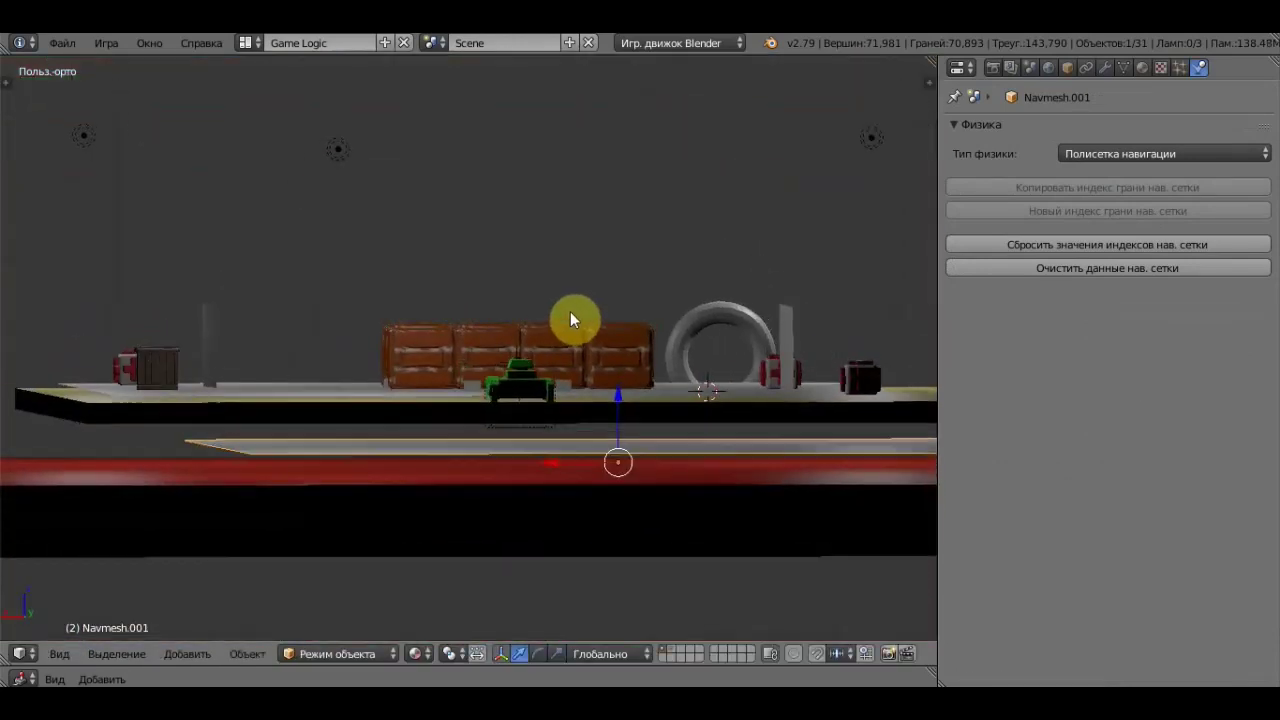
scroll(576, 322, "down", 2)
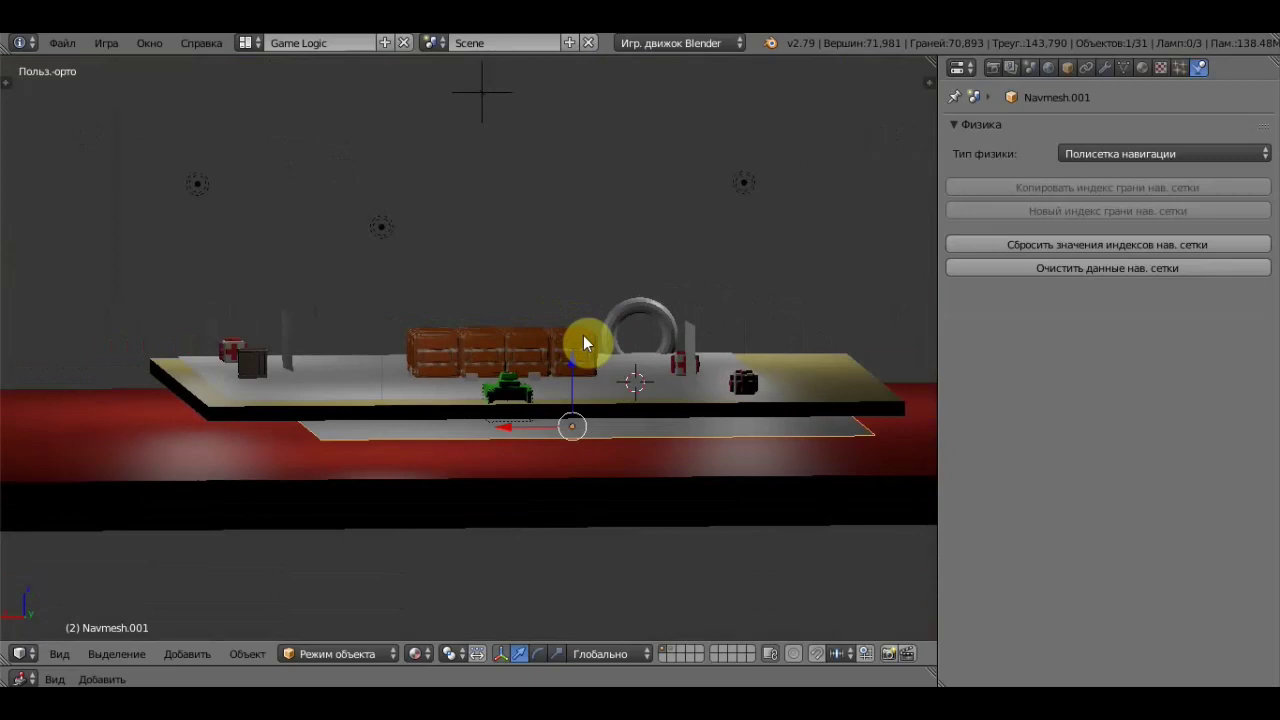
scroll(584, 337, "up", 2)
key("x")
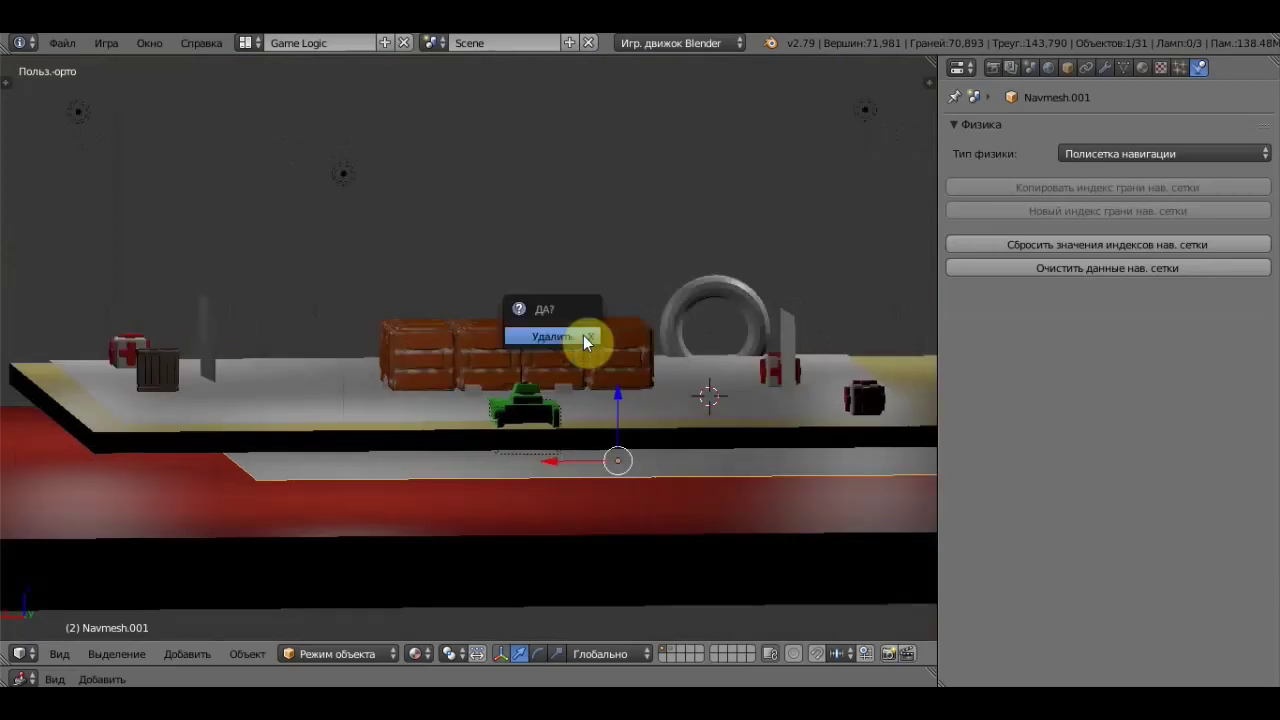
left_click(583, 335)
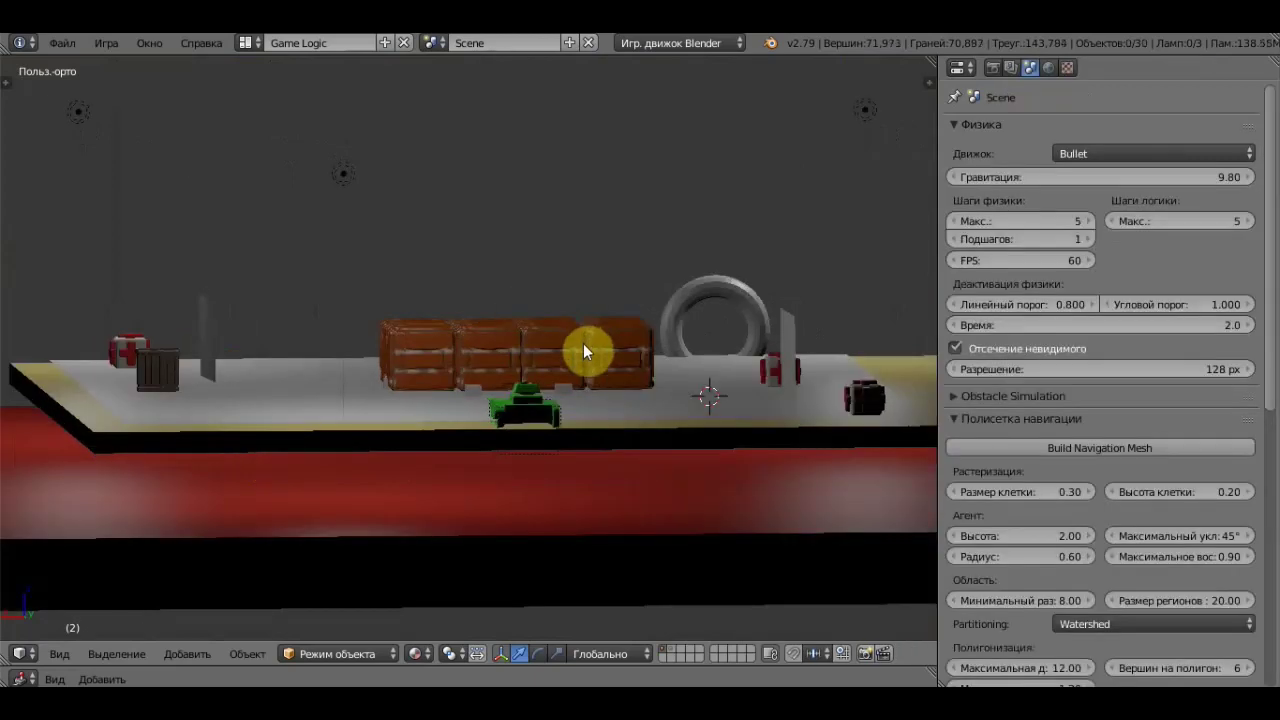
View the crate wall from above and select one of its crates.
scroll(583, 345, "up", 2)
scroll(581, 365, "up", 1)
scroll(576, 376, "up", 1)
middle_click_drag(572, 381, 561, 400)
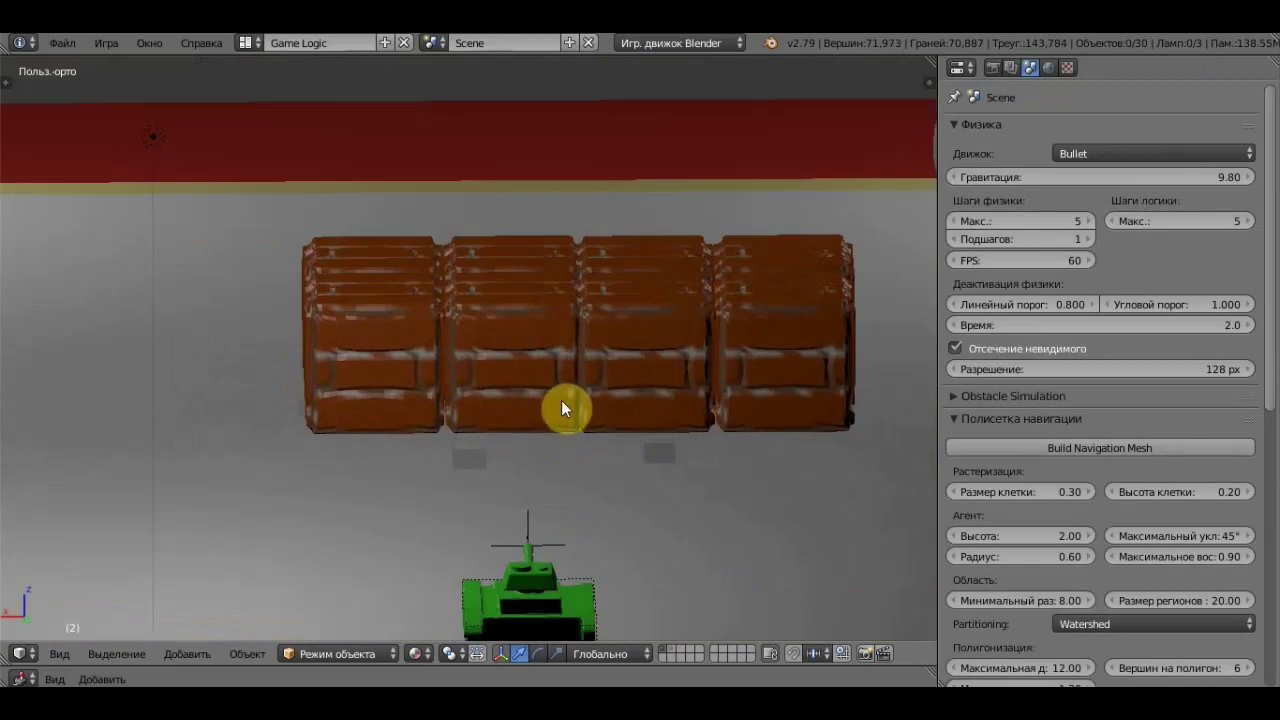
right_click(511, 380)
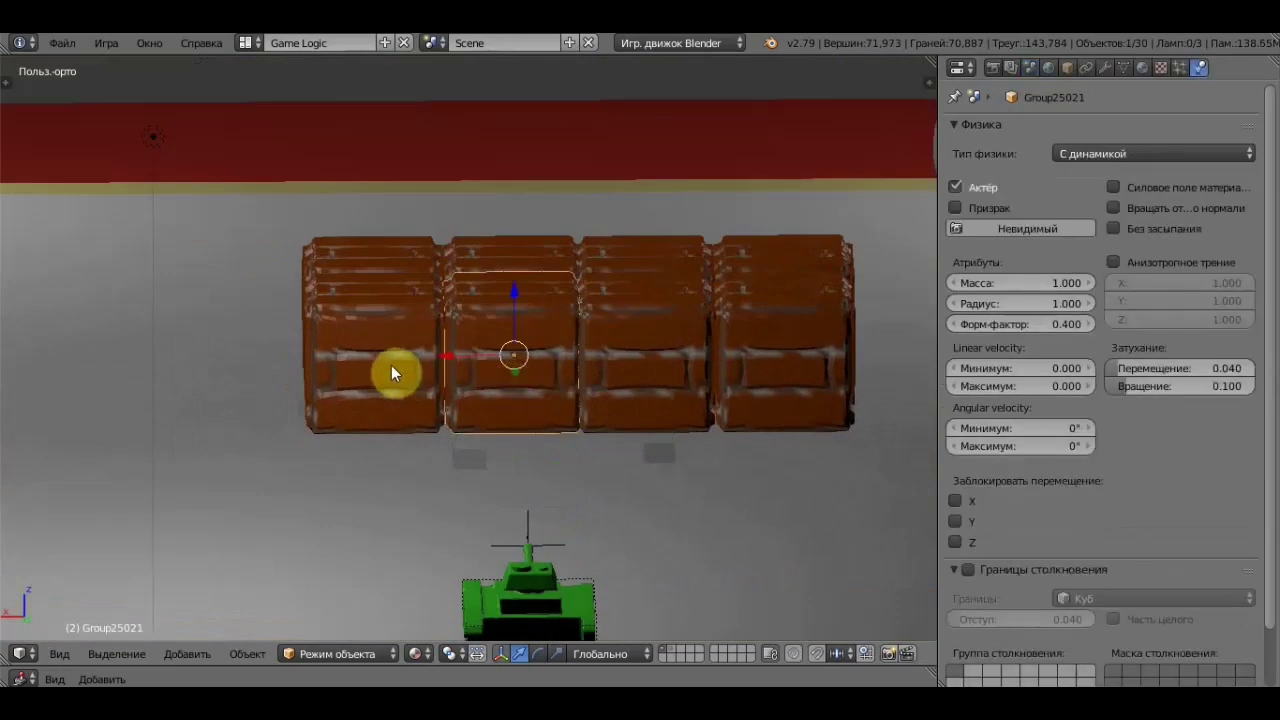
scroll(391, 368, "down", 2)
mouse_move(401, 363)
middle_mouse_down()
mouse_move(417, 431)
mouse_move(437, 346)
middle_mouse_up()
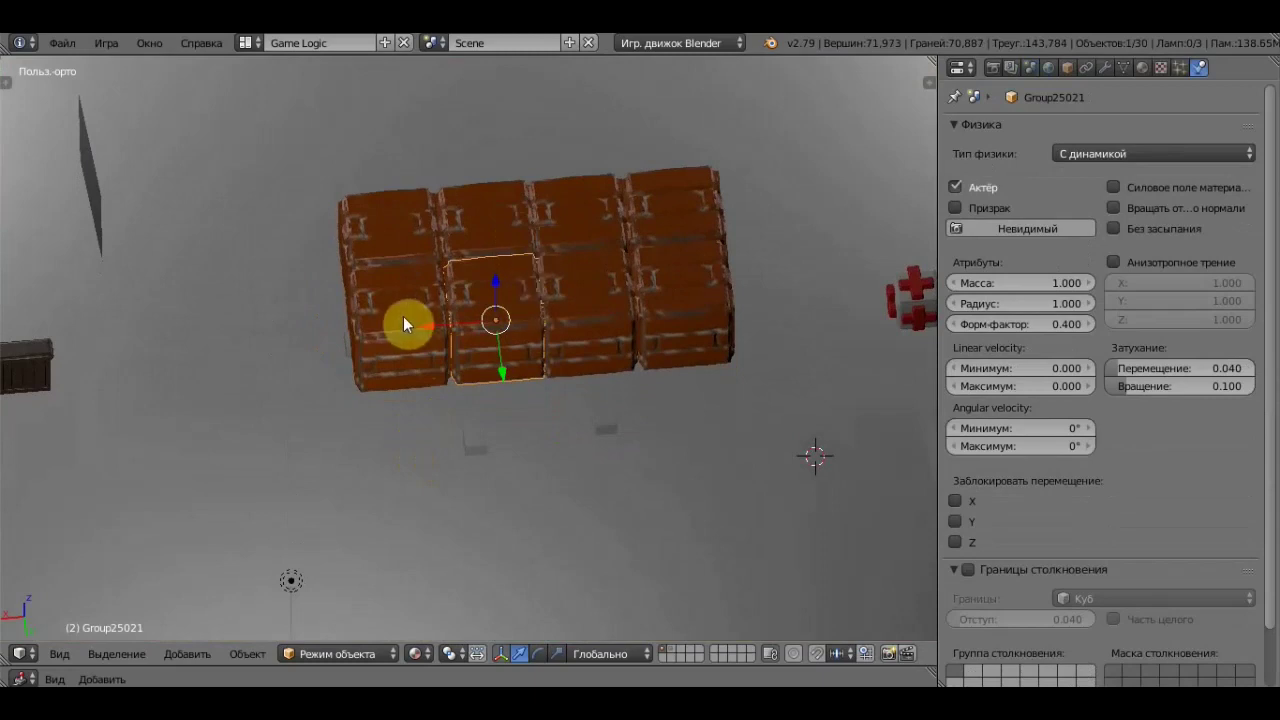
Add the other seven crates to the selection and delete all eight.
right_click(403, 315, "shift")
right_click(424, 227, "shift")
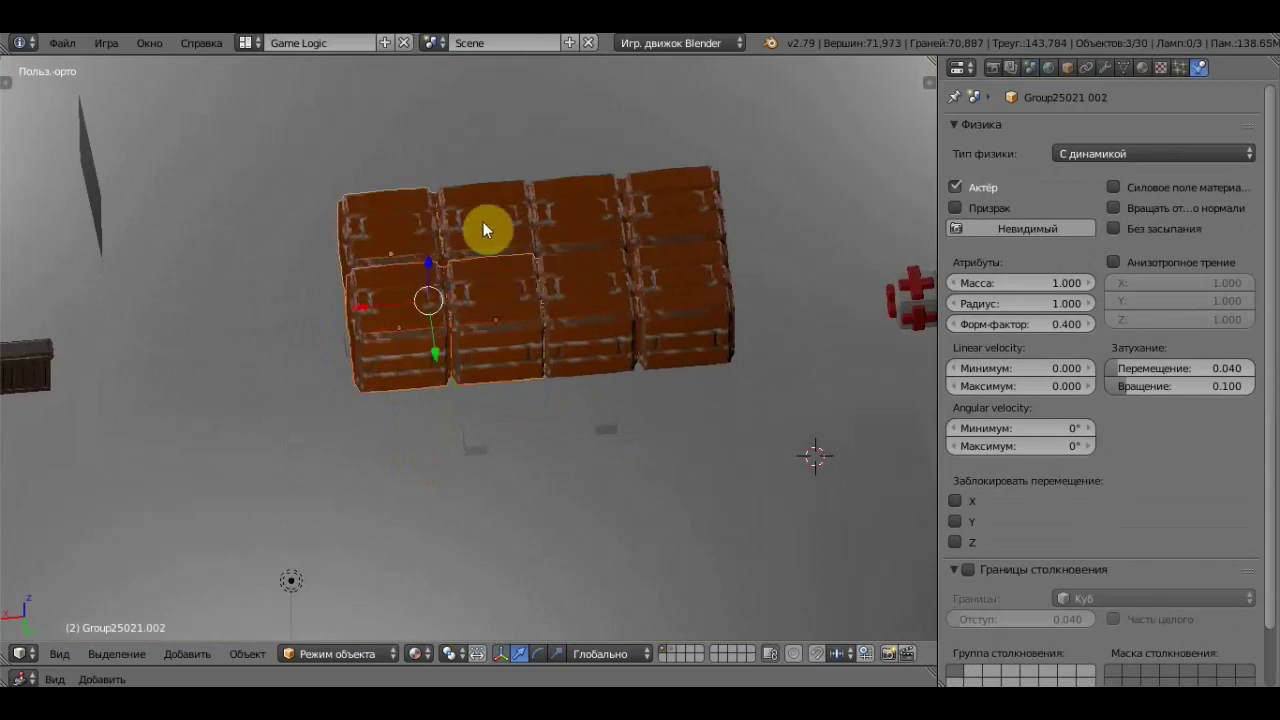
right_click(491, 218, "shift")
right_click(585, 217, "shift")
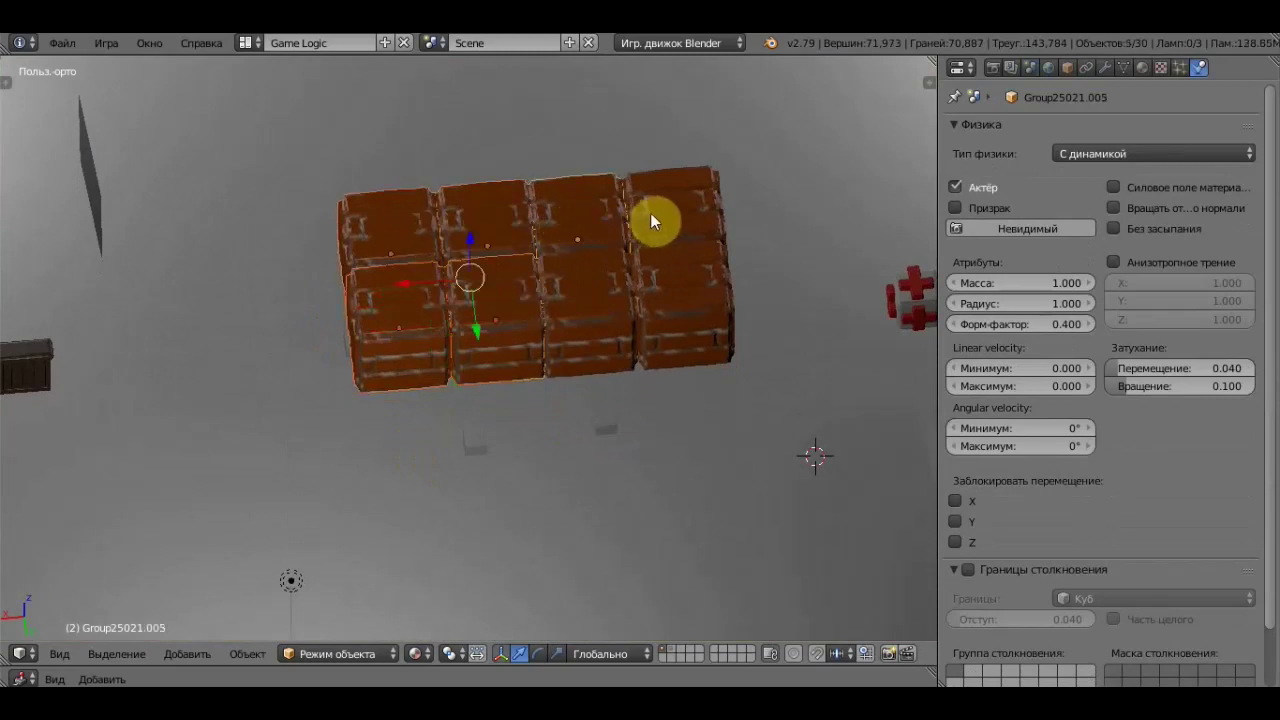
right_click(651, 213, "shift")
right_click(649, 302, "shift")
right_click(591, 307, "shift")
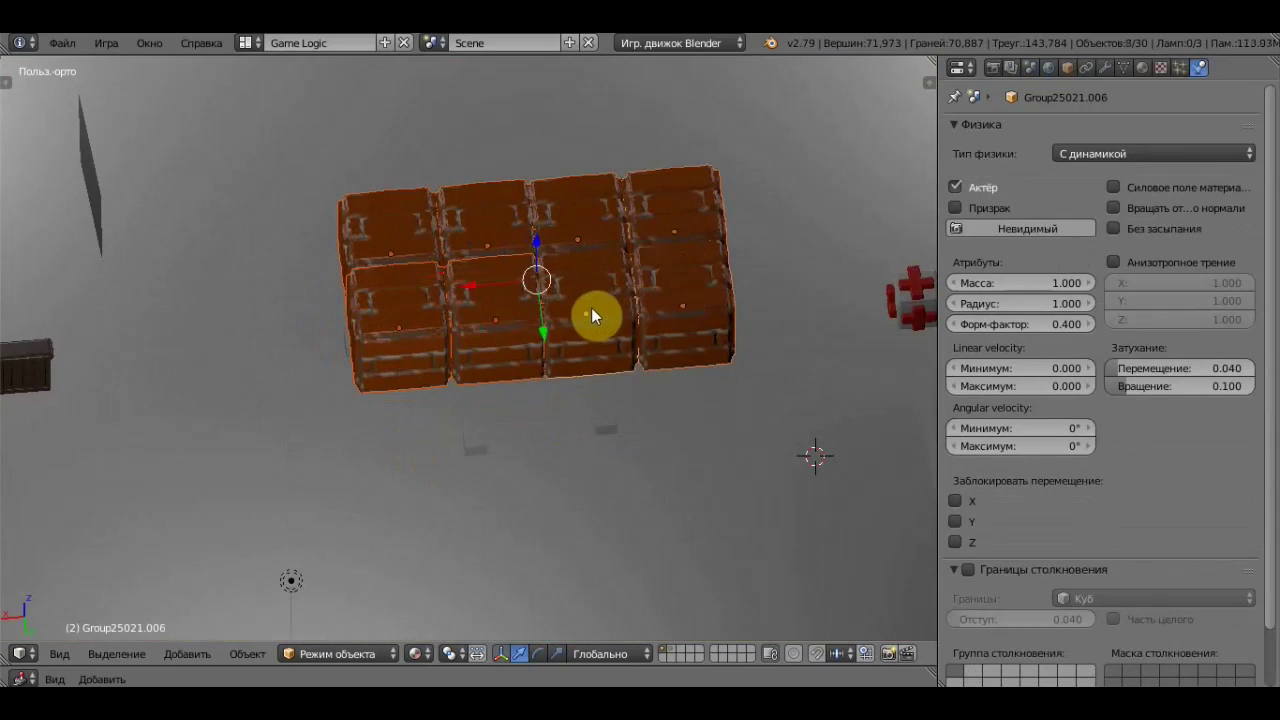
key("x")
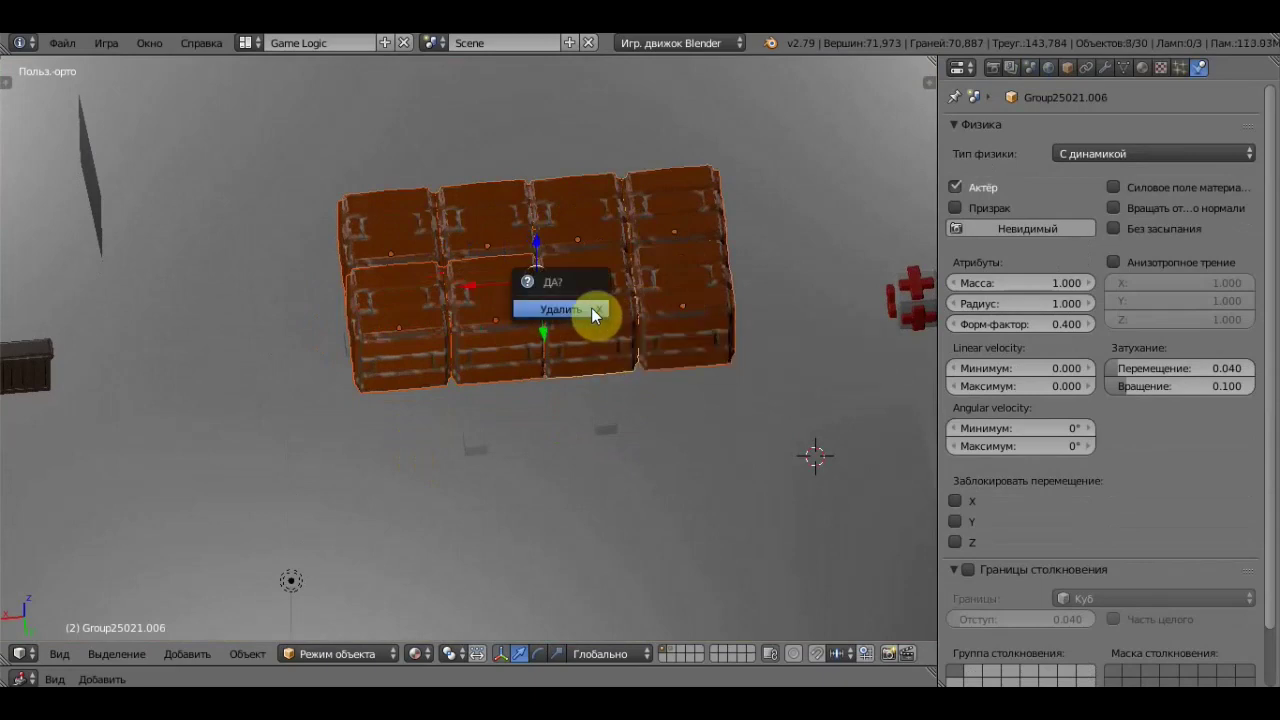
left_click(591, 307)
middle_click_drag(592, 314, 587, 226)
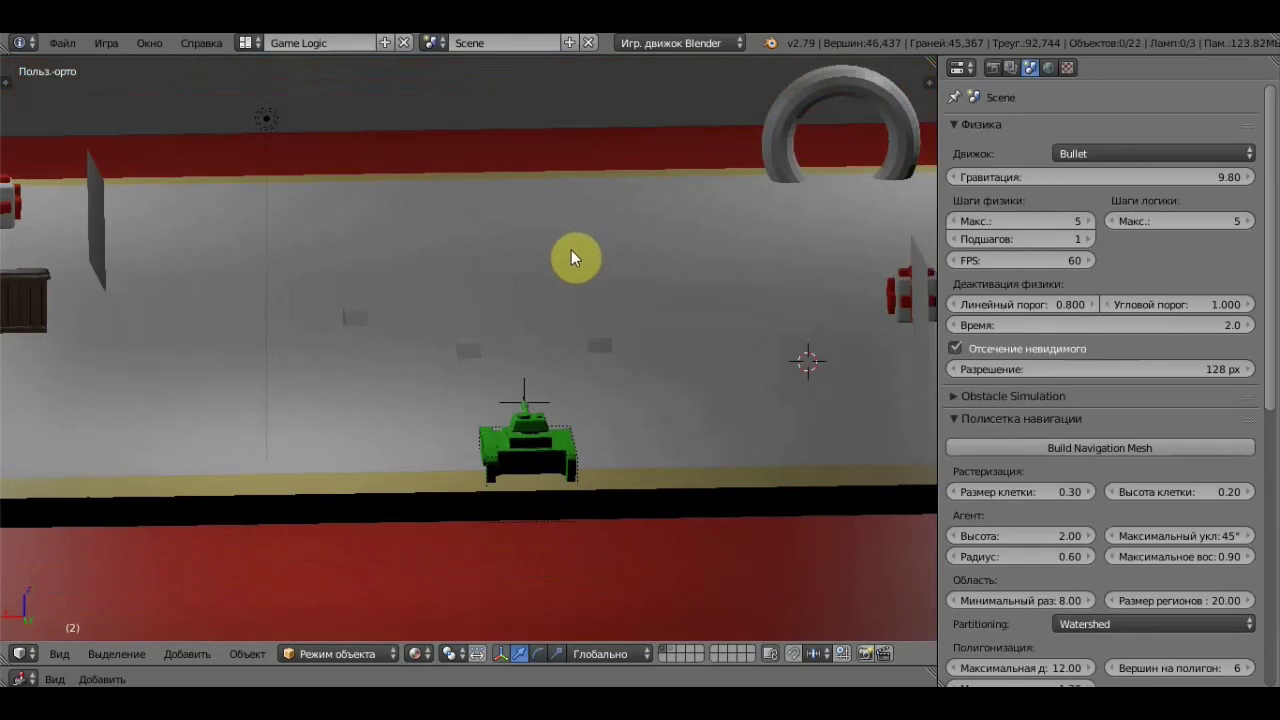
Restore the deleted crates and select all but Group25021.006, plus the navigation mesh.
key("ctrl+z")
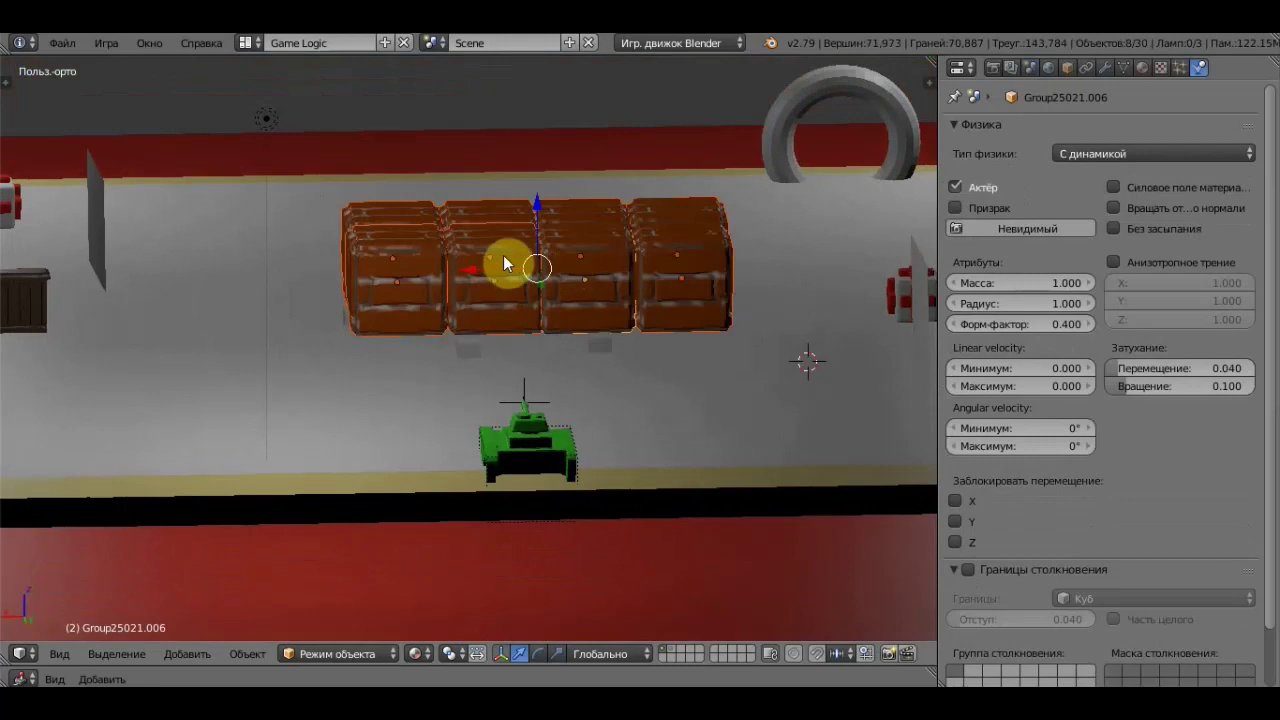
key("ctrl+z")
mouse_move(503, 275)
middle_mouse_down()
mouse_move(512, 339)
mouse_move(499, 236)
middle_mouse_up()
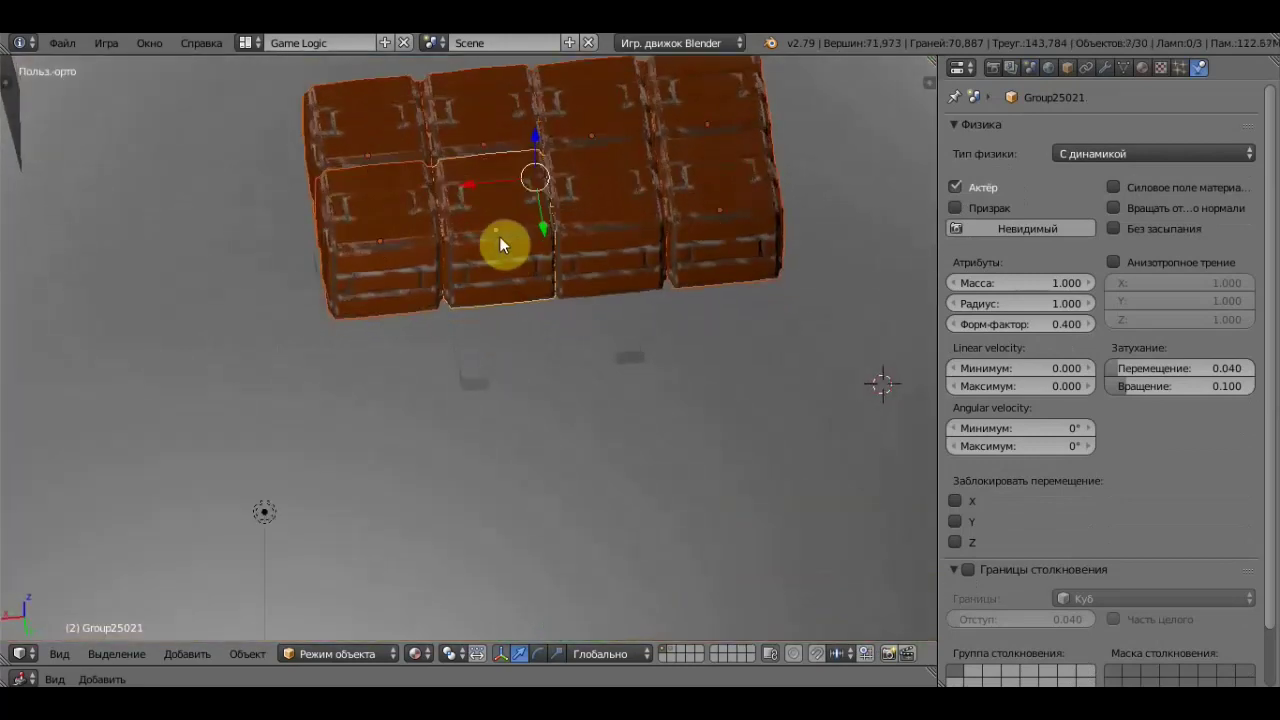
key("ctrl+z")
scroll(502, 245, "down", 2)
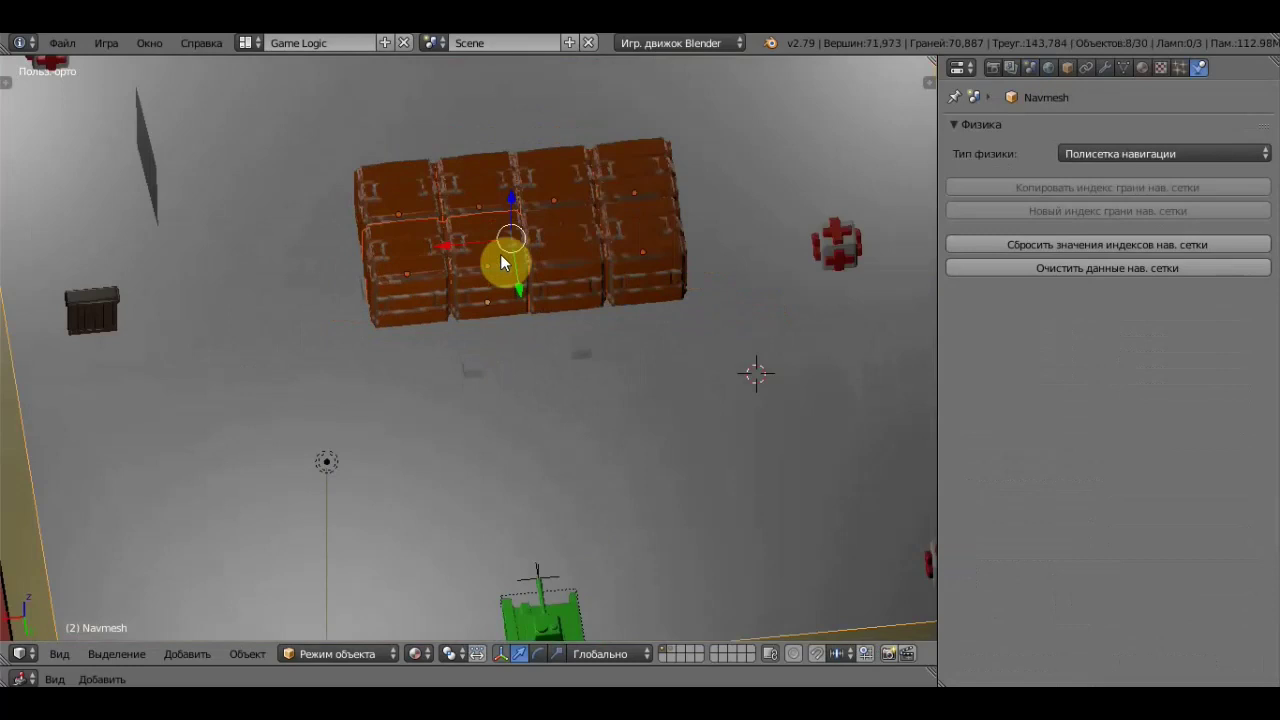
left_click_drag(523, 294, 514, 205)
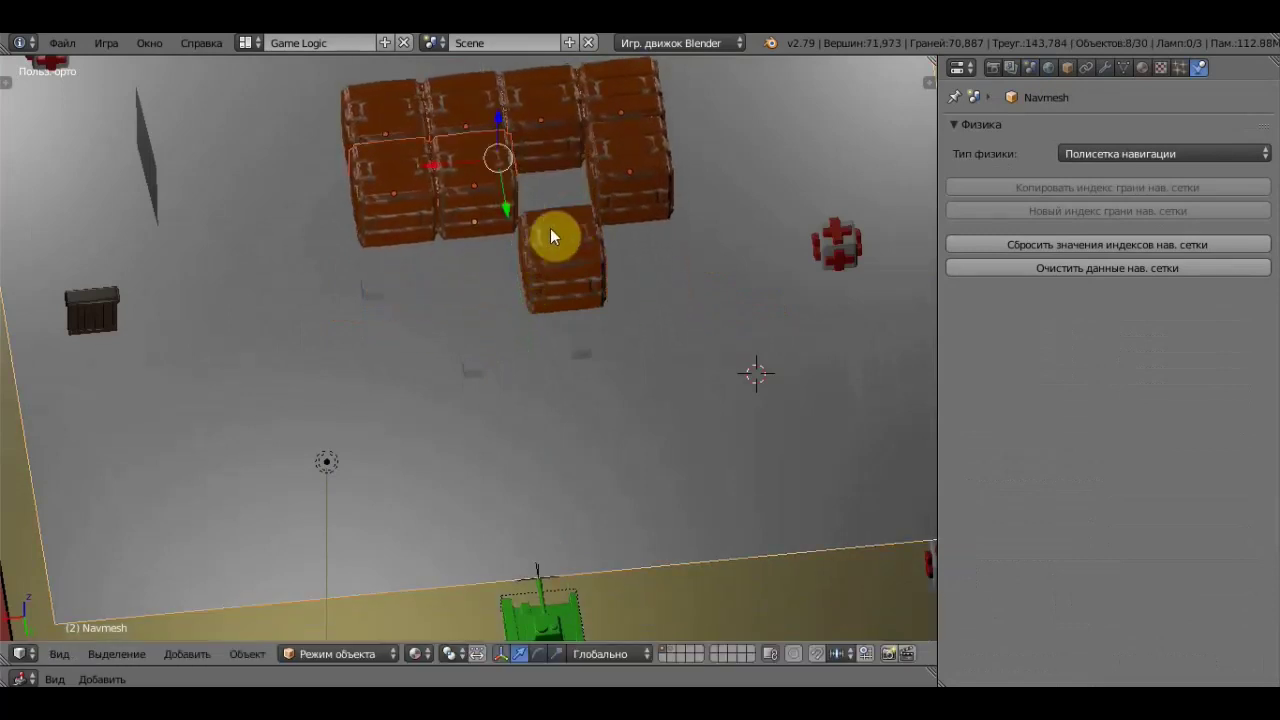
Delete the selected crates and navmesh, leaving crate Group25021.006 alone and selected.
key("x")
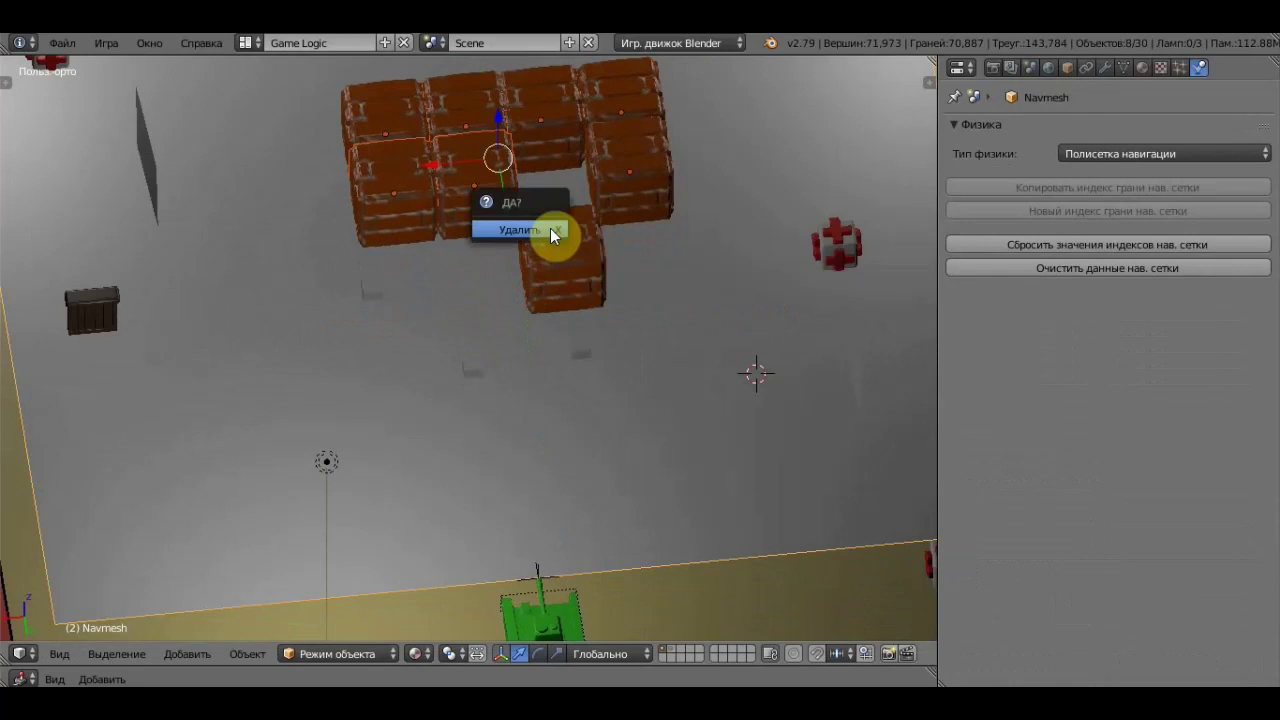
left_click(550, 230)
mouse_move(635, 234)
middle_mouse_down()
mouse_move(636, 287)
mouse_move(636, 232)
mouse_move(620, 237)
middle_mouse_up()
right_click(585, 250)
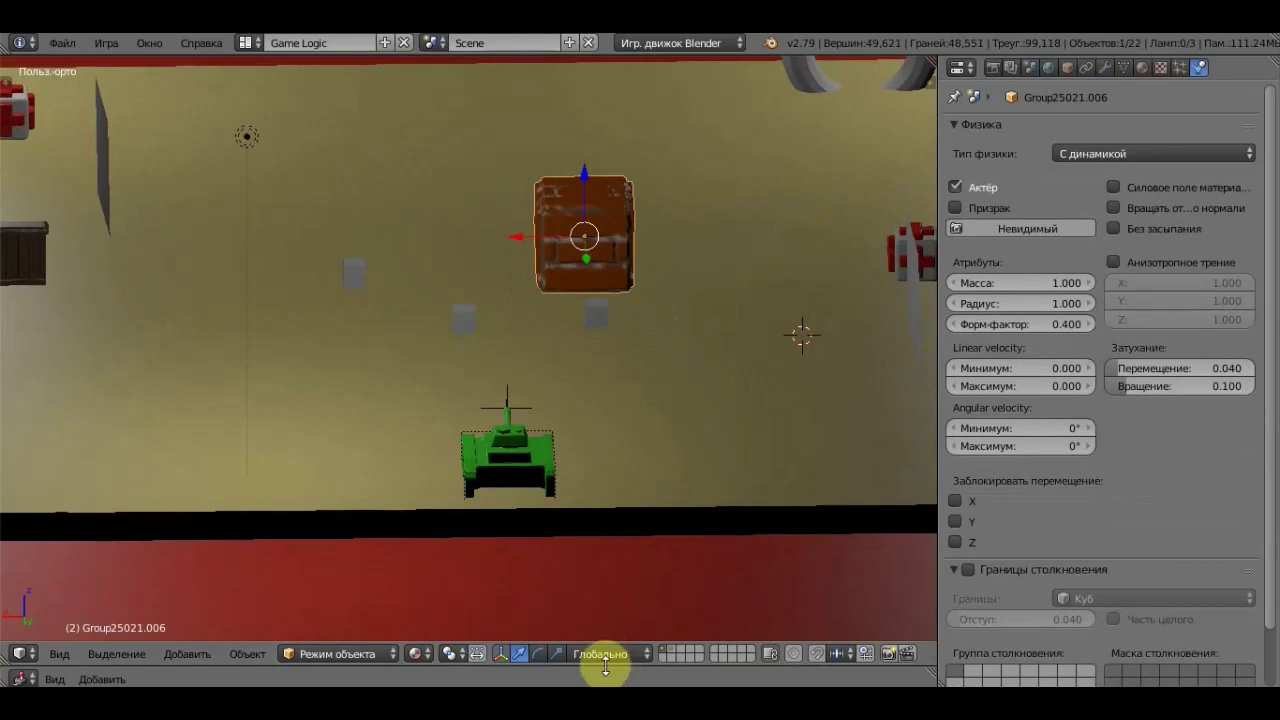
Confirm the патрон2 property entry in the logic area and start the game test.
left_click_drag(609, 664, 611, 398)
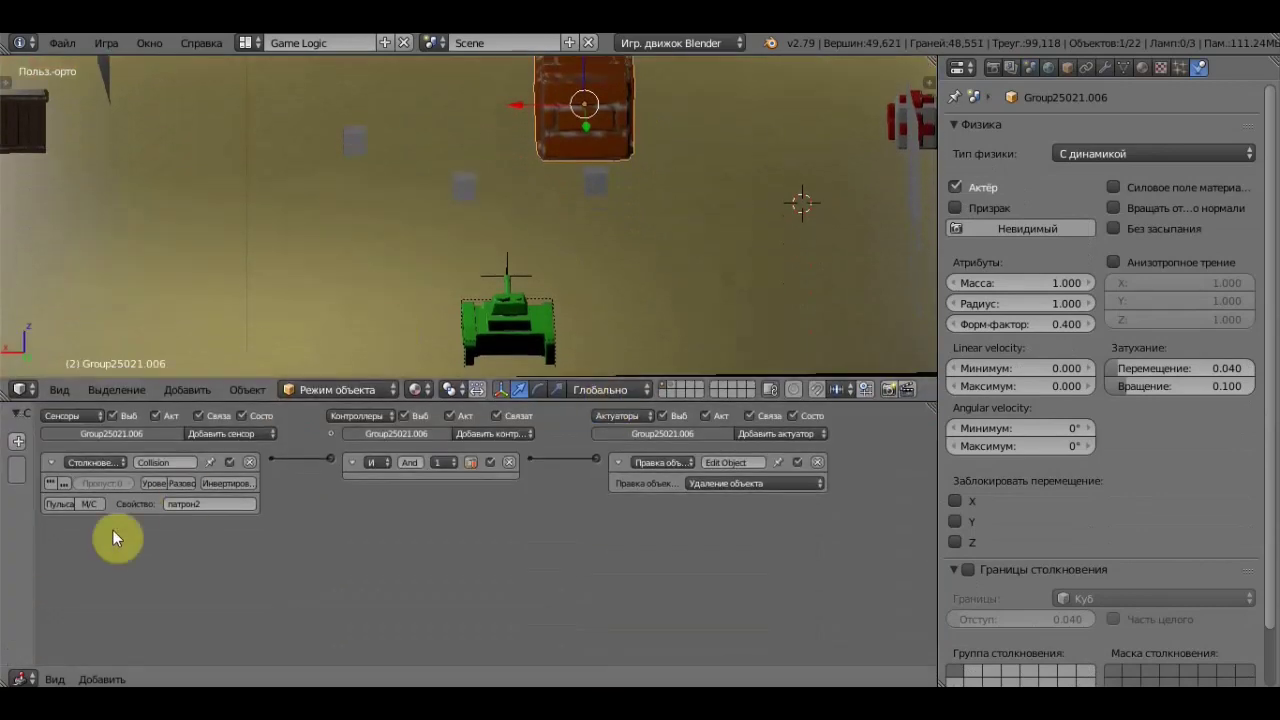
key("Return")
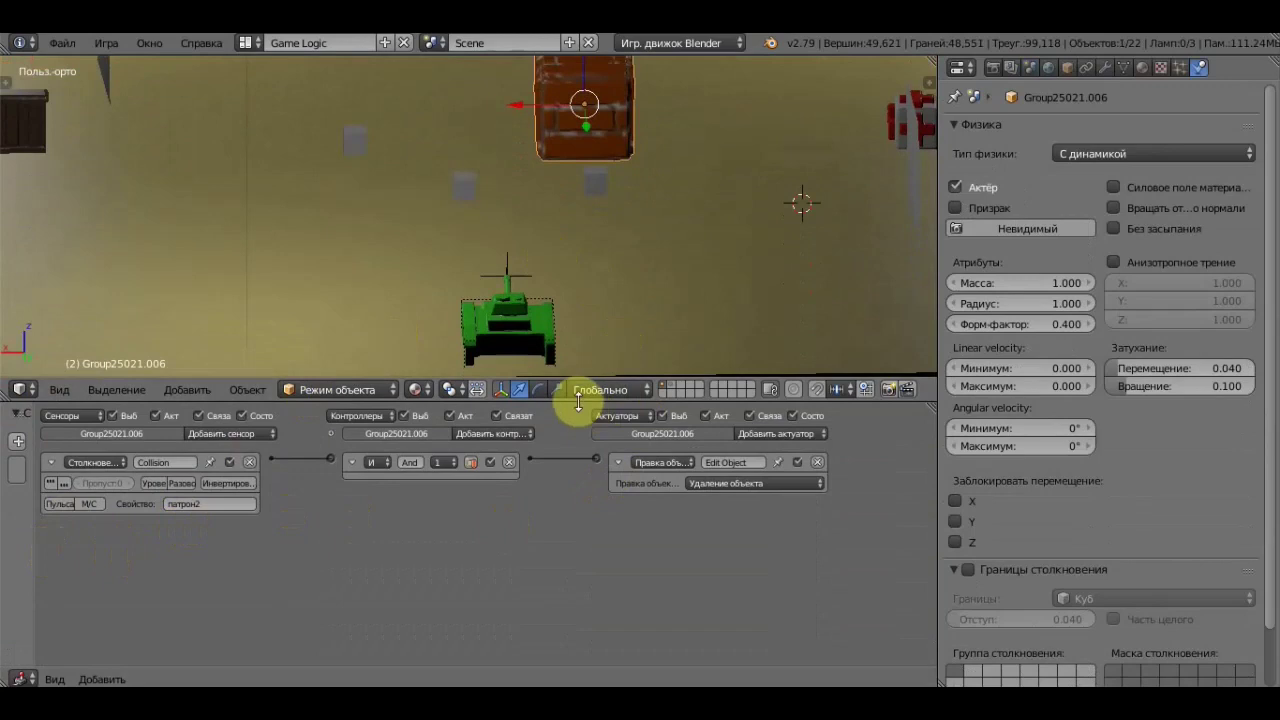
left_click_drag(579, 400, 579, 516)
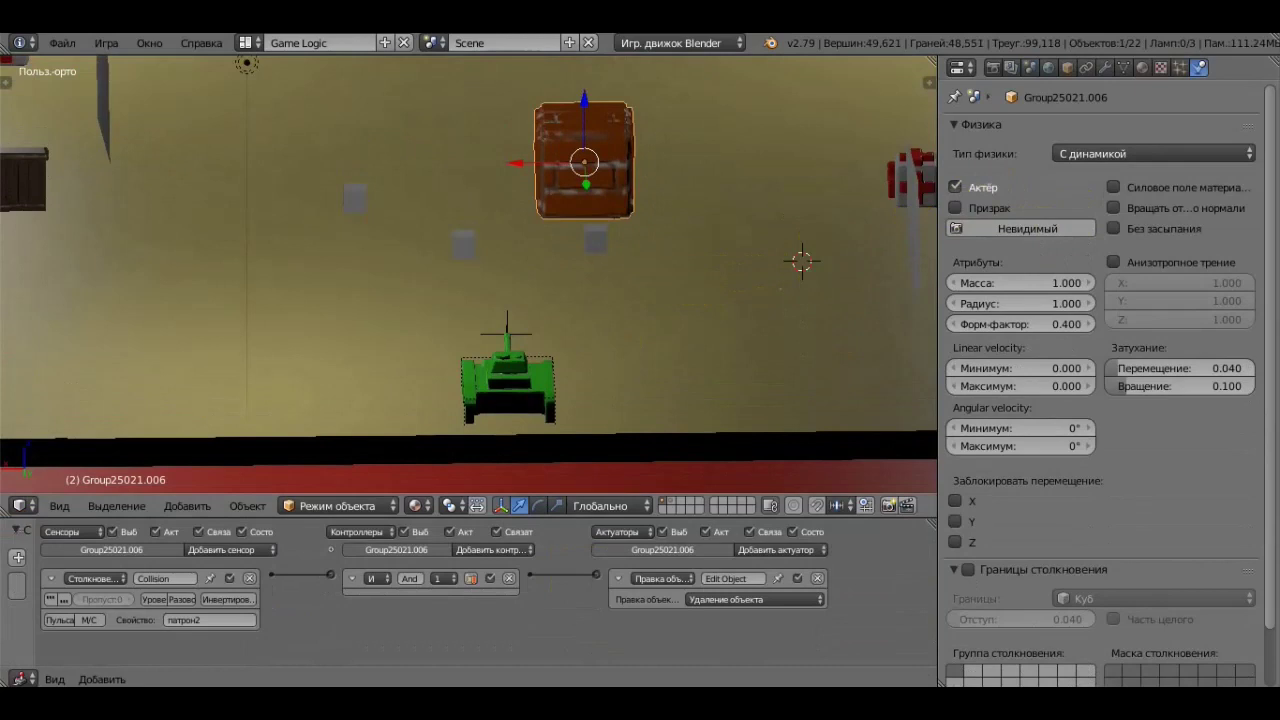
key("p")
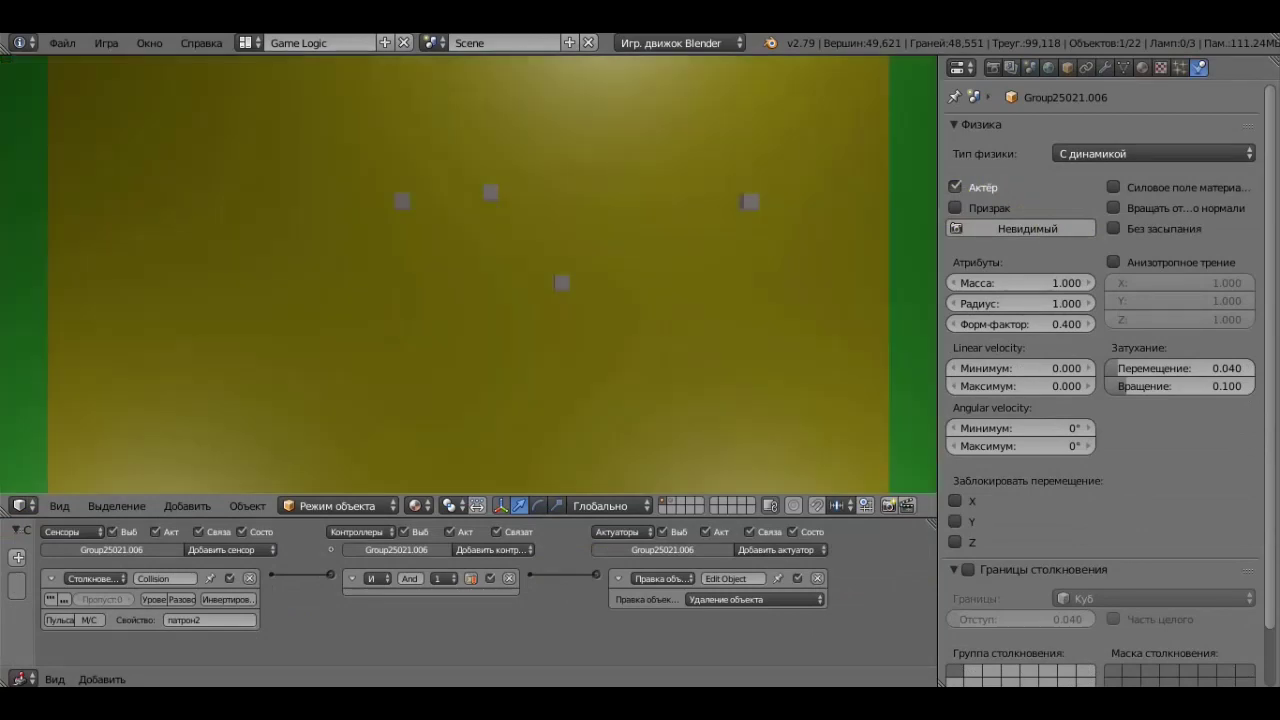
Stop the game, orbit around the lone crate, and reveal its стена game property.
key("Escape")
scroll(686, 278, "down", 3)
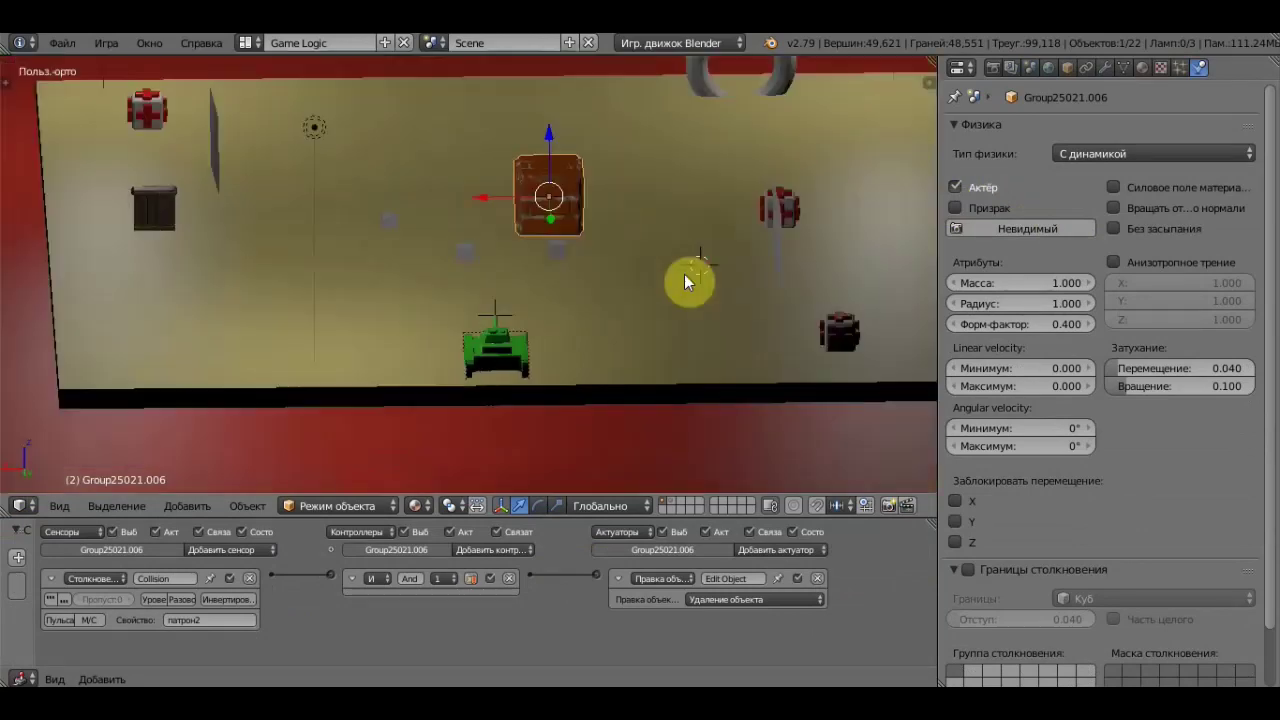
scroll(686, 278, "down", 3)
mouse_move(686, 278)
middle_mouse_down()
mouse_move(834, 292)
mouse_move(868, 247)
middle_mouse_up()
scroll(833, 296, "up", 3)
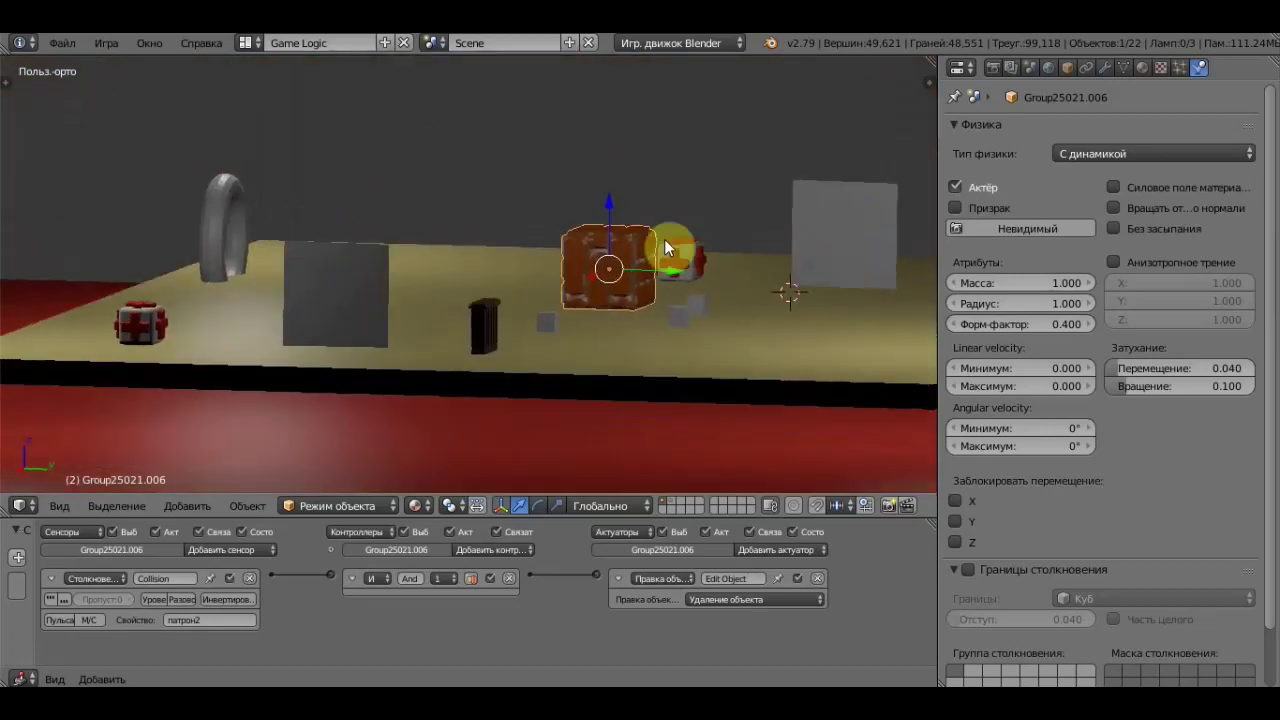
mouse_move(664, 239)
middle_mouse_down()
mouse_move(537, 254)
mouse_move(501, 289)
middle_mouse_up()
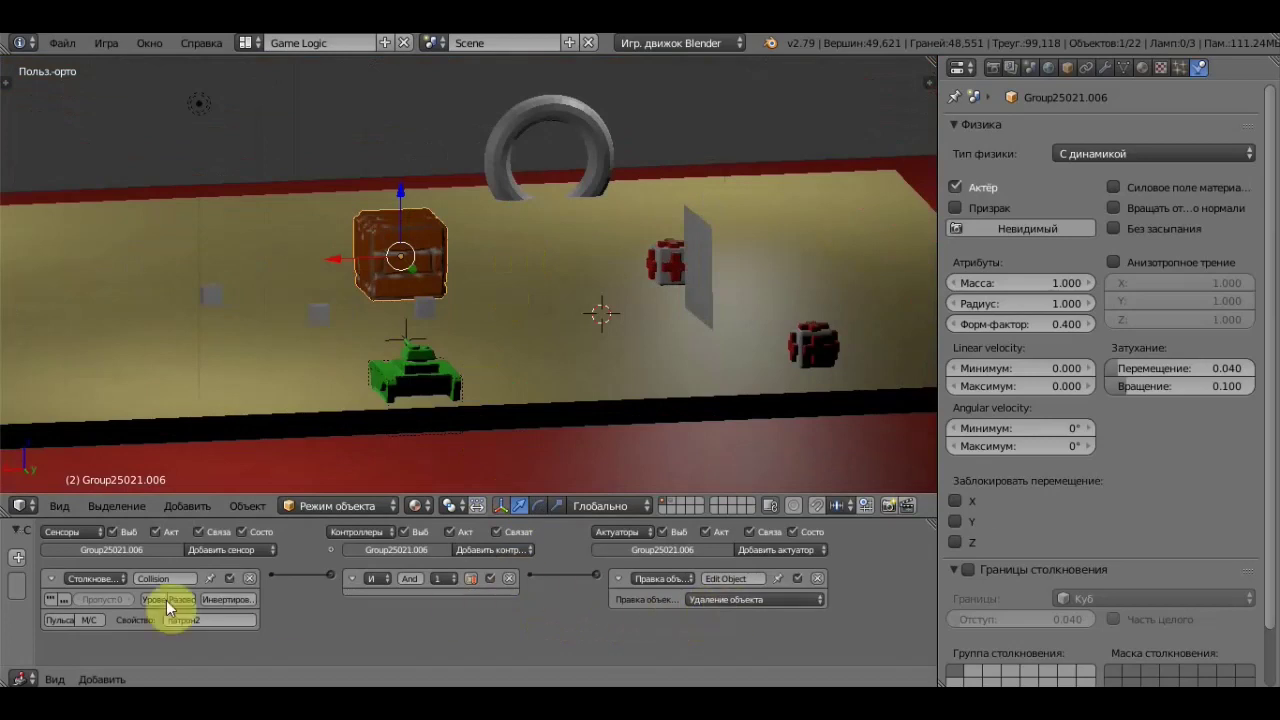
left_click_drag(24, 601, 320, 625)
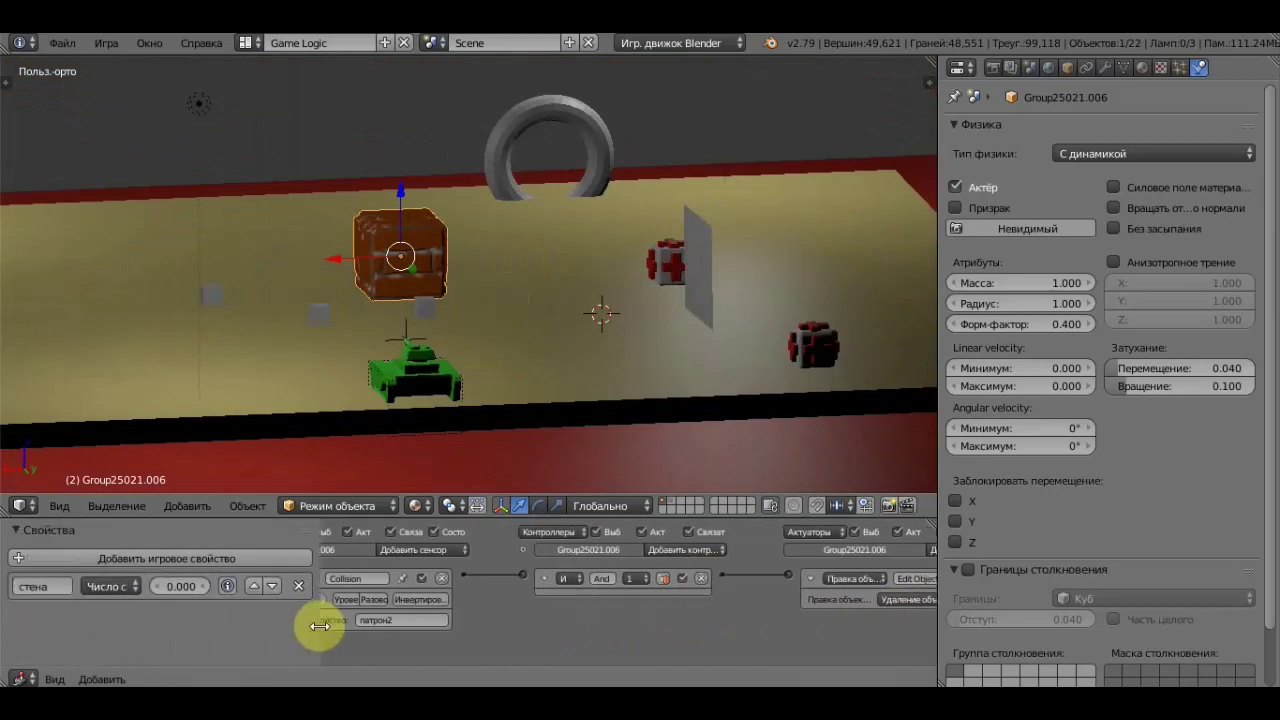
Change the crate's стена property type to Integer.
left_click_drag(320, 625, 350, 624)
left_click(135, 591)
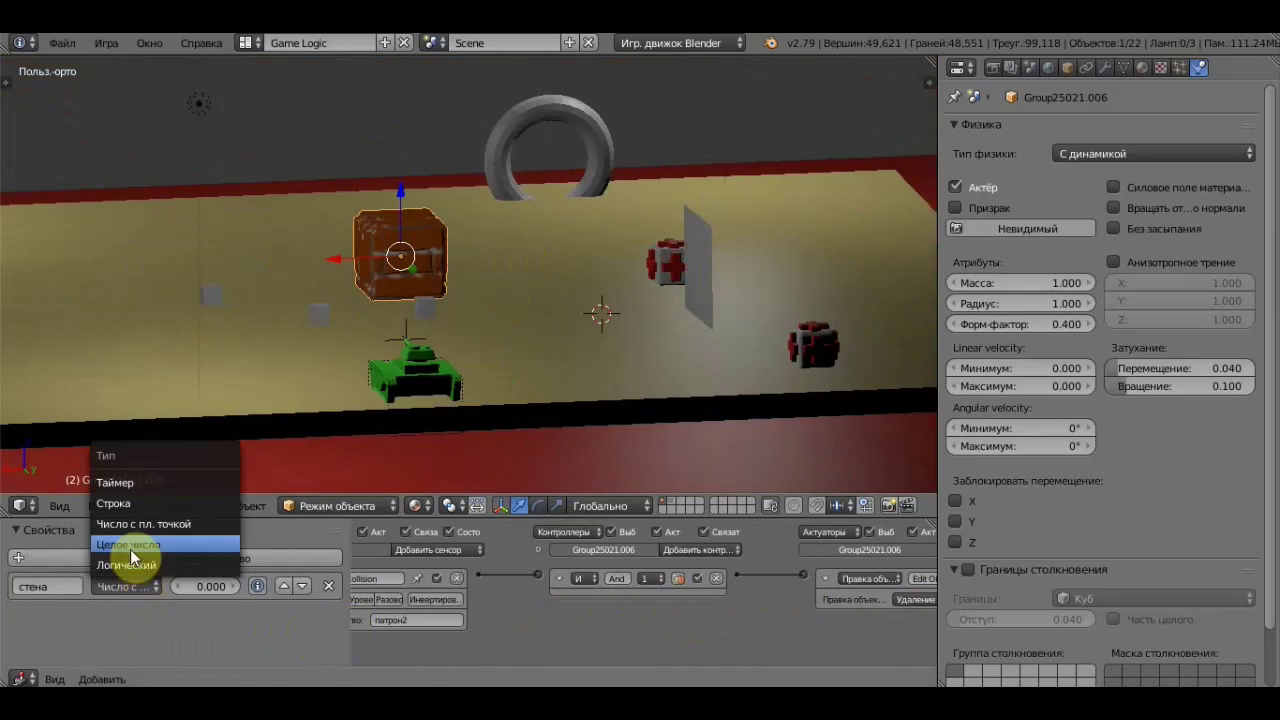
left_click(135, 545)
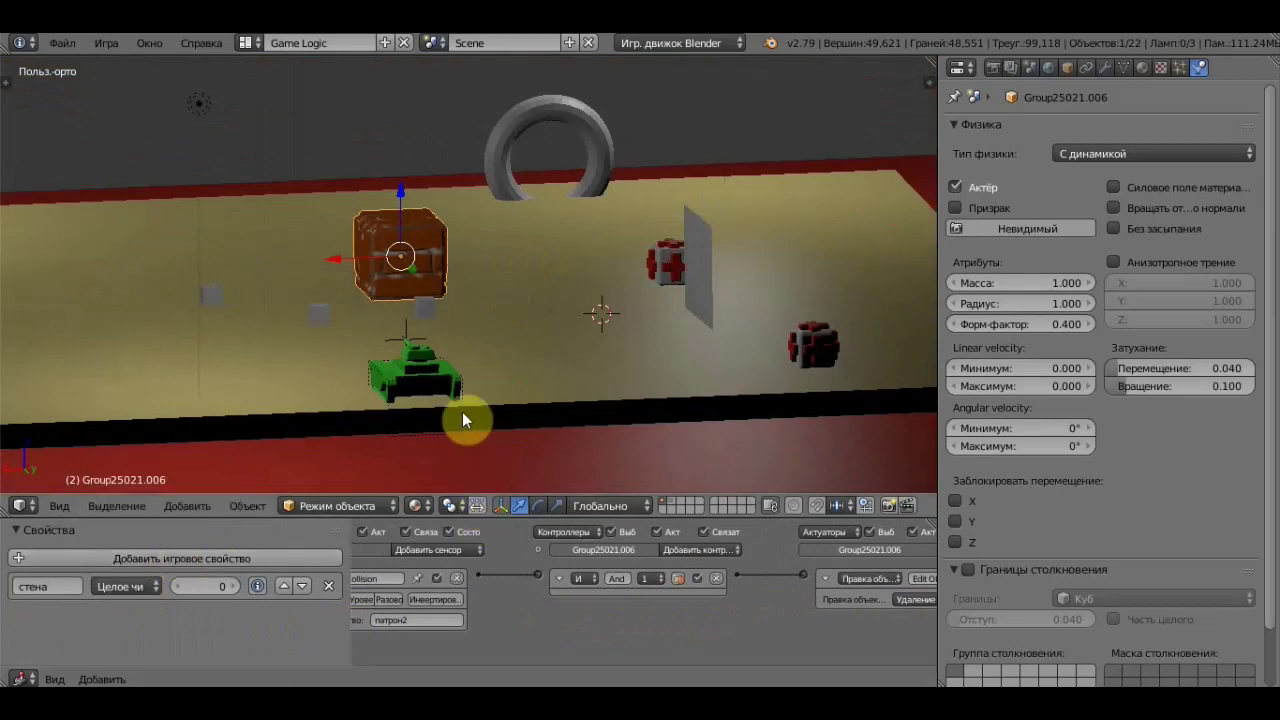
Duplicate the crate and place the copy to the left of the original.
scroll(462, 412, "up", 1)
scroll(462, 412, "up", 2)
scroll(460, 395, "down", 1)
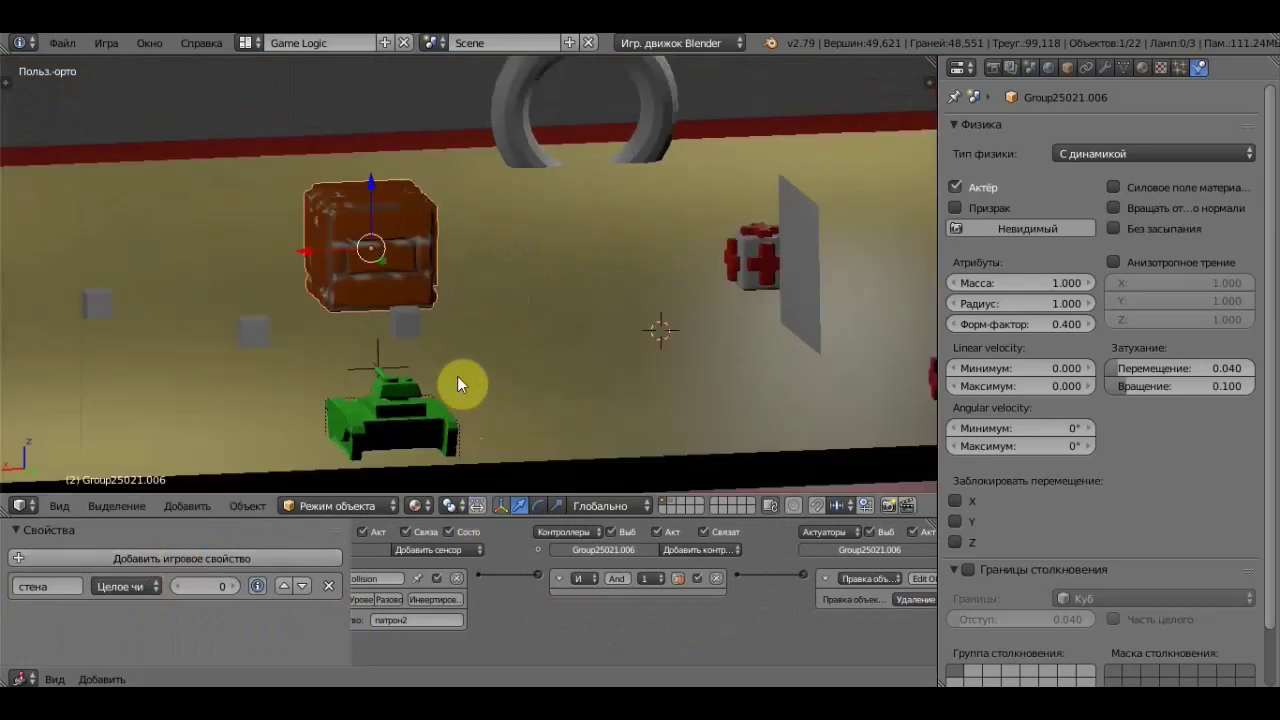
key("shift+d")
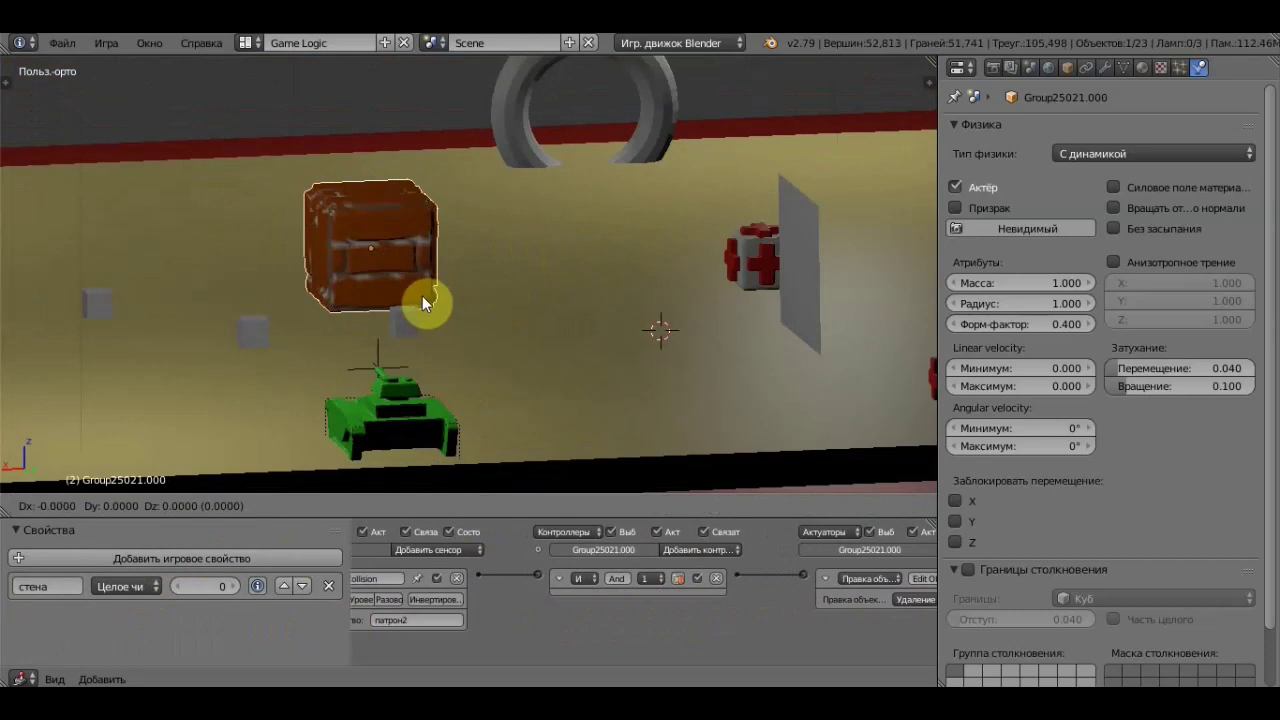
left_click(279, 306)
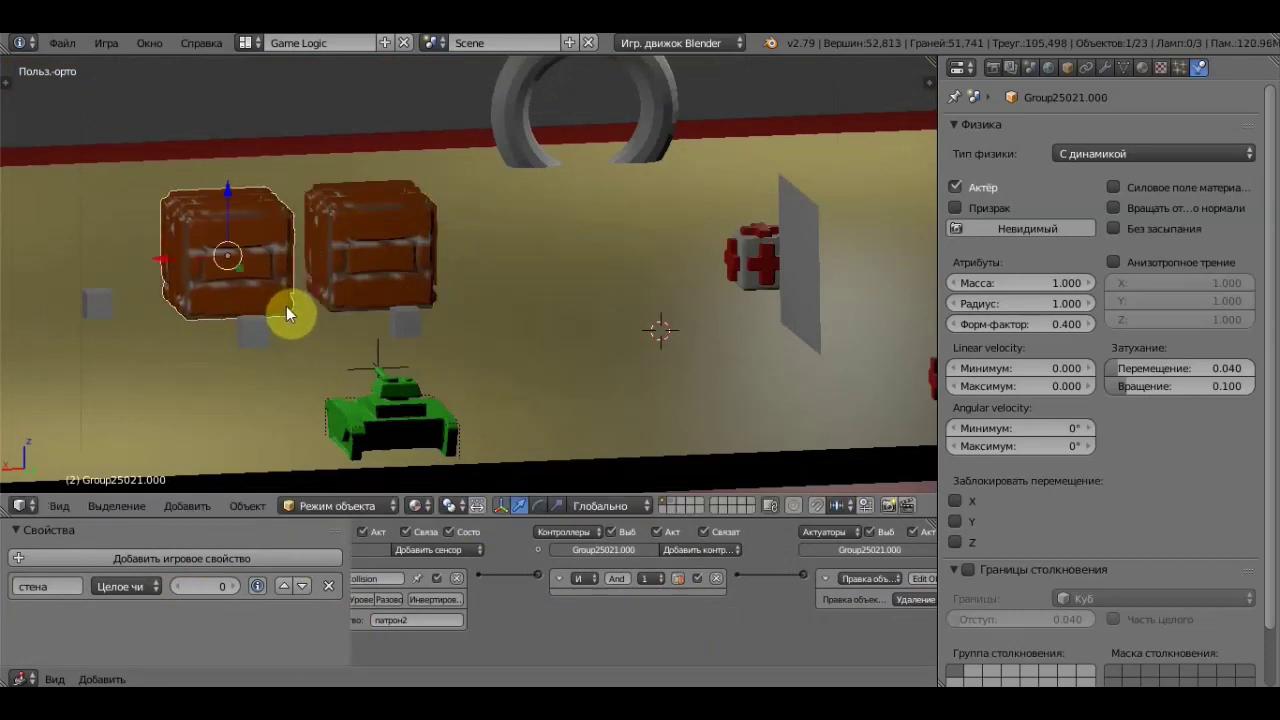
middle_click_drag(286, 306, 278, 307)
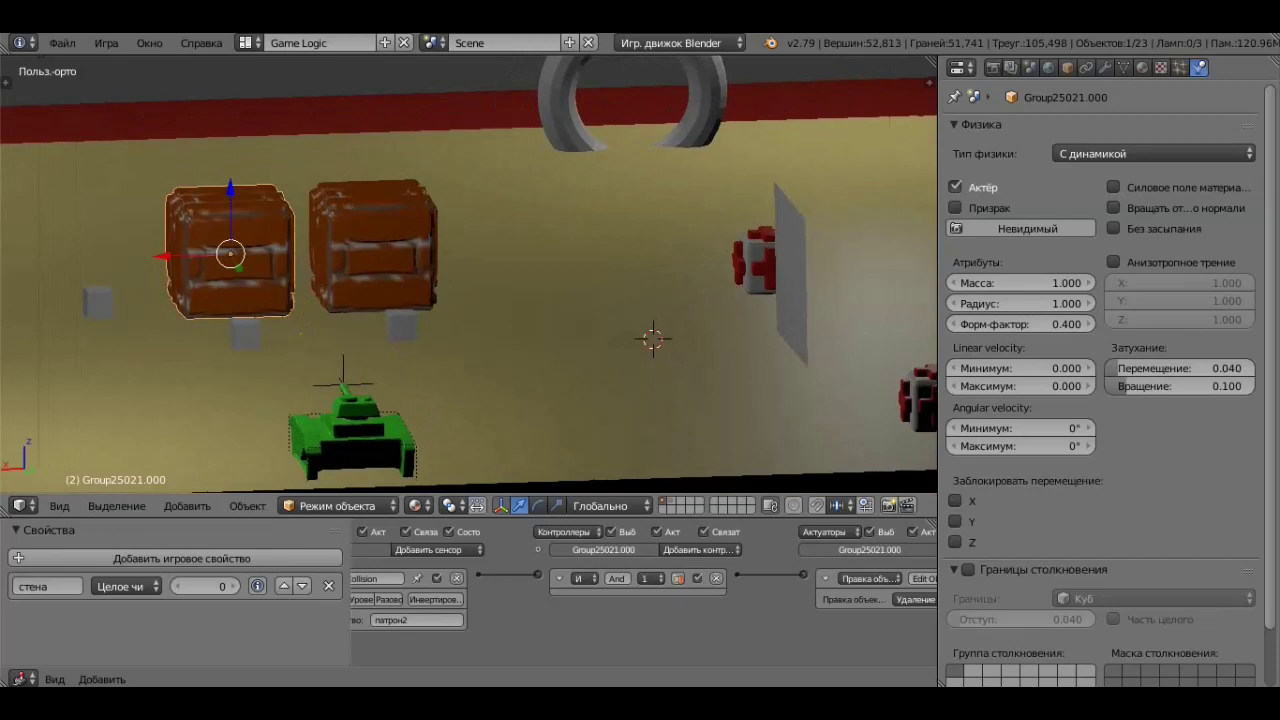
Play-test the game, driving the tank at the crates and firing two shells.
key("p")
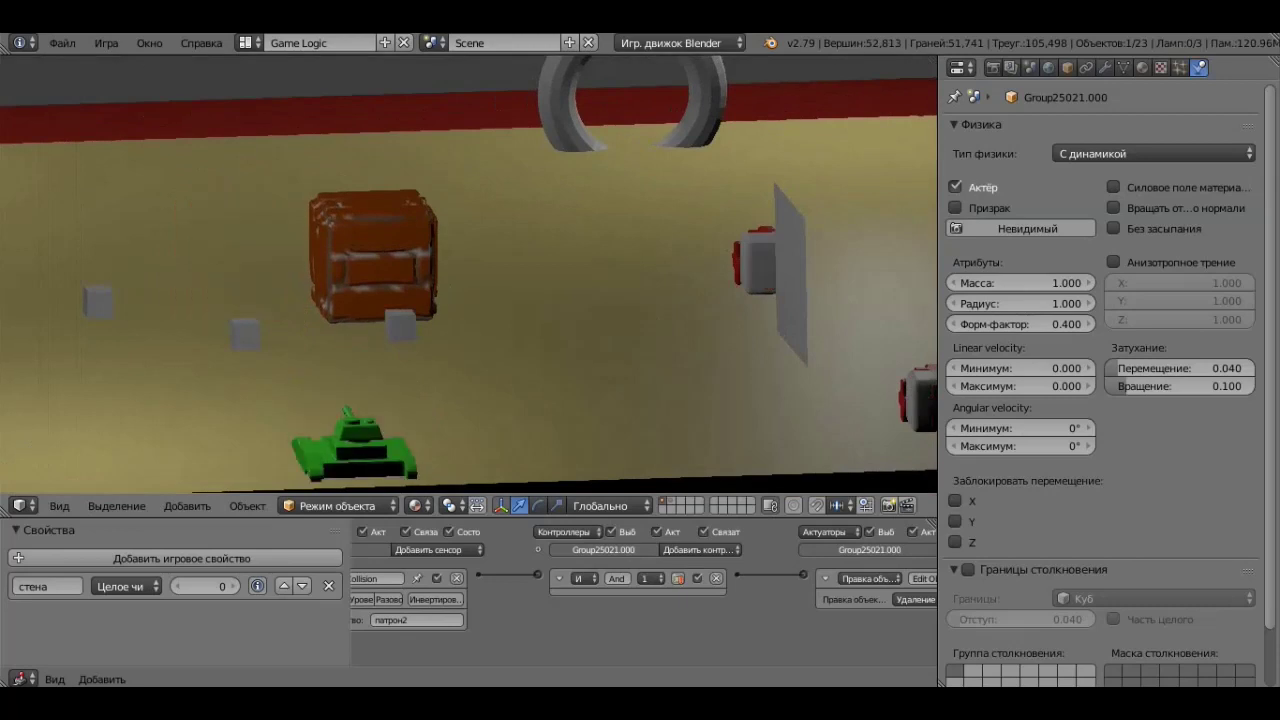
key("Up")
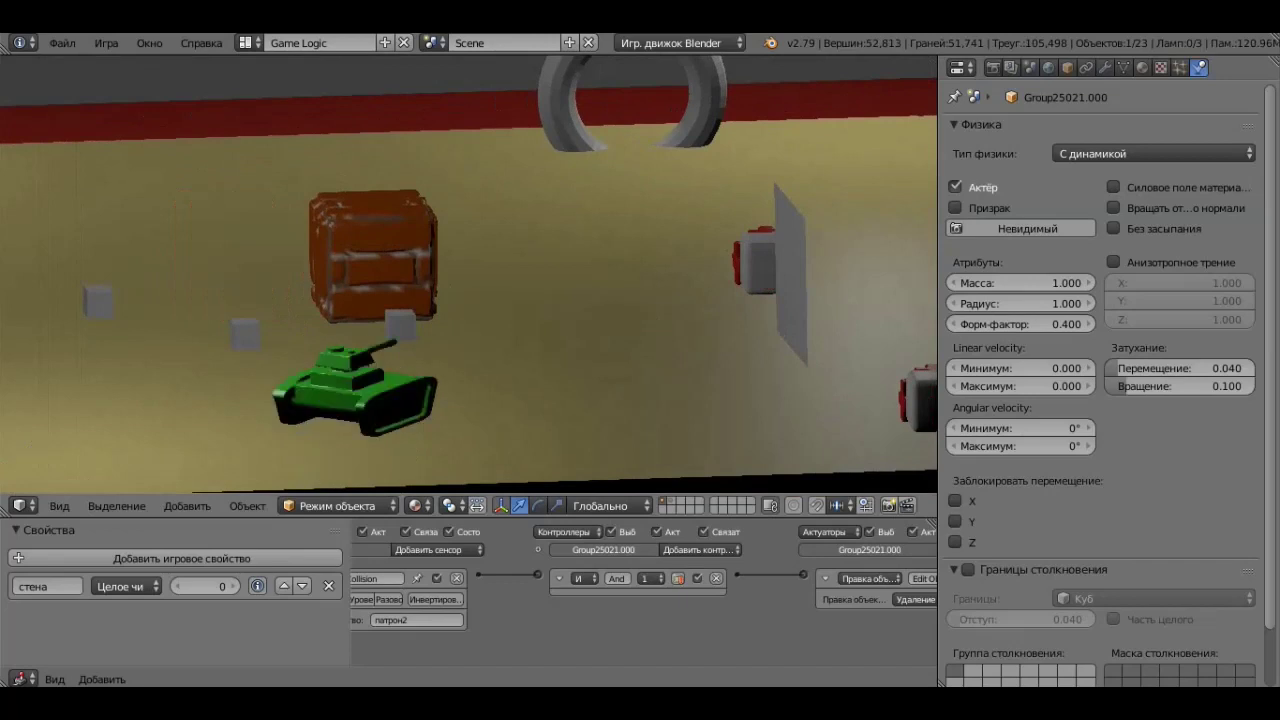
key("Down")
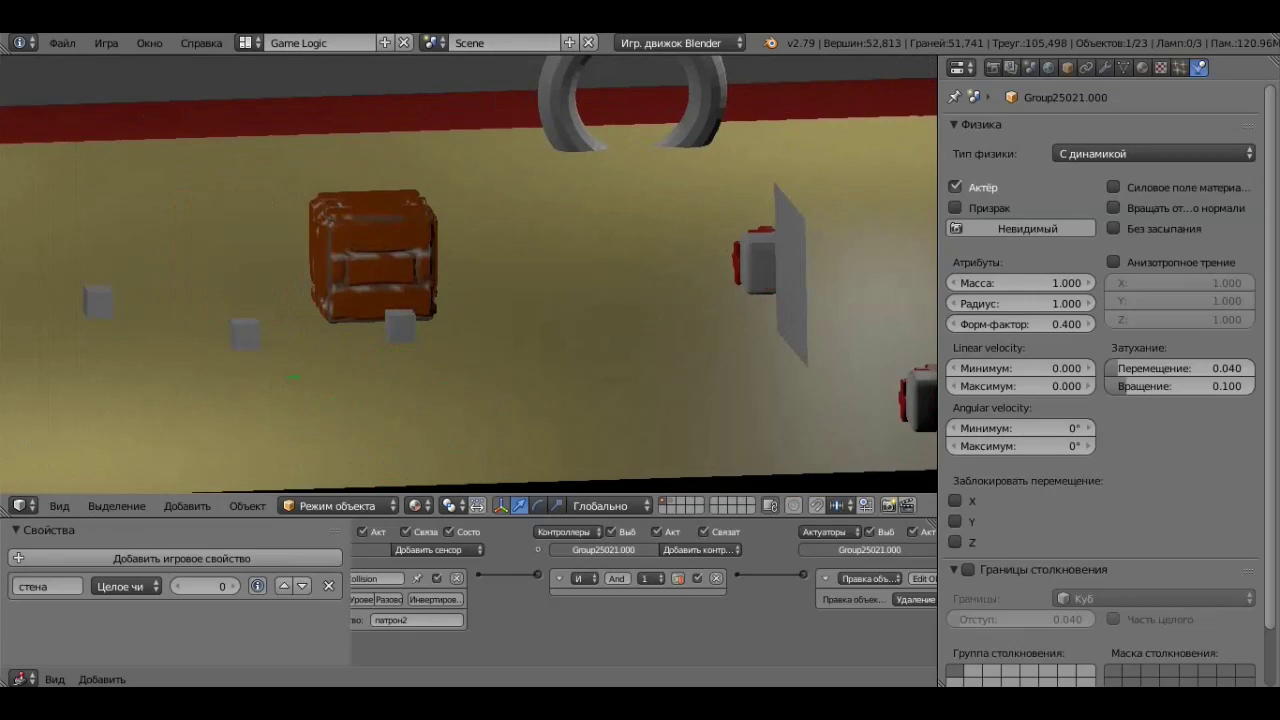
key("Up")
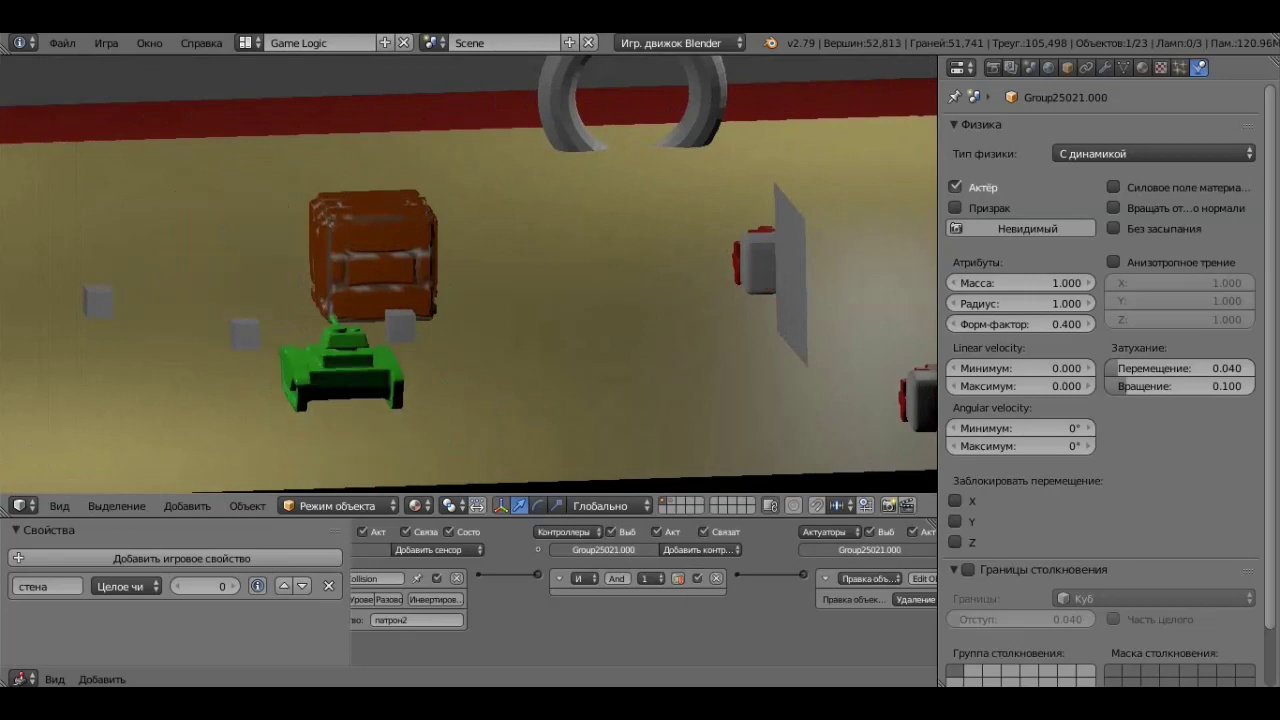
key("space")
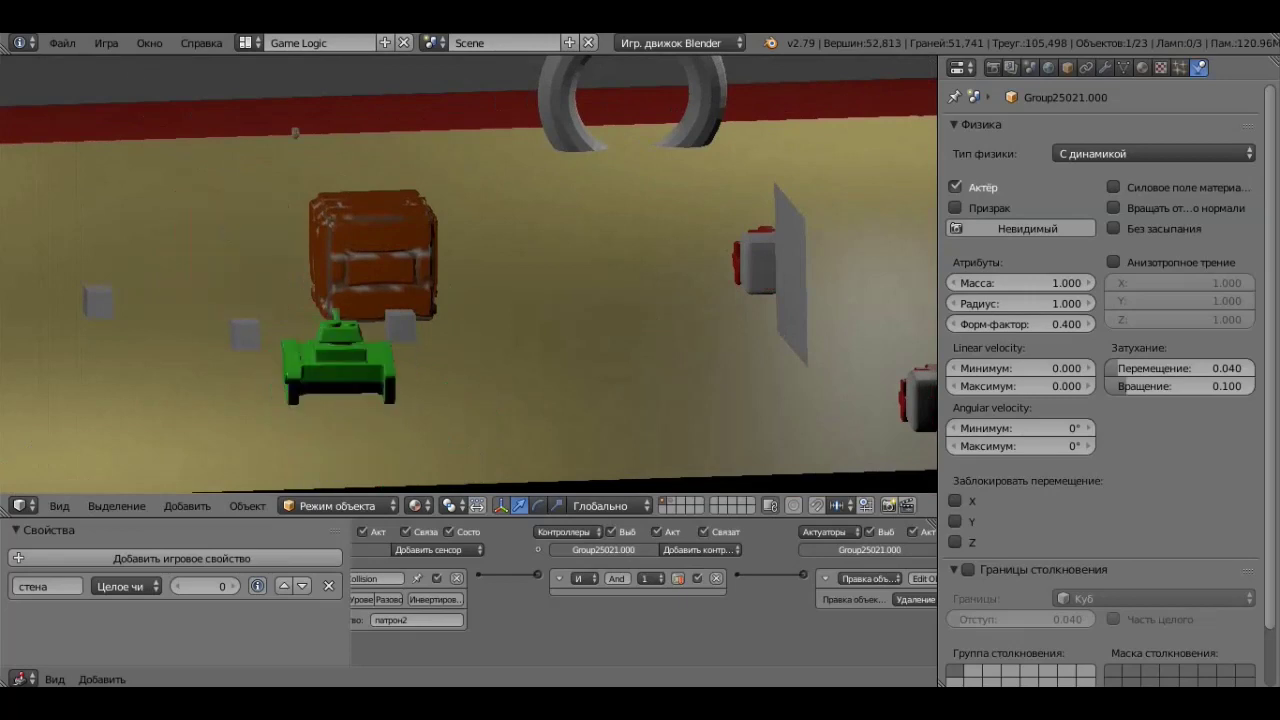
key("space")
key("Right")
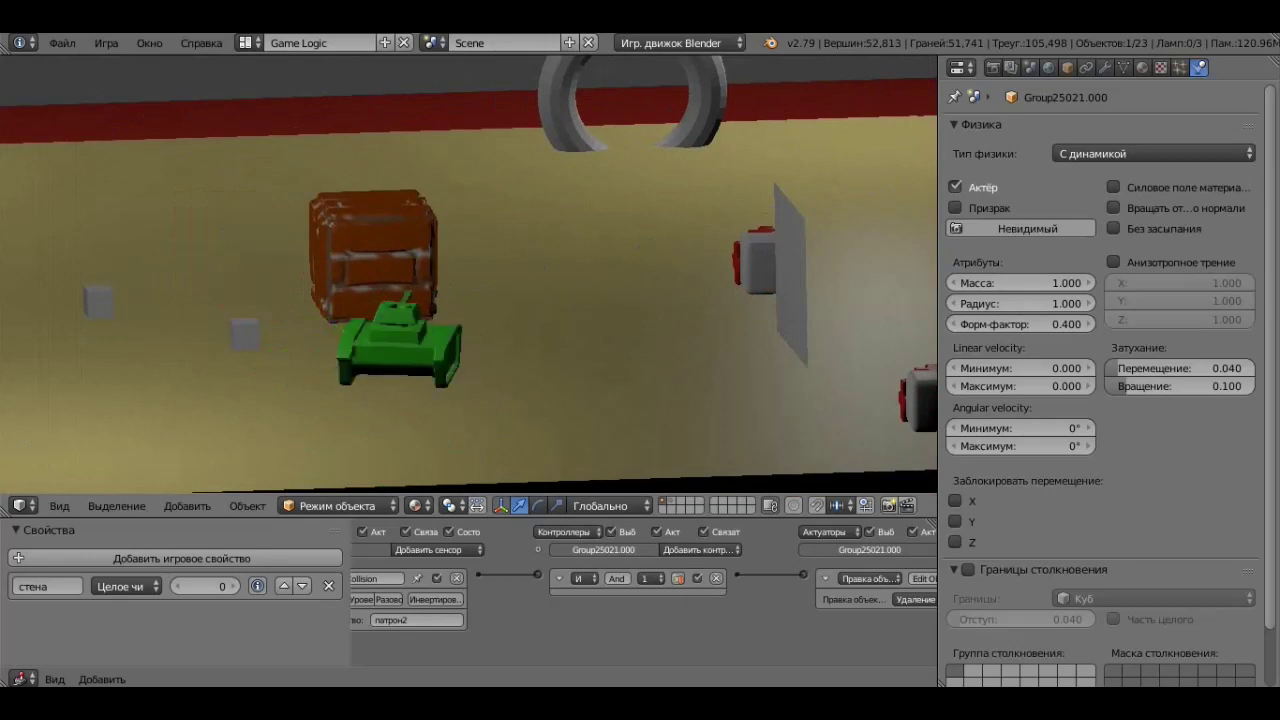
key("Up")
key("Left")
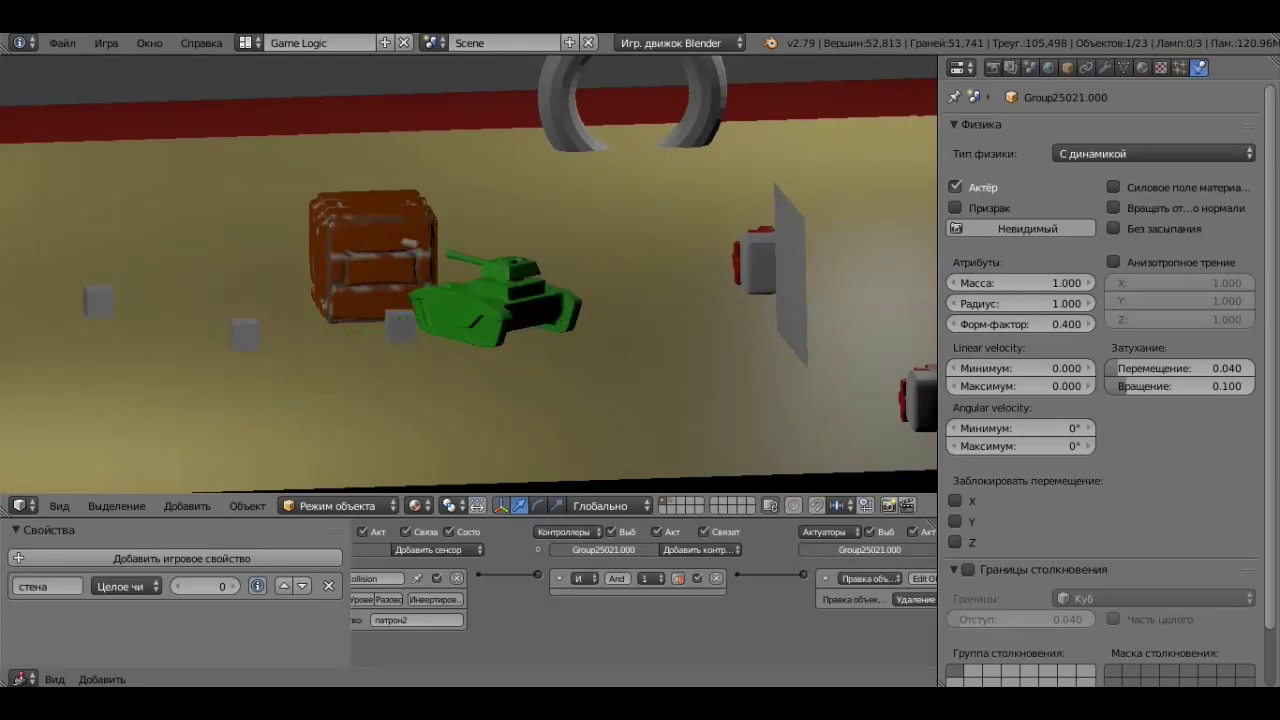
key("Down")
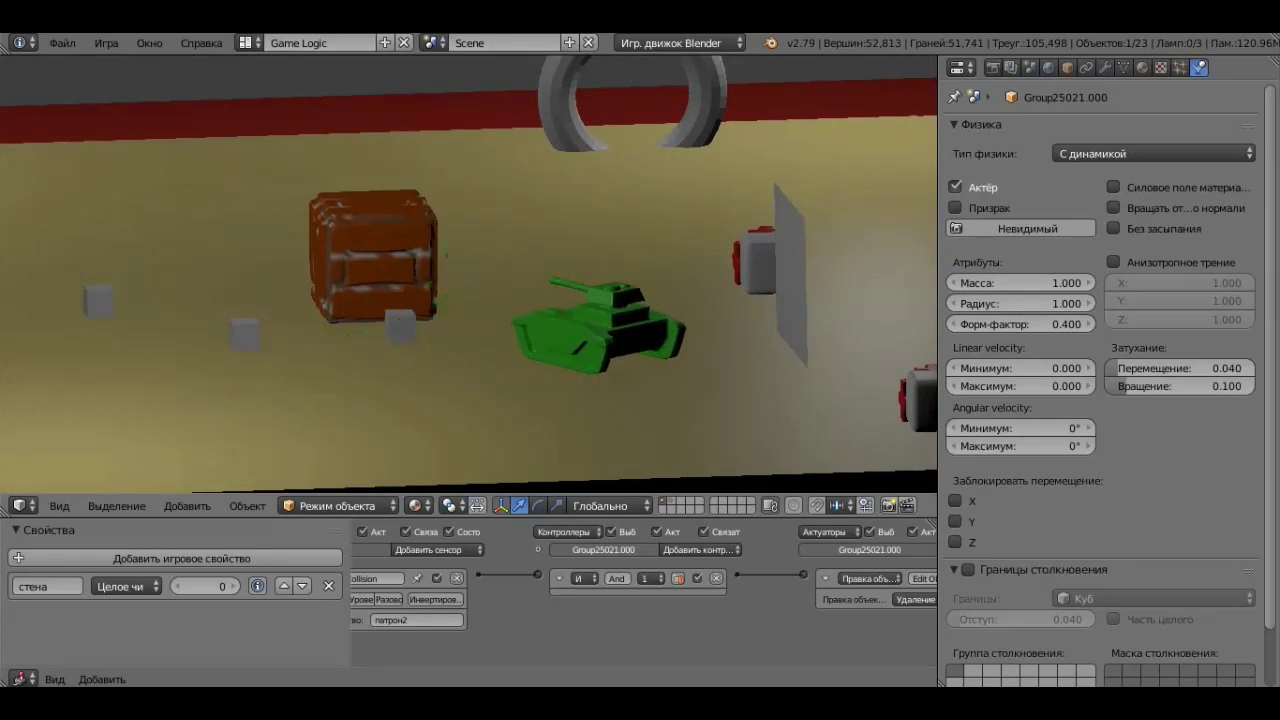
key("Escape")
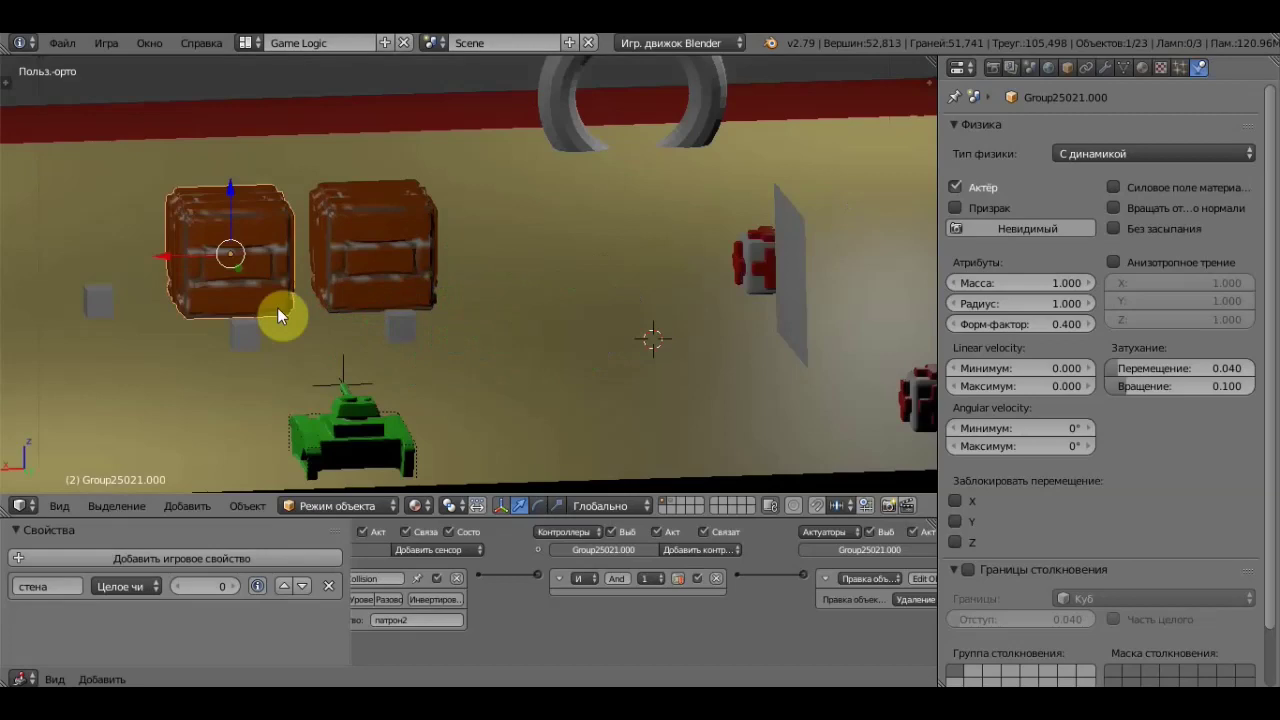
Delete the right-hand crate Group25021.006.
right_click(360, 251)
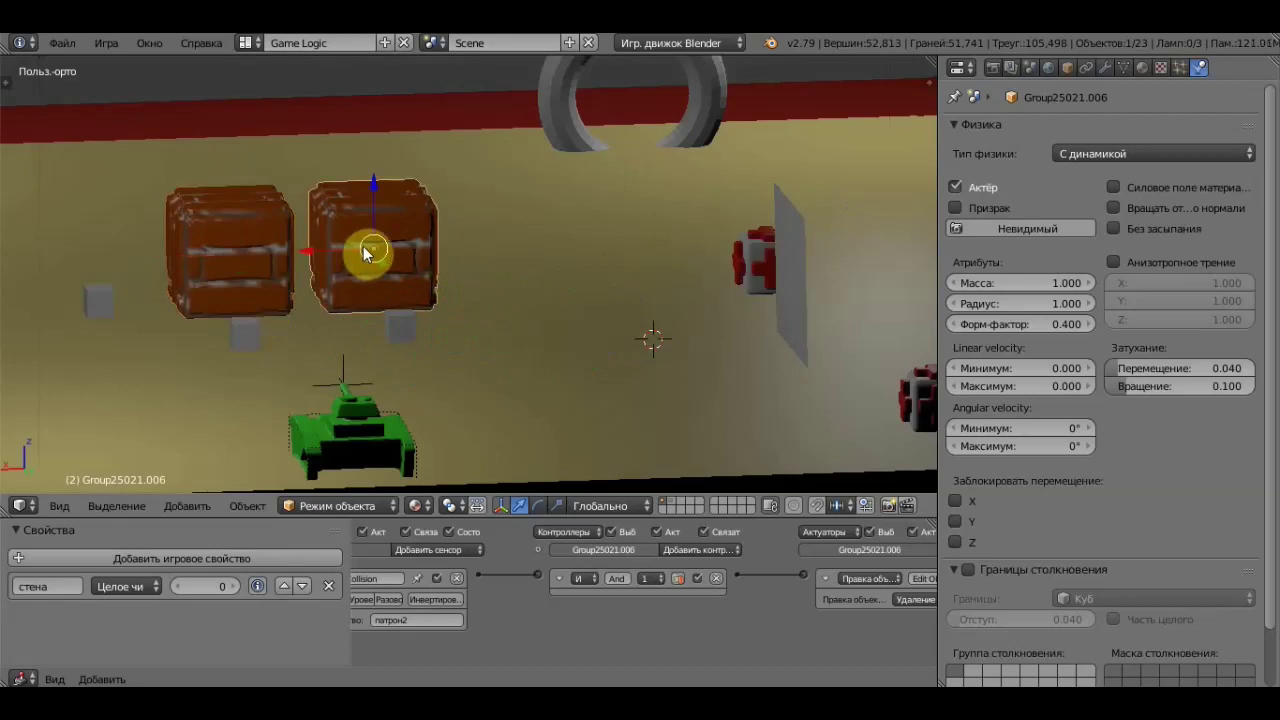
key("x")
left_click(364, 250)
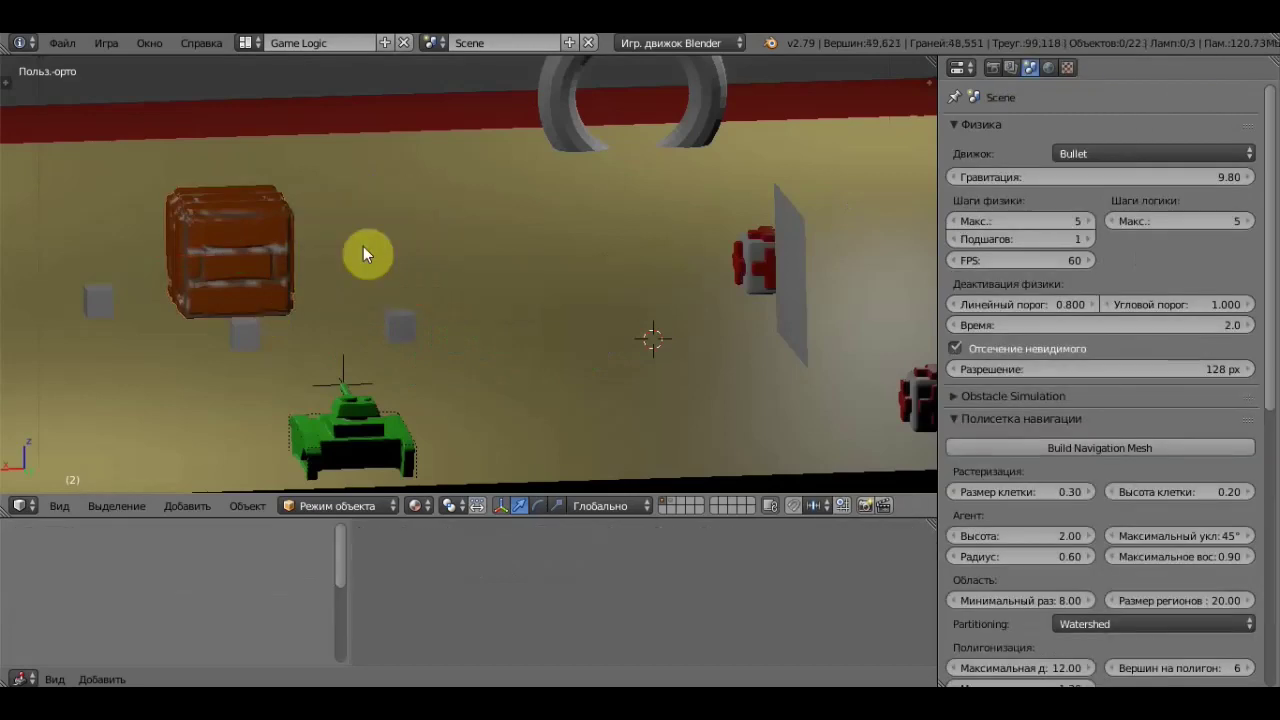
Duplicate the crate twice into a row of three, then run and stop a game test.
right_click(252, 263)
scroll(280, 262, "down", 2)
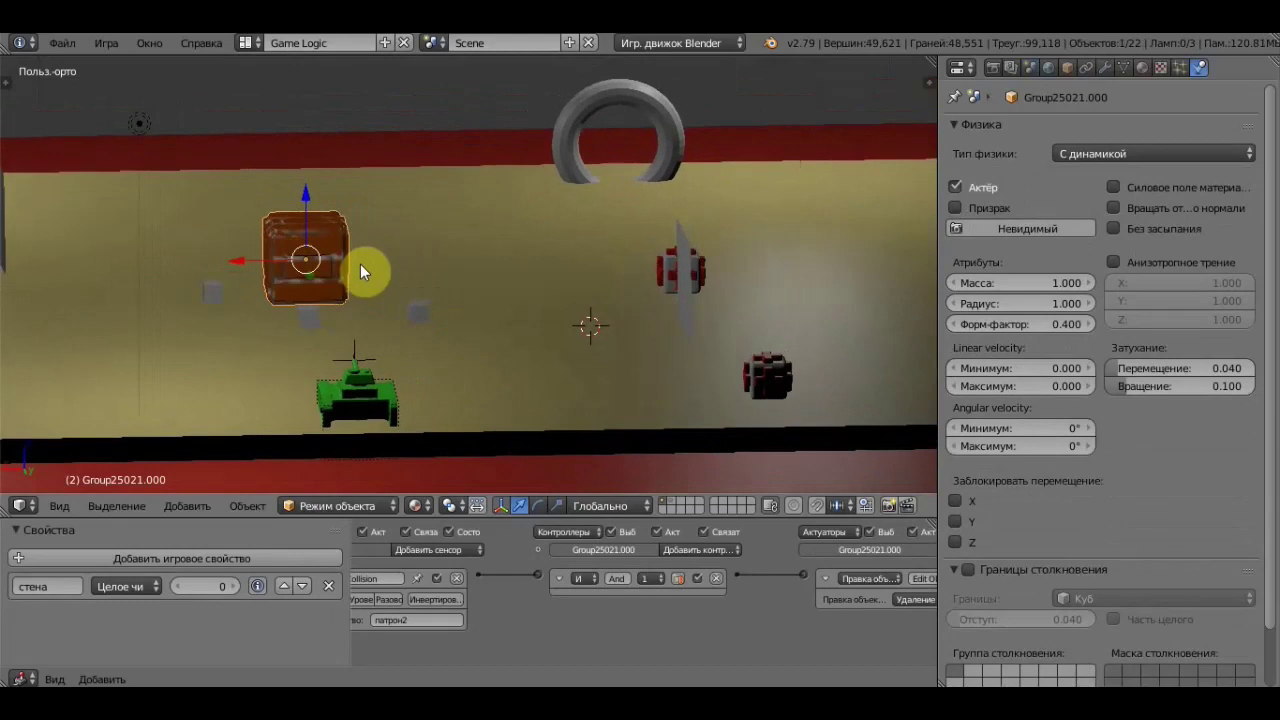
key("shift+d")
left_click(457, 262)
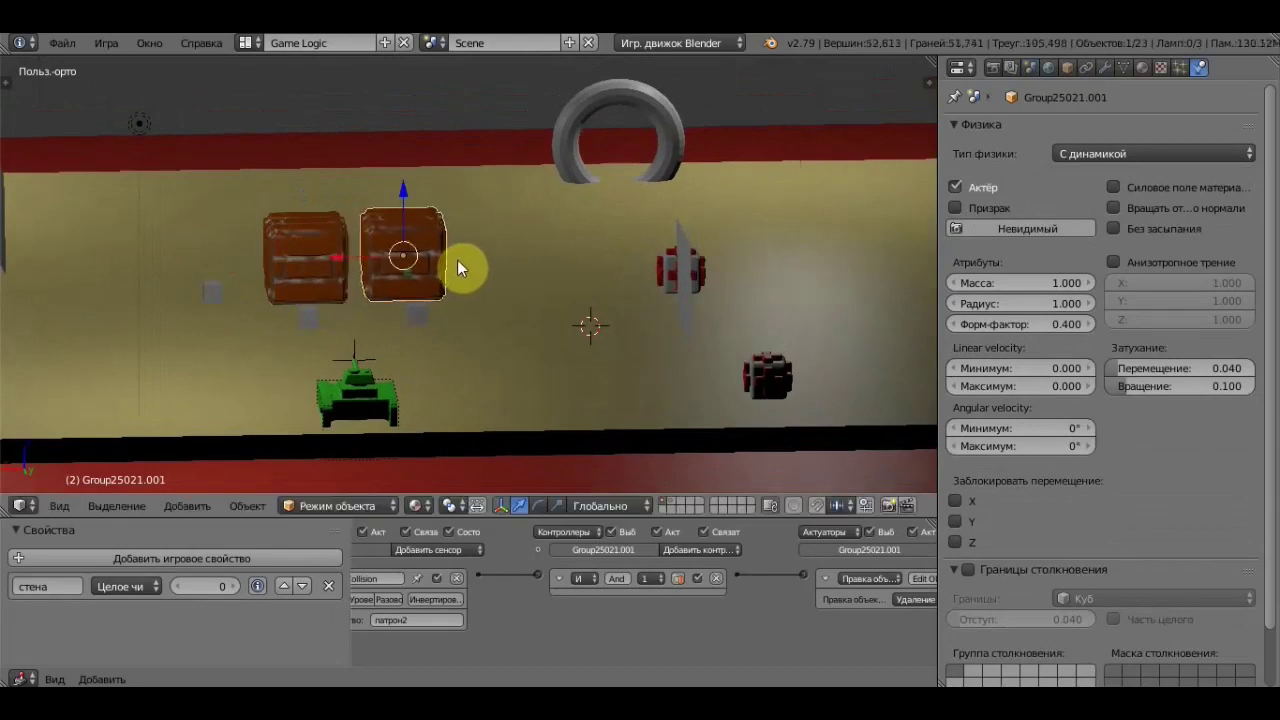
key("shift+d")
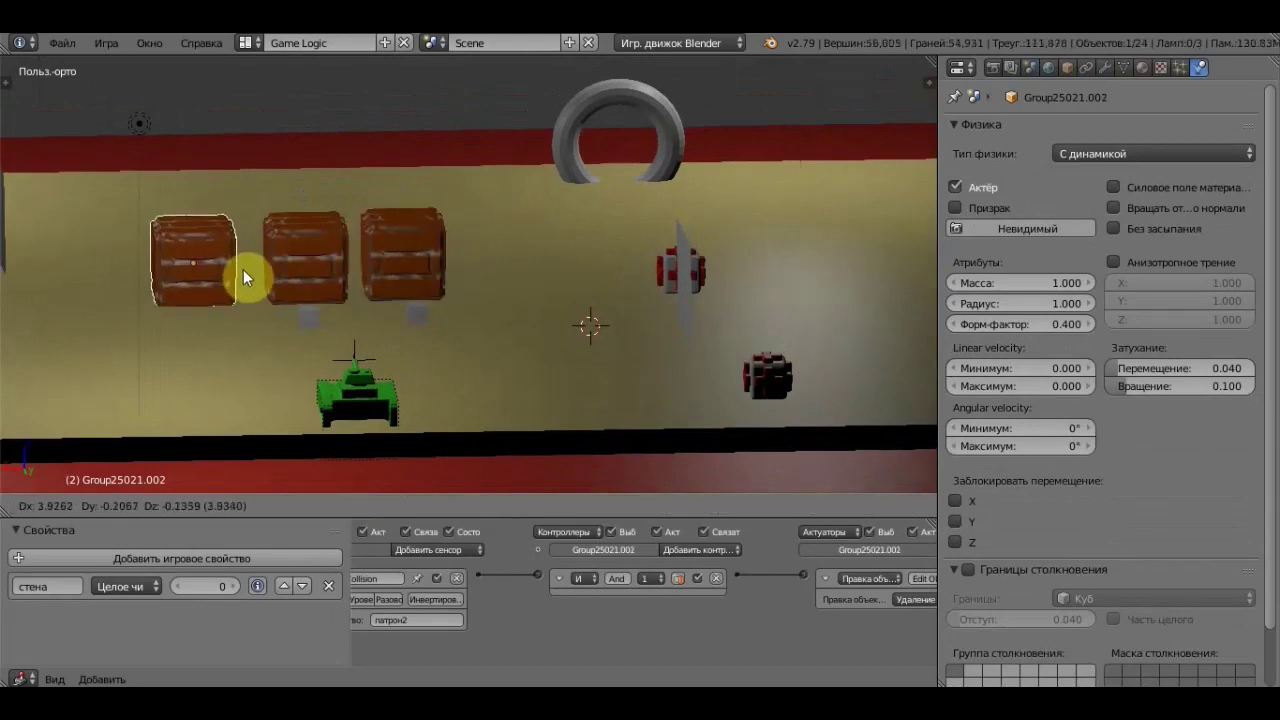
left_click(255, 269)
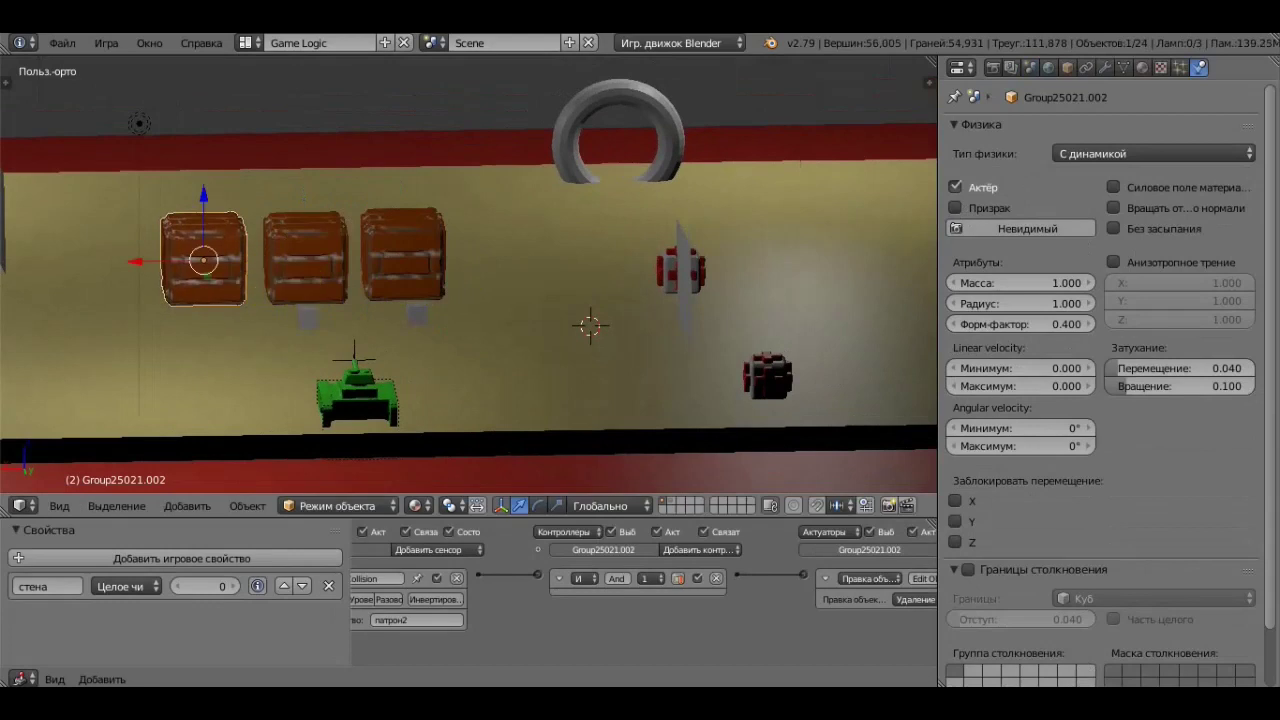
key("p")
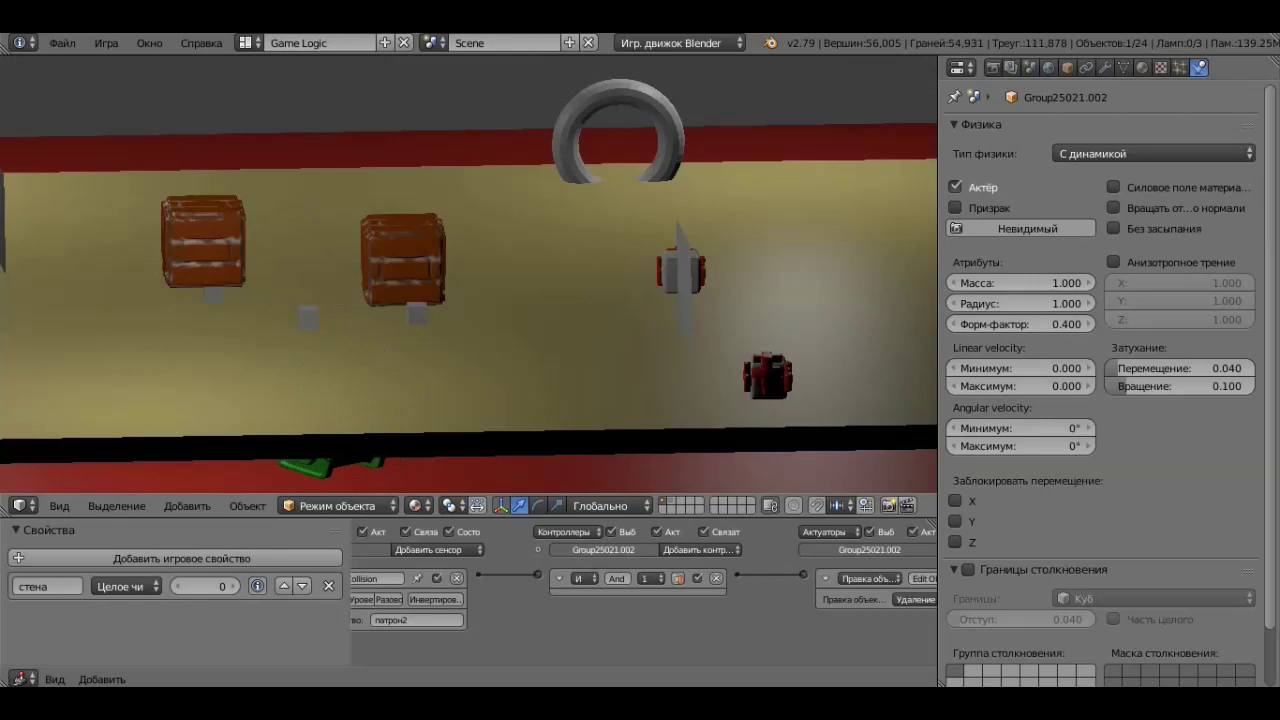
key("Escape")
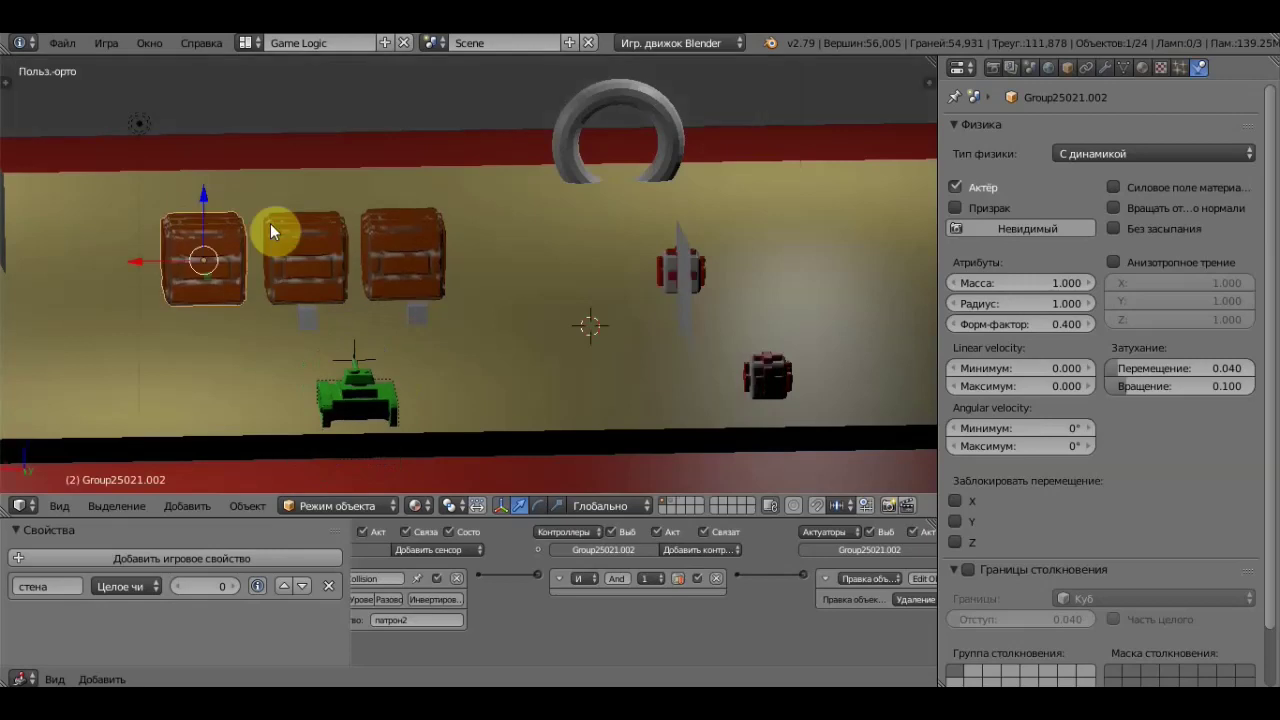
Set the tank's Physics Type to Персонаж (Character) and start a game test.
right_click(370, 388)
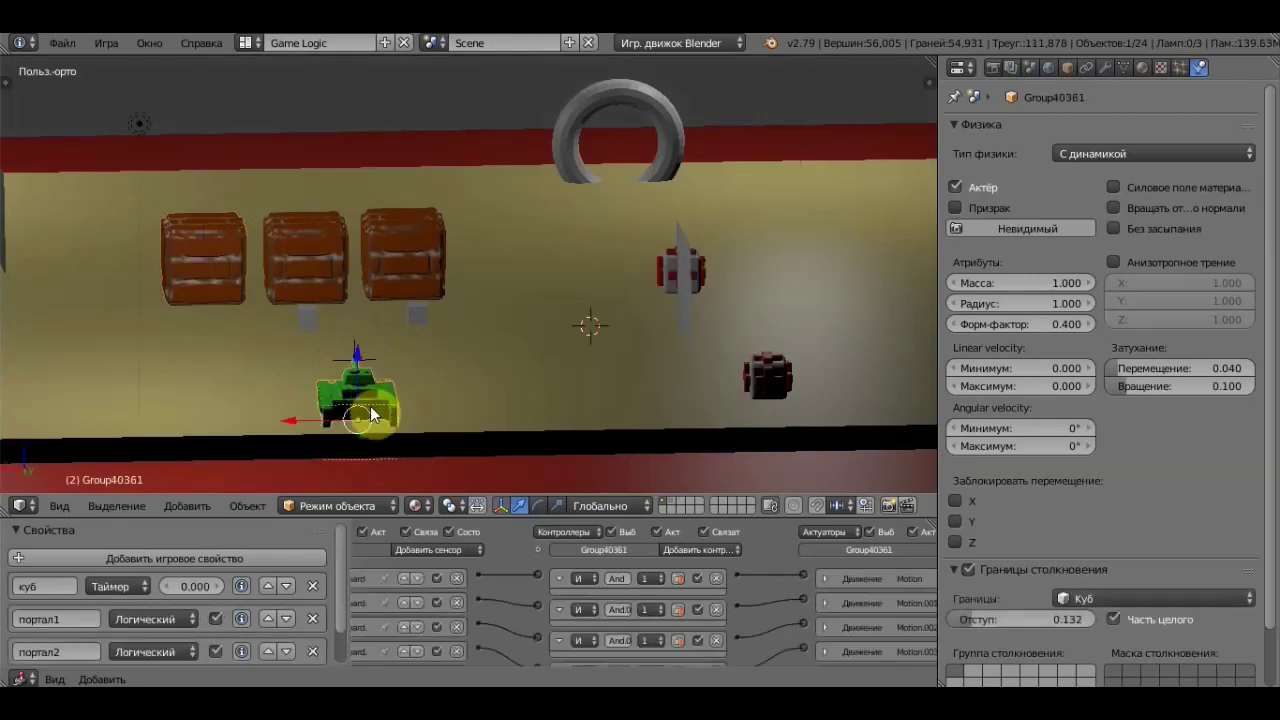
left_click(1155, 152)
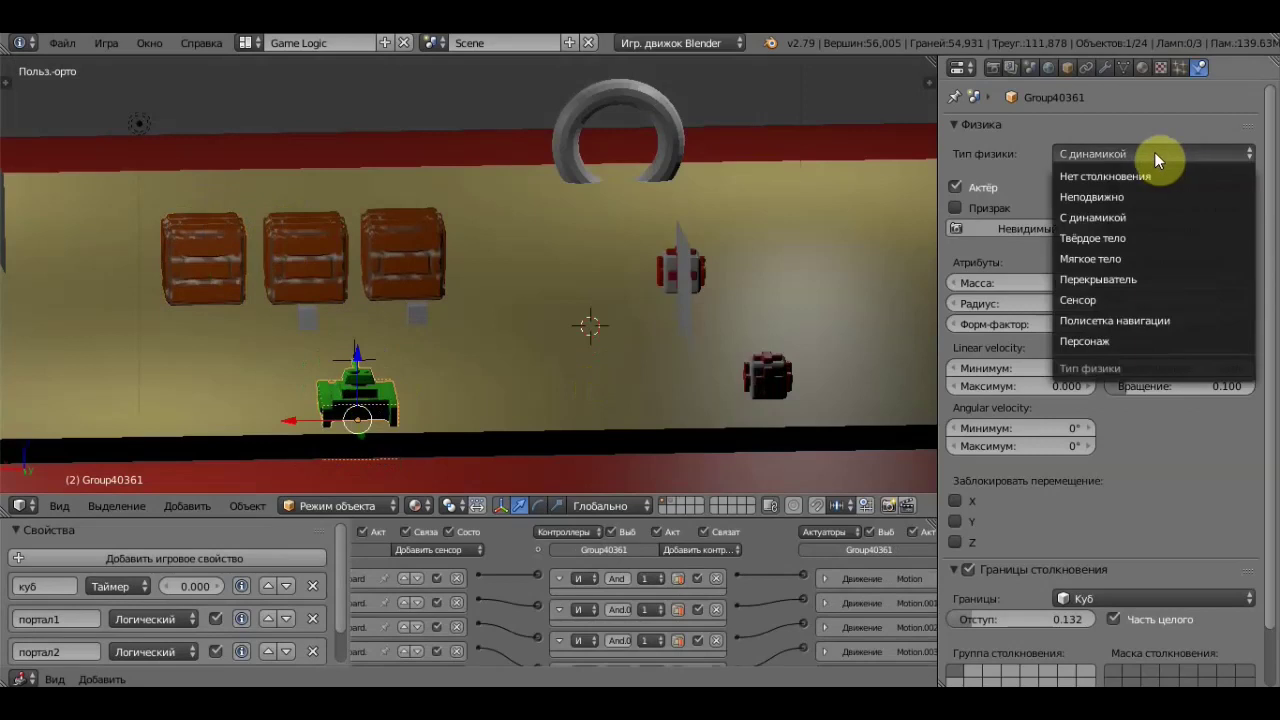
left_click(1118, 340)
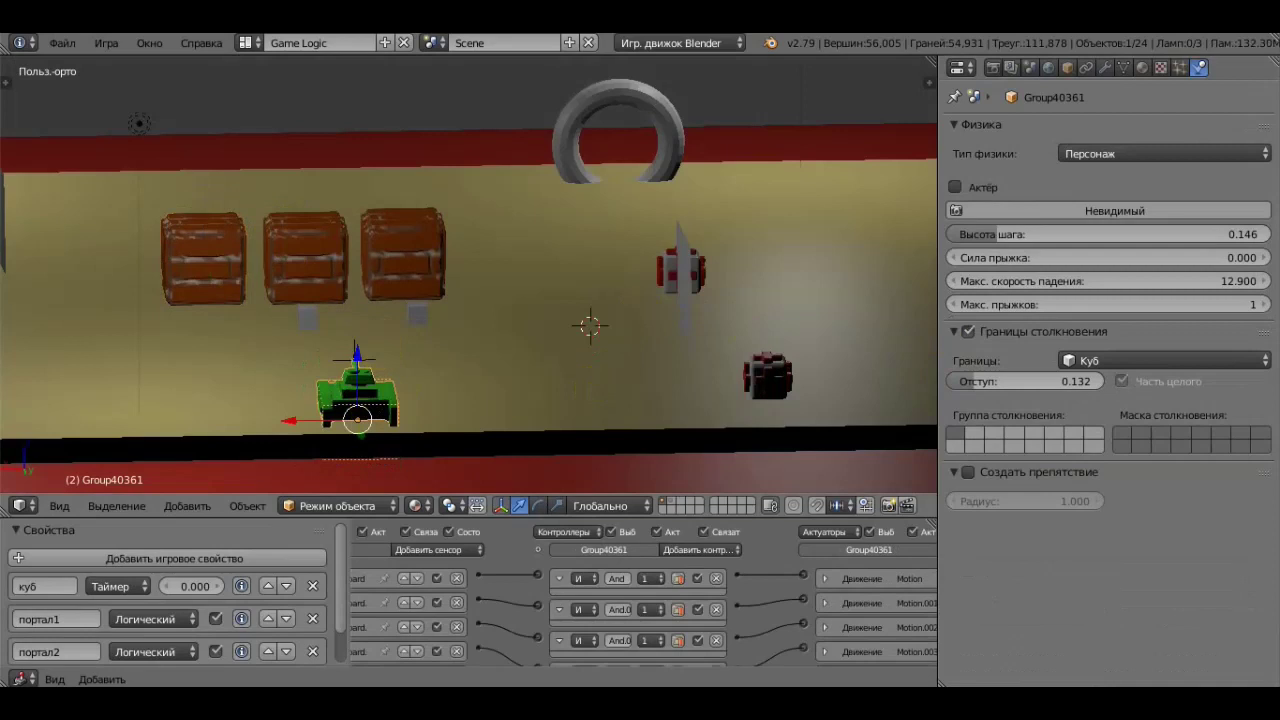
key("p")
left_click(331, 267)
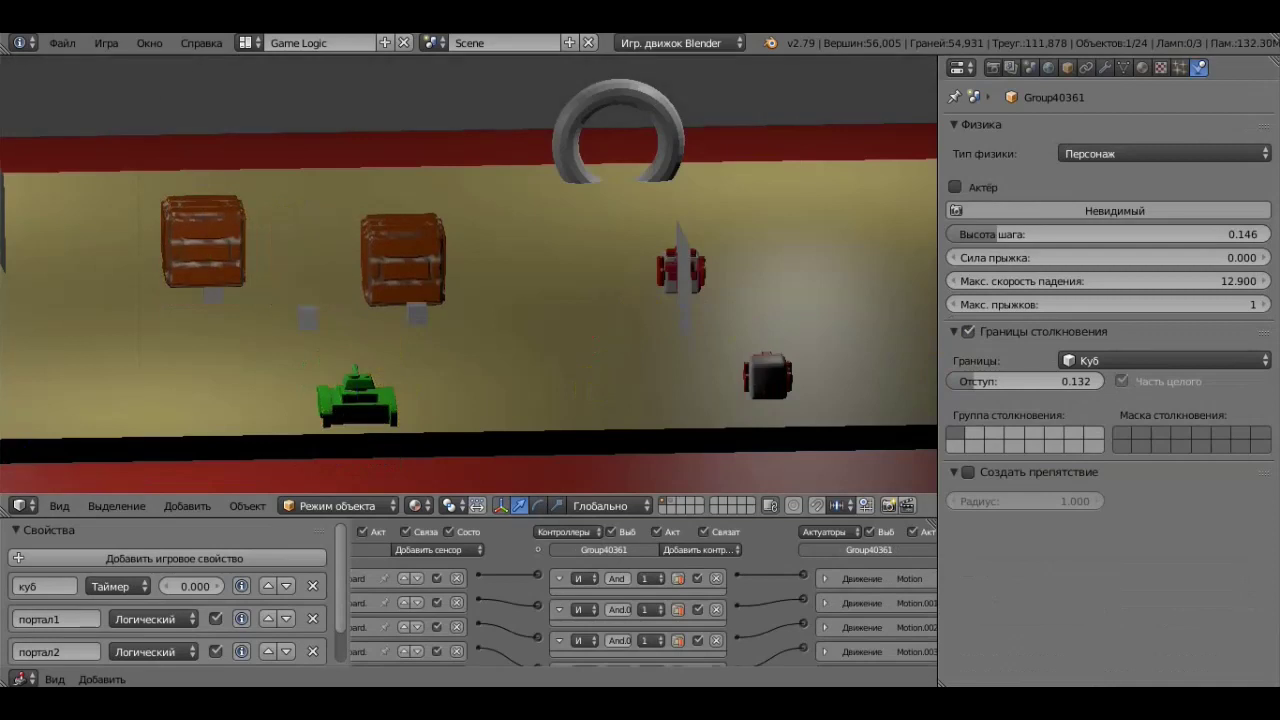
Drive the Character-physics tank around the arena with the arrow keys, past the red box.
key("Up")
key("Right")
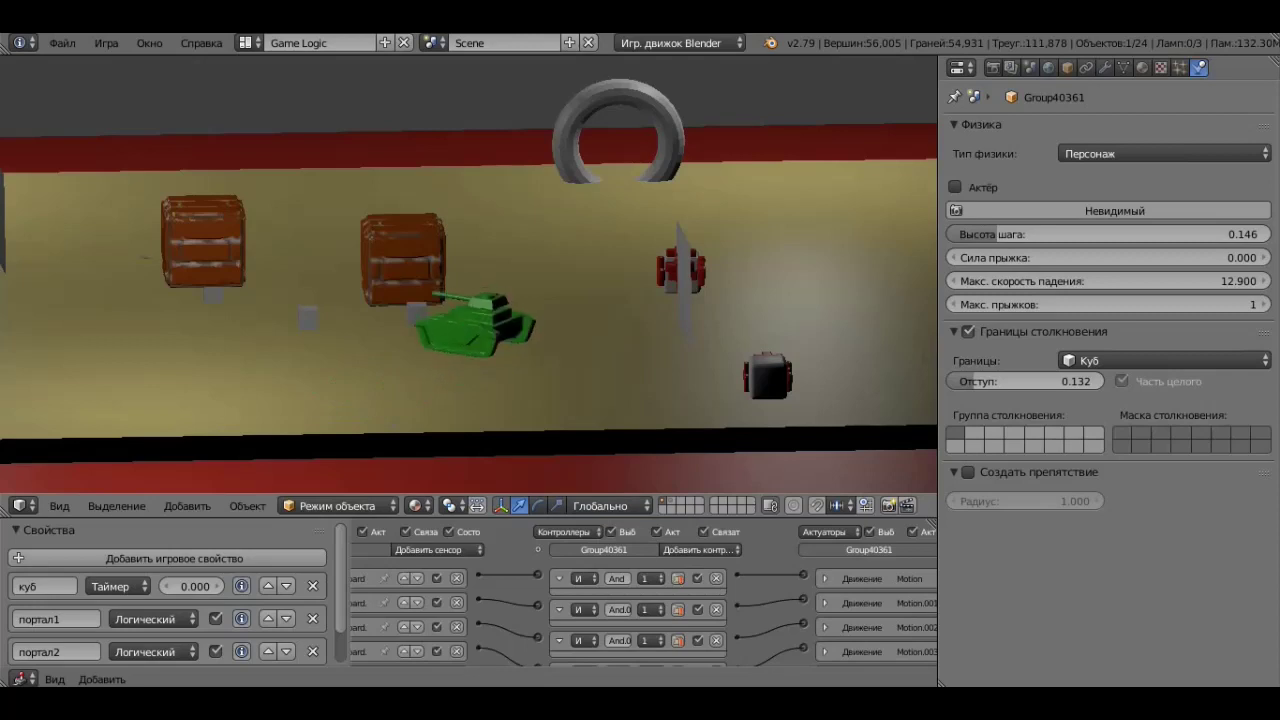
key("Right")
key("Up")
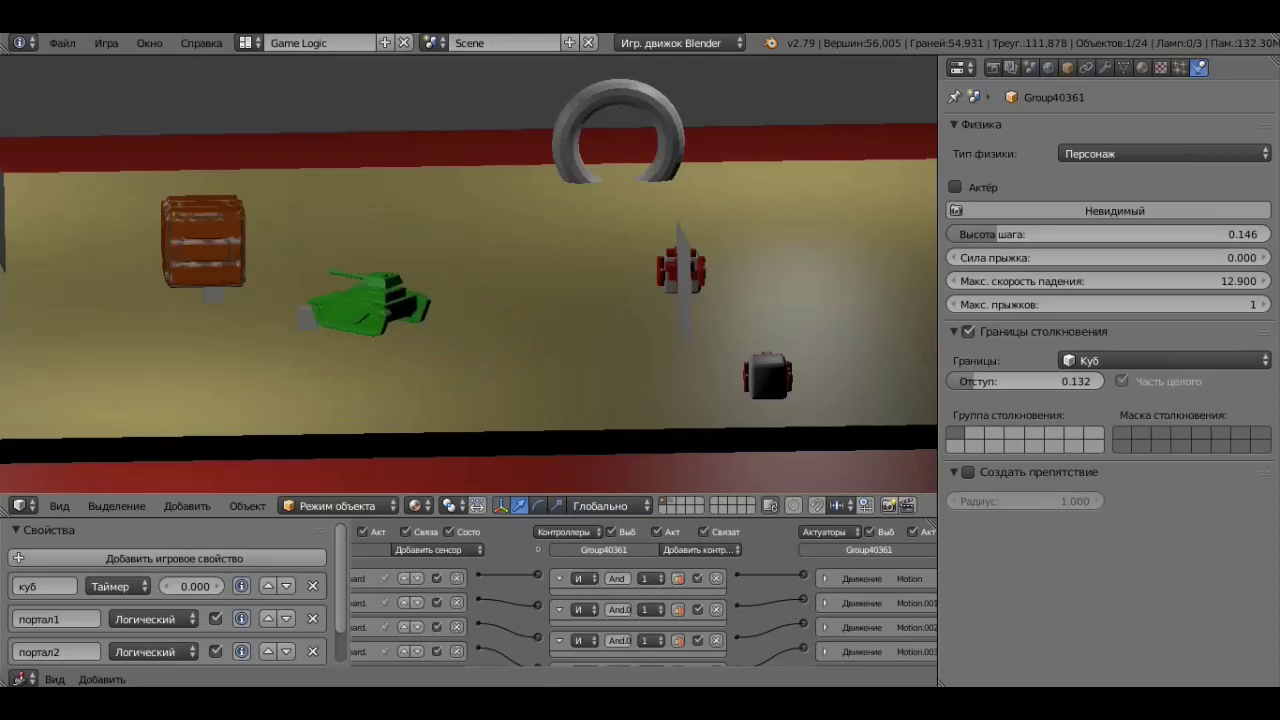
key("Right")
key("Up")
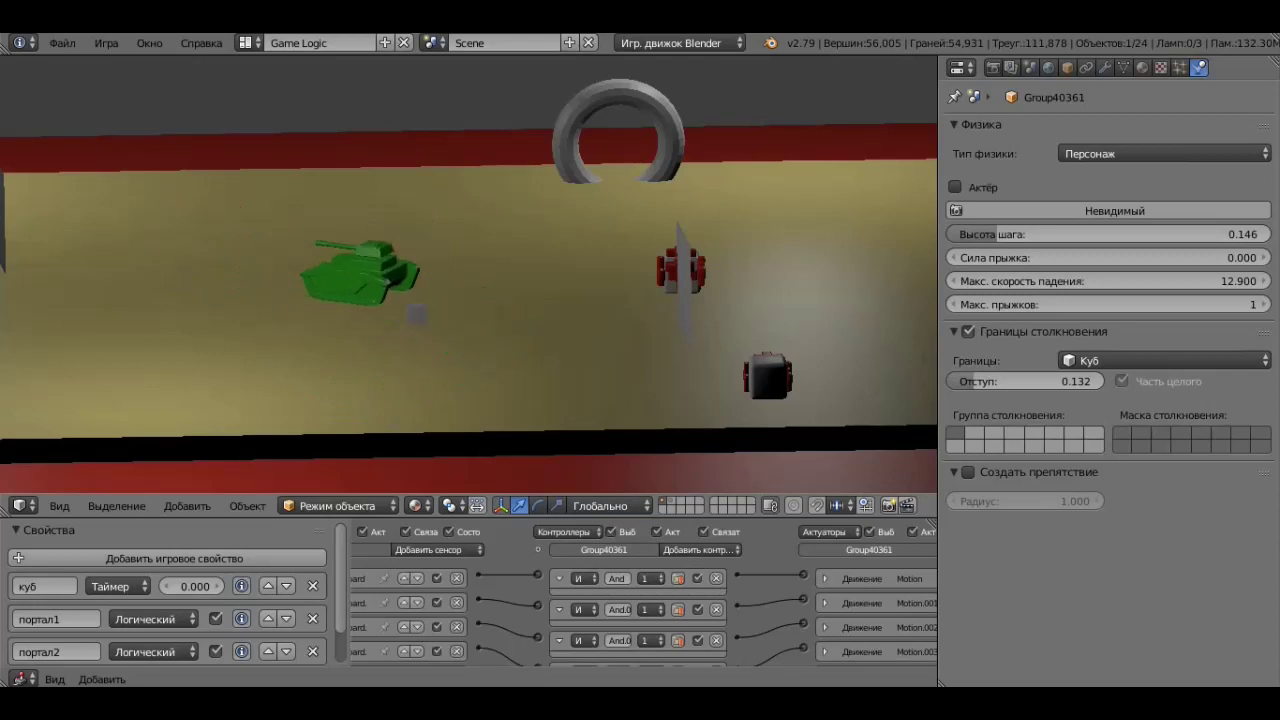
key("Up")
key("Up")
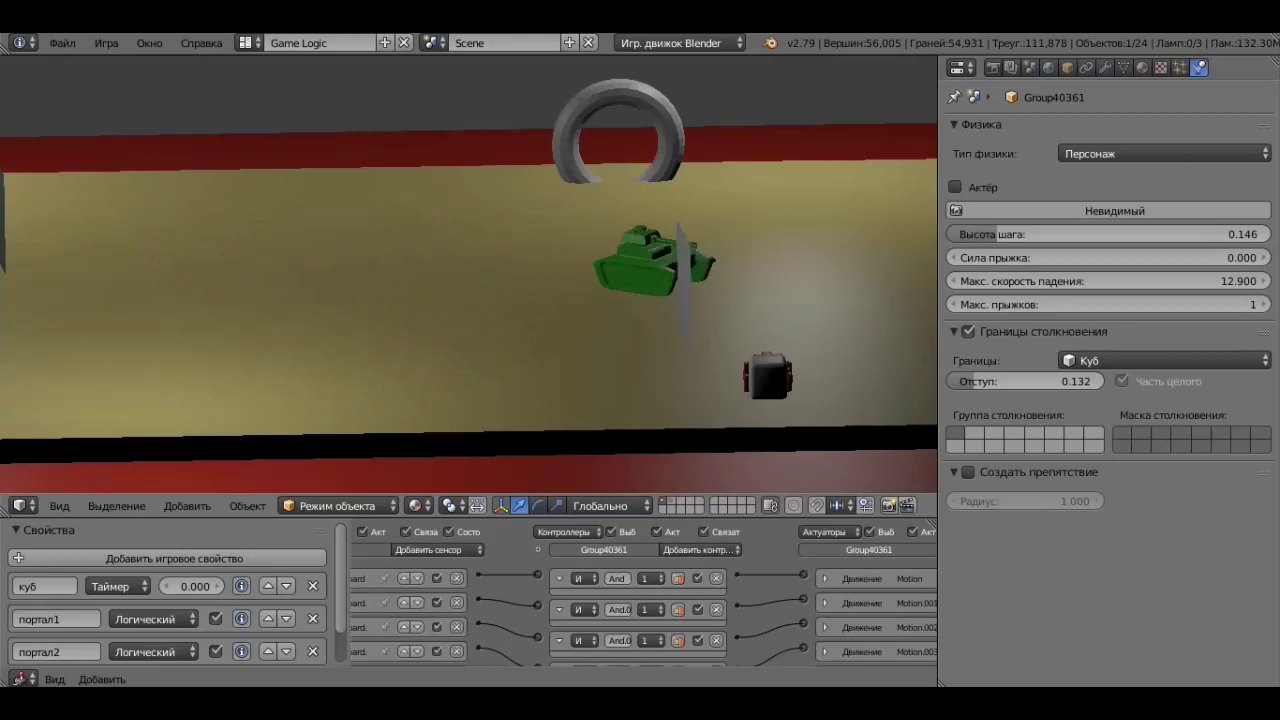
key("Left")
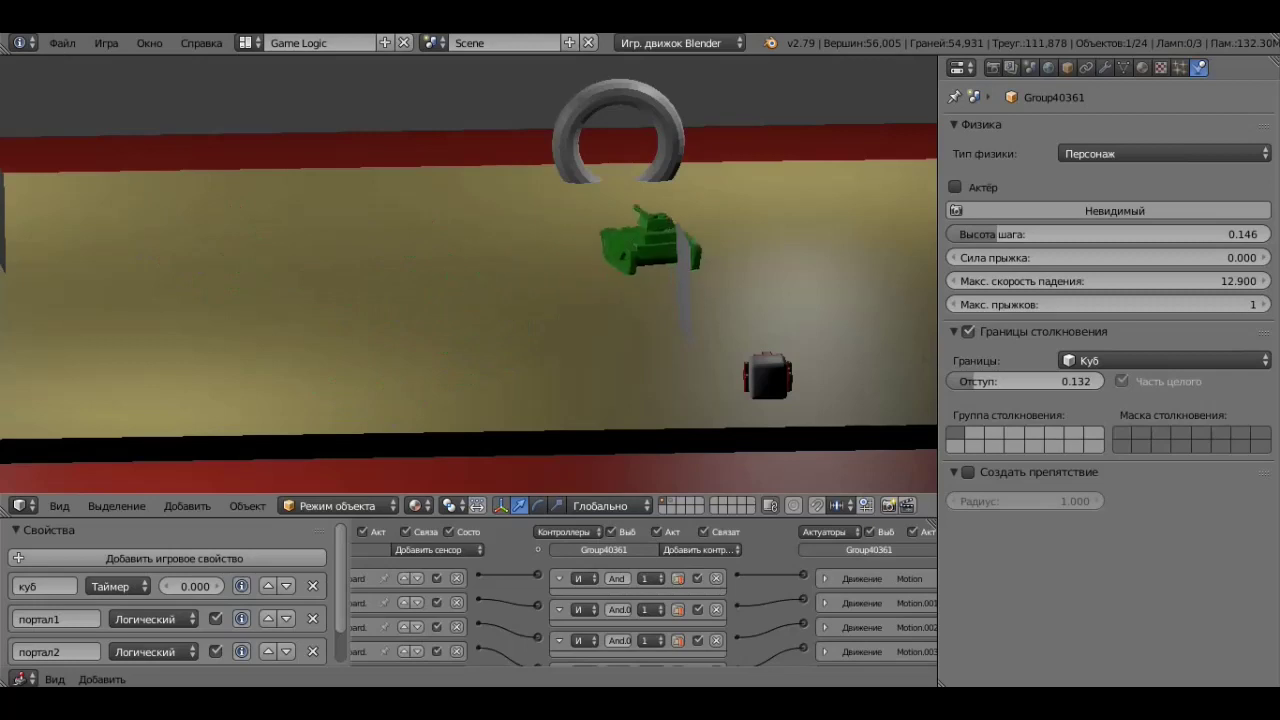
key("Up")
key("Escape")
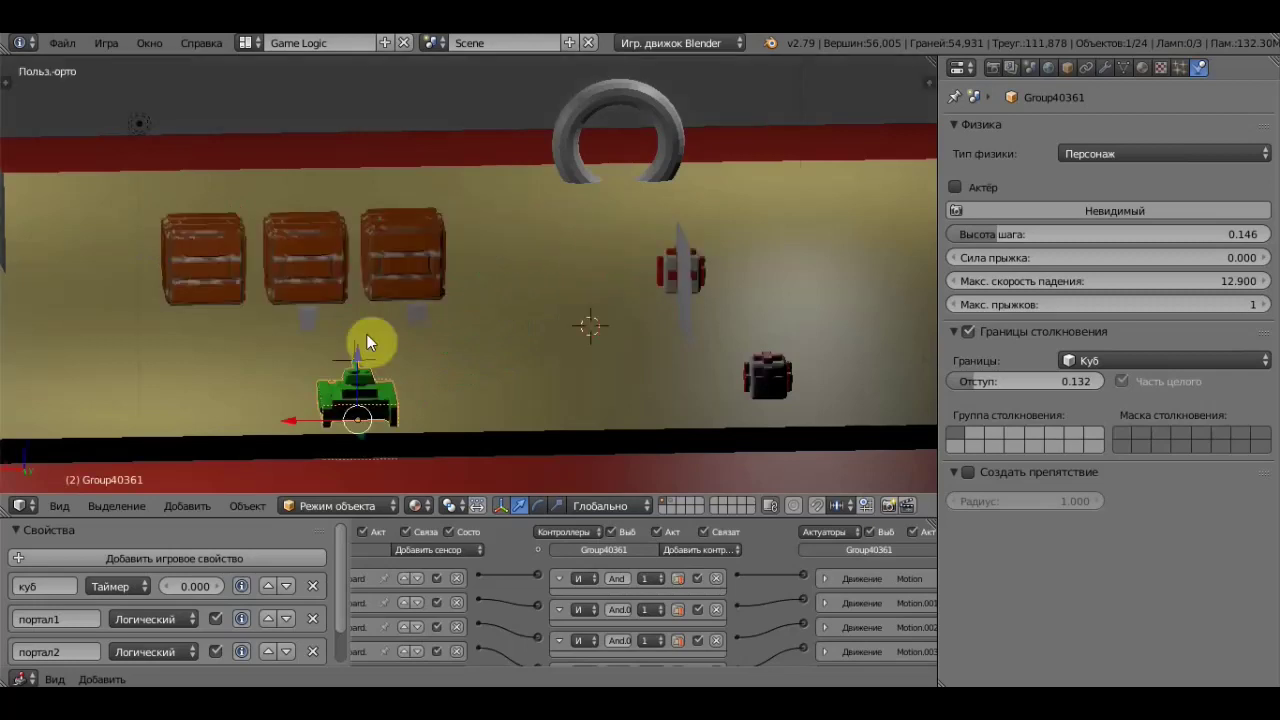
mouse_move(366, 333)
middle_mouse_down()
mouse_move(405, 311)
mouse_move(490, 385)
mouse_move(478, 378)
middle_mouse_up()
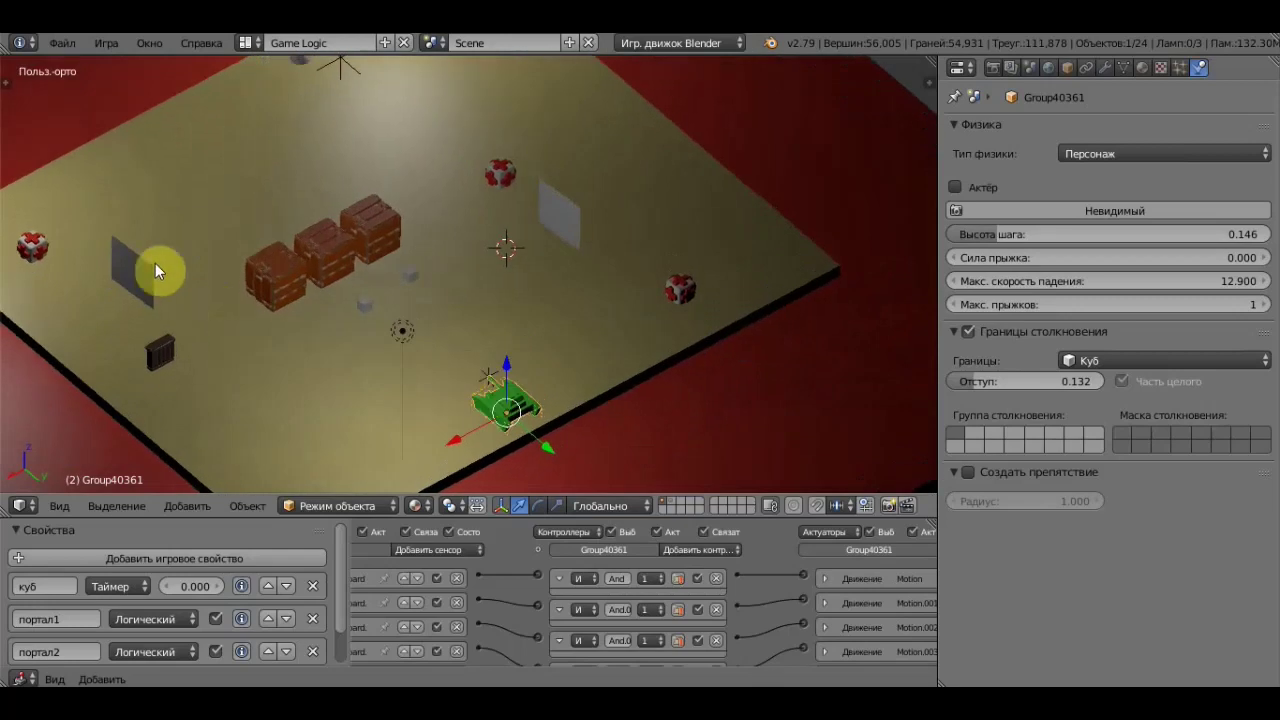
scroll(636, 262, "up", 3)
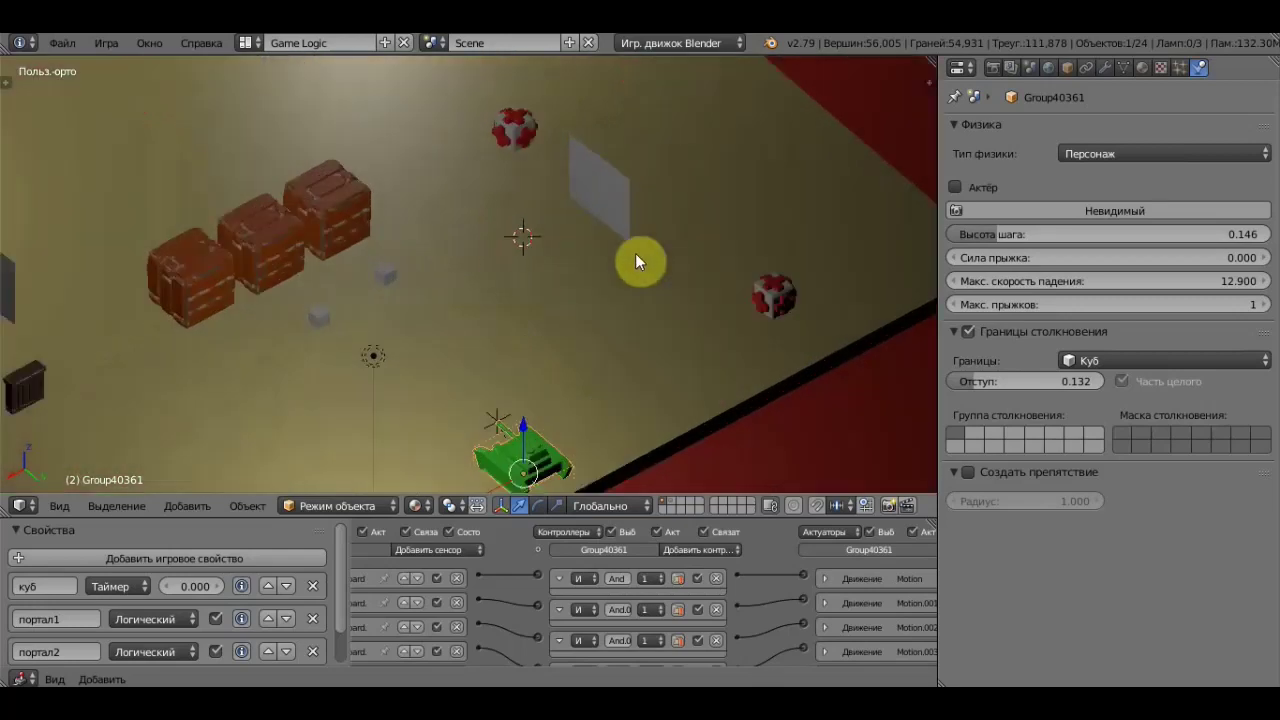
scroll(637, 262, "up", 1)
mouse_move(637, 249)
middle_mouse_down("shift")
mouse_move(775, 285)
mouse_move(804, 238)
mouse_move(767, 233)
middle_mouse_up("shift")
scroll(767, 233, "down", 2)
scroll(748, 233, "down", 1)
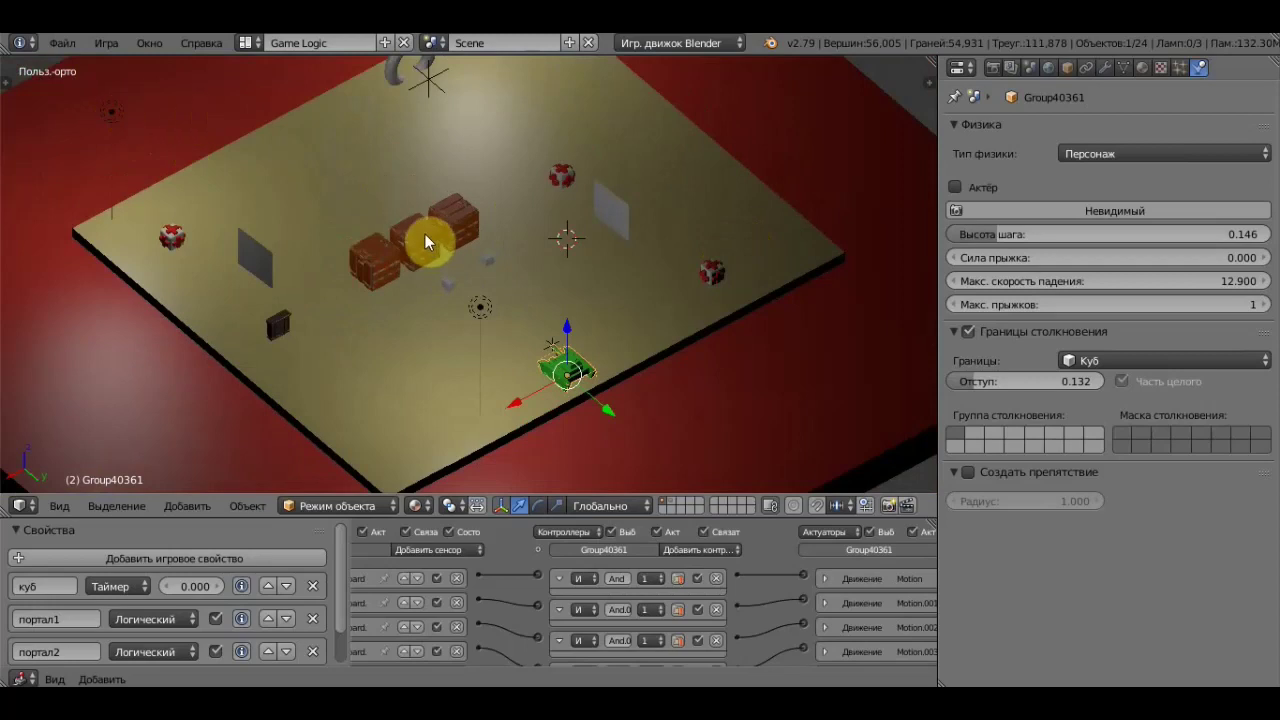
key("shift+a")
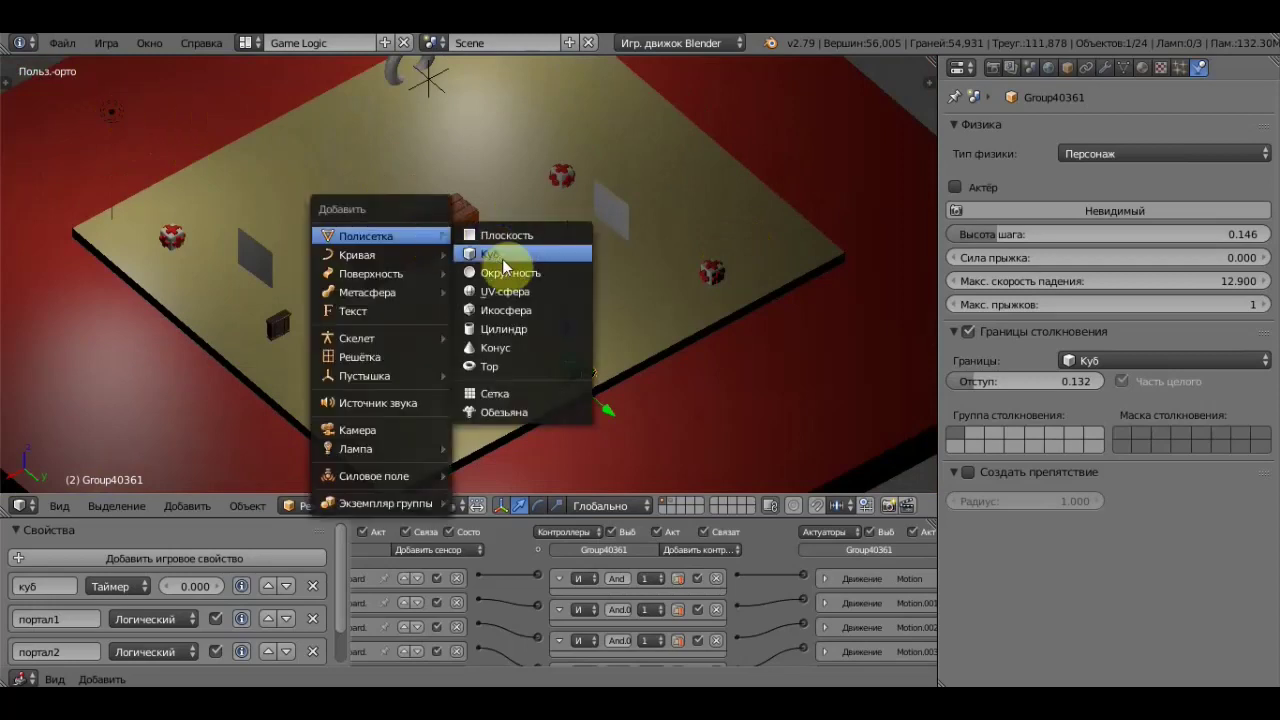
left_click(502, 254)
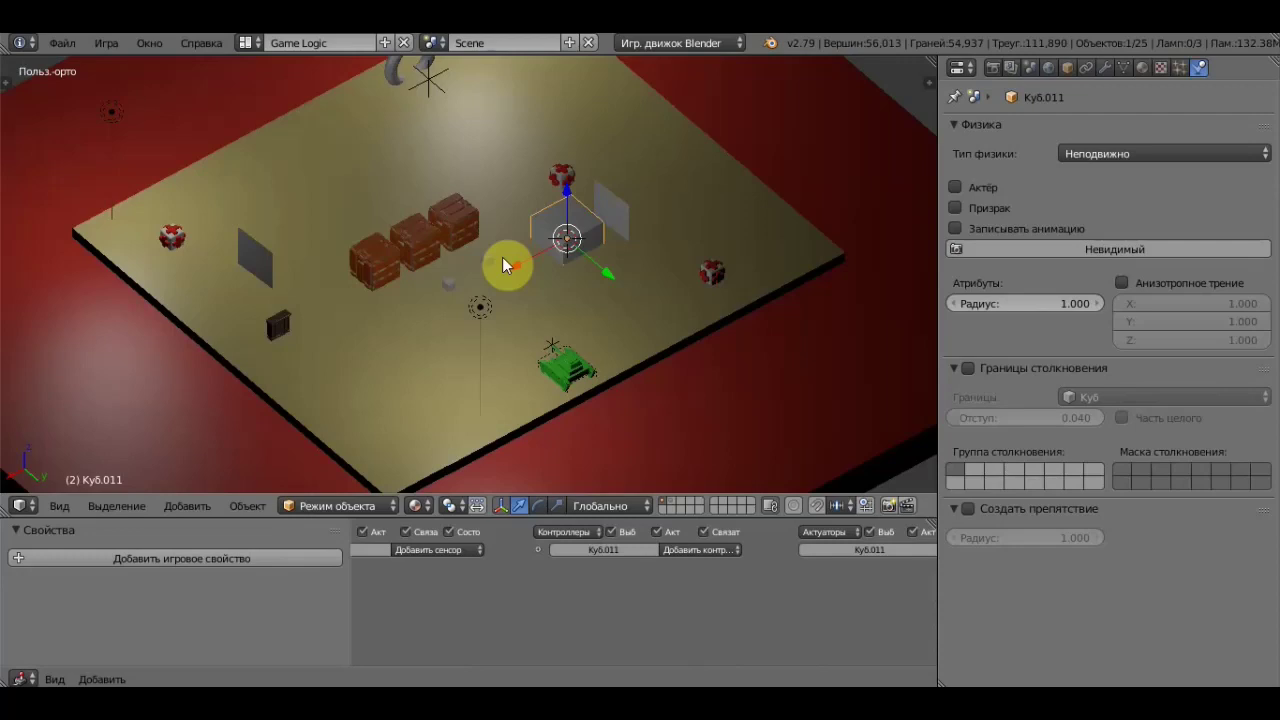
key("x")
left_click(503, 265)
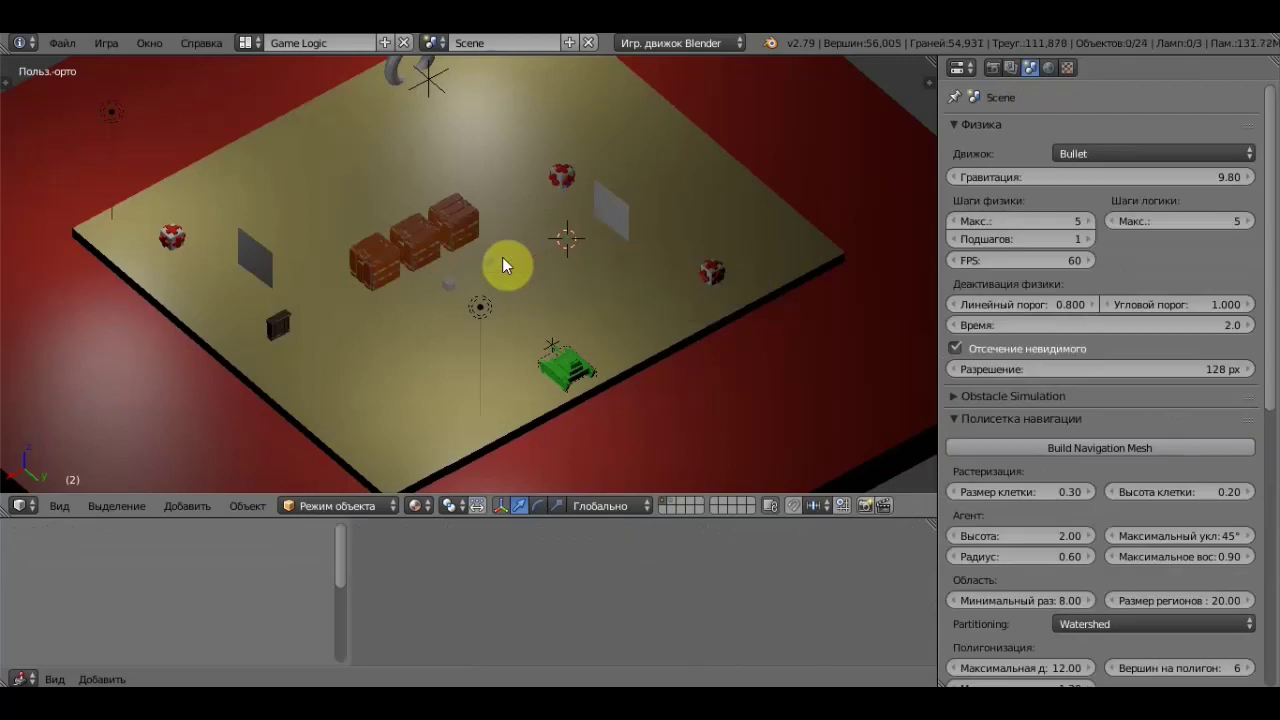
Add a cone mesh to the arena and centre the view on it.
key("shift+a")
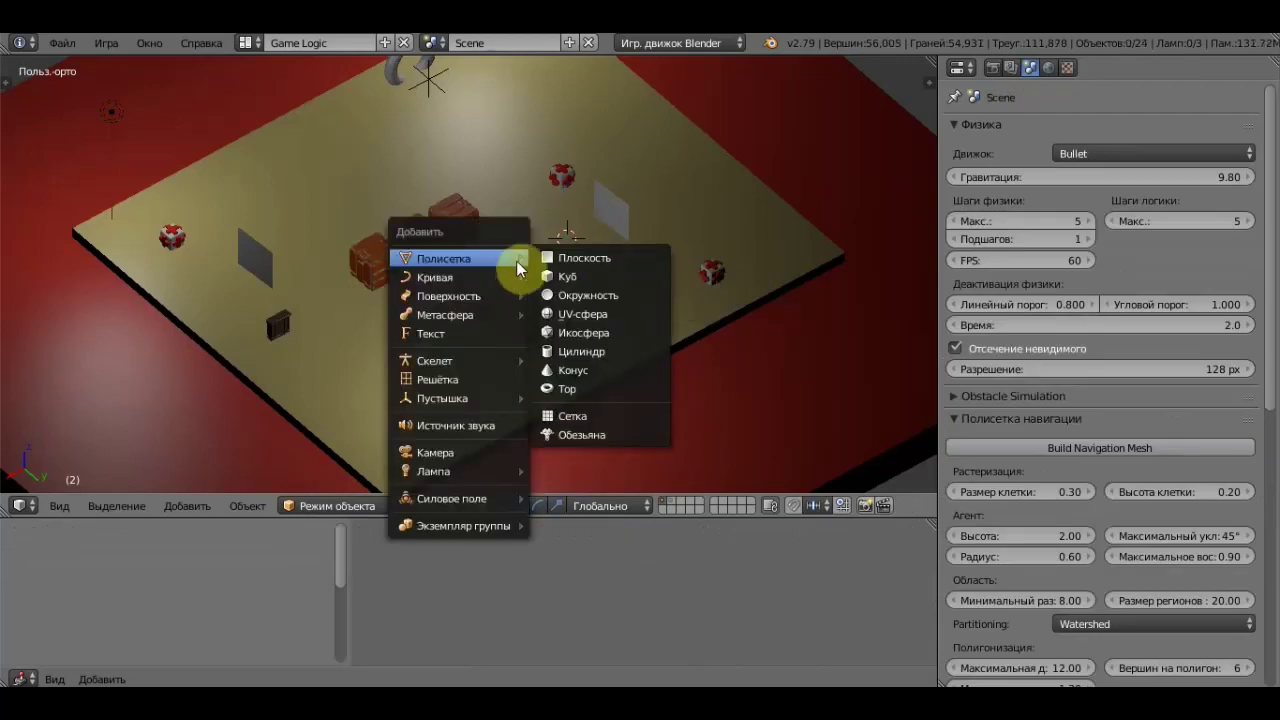
left_click(599, 371)
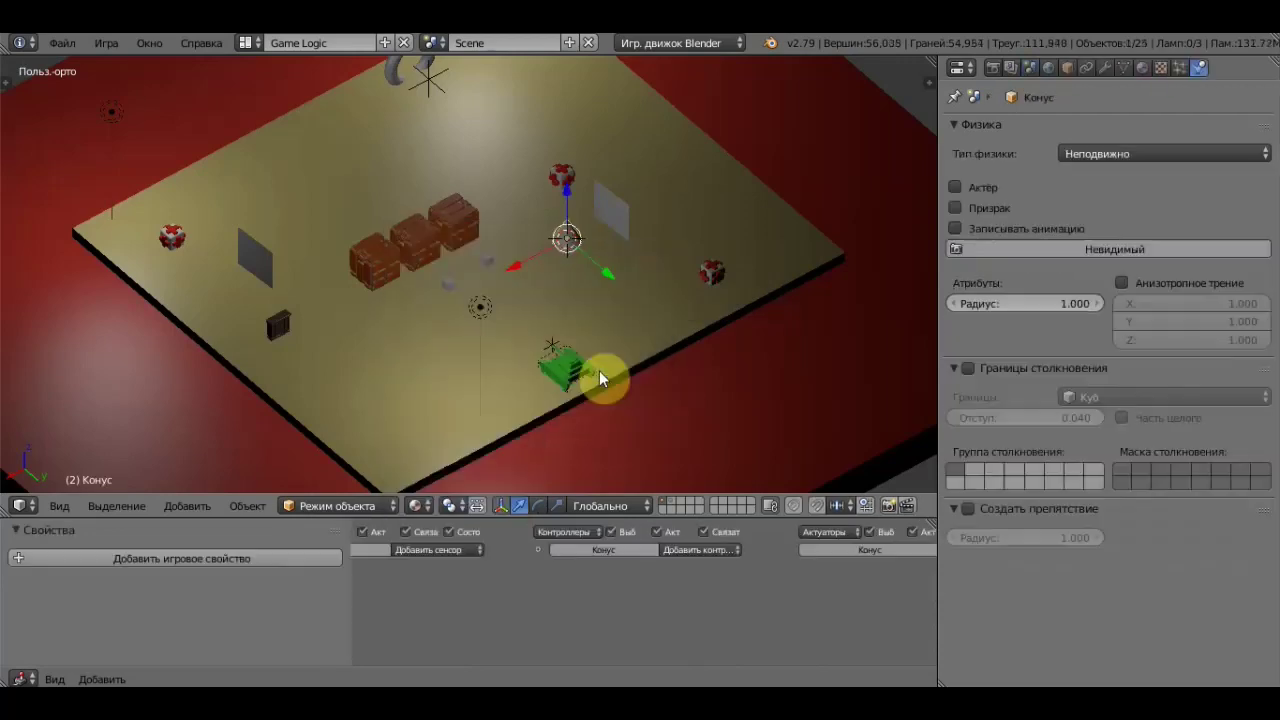
scroll(590, 328, "up", 5)
middle_click_drag(715, 290, 486, 329, "shift")
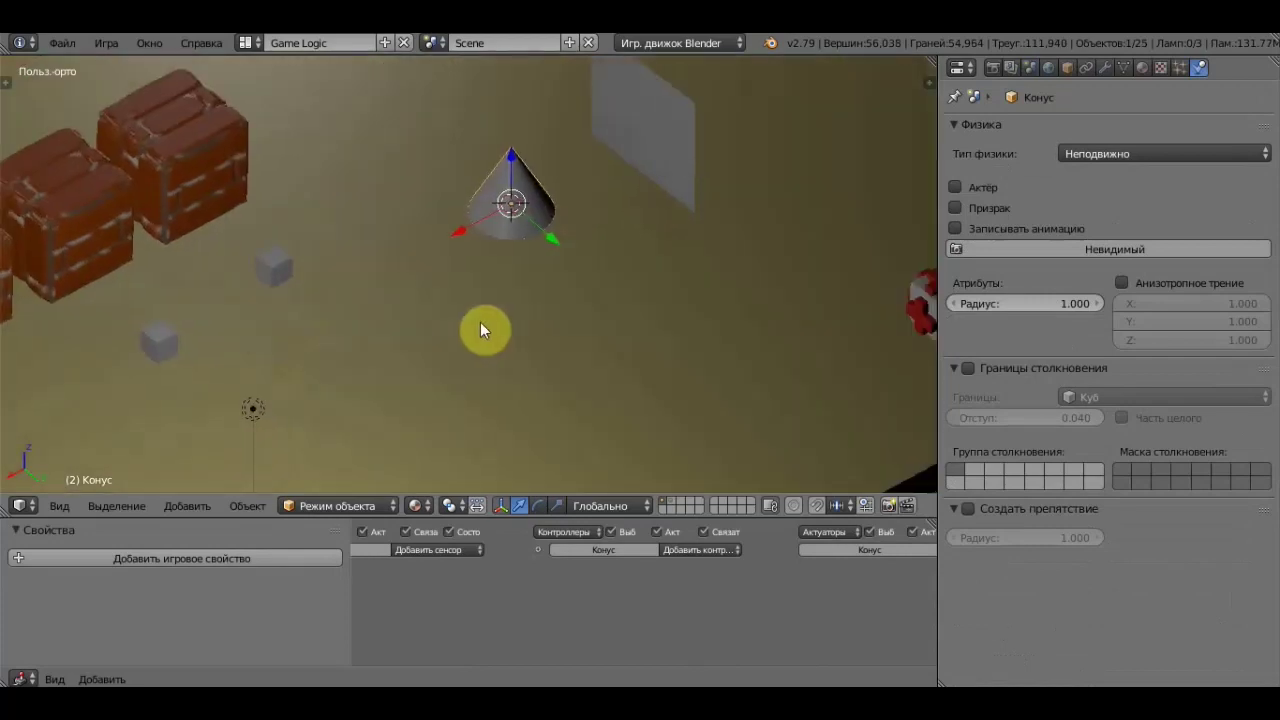
scroll(537, 314, "up", 5)
mouse_move(566, 309)
middle_mouse_down("shift")
mouse_move(470, 413)
mouse_move(534, 306)
mouse_move(514, 286)
middle_mouse_up("shift")
Orbit to a low side view of the cone and enter Edit Mode.
middle_click_drag(591, 320, 539, 340, "shift")
scroll(539, 332, "down", 1)
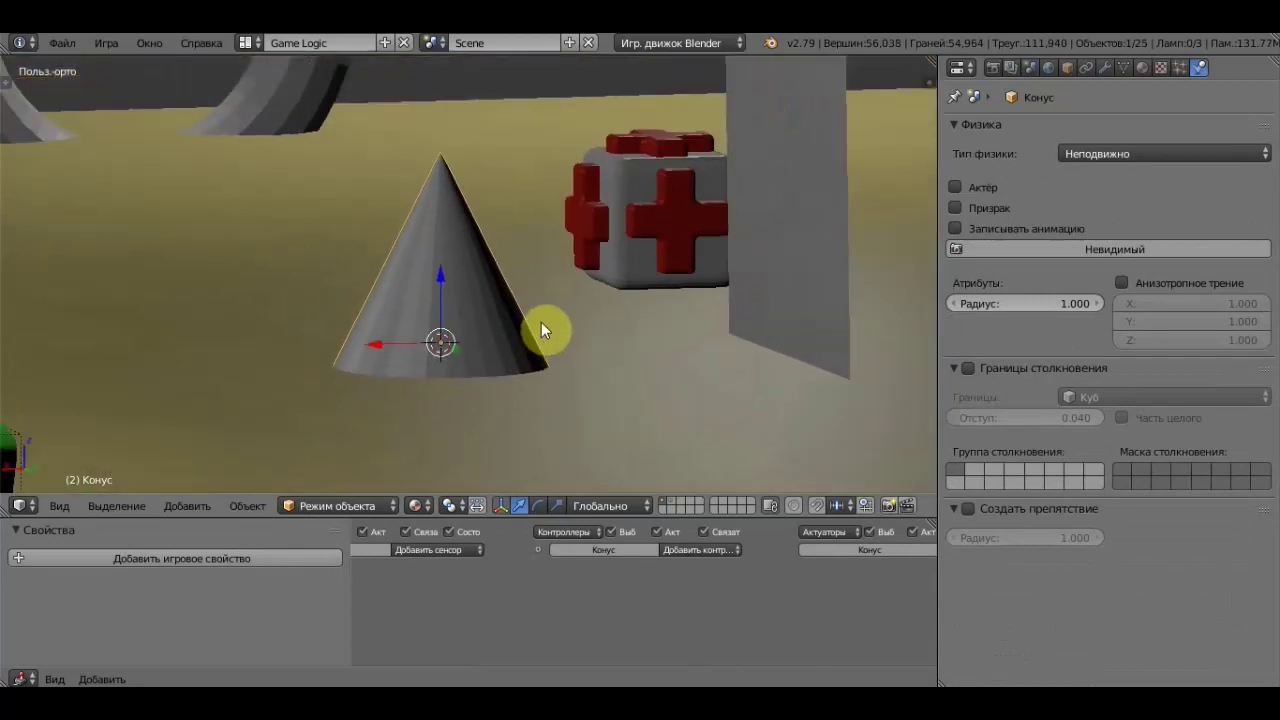
scroll(541, 322, "down", 2)
key("Tab")
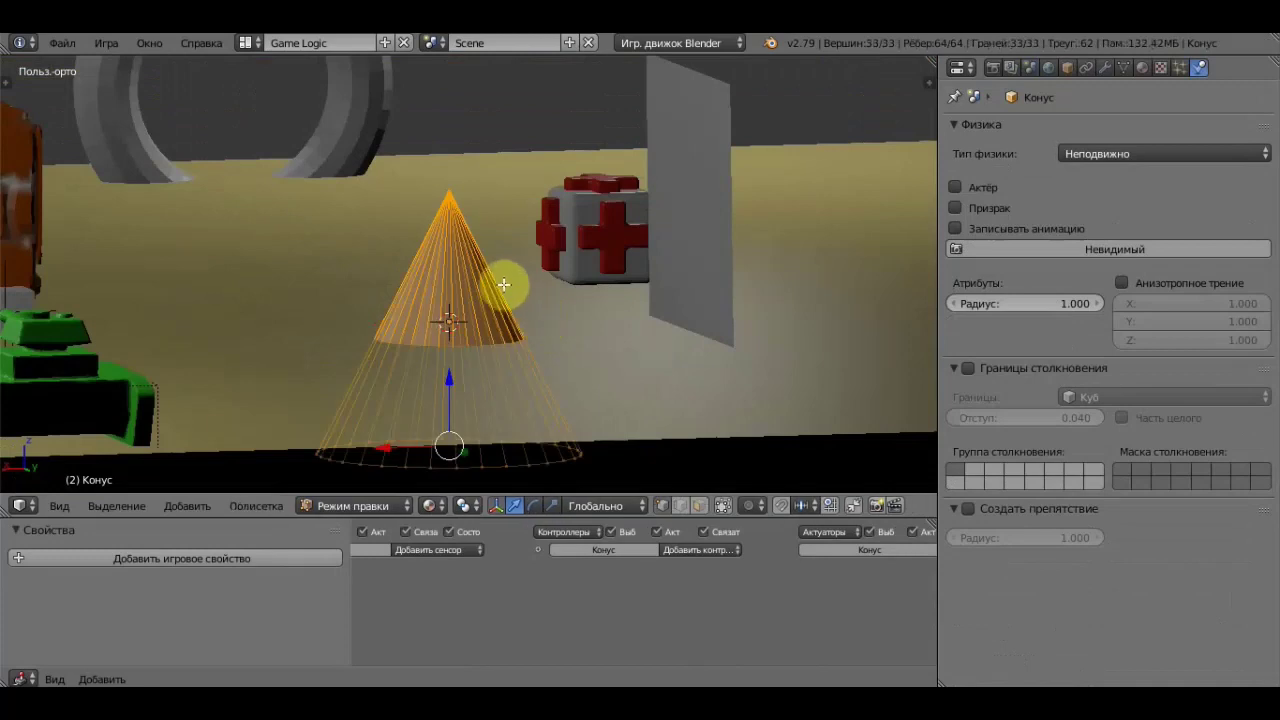
Select the cone's apex vertex and drag it down toward the base.
left_click(448, 188)
right_click(448, 188)
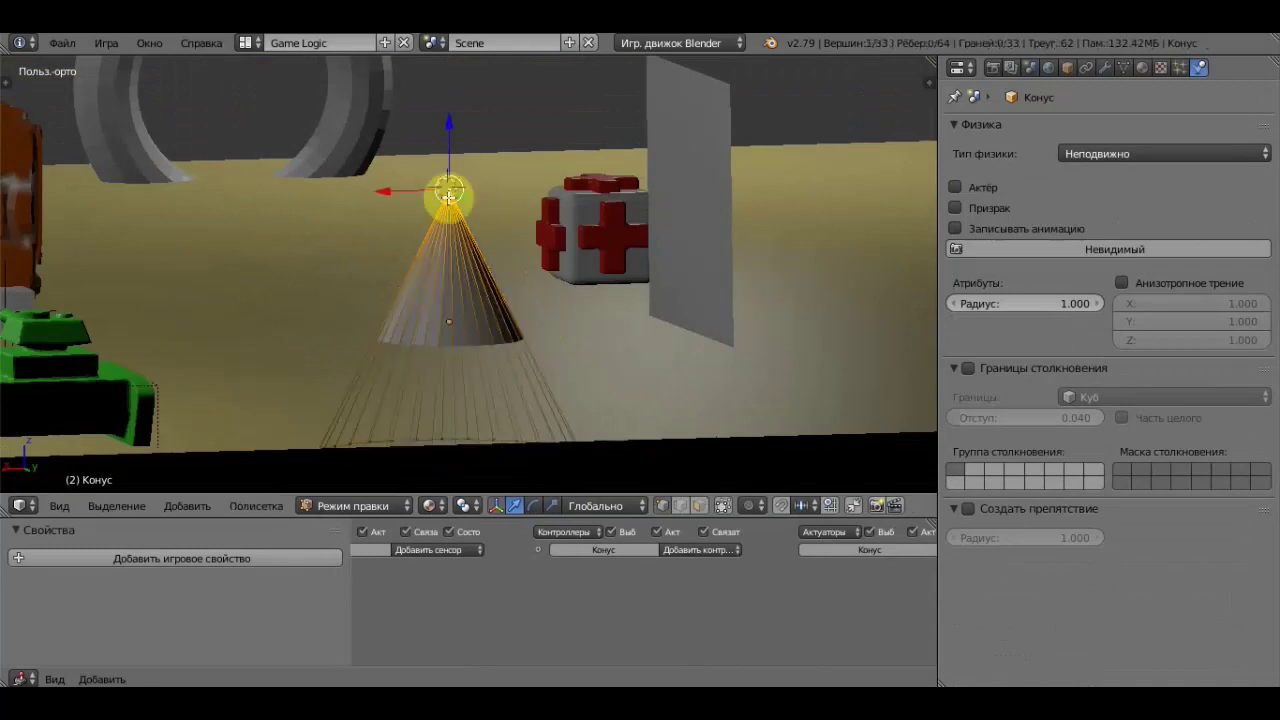
left_click_drag(452, 120, 474, 327)
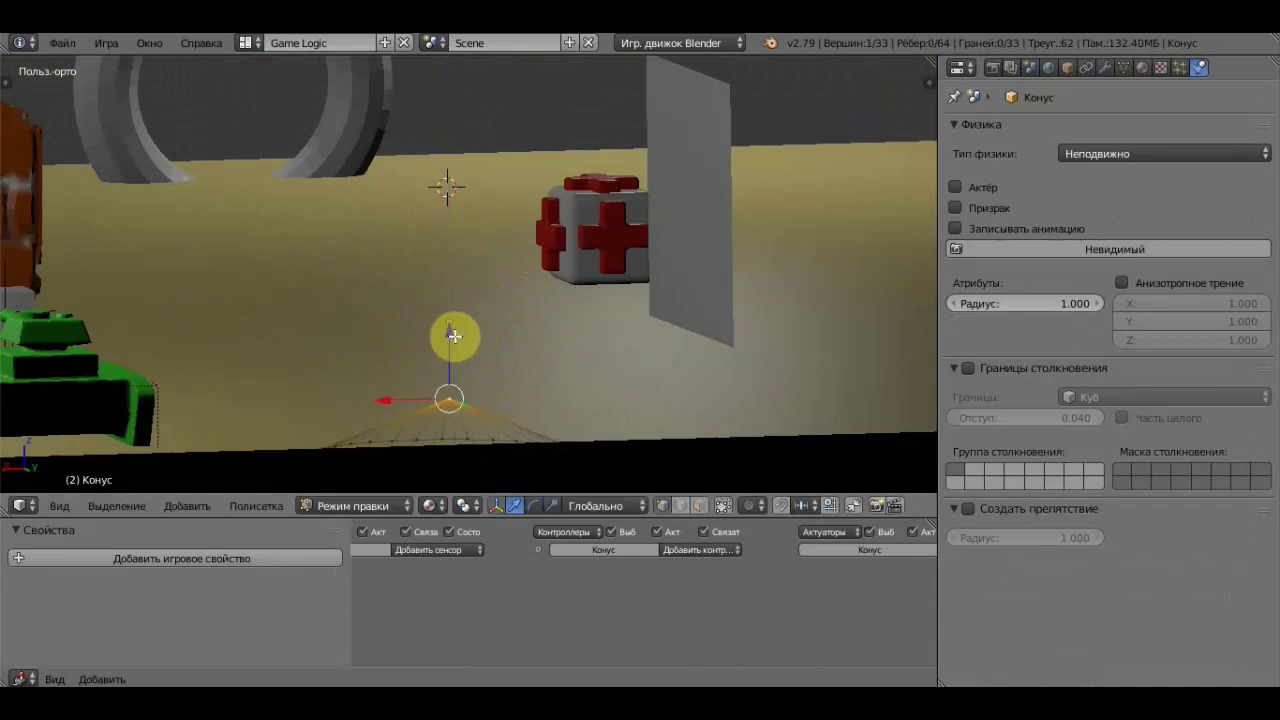
key("Tab")
Move the cone vertically along Z, then deselect all its vertices.
key("g")
key("z")
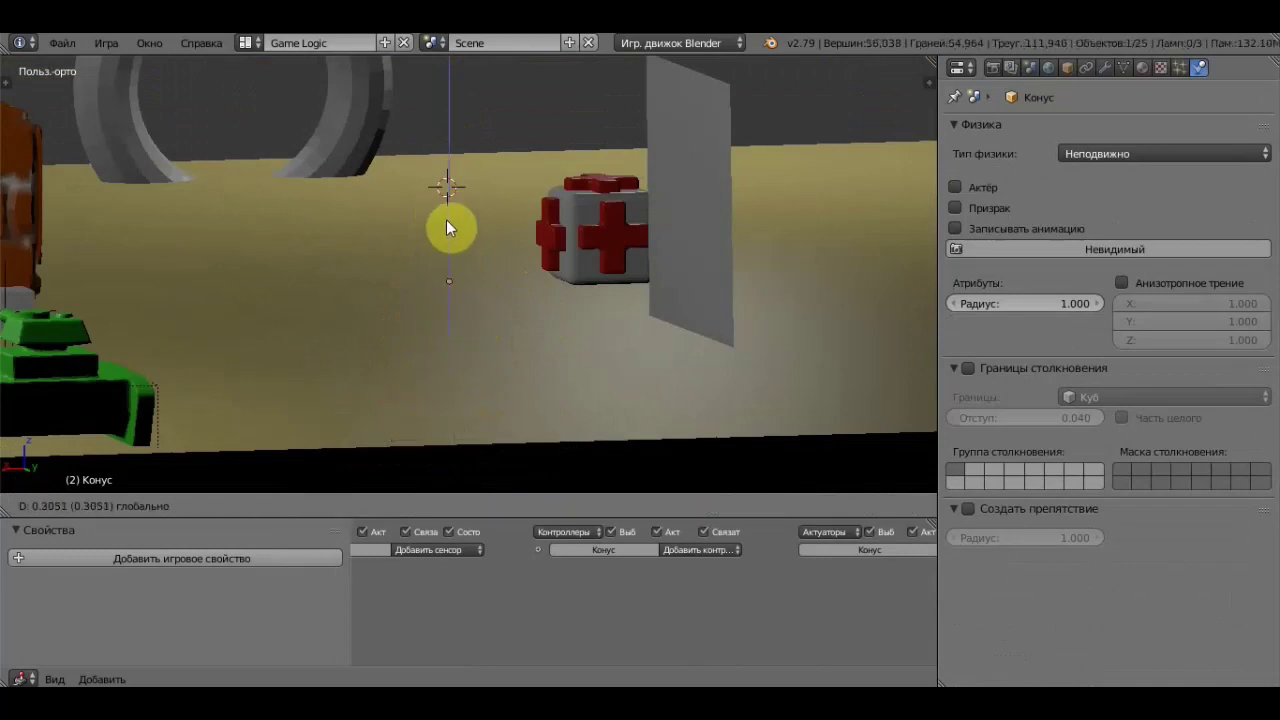
left_click(446, 255)
key("Tab")
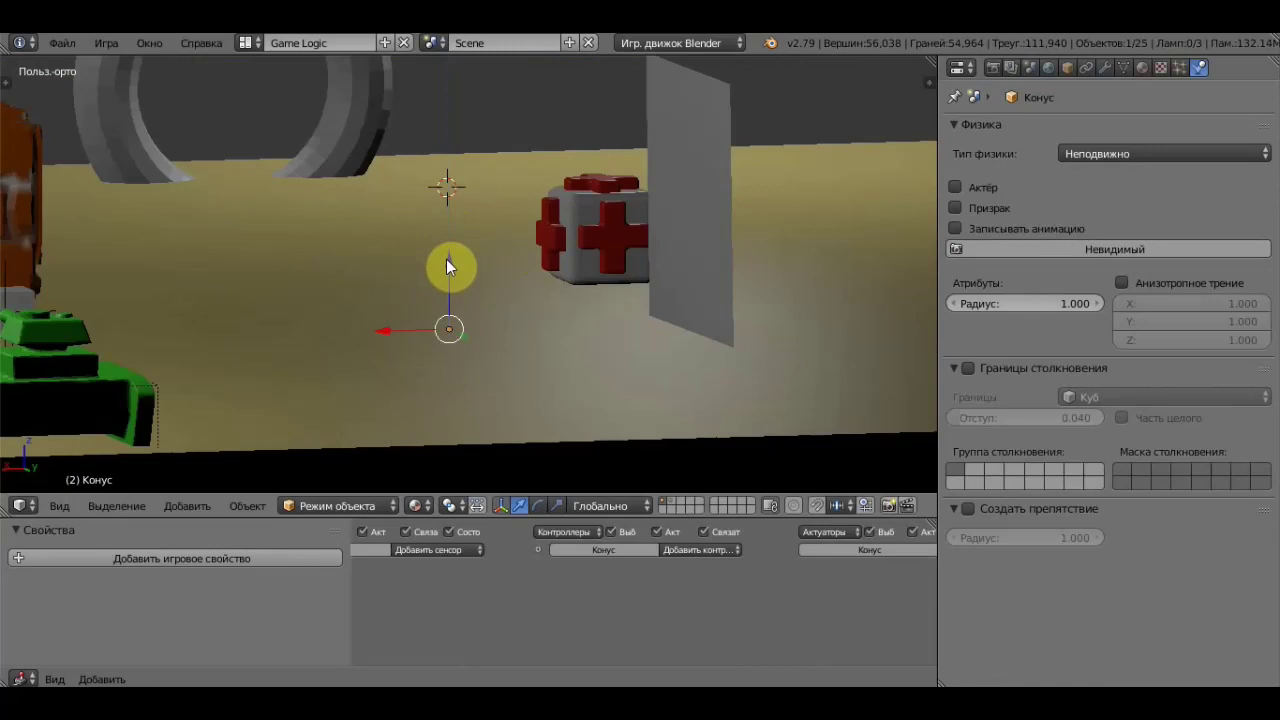
key("a")
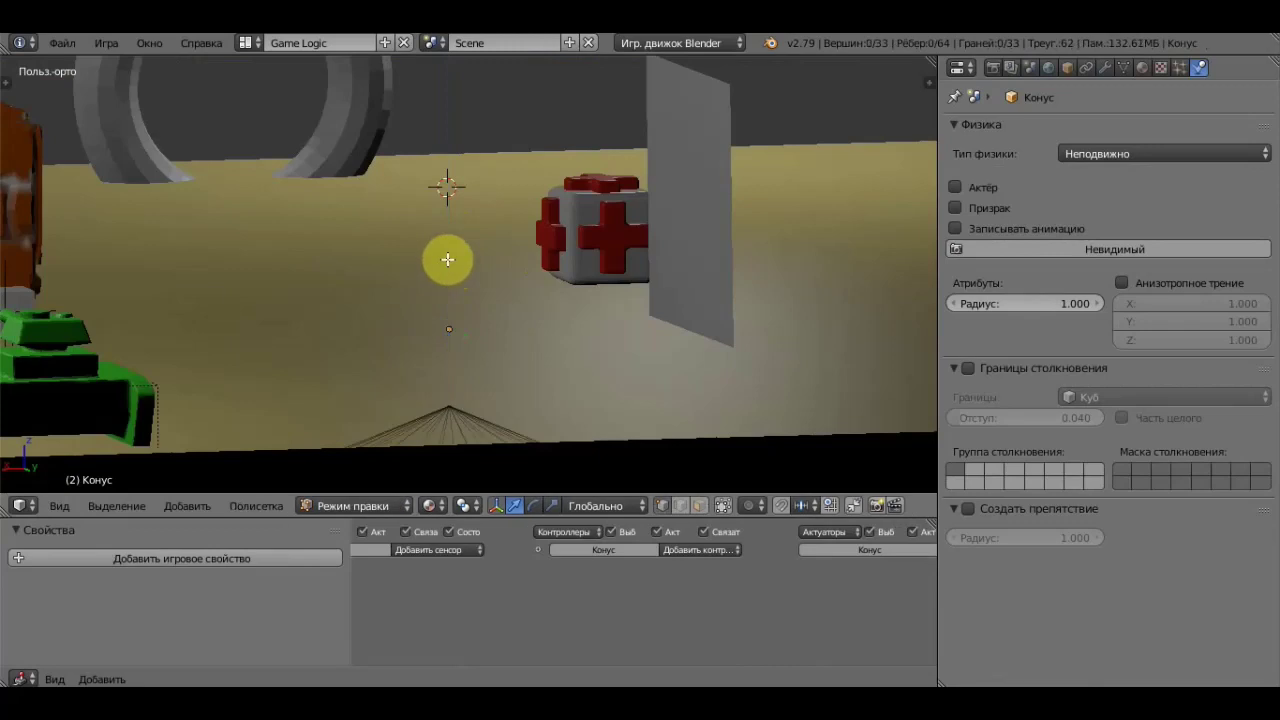
key("Tab")
Raise the flattened cone straight up, trying a resize and cancelling it.
scroll(458, 300, "down", 4)
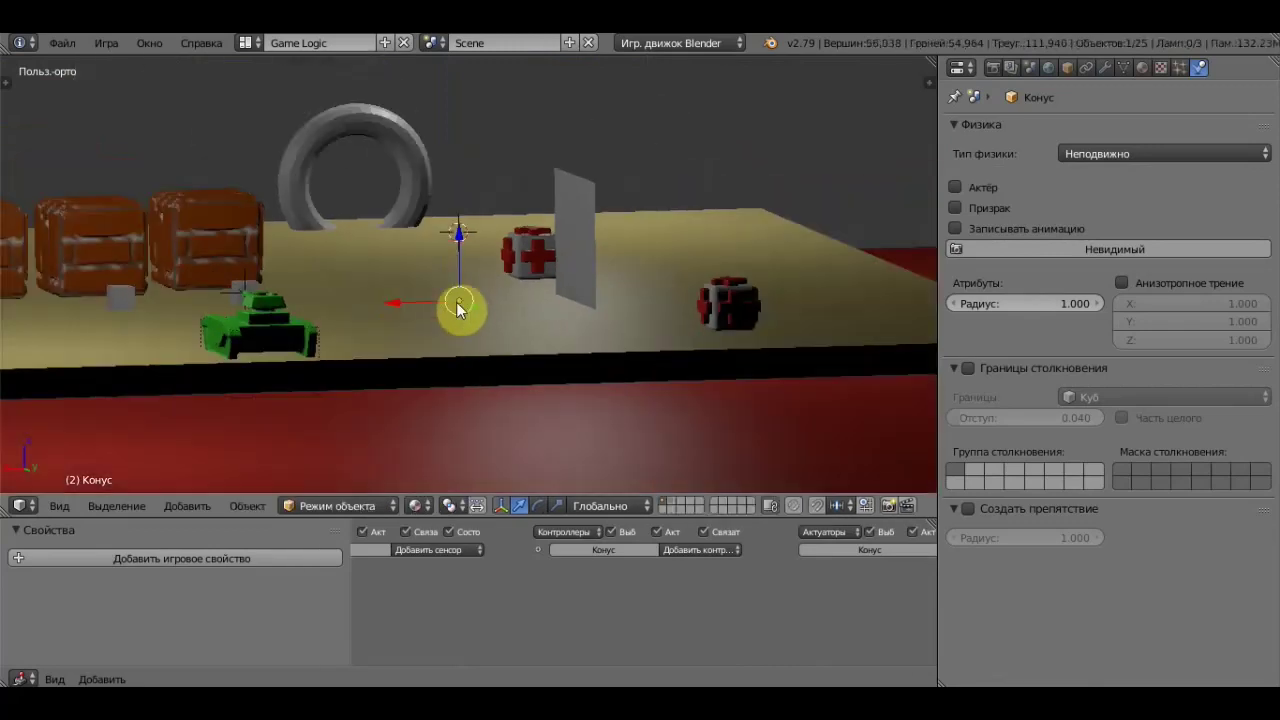
mouse_move(465, 321)
middle_mouse_down()
mouse_move(462, 300)
mouse_move(466, 349)
middle_mouse_up()
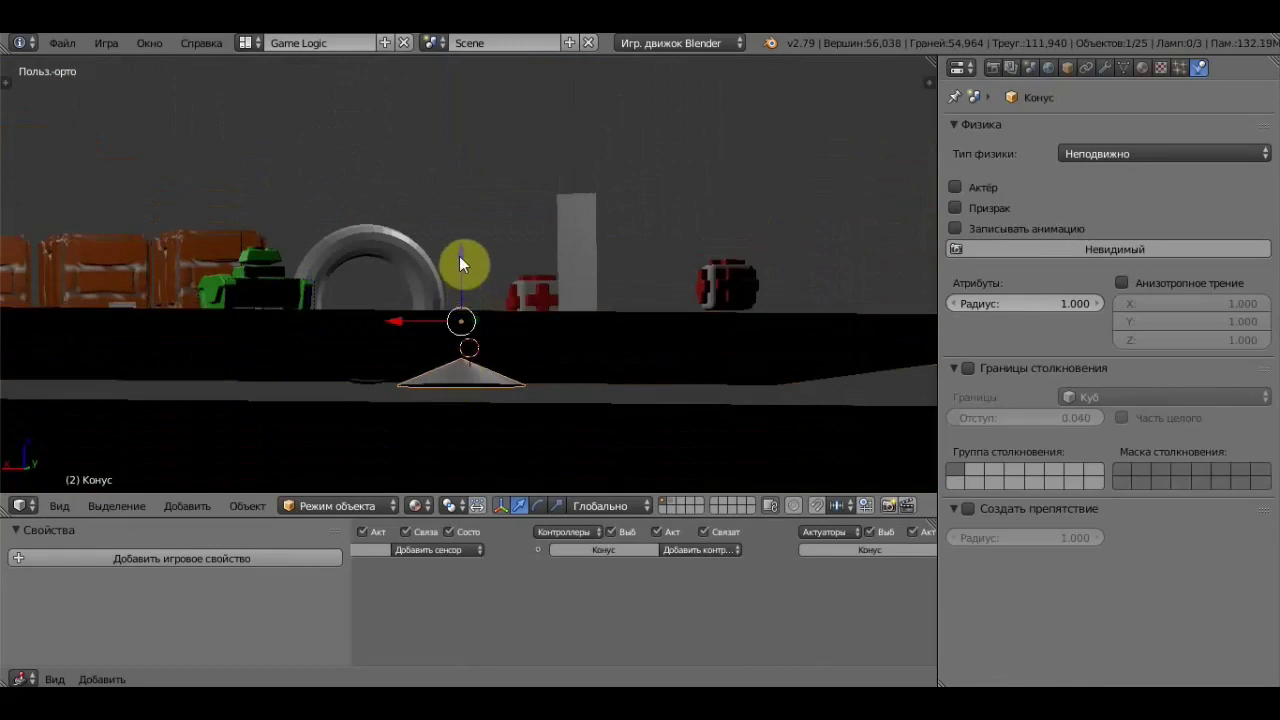
left_click_drag(459, 256, 462, 184)
scroll(494, 206, "up", 3)
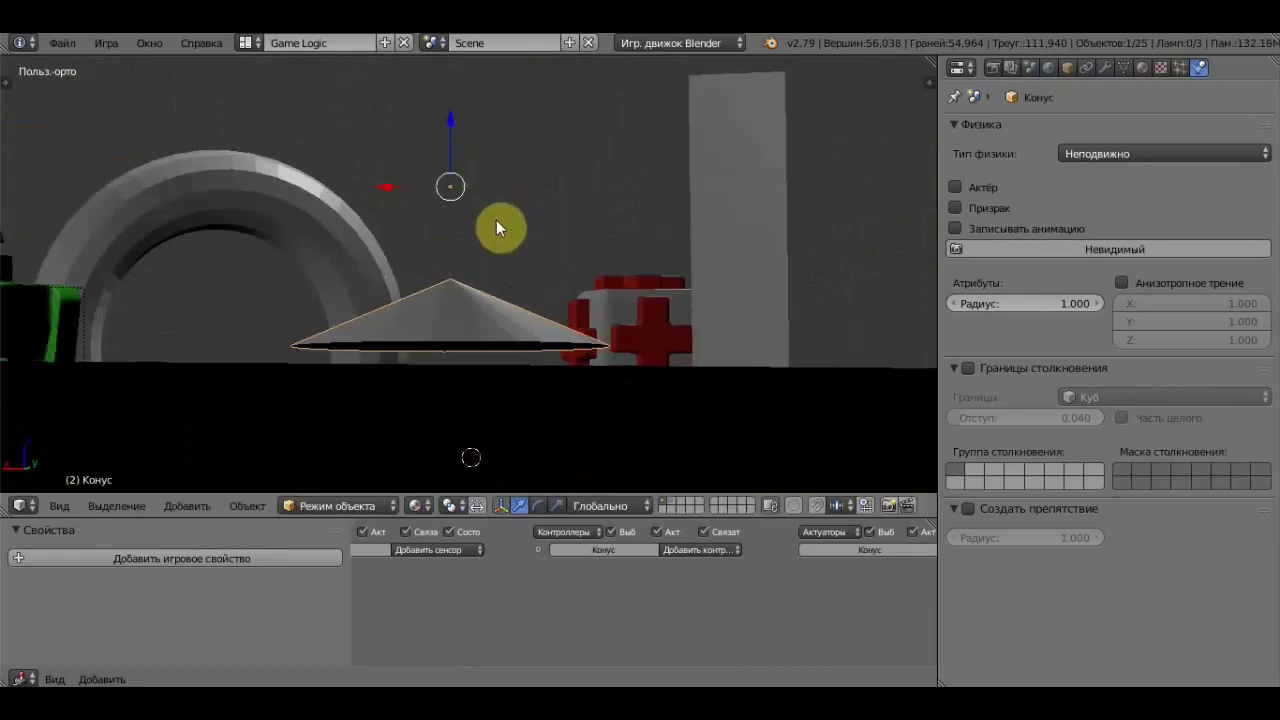
scroll(496, 220, "up", 3)
middle_click_drag(496, 220, 508, 269)
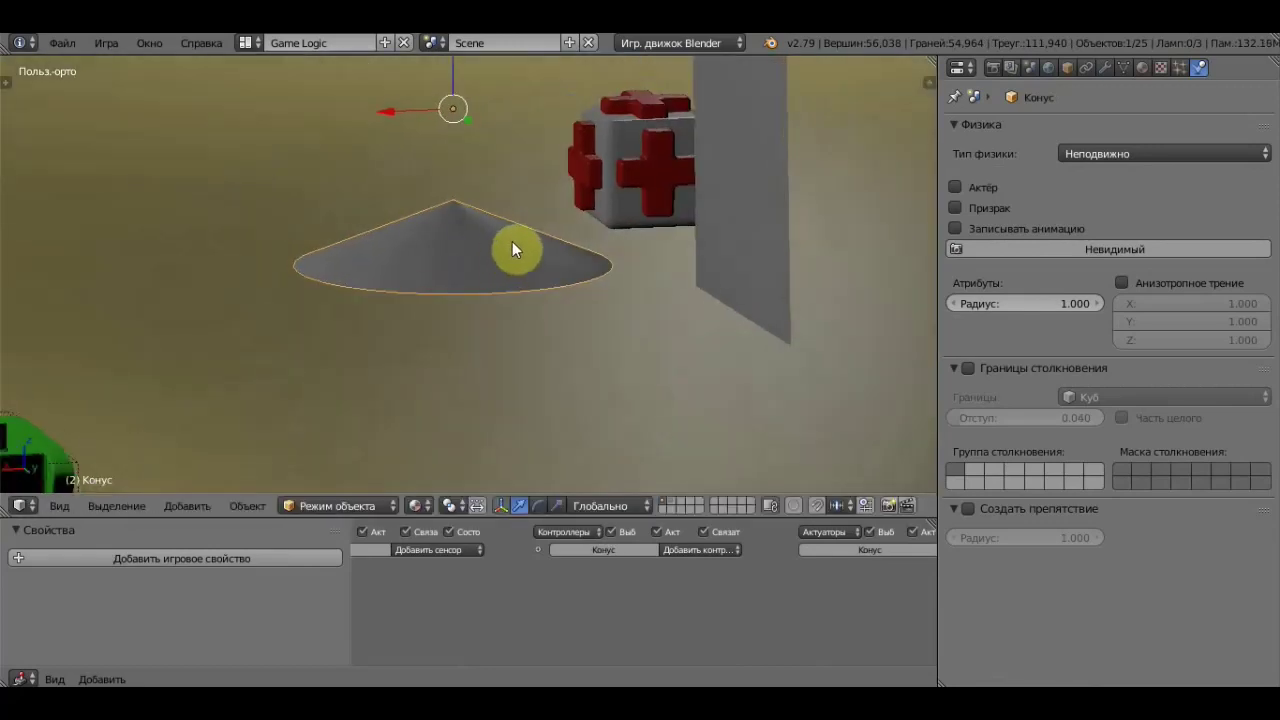
key("s")
right_click(657, 266)
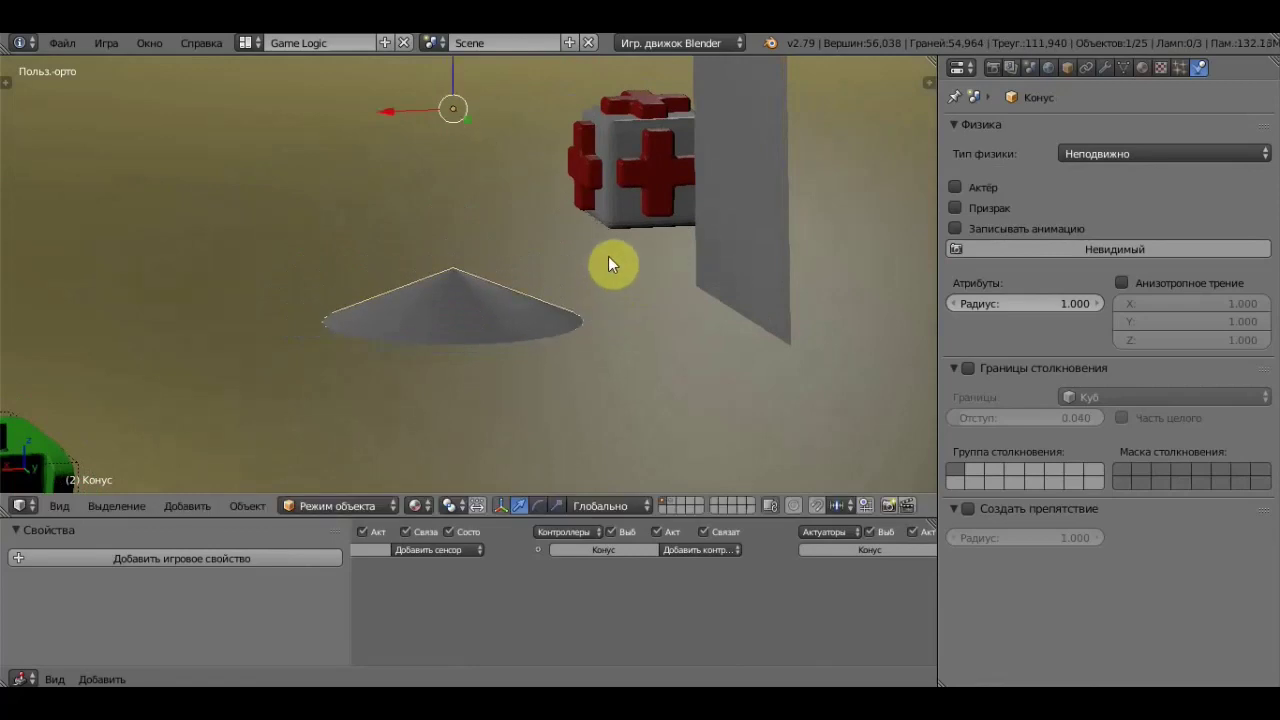
Run a quick game test, then reposition the cone vertically along Z.
key("p")
key("Escape")
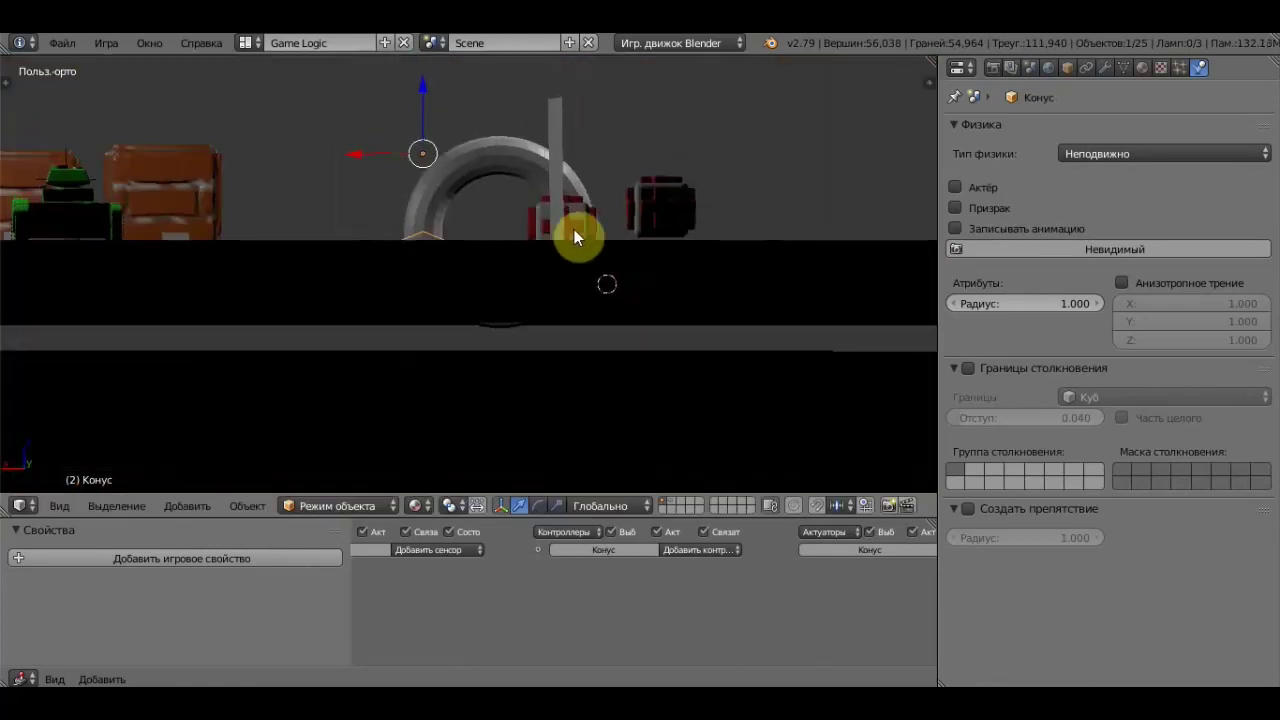
scroll(560, 218, "down", 3)
key("g")
key("z")
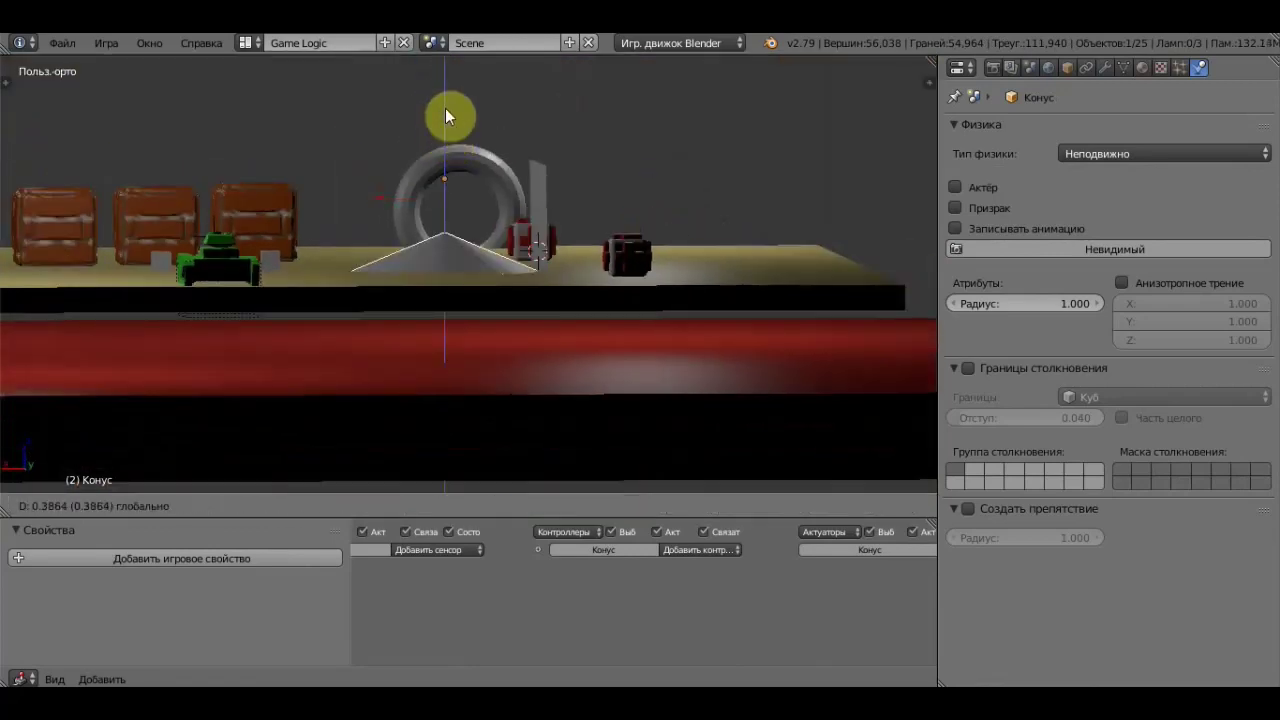
left_click(445, 116)
Lower the cone's tip vertex along Z to flatten it into a low ramp.
middle_click_drag(466, 177, 648, 362)
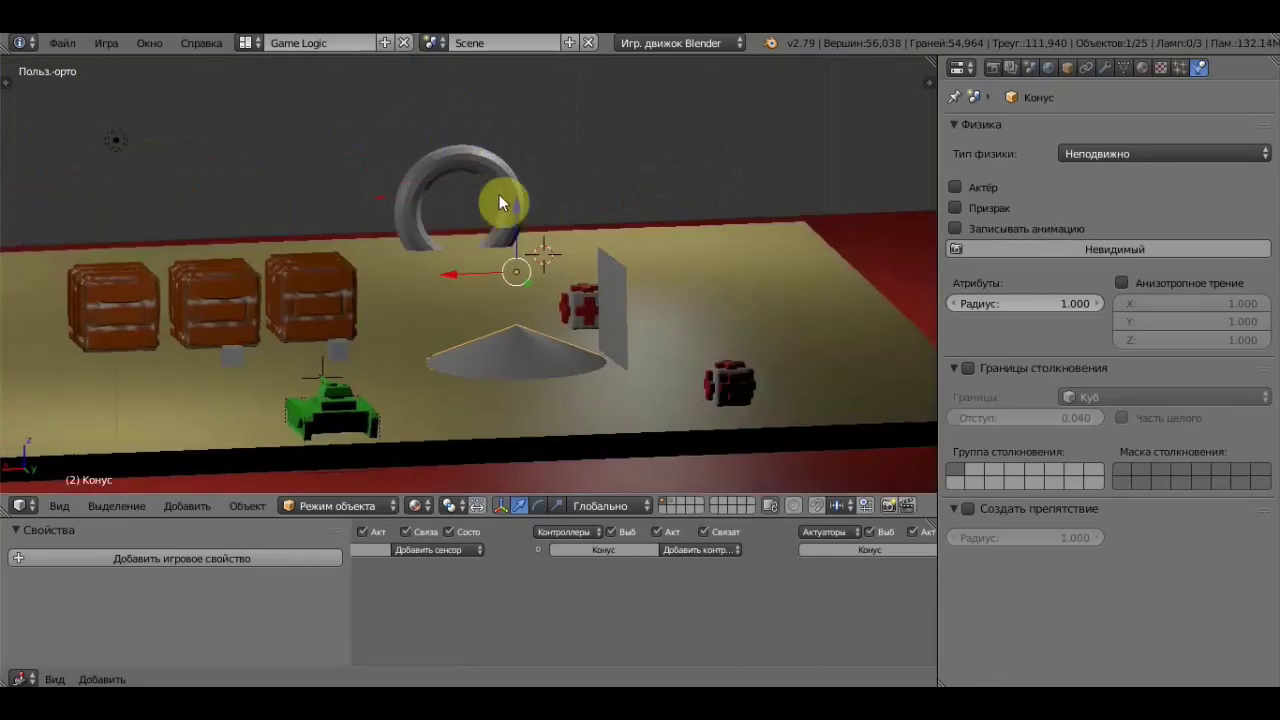
middle_click_drag(32, 345, 96, 309)
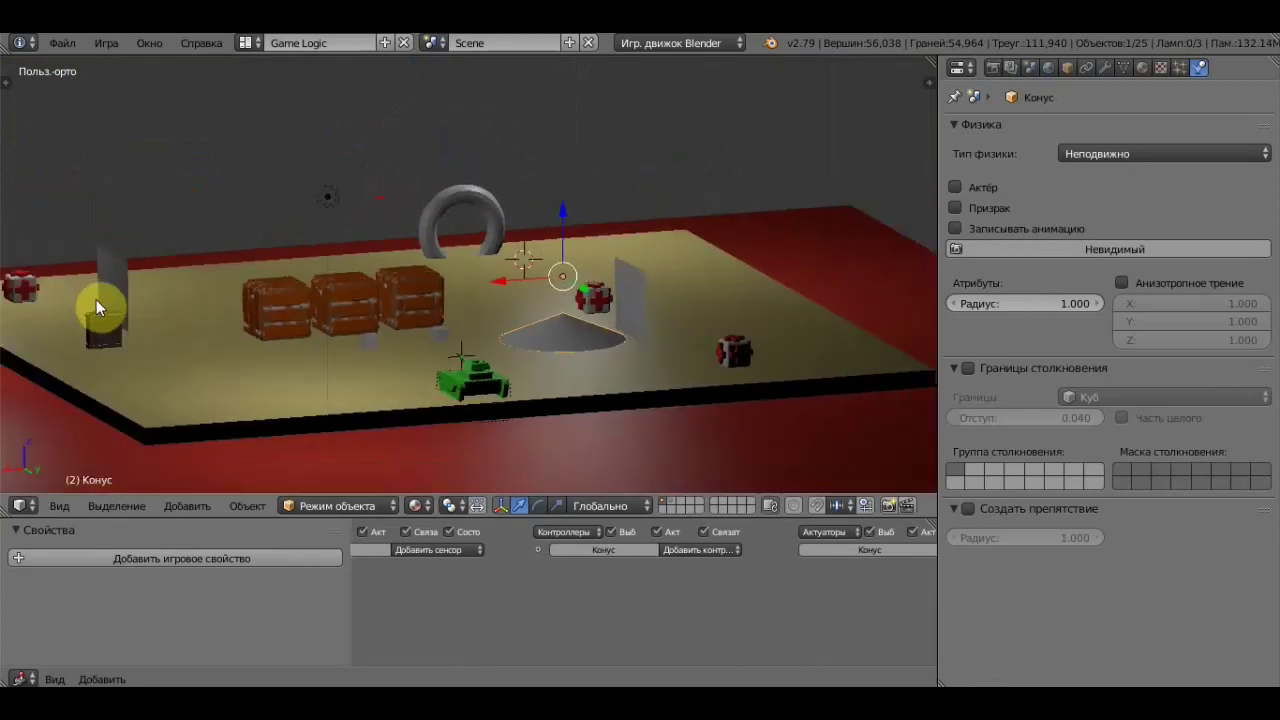
scroll(513, 329, "up", 2)
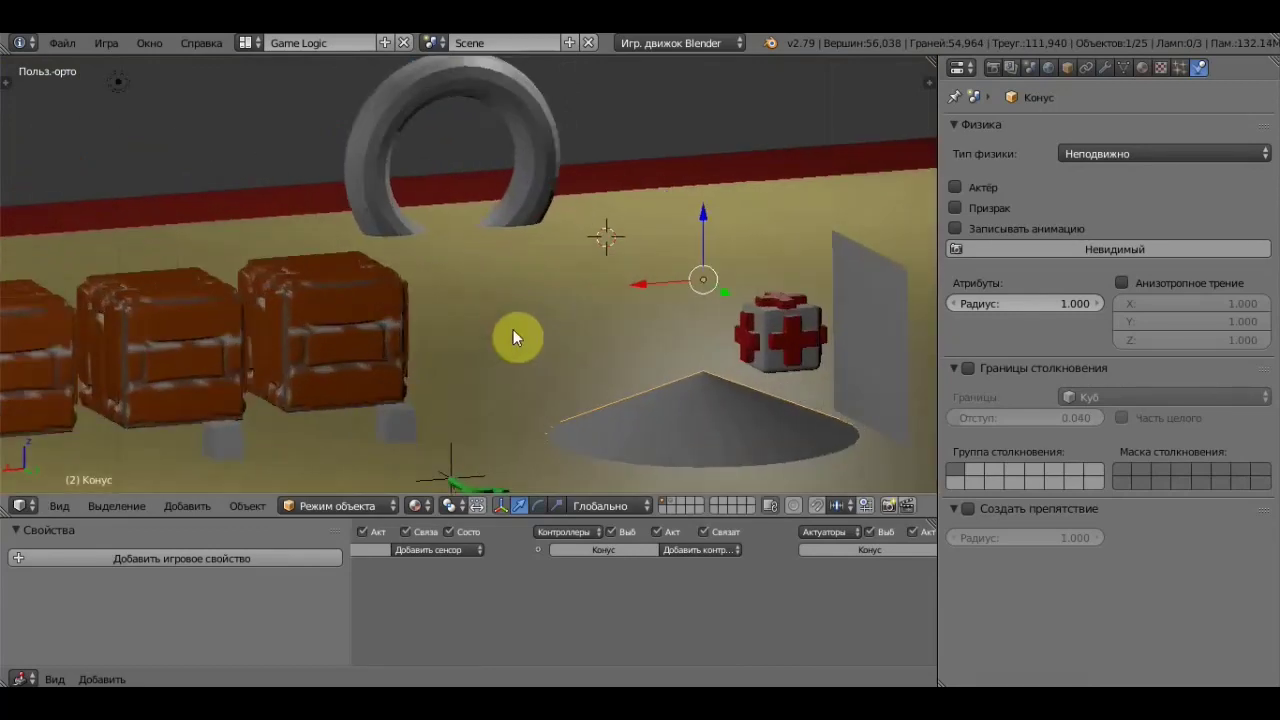
middle_click_drag(490, 310, 355, 220, "shift")
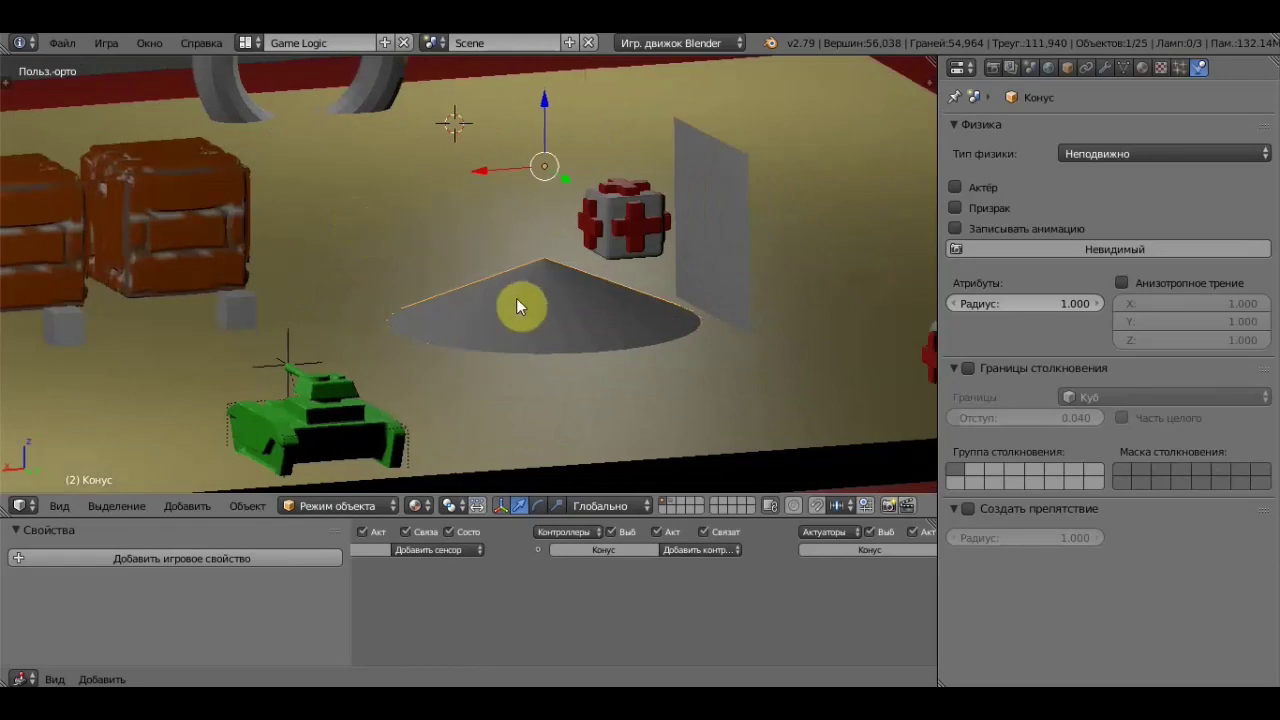
middle_click_drag(523, 306, 538, 262)
key("Tab")
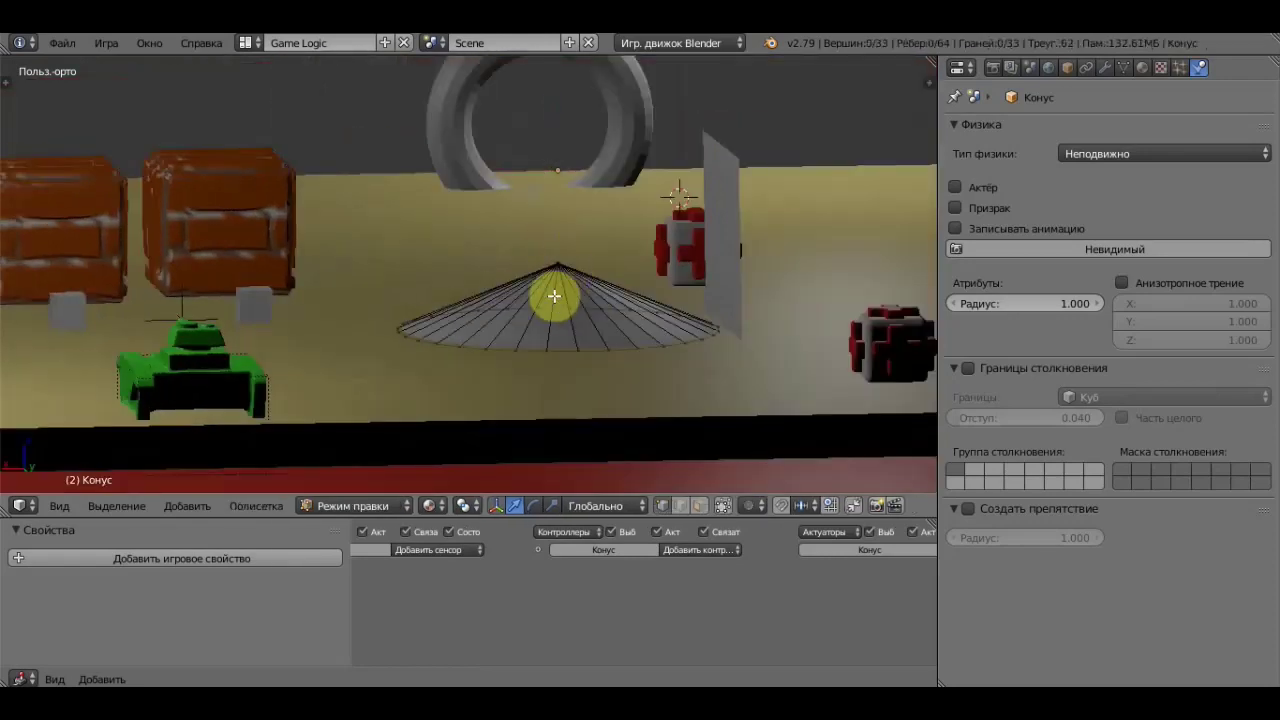
right_click(557, 263)
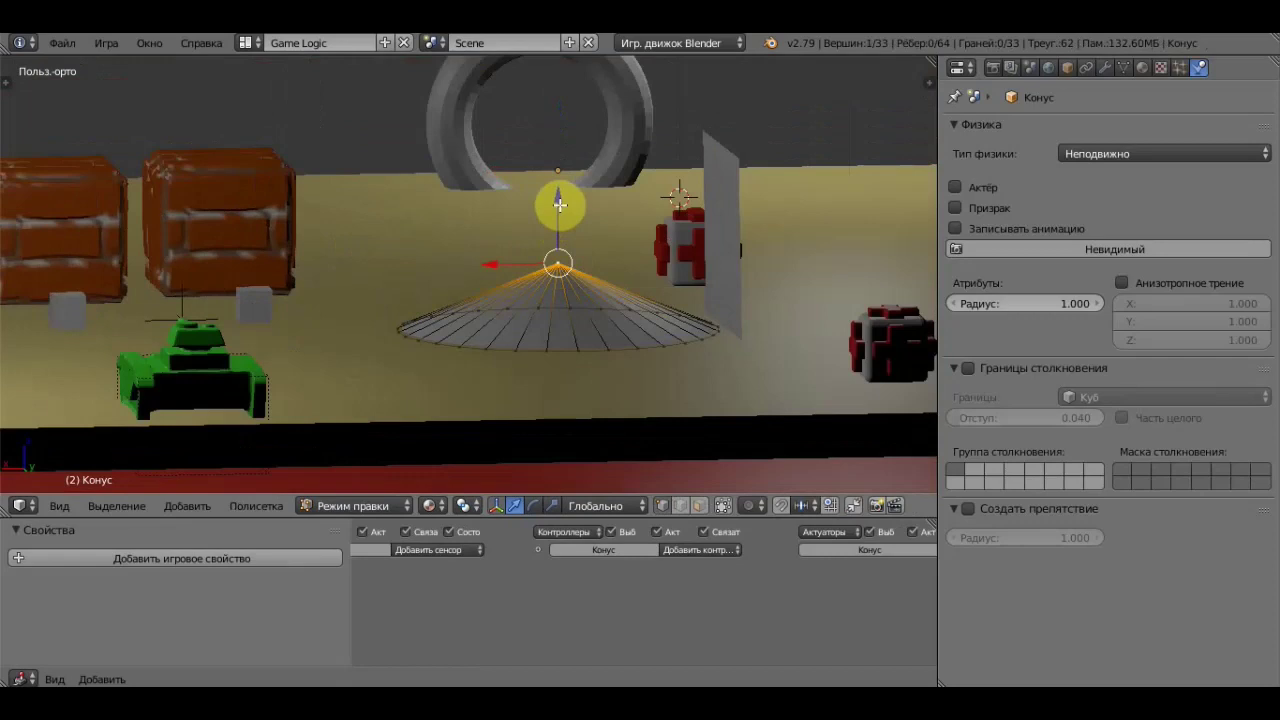
key("g")
key("z")
left_click(562, 240)
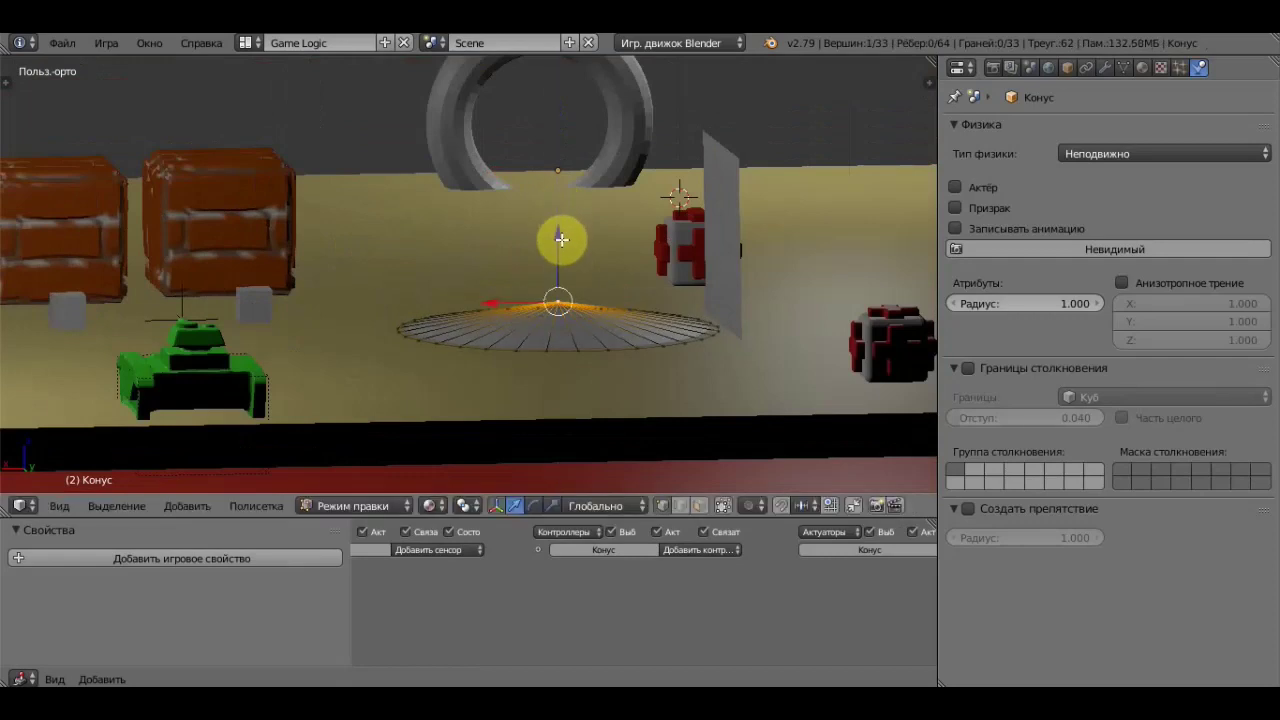
key("Tab")
Run a game test of the arena with the flattened ramp, then stop it.
mouse_move(561, 275)
middle_mouse_down()
mouse_move(562, 262)
mouse_move(611, 292)
middle_mouse_up()
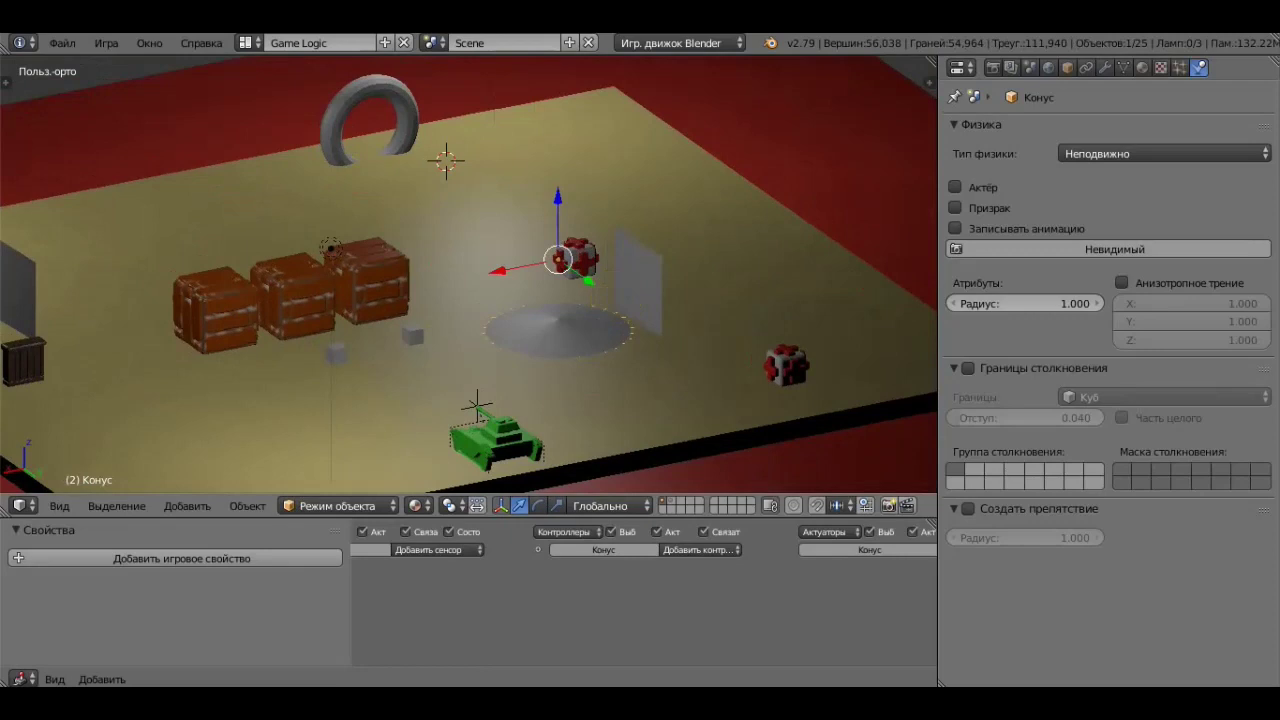
key("p")
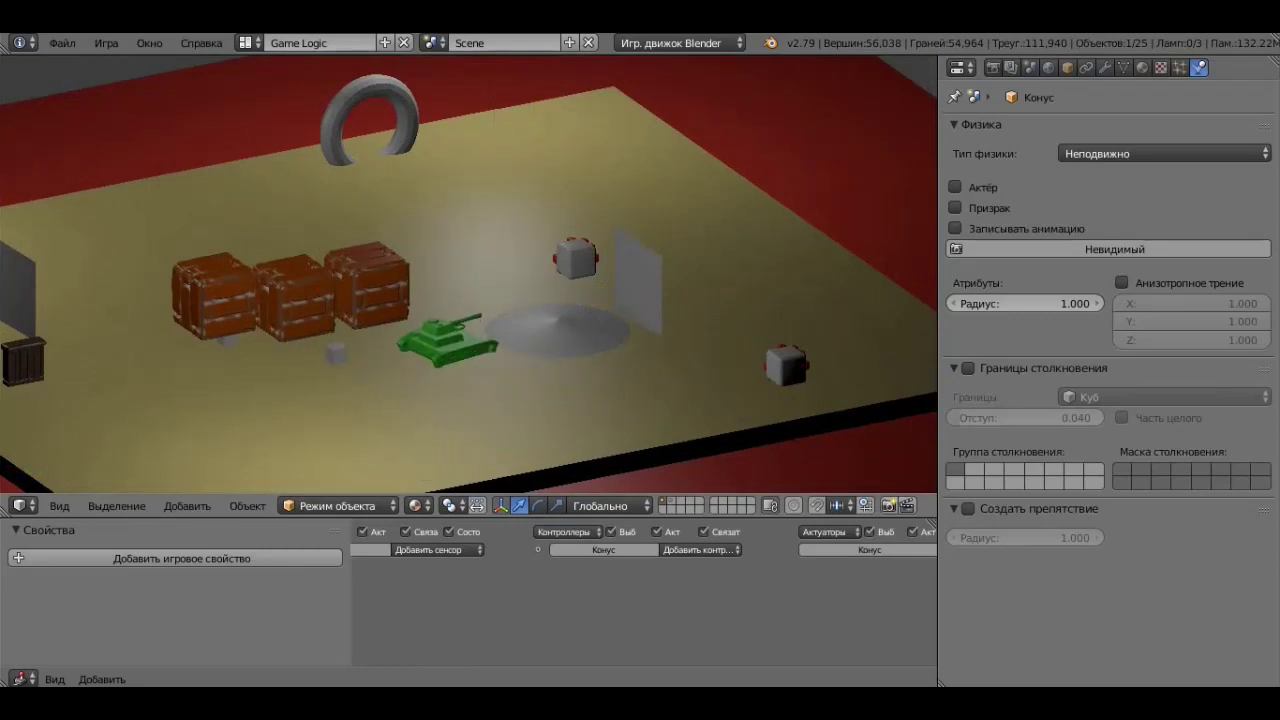
key("Escape")
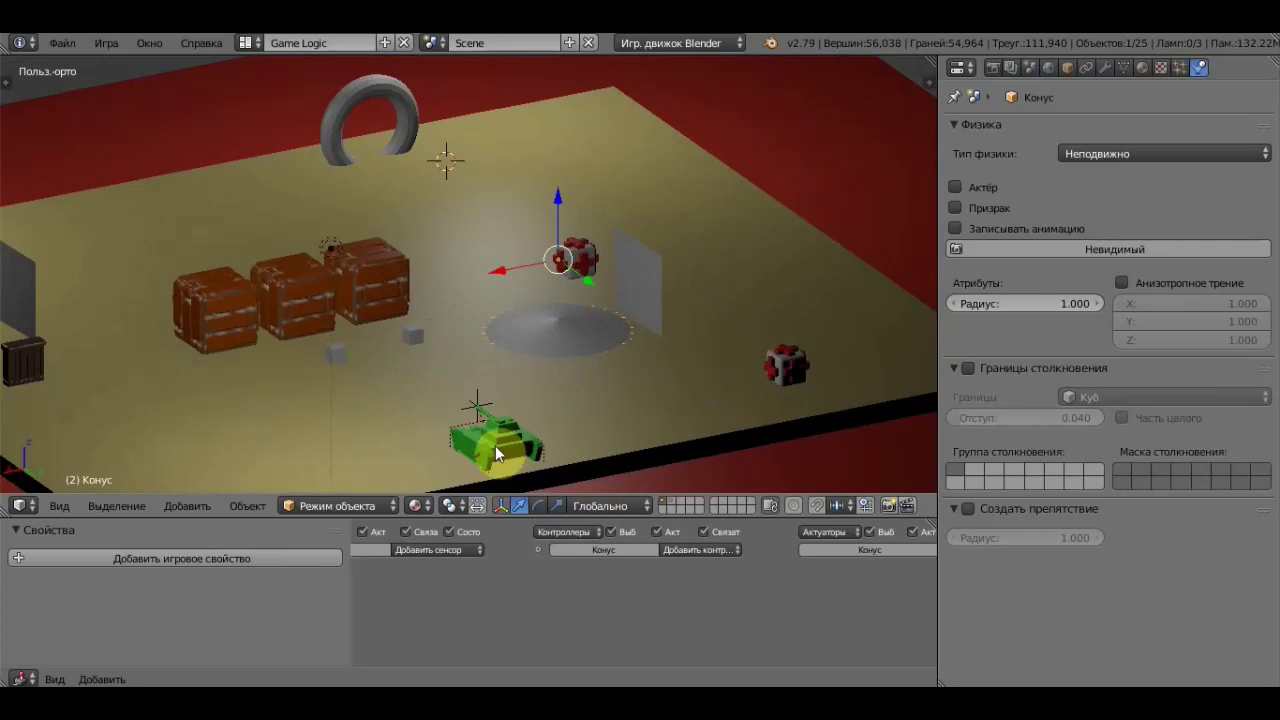
Select the tank, enable Actor, and lower its step height from 0.146 to 0.073.
right_click(495, 447)
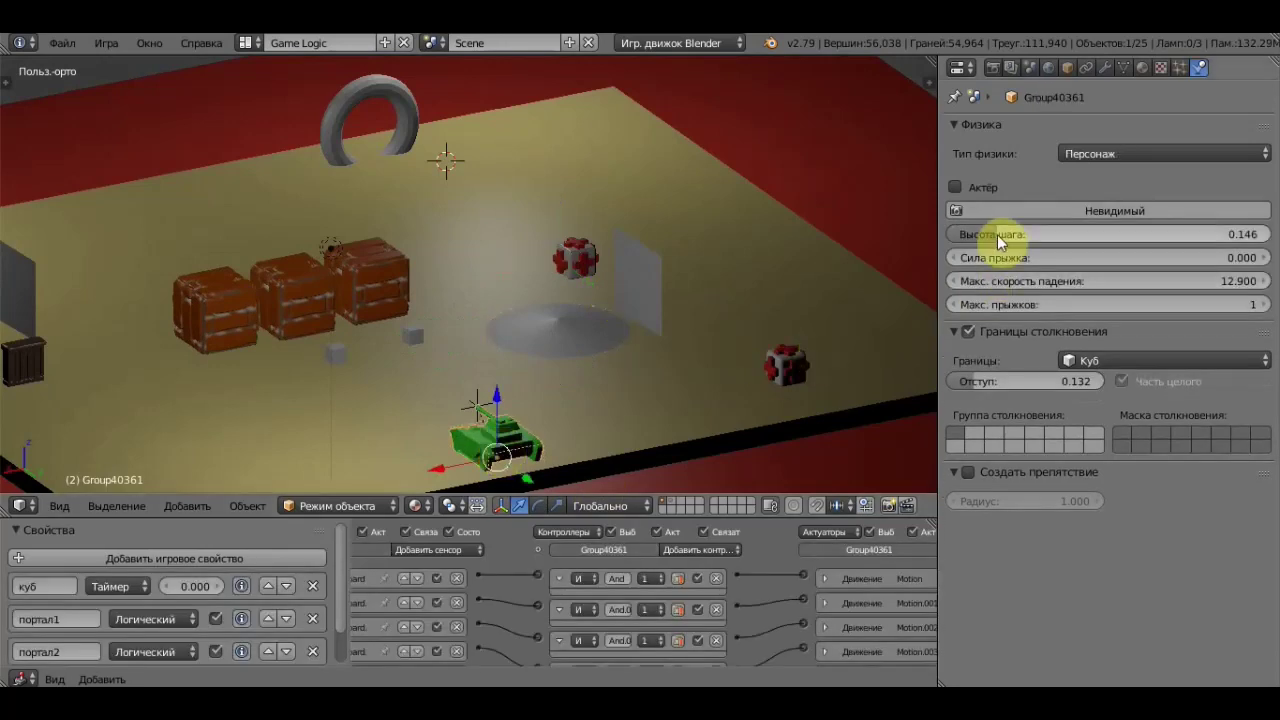
left_click(955, 188)
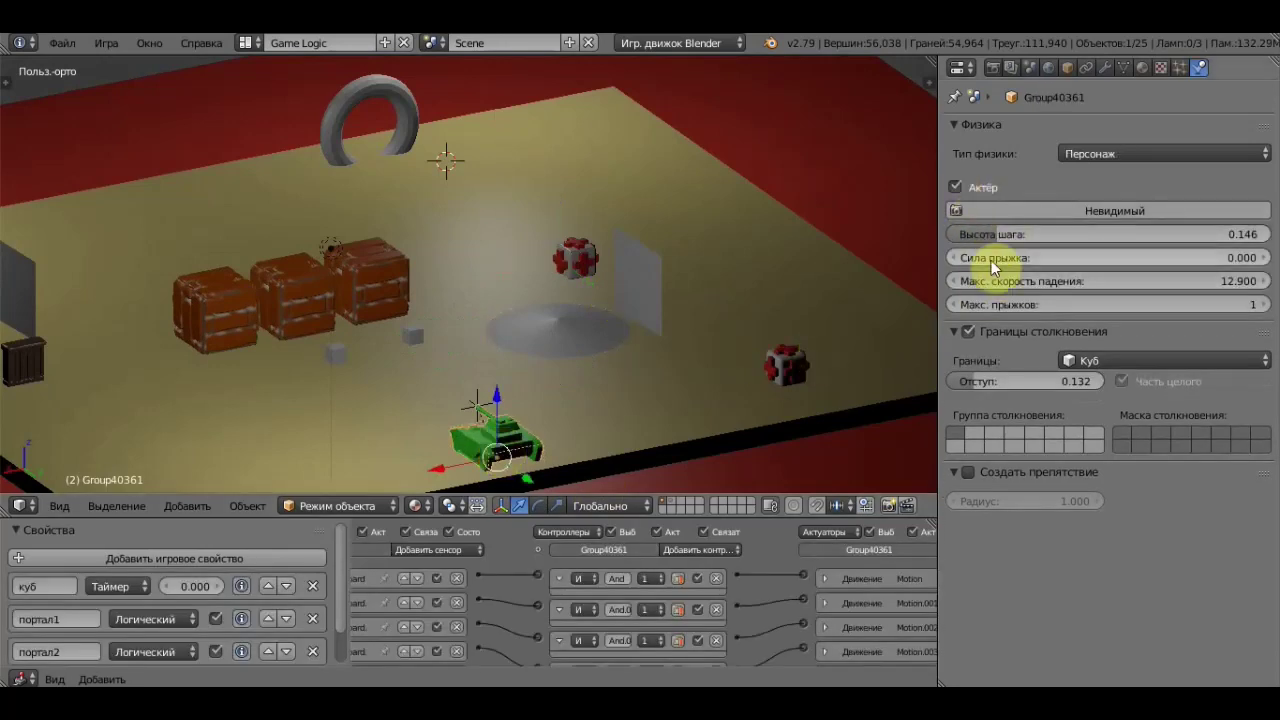
left_click_drag(994, 234, 973, 234)
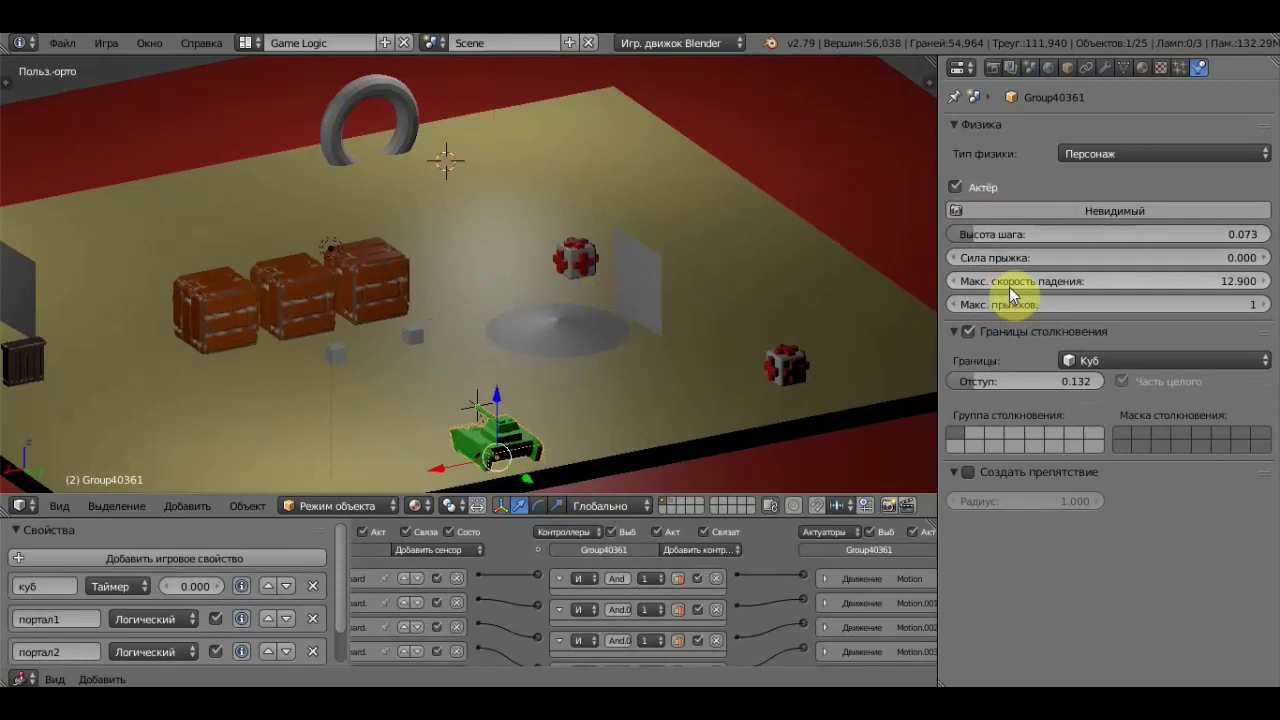
left_click(1144, 150)
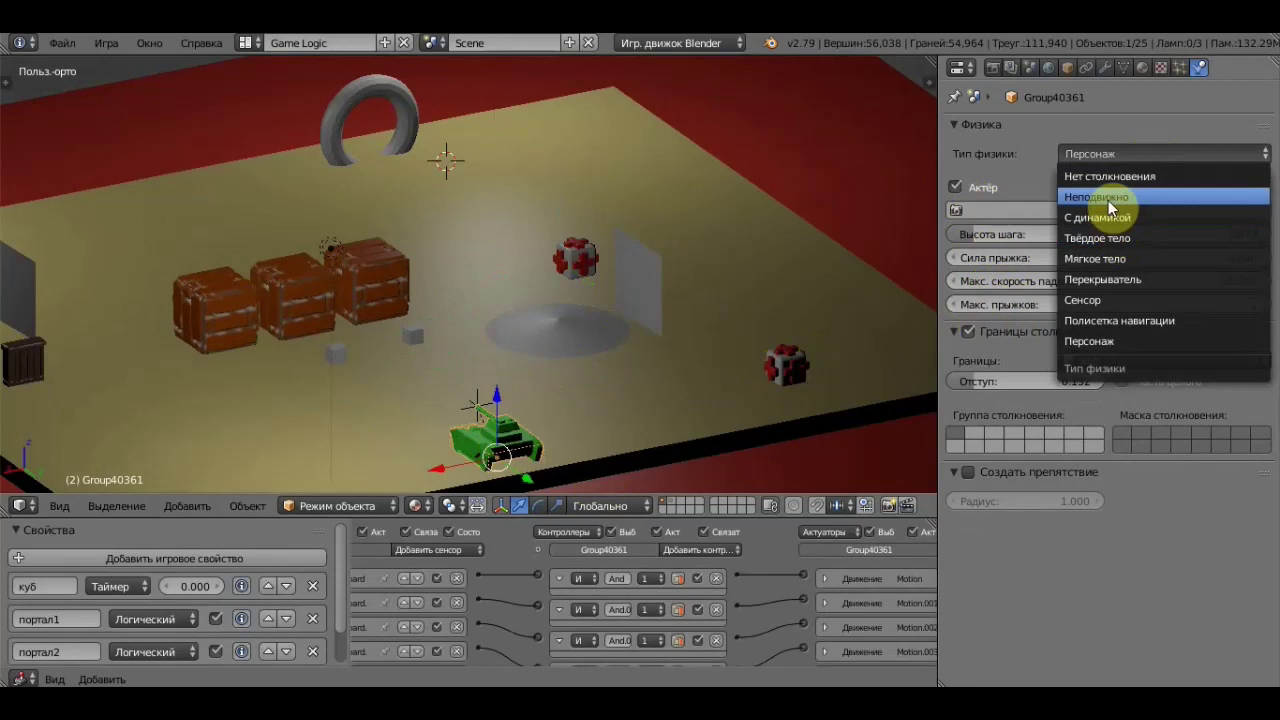
Switch the tank to Sensor physics and test-drive it onto the grey disc.
left_click(1111, 302)
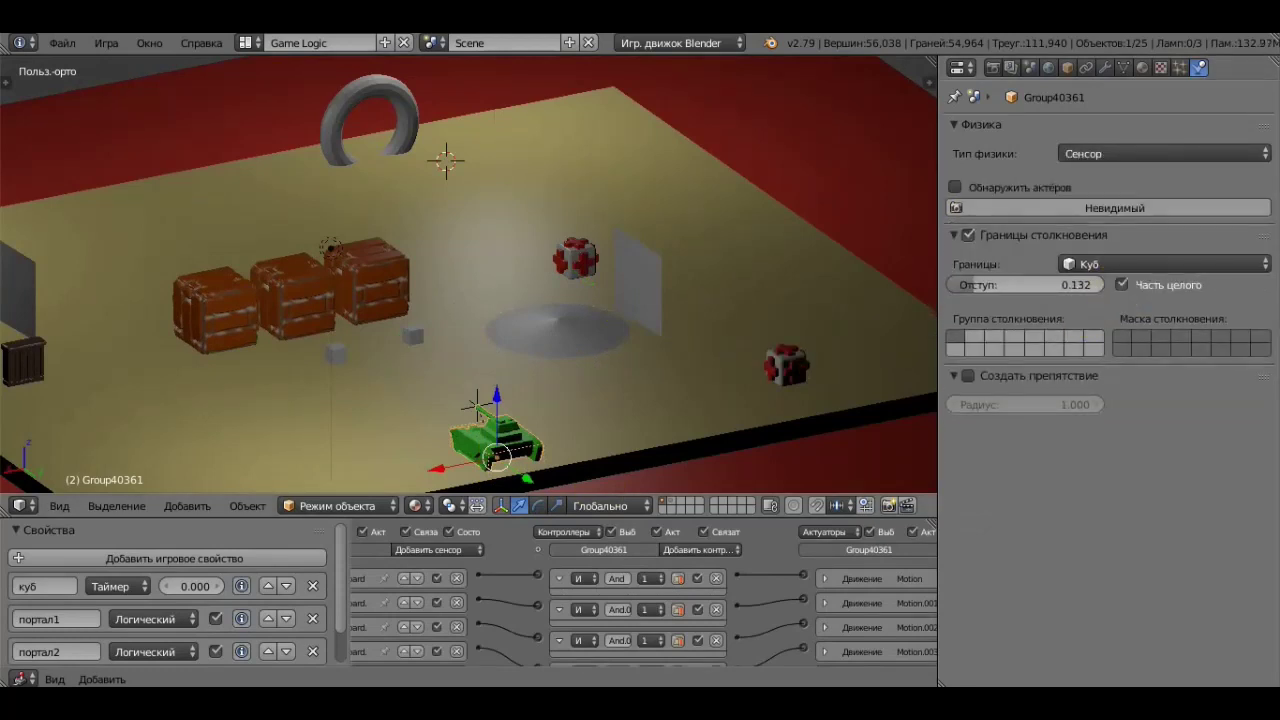
key("p")
key("Up")
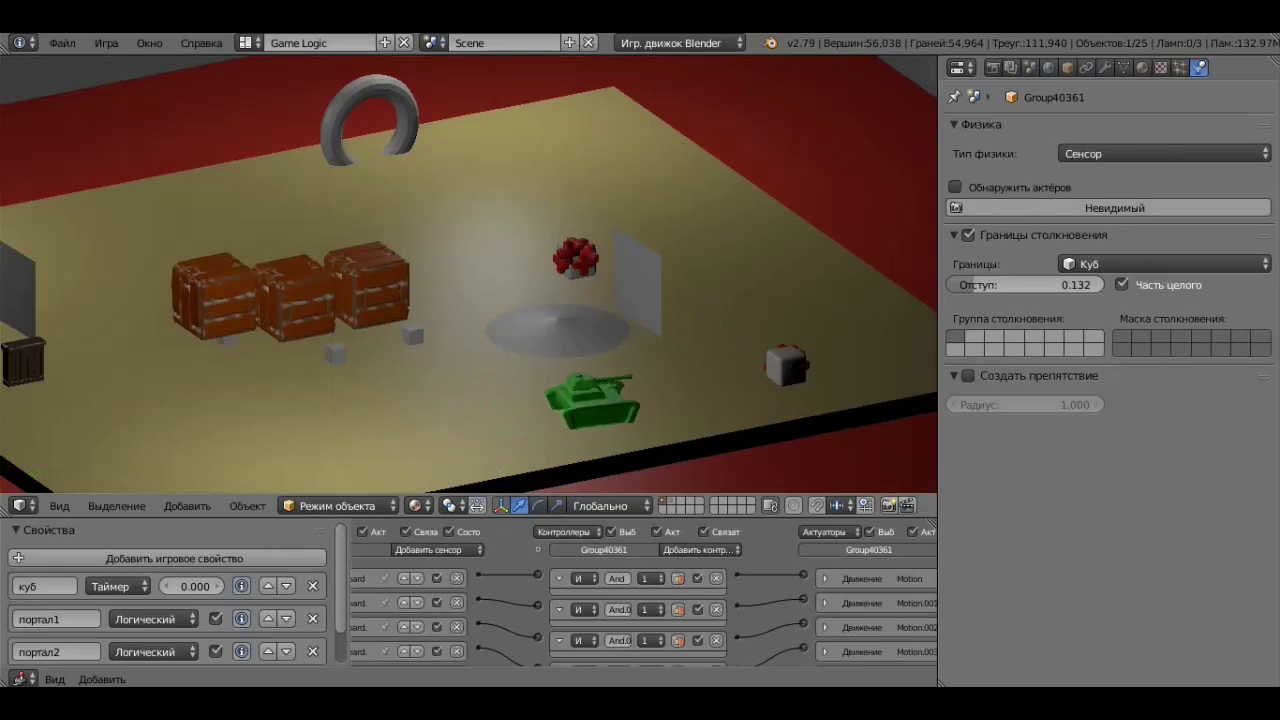
key("Left")
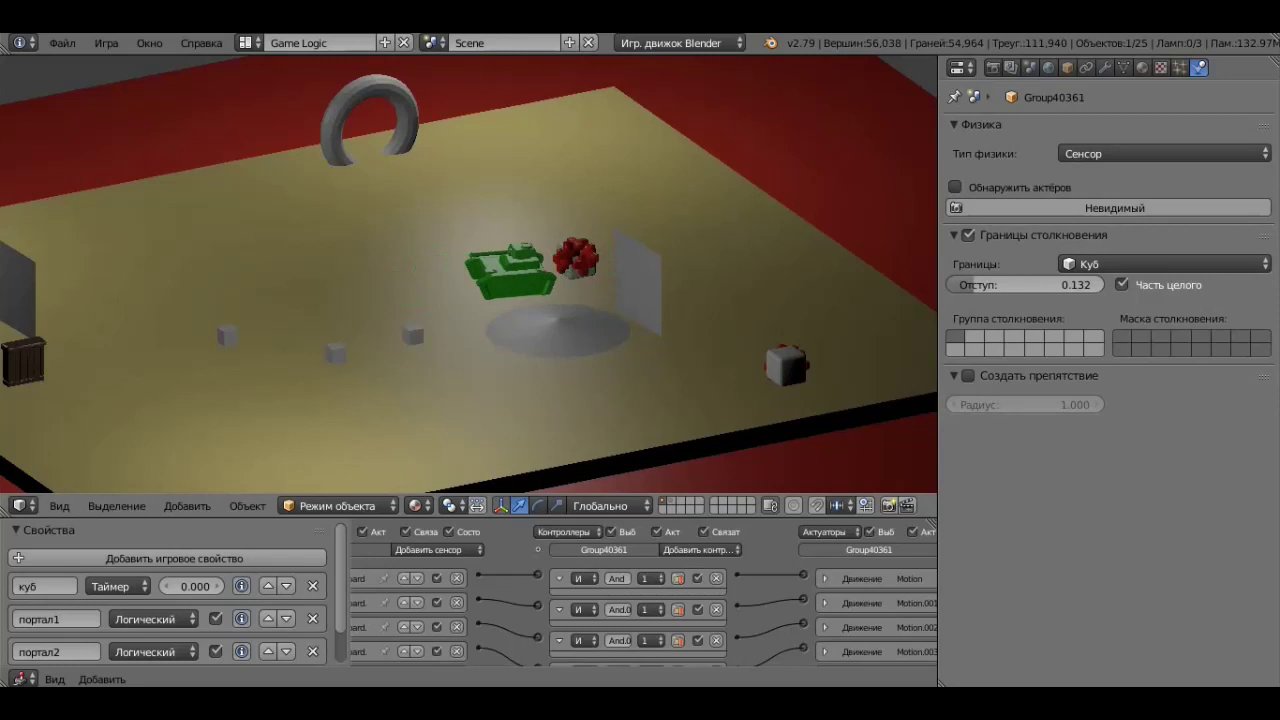
Stop the game and change the tank's physics type to Static.
key("Escape")
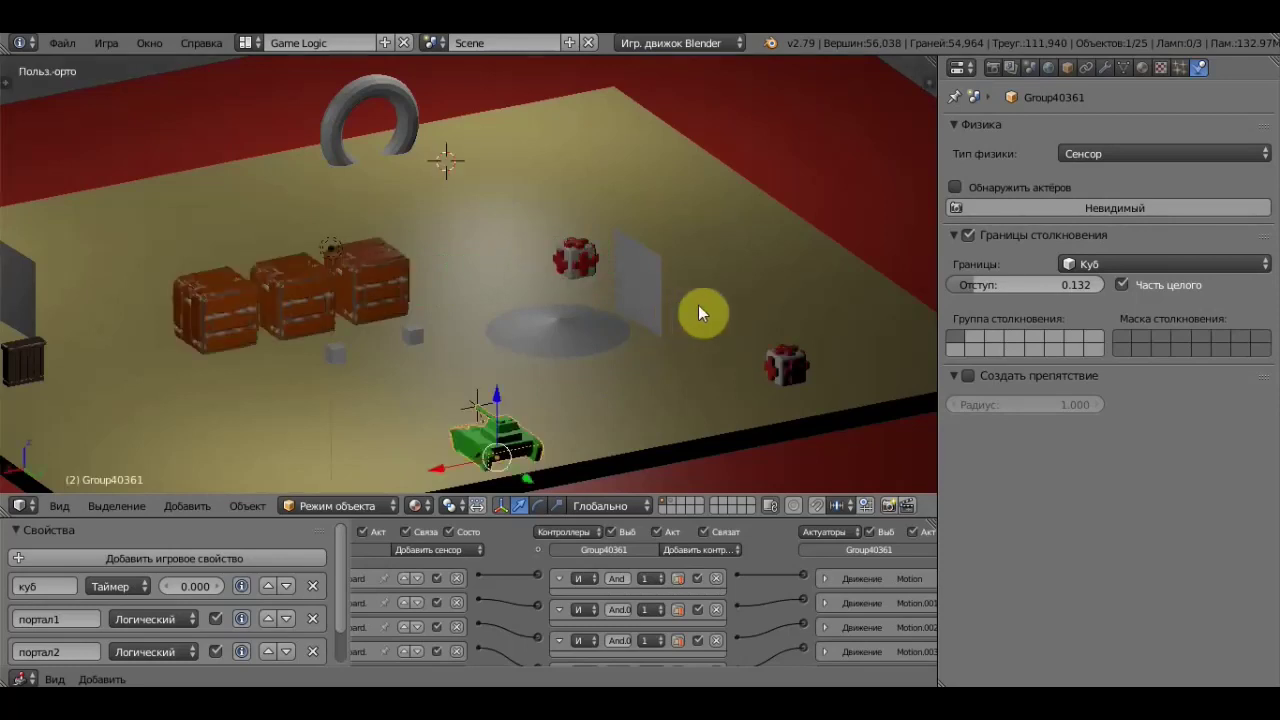
left_click(1109, 152)
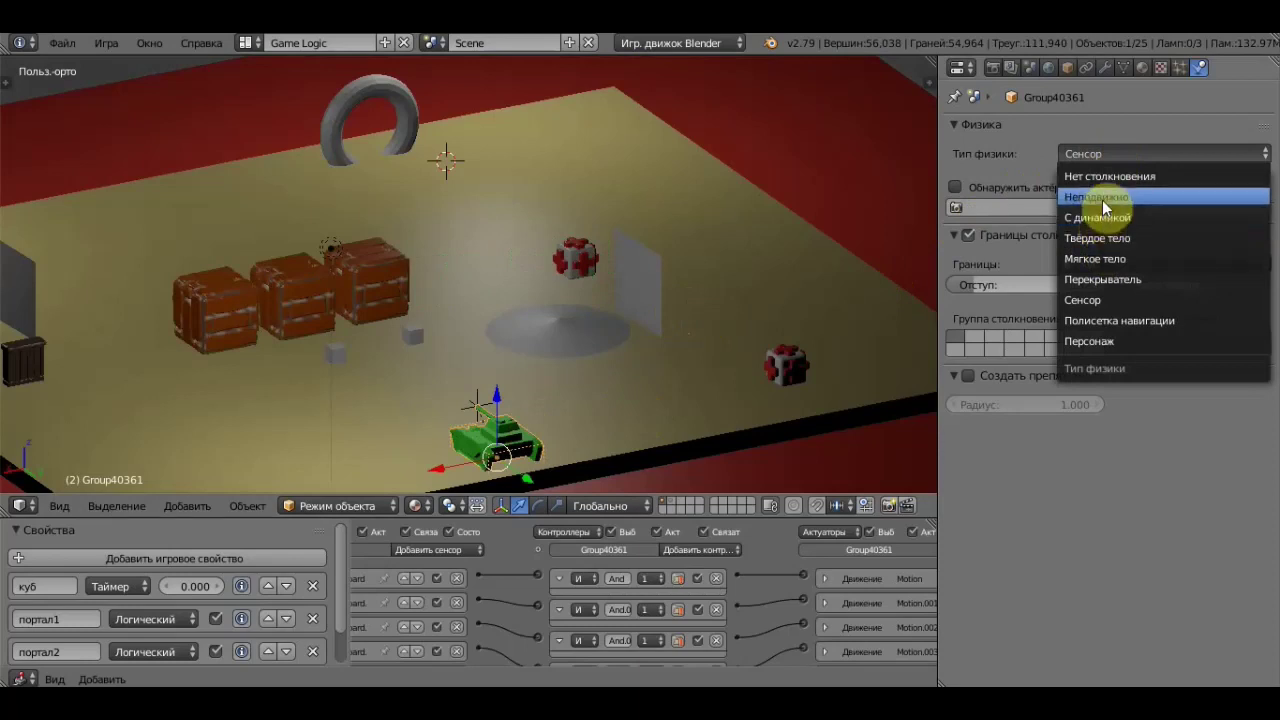
left_click(1102, 200)
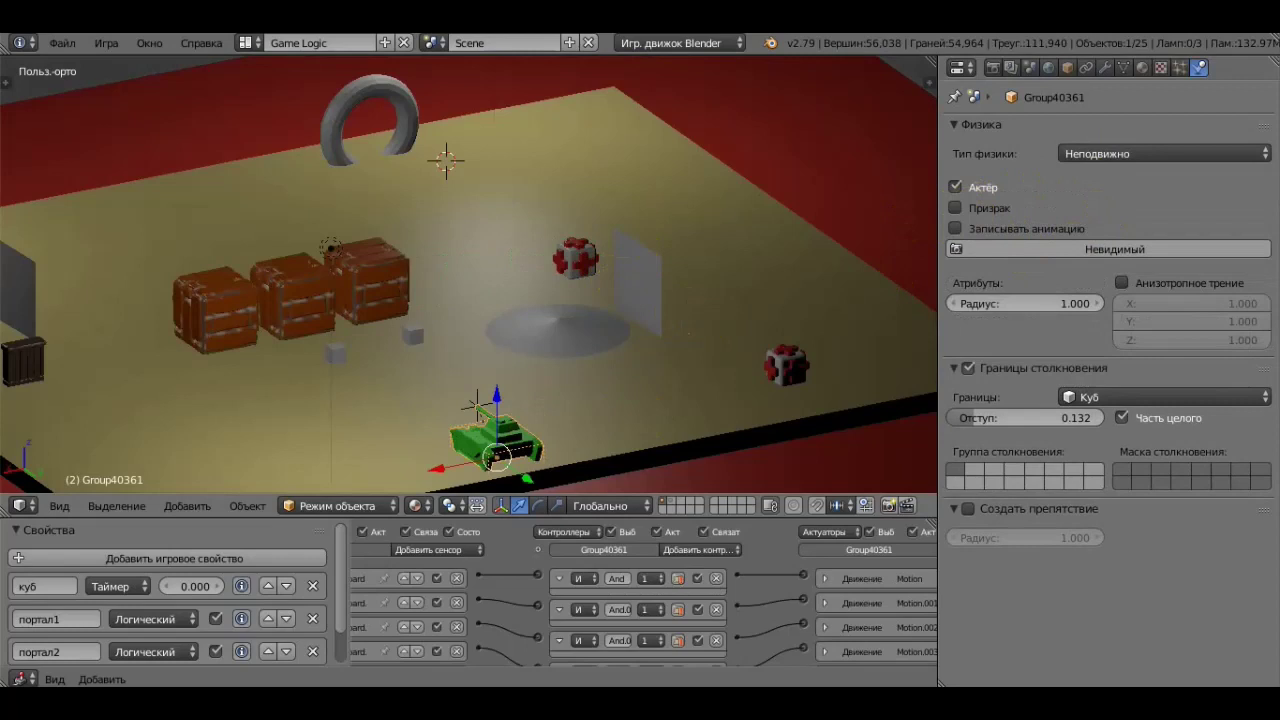
Run the game and drive the Static tank left through the crates.
key("p")
key("Up")
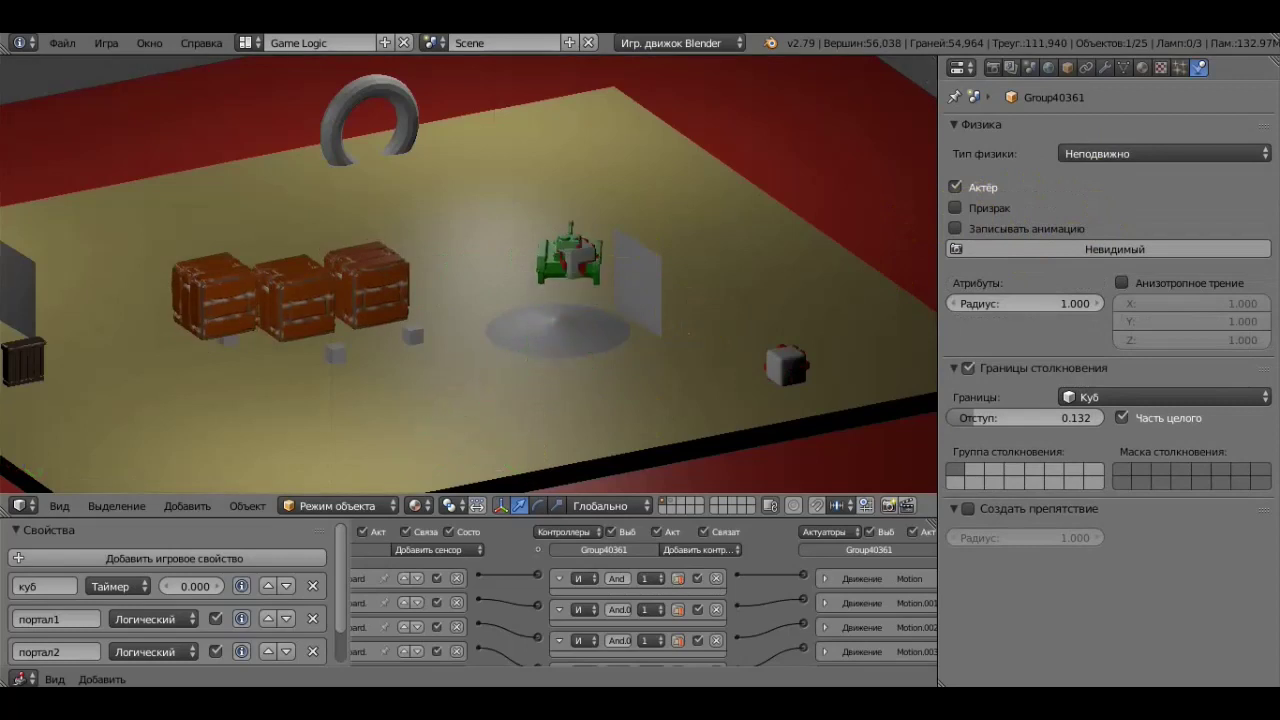
key("Left")
key("Up")
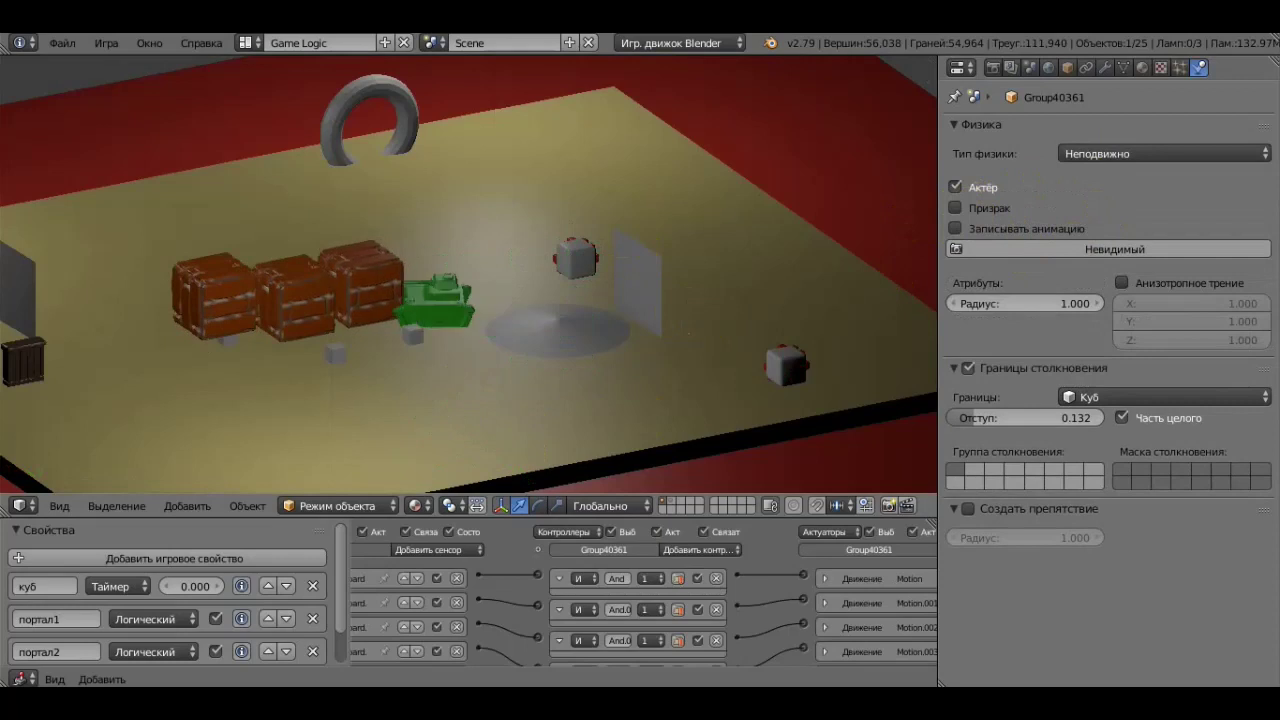
key("Left")
key("Up")
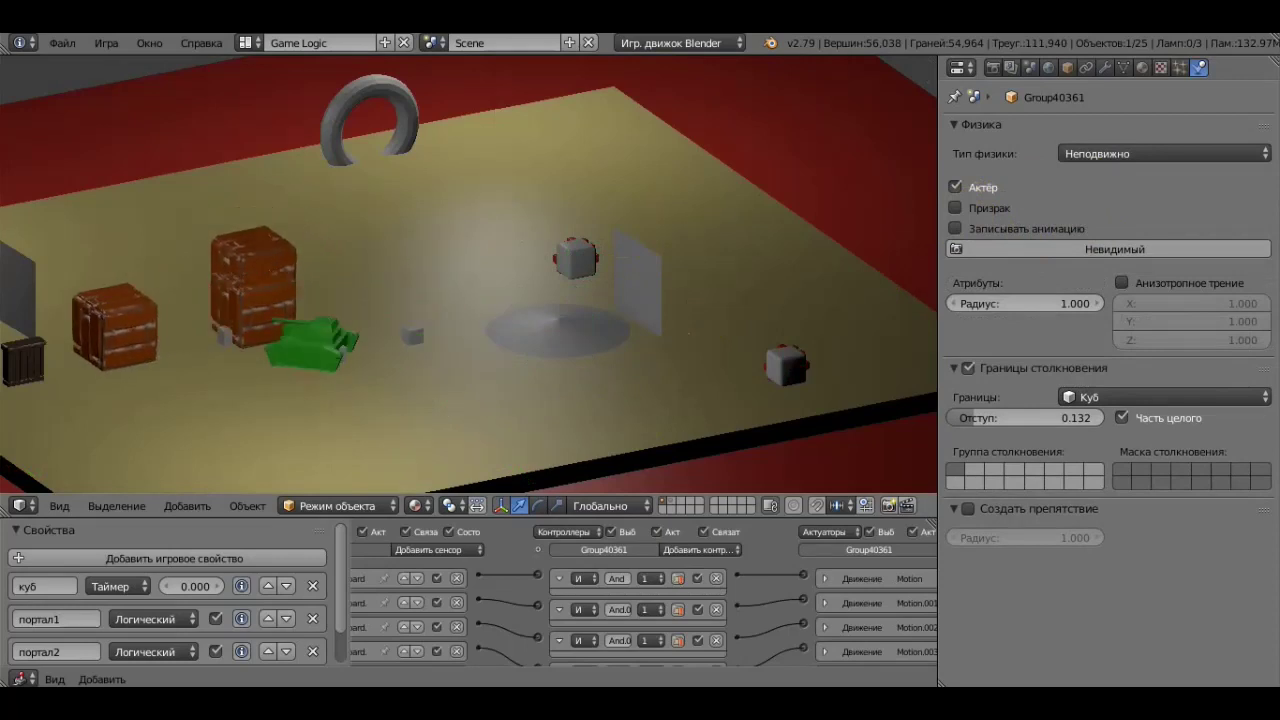
key("Left")
key("Up")
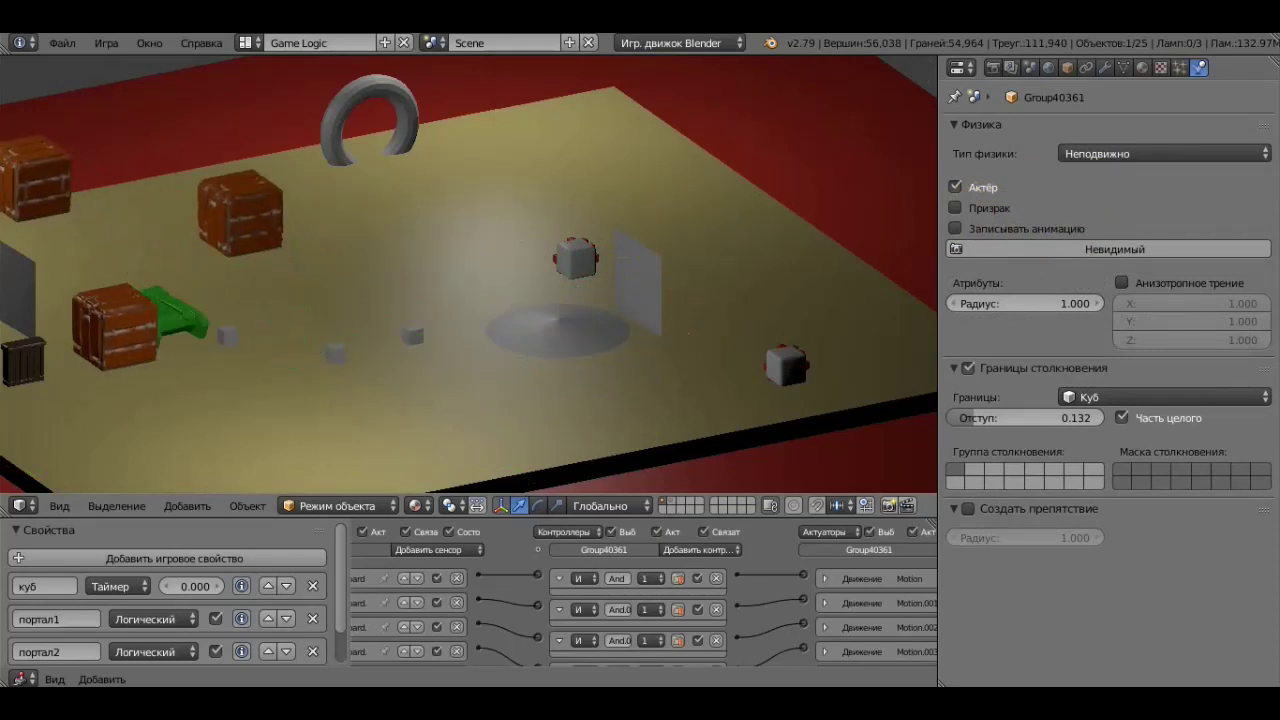
key("Right")
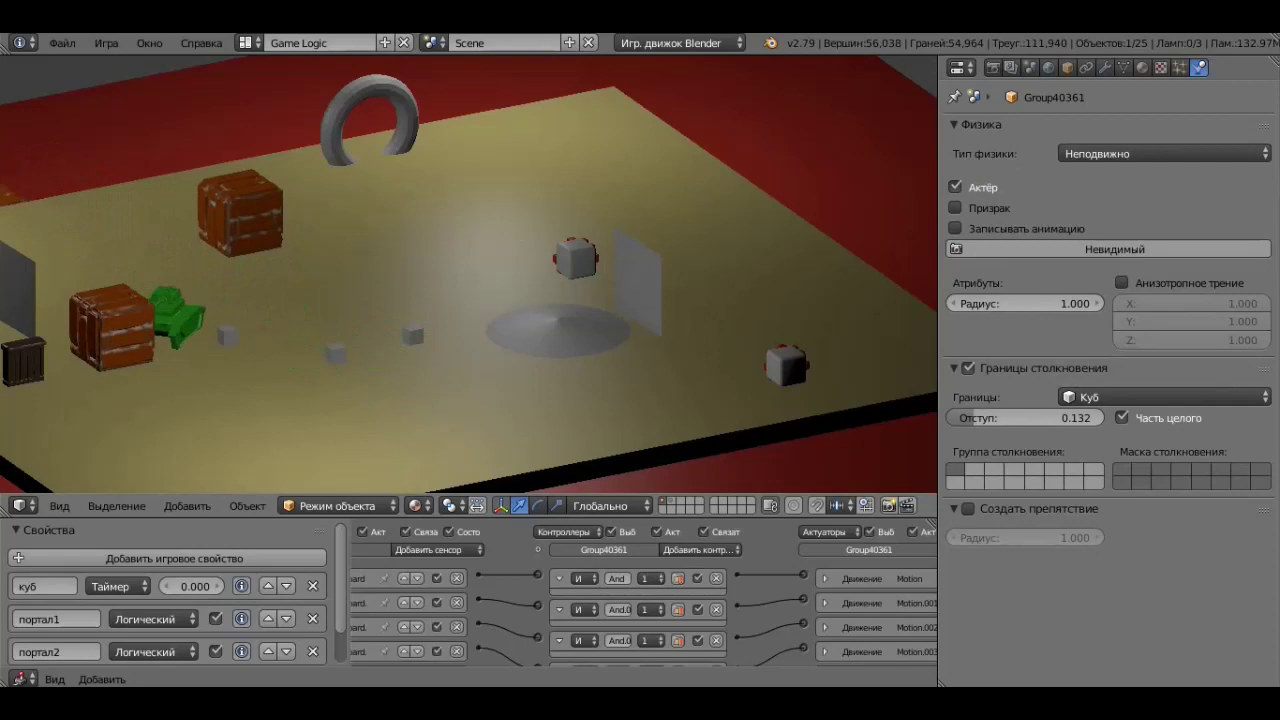
Restart and drive the tank to push a wooden crate into the white cube, then stop.
key("Escape")
key("Right")
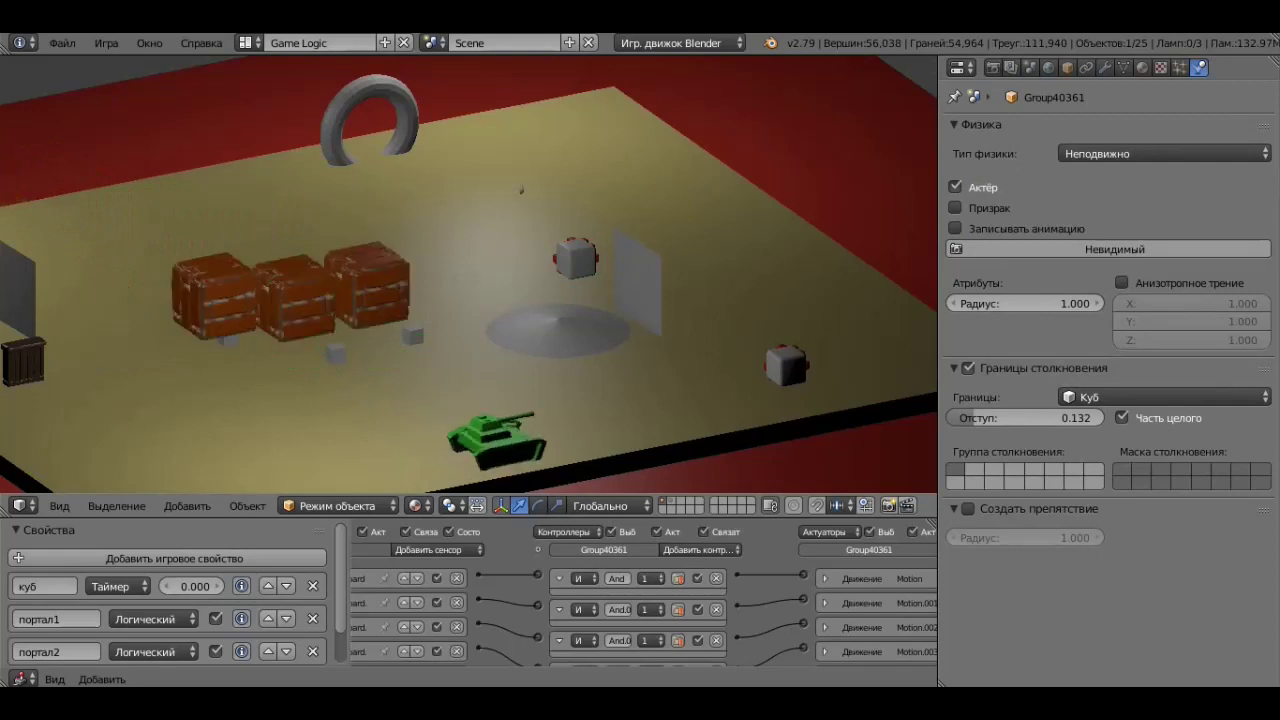
key("Up")
key("Left")
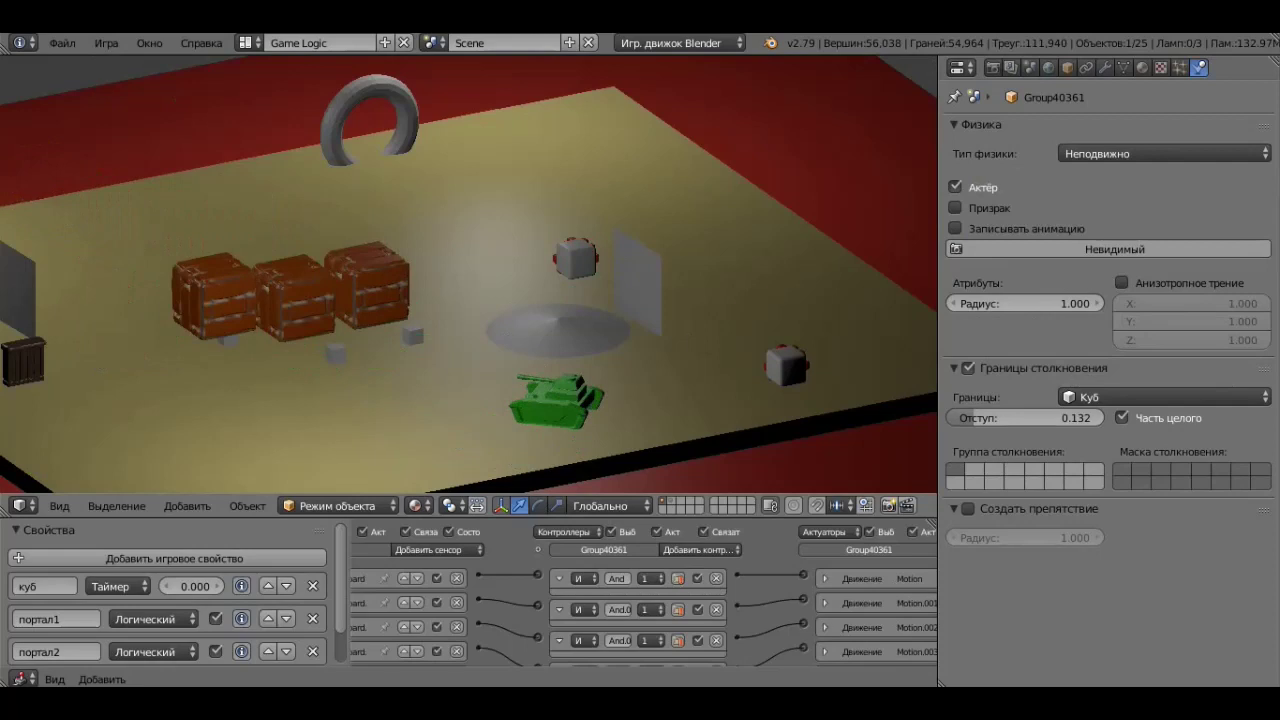
key("Up")
key("Up")
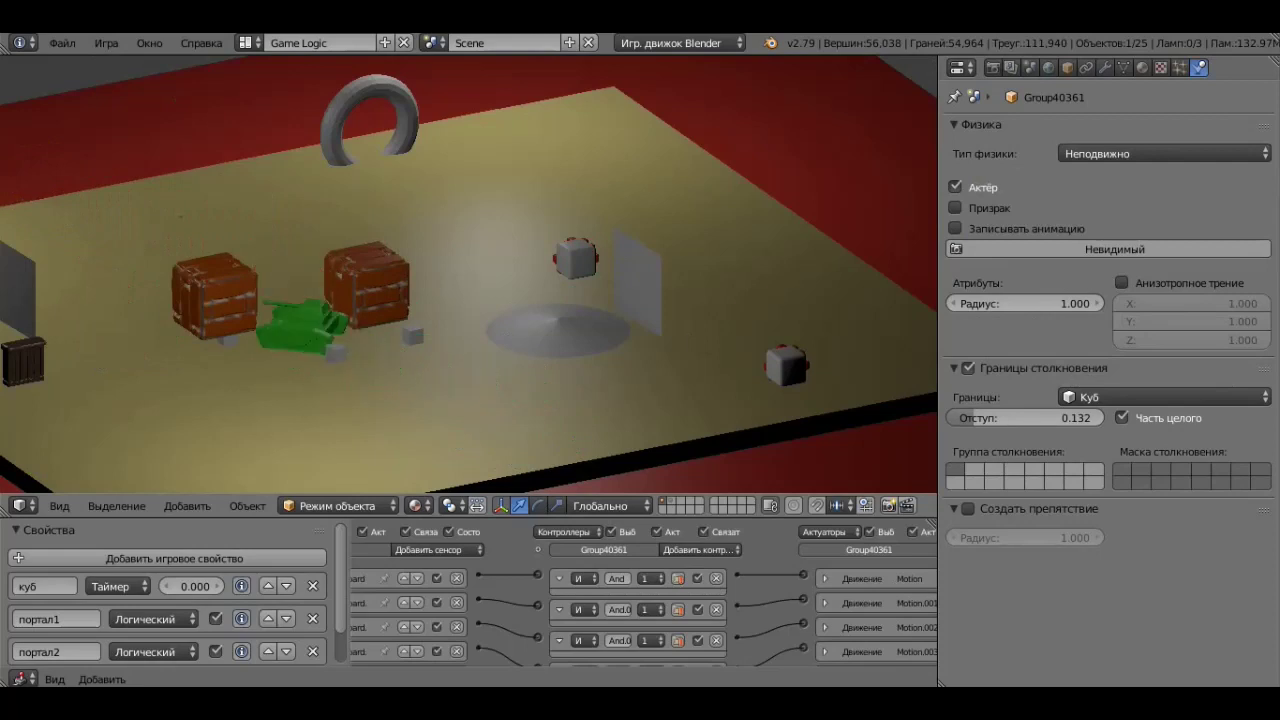
key("Right")
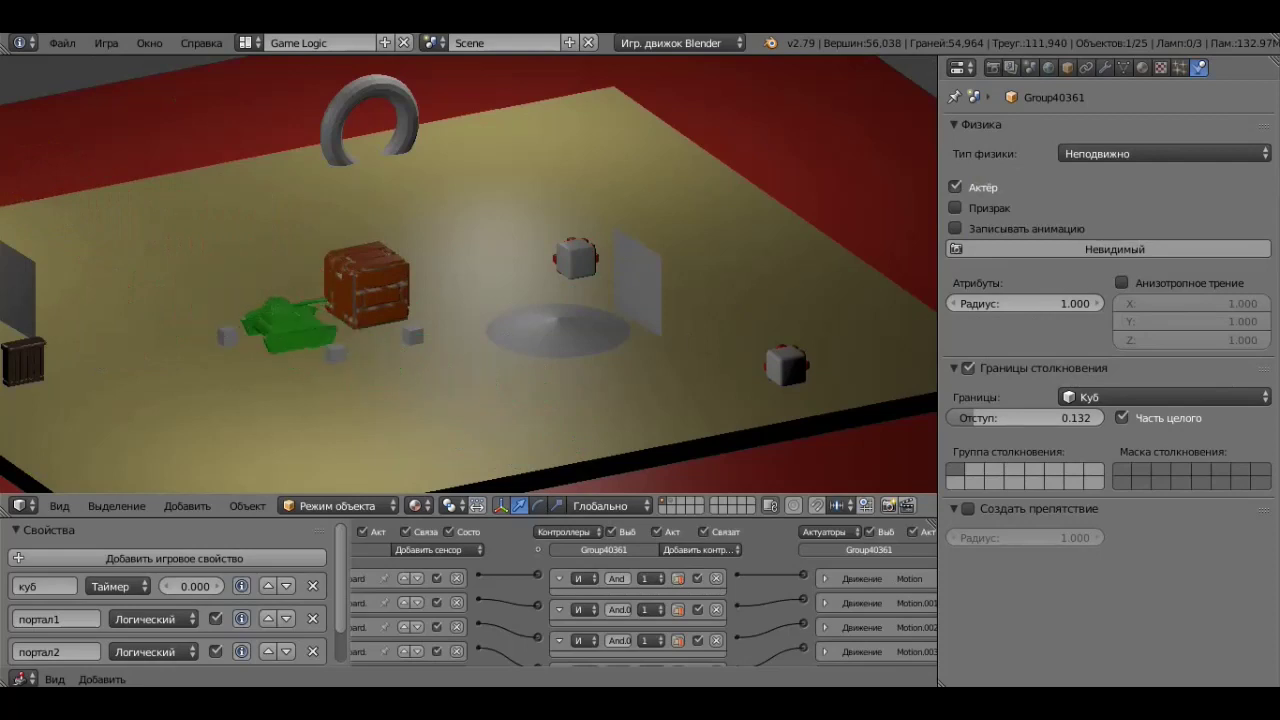
key("Up")
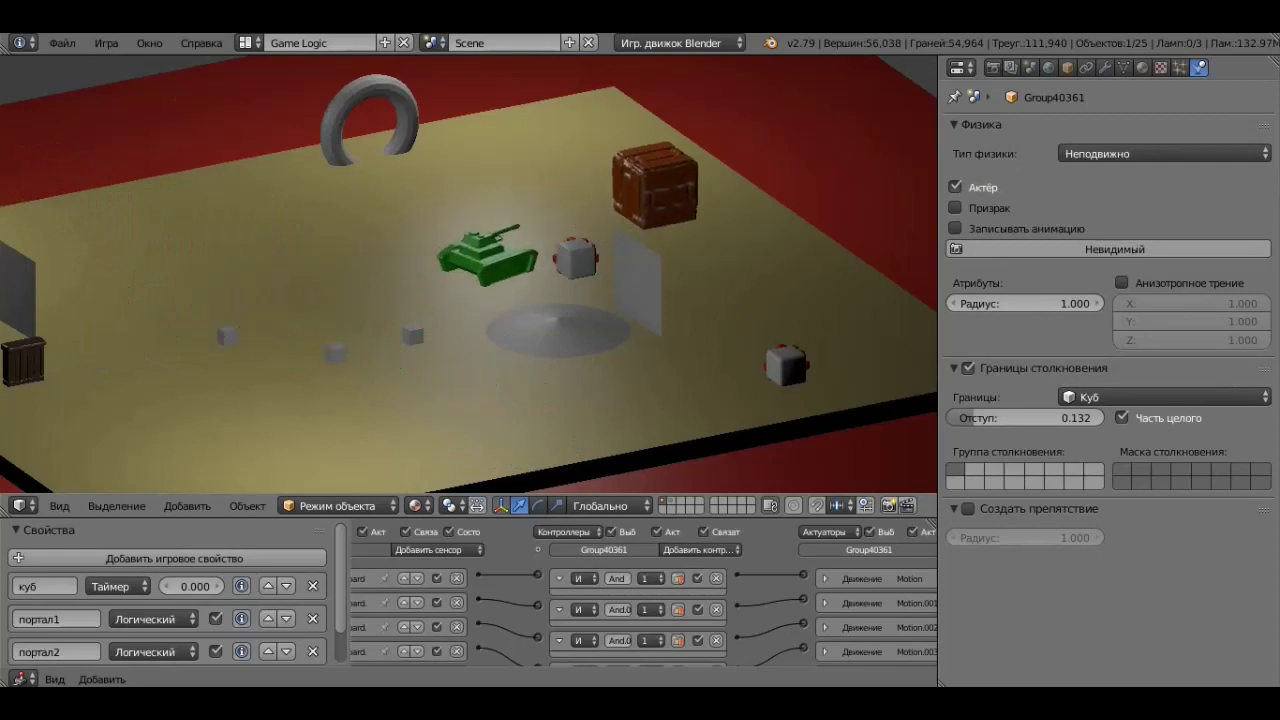
key("Right")
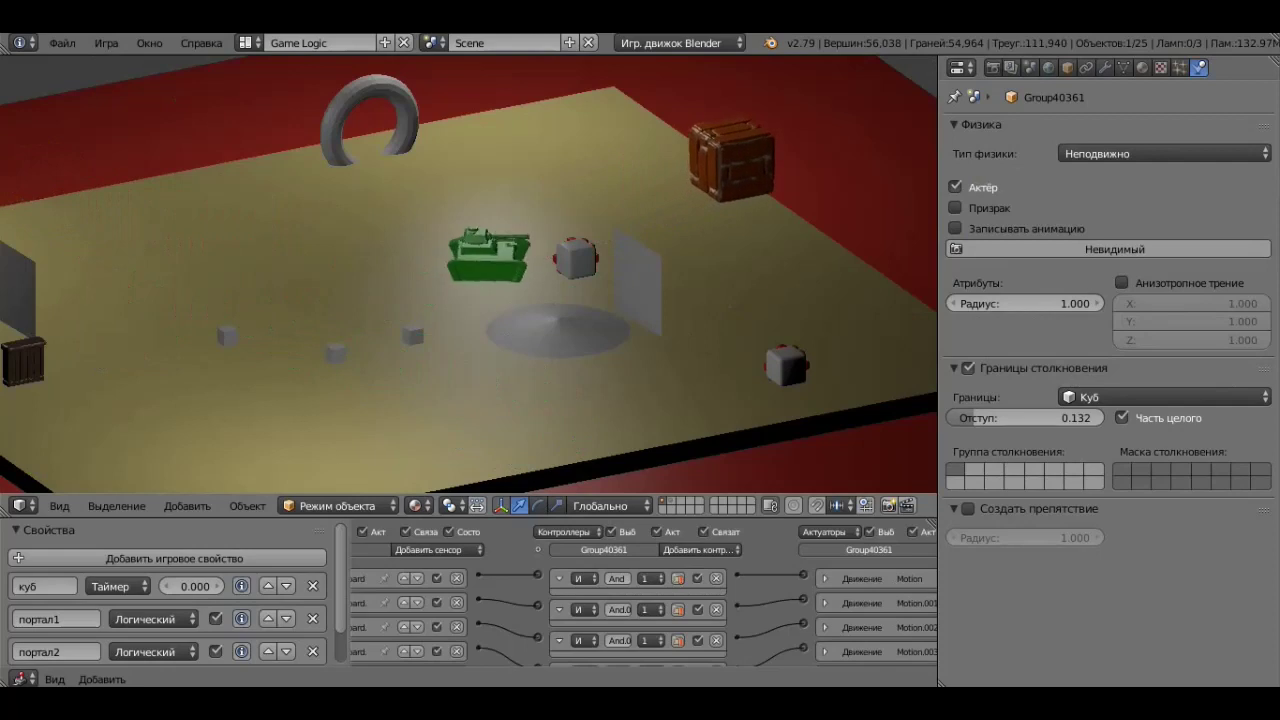
key("Up")
key("Left")
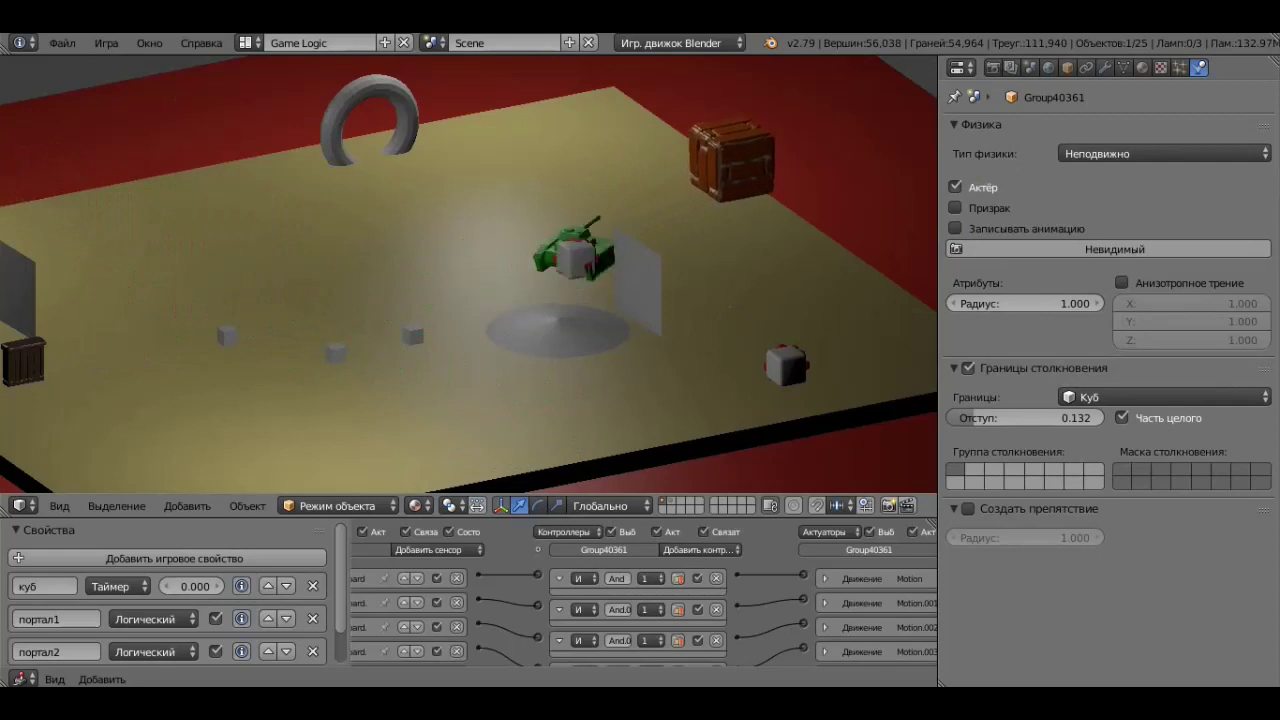
key("Left")
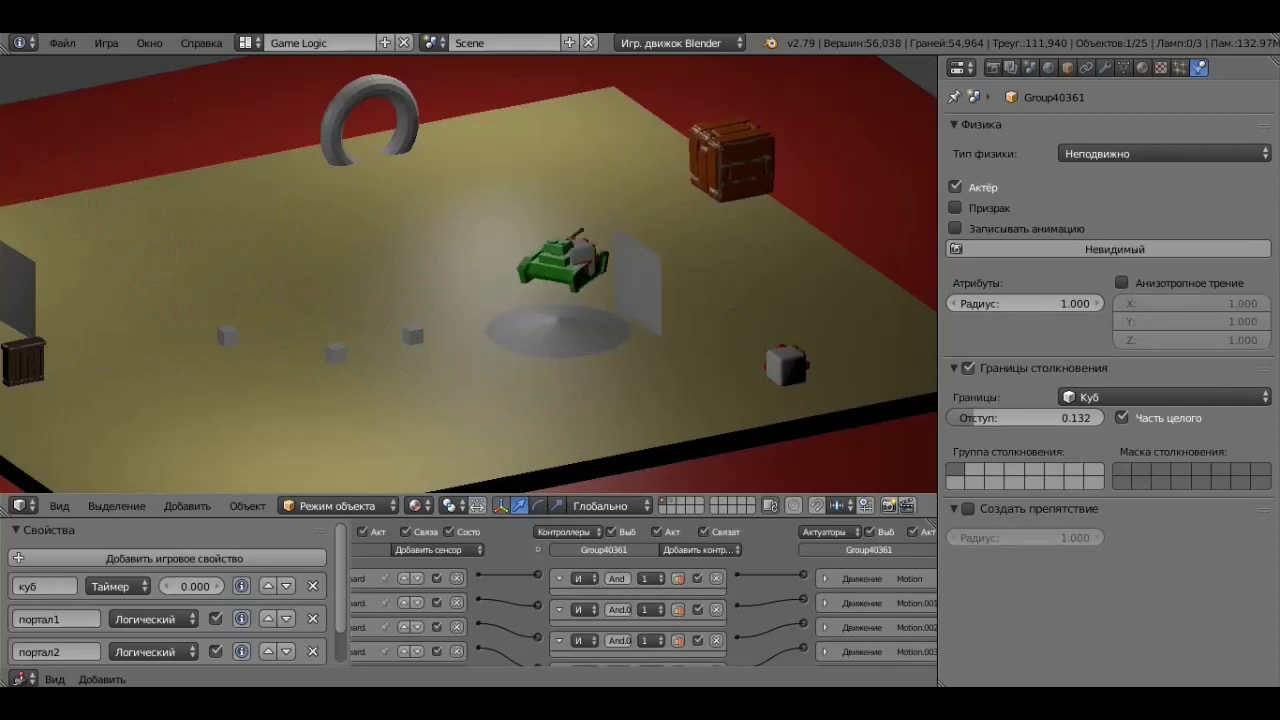
key("Escape")
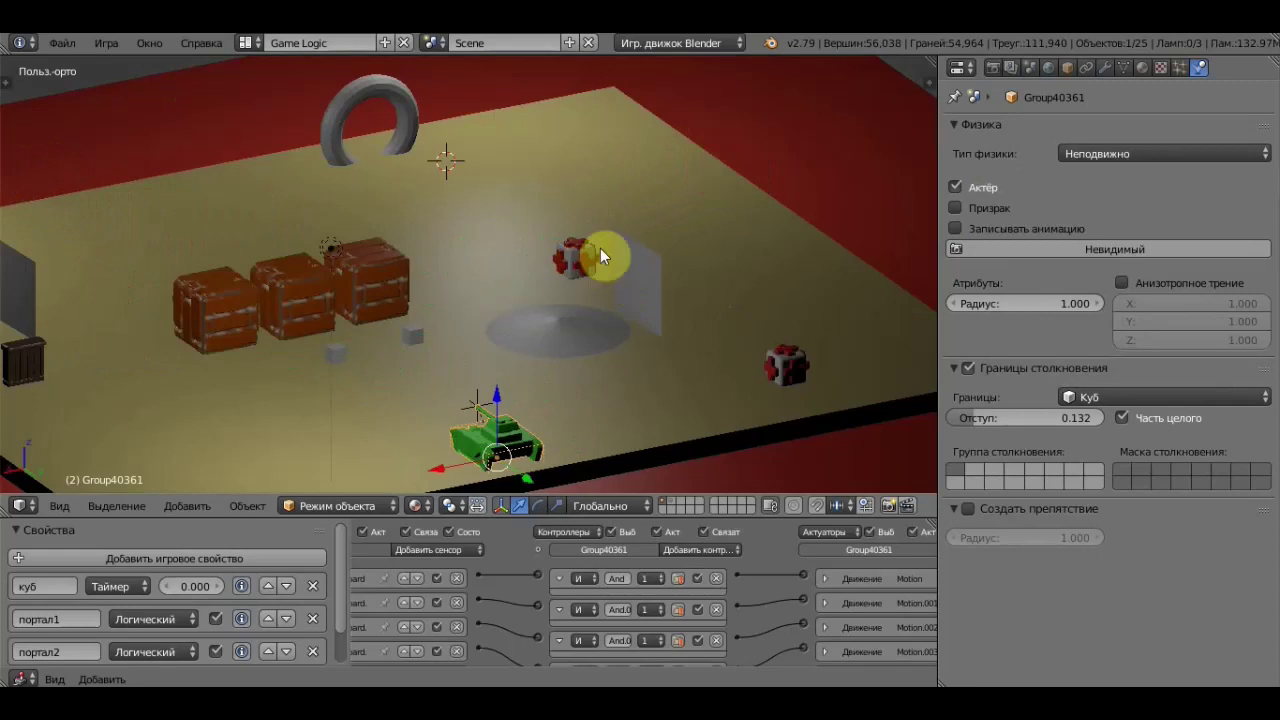
Switch the tank back to Персонаж (Character) physics and run a short game test.
left_click(1114, 157)
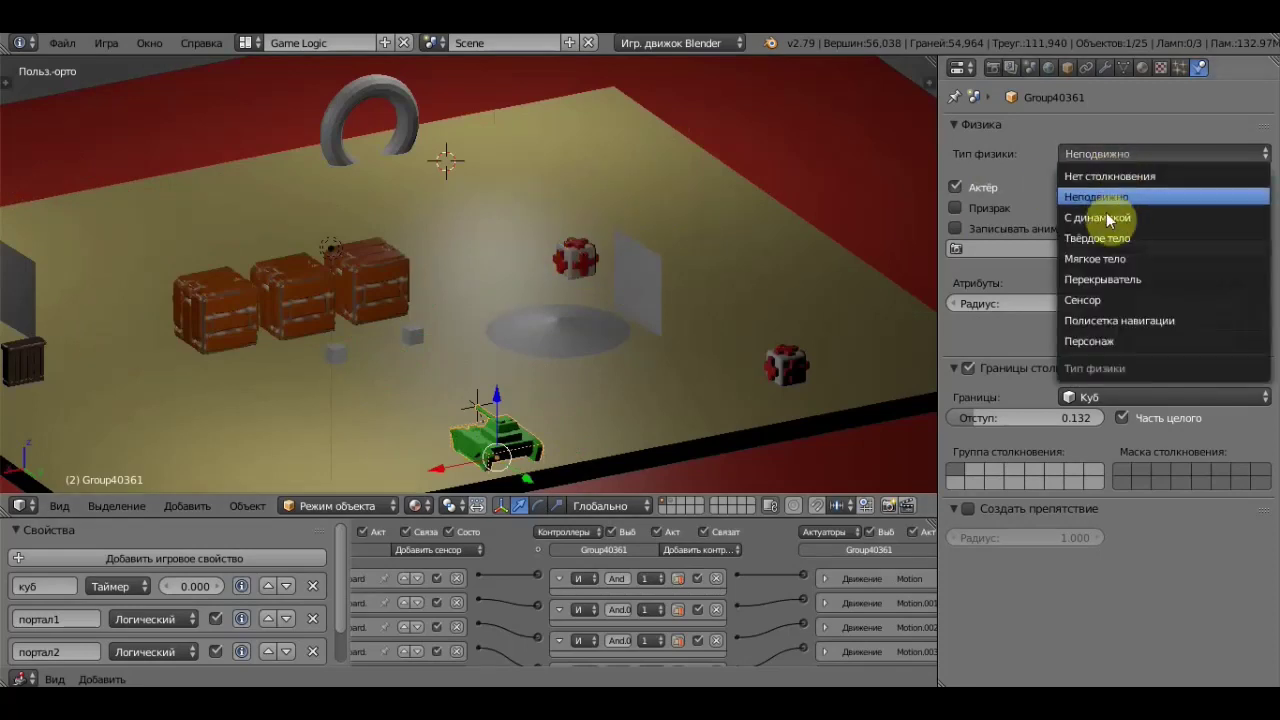
left_click(1097, 342)
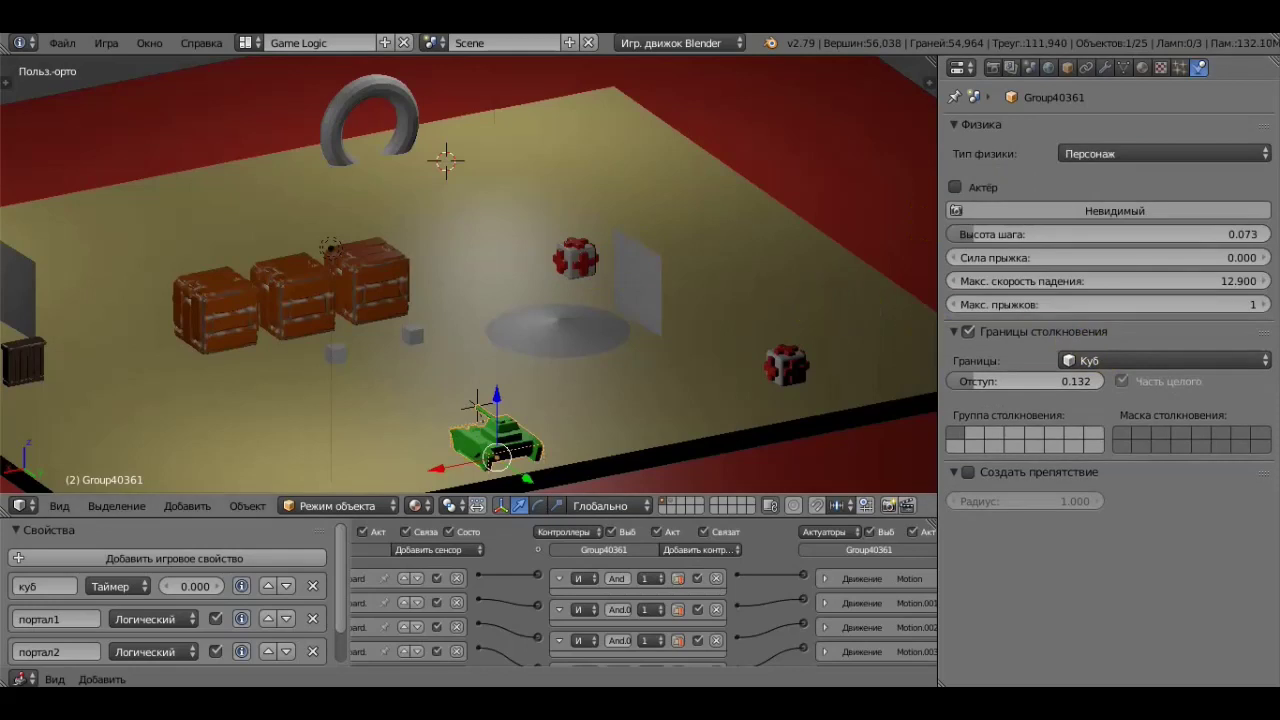
key("p")
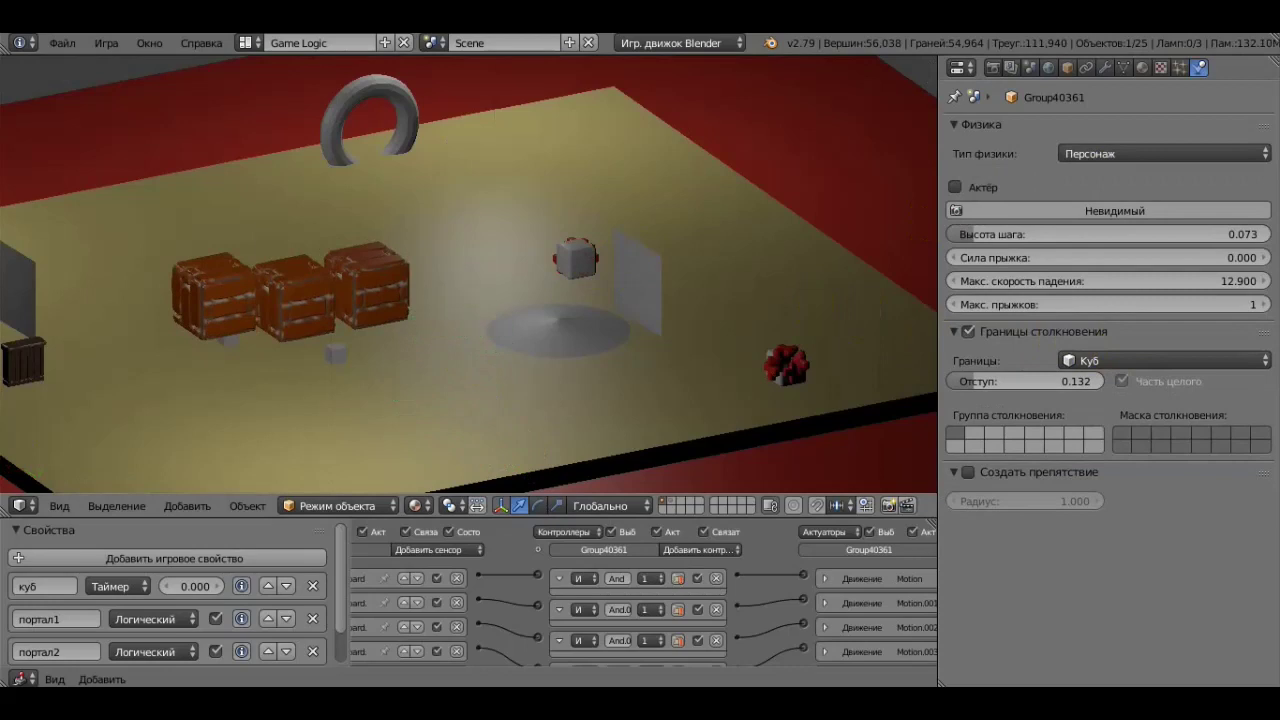
key("Escape")
Set the tank to Сенсор (Sensor) physics and drive it toward the red object in a test.
left_click(1095, 154)
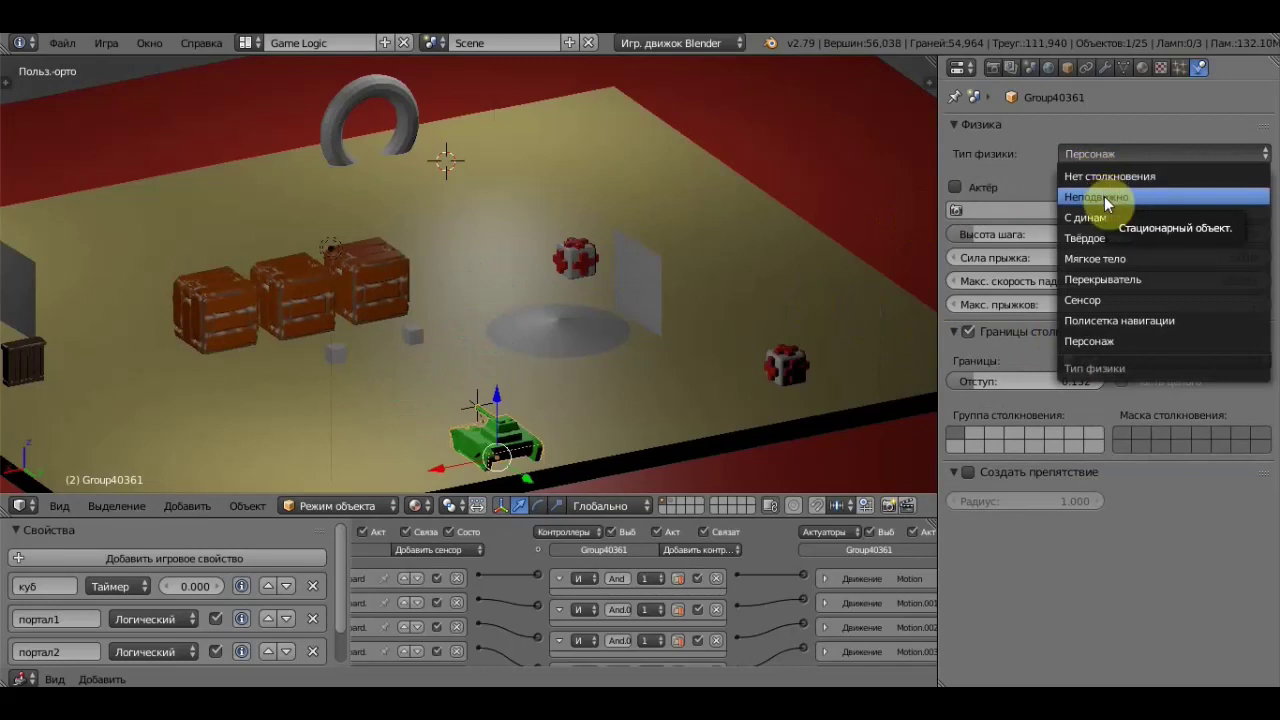
left_click(1102, 298)
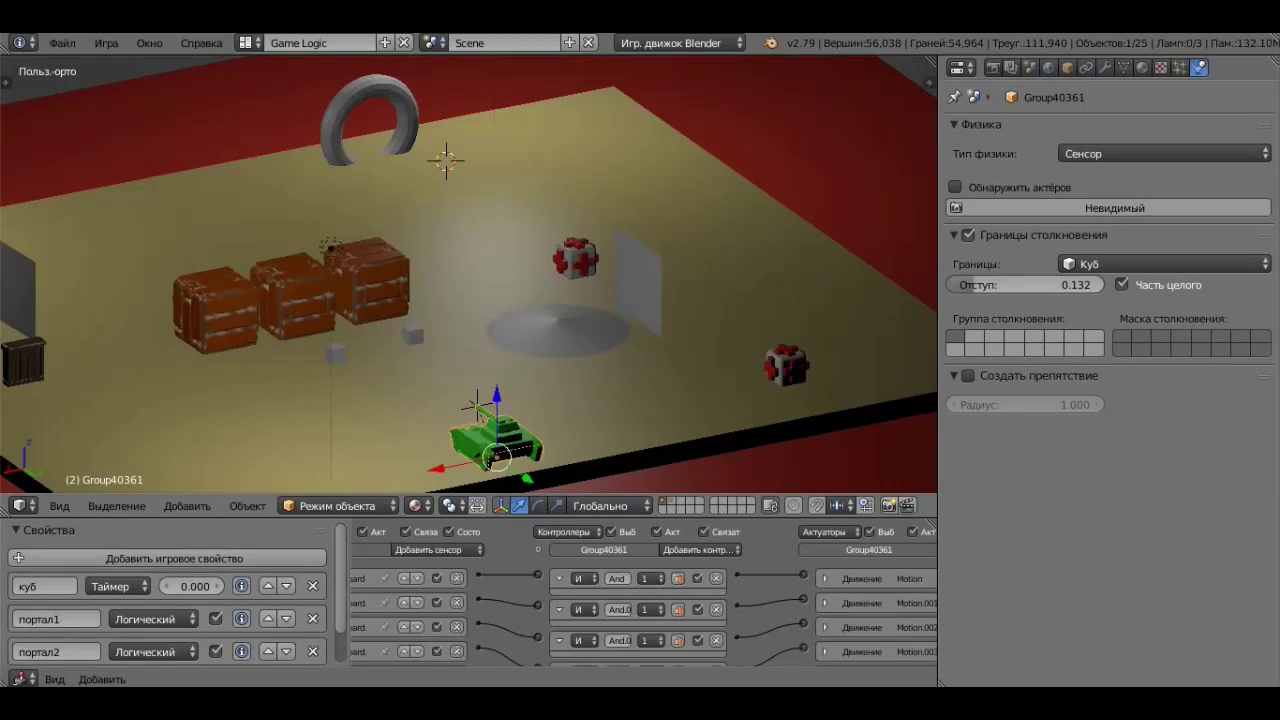
key("p")
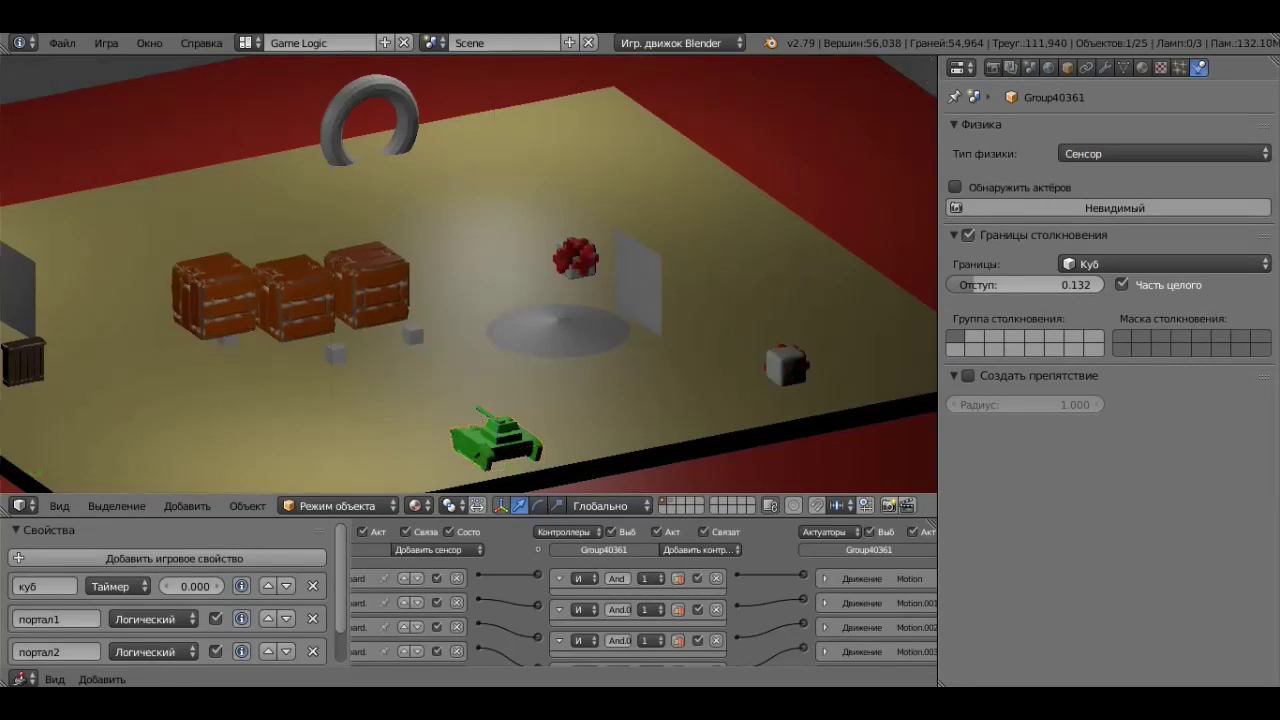
key("Up")
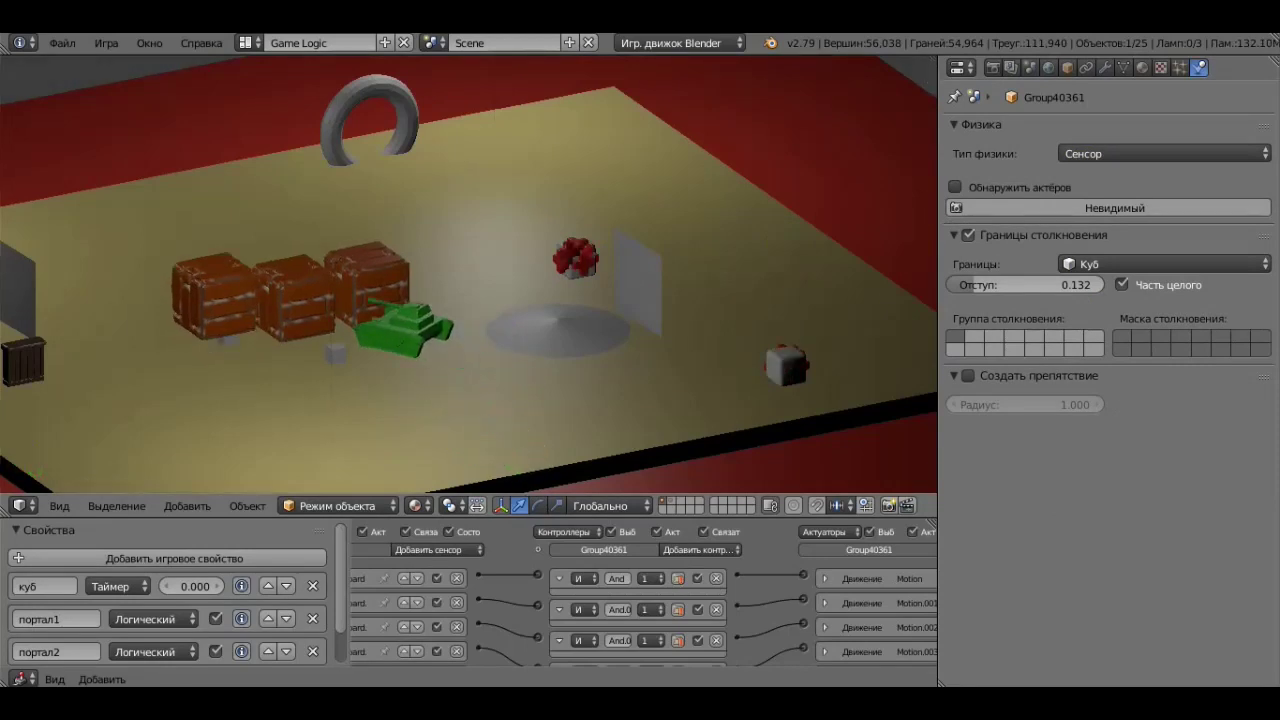
key("Up")
key("Up")
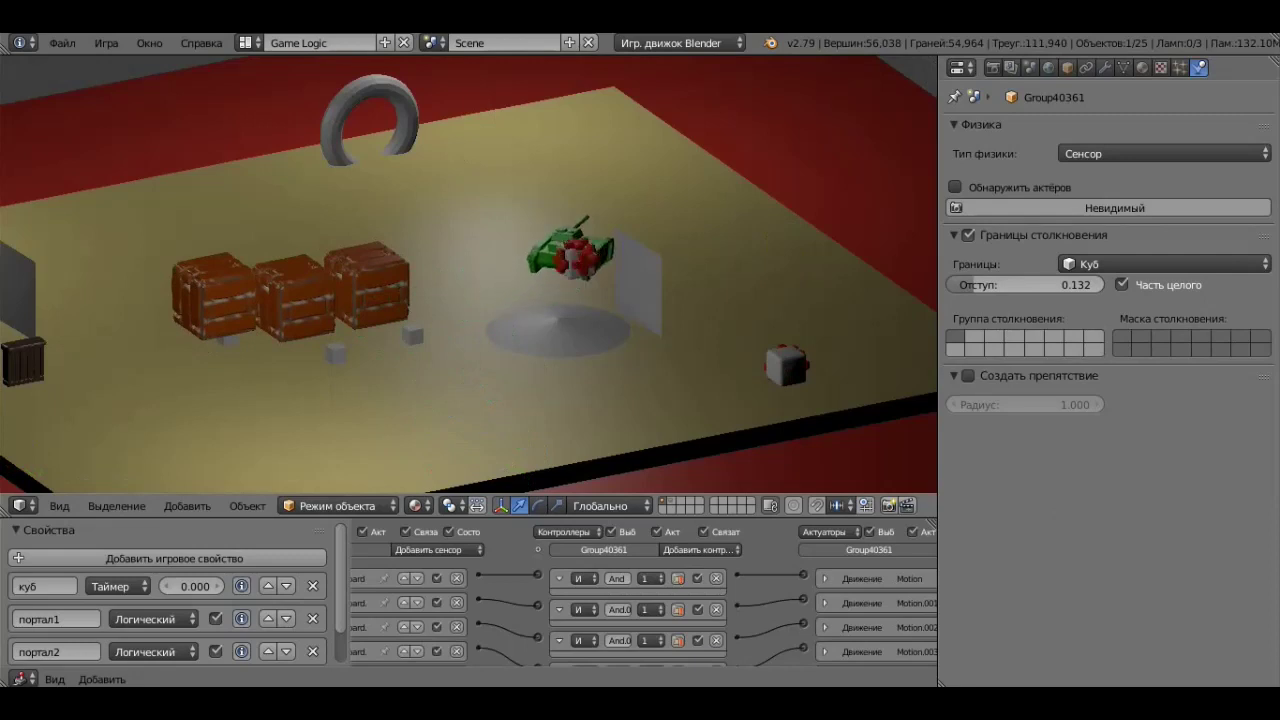
key("Escape")
Give the tank С динамикой (Dynamic) physics and drive it to the red object and crates.
left_click(1139, 153)
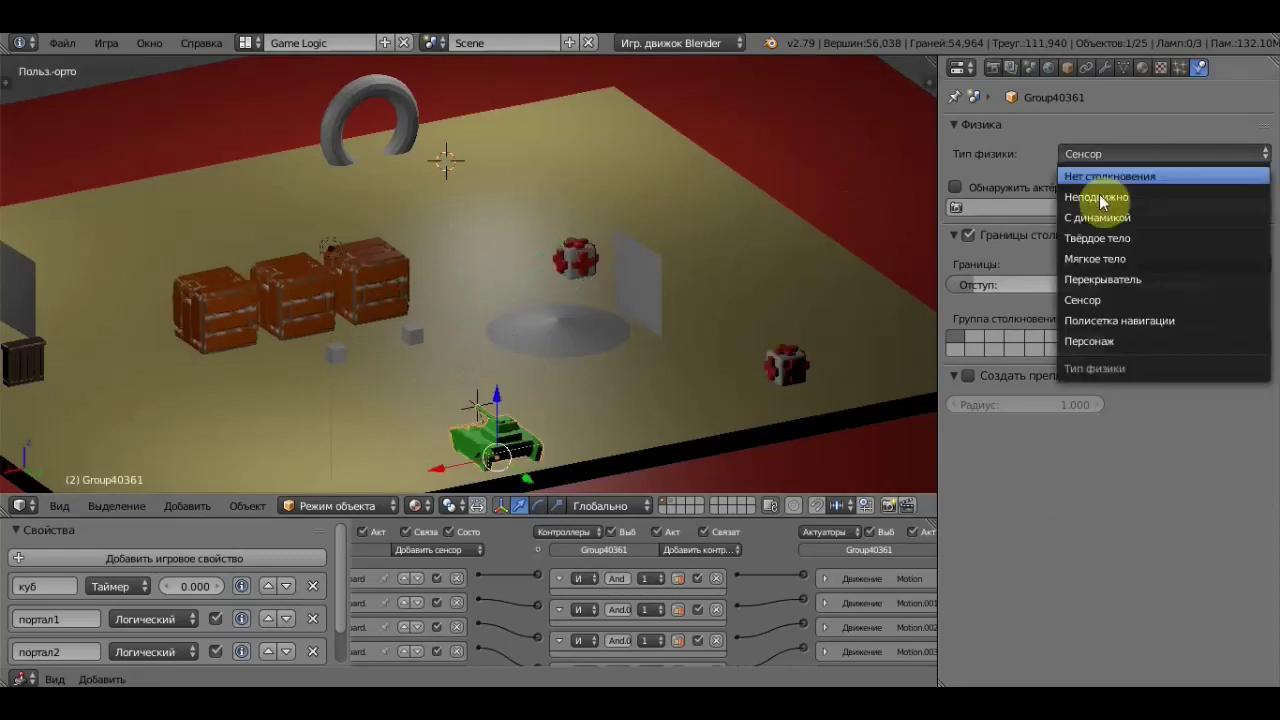
left_click(1107, 214)
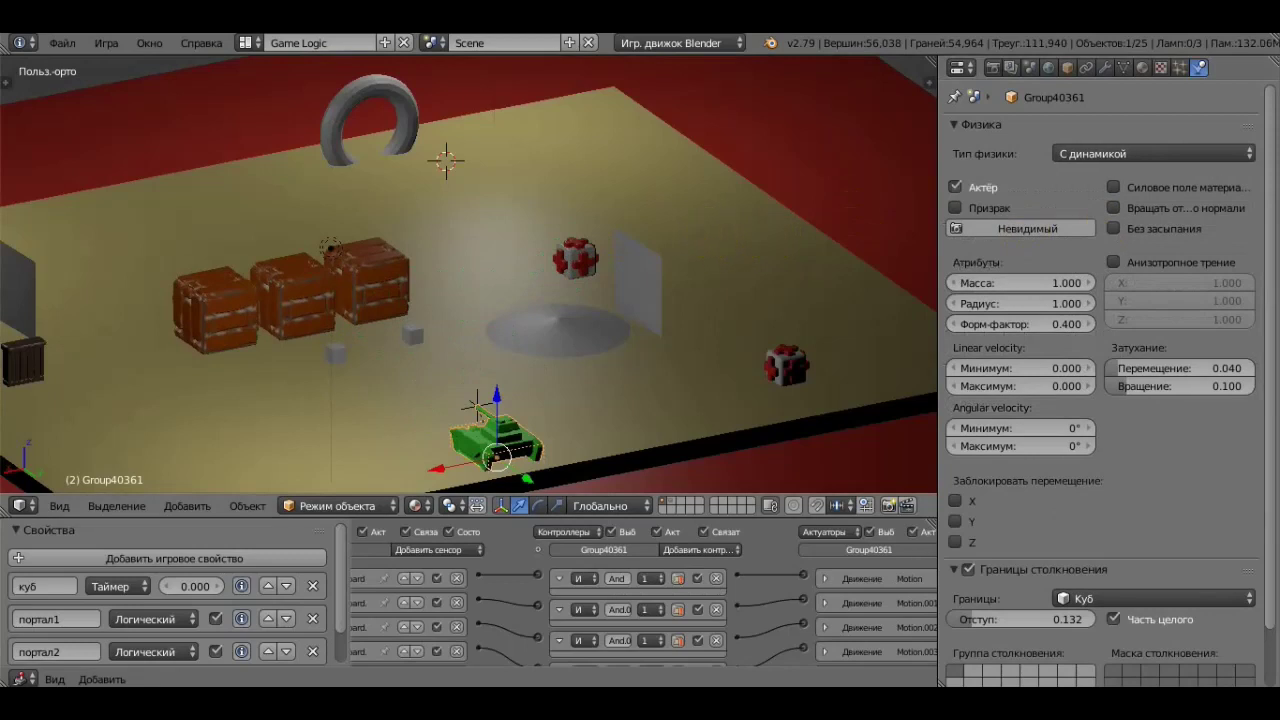
key("p")
key("Up")
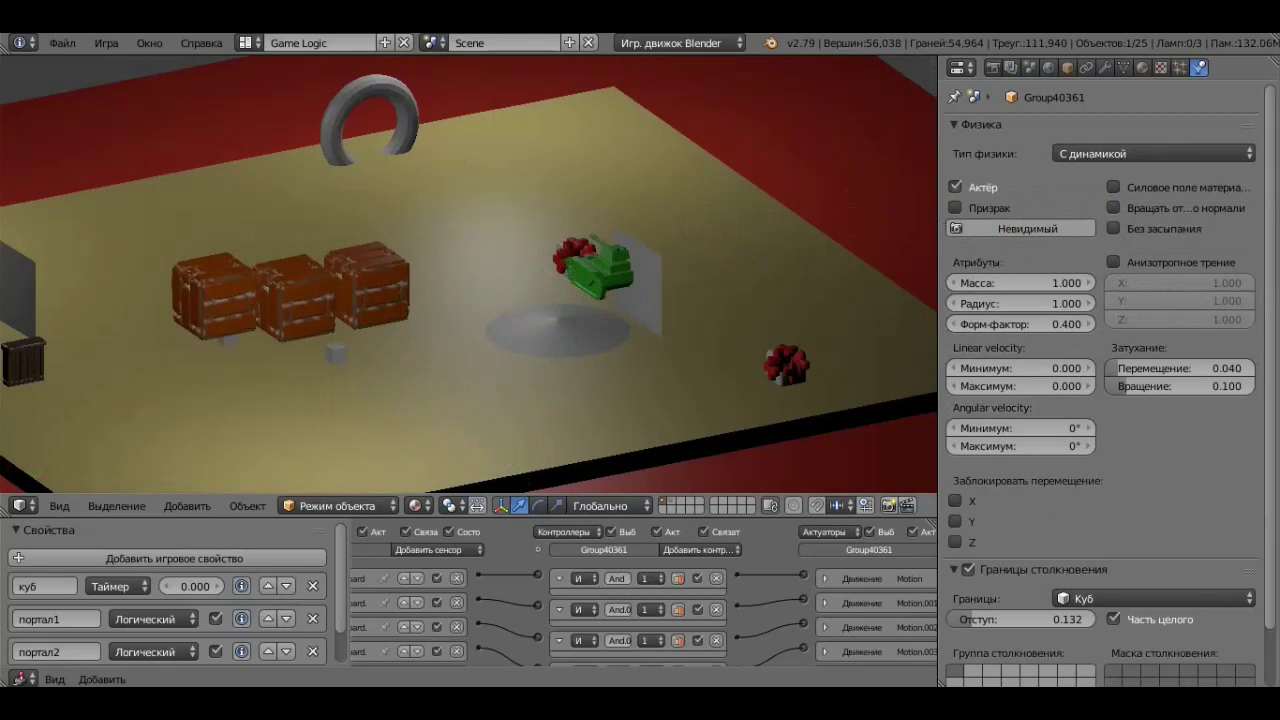
key("Left")
key("Right")
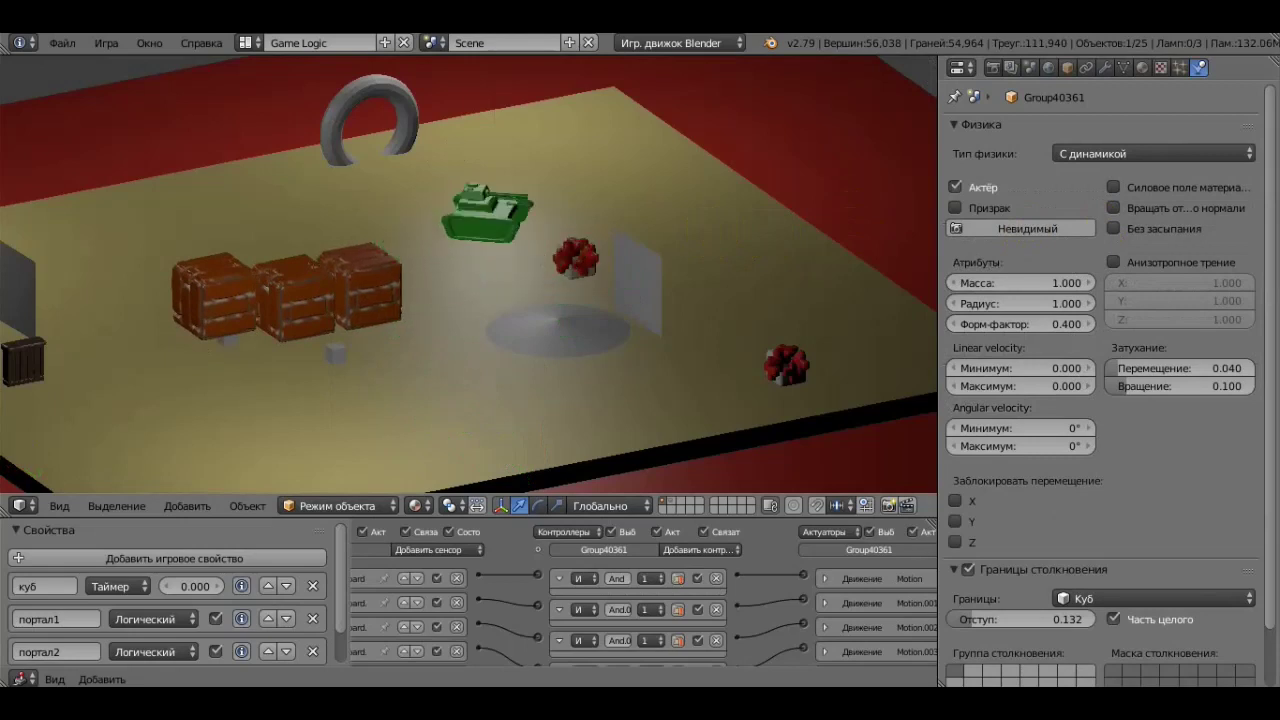
key("Up")
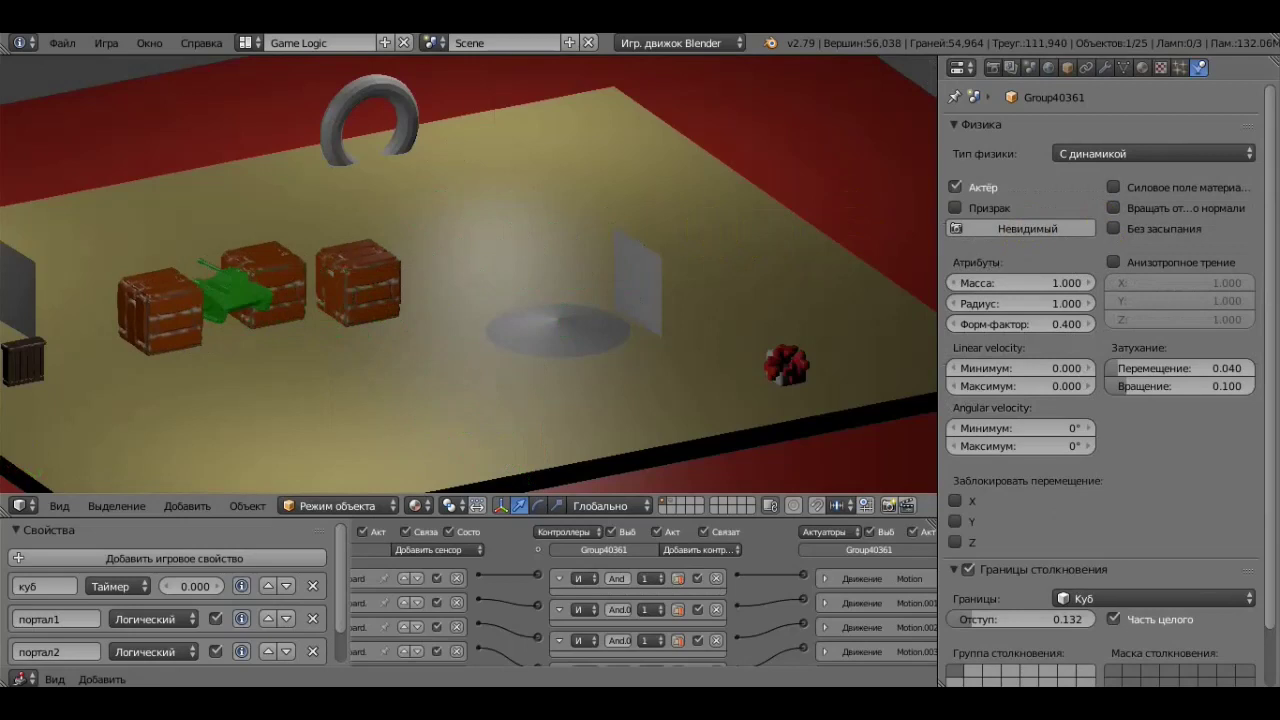
key("Down")
key("Down")
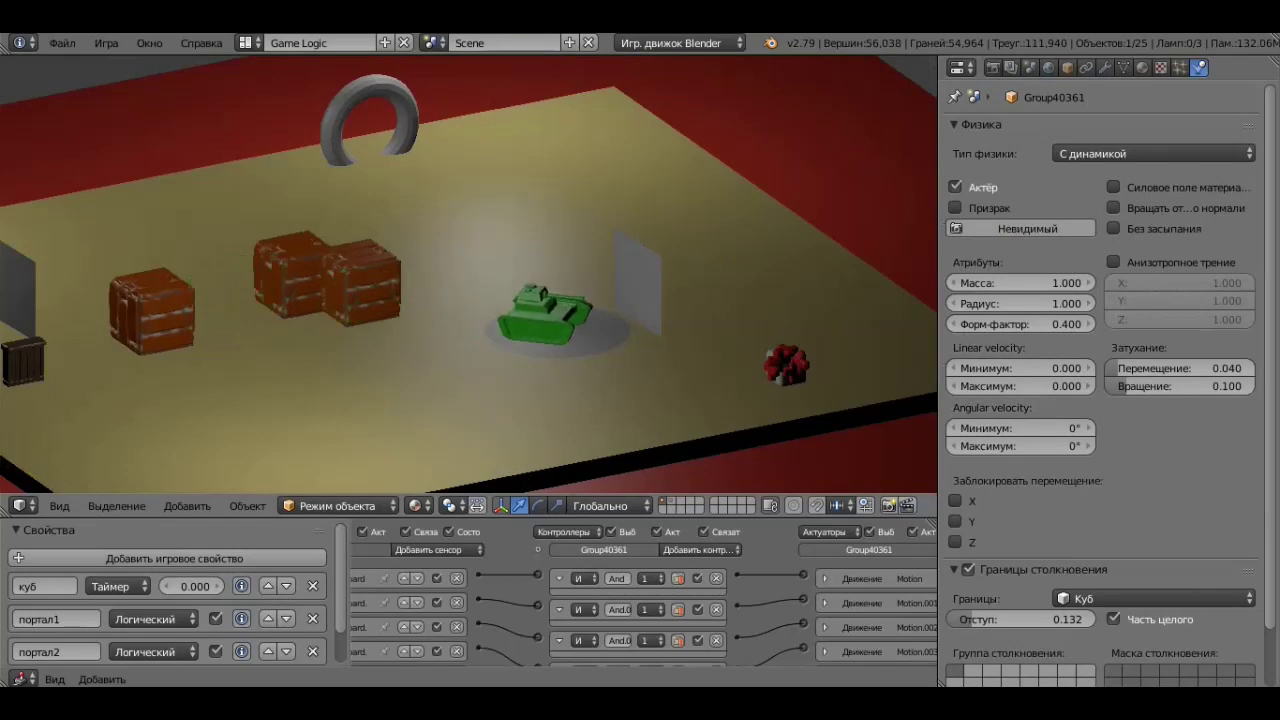